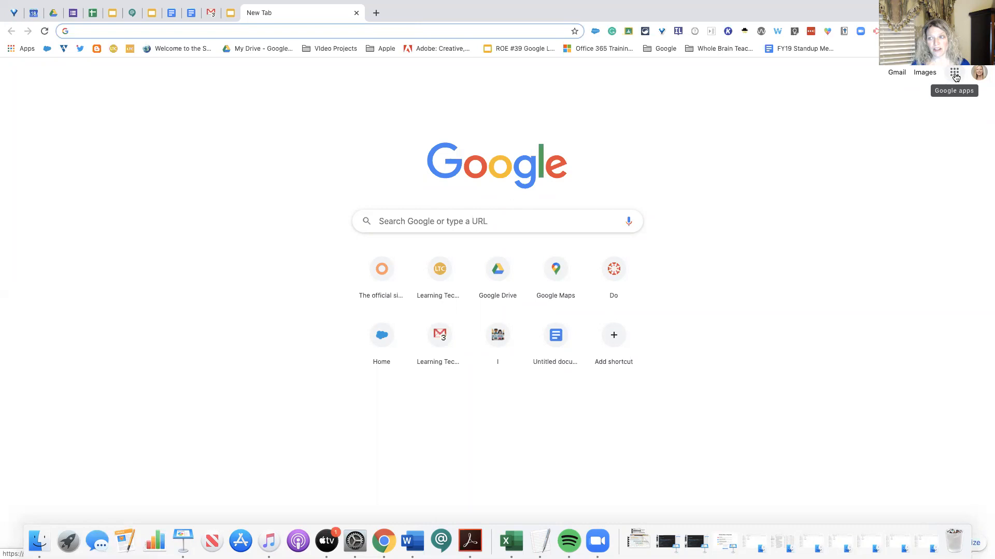
Step: Open Google Classroom from the Google apps launcher
{"action": "left_click", "coordinate": [955, 75]}
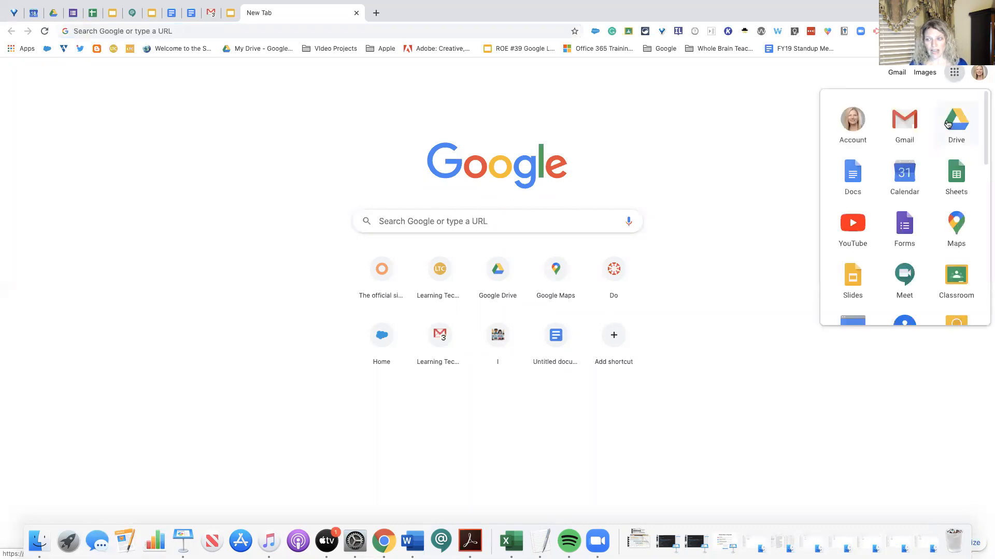
{"action": "scroll", "coordinate": [931, 170], "scroll_direction": "down", "scroll_amount": 3}
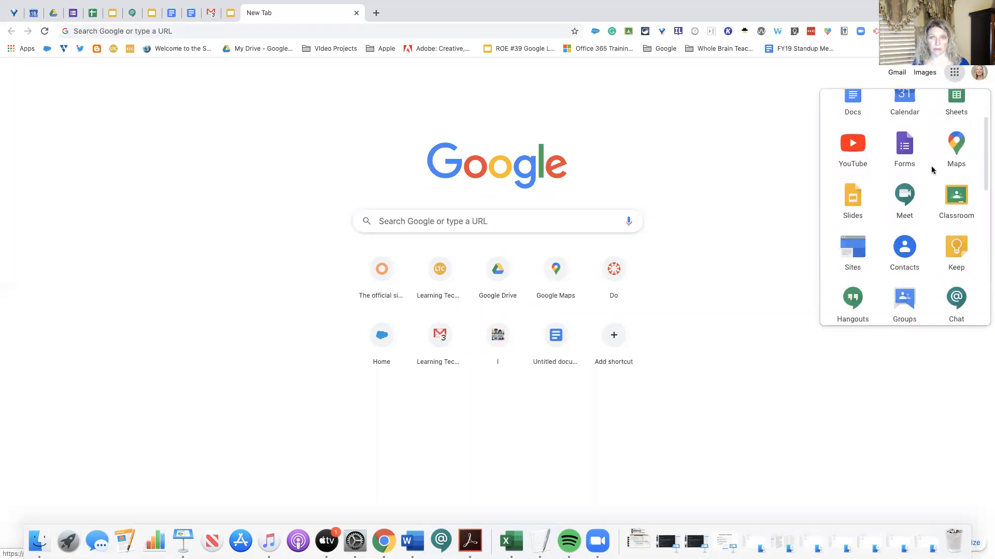
{"action": "left_click", "coordinate": [960, 203]}
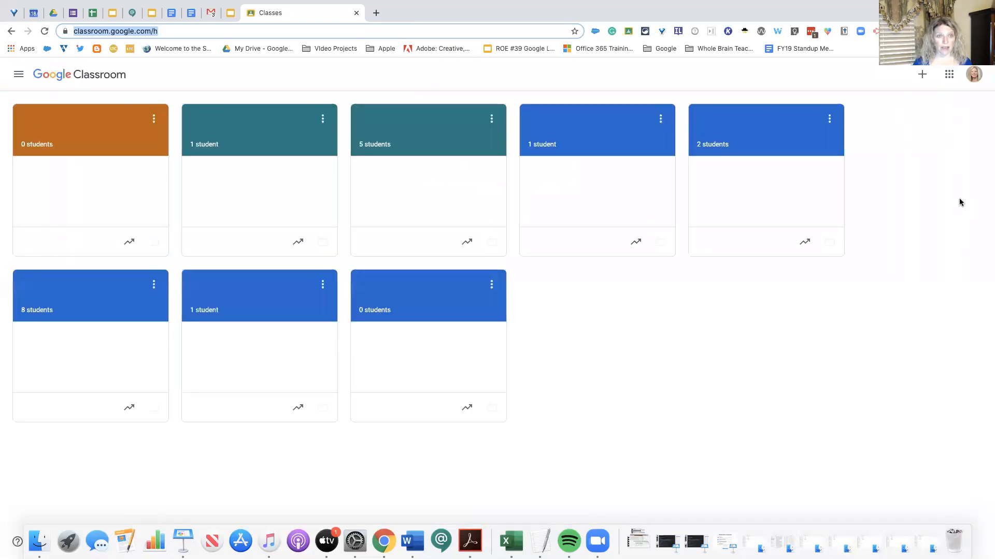
Step: Load classroom.google.com in a new browser tab
{"action": "left_click", "coordinate": [374, 12]}
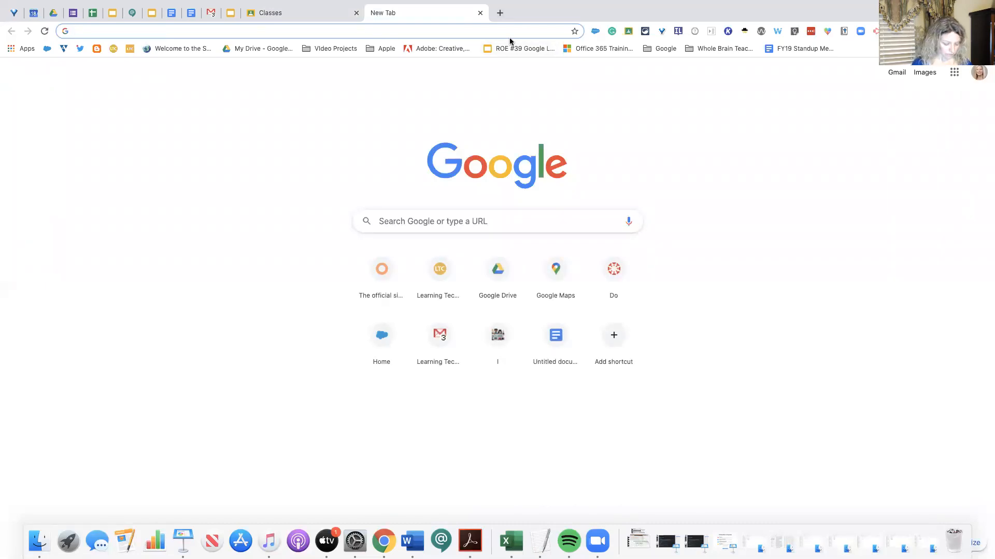
{"action": "type", "text": "class"}
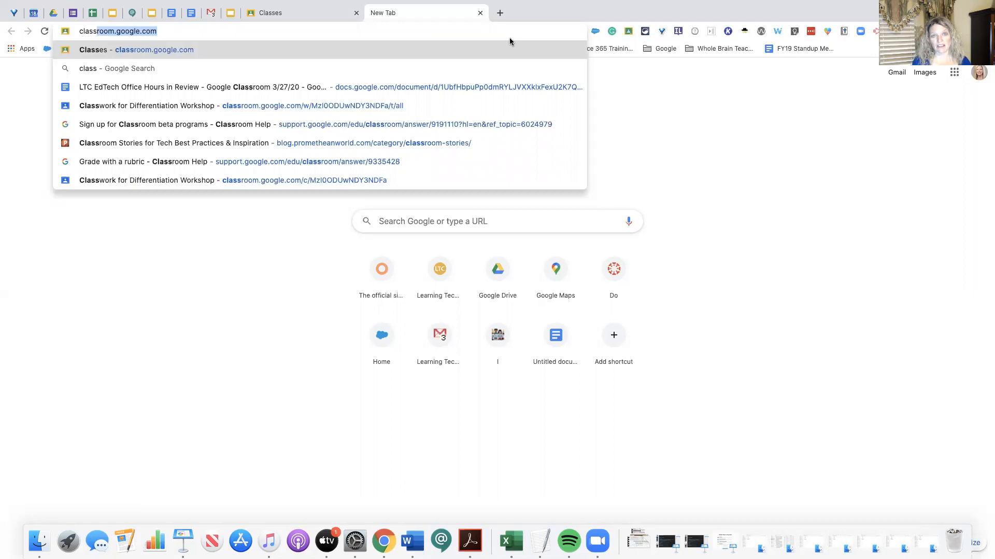
{"action": "right_click", "coordinate": [169, 32]}
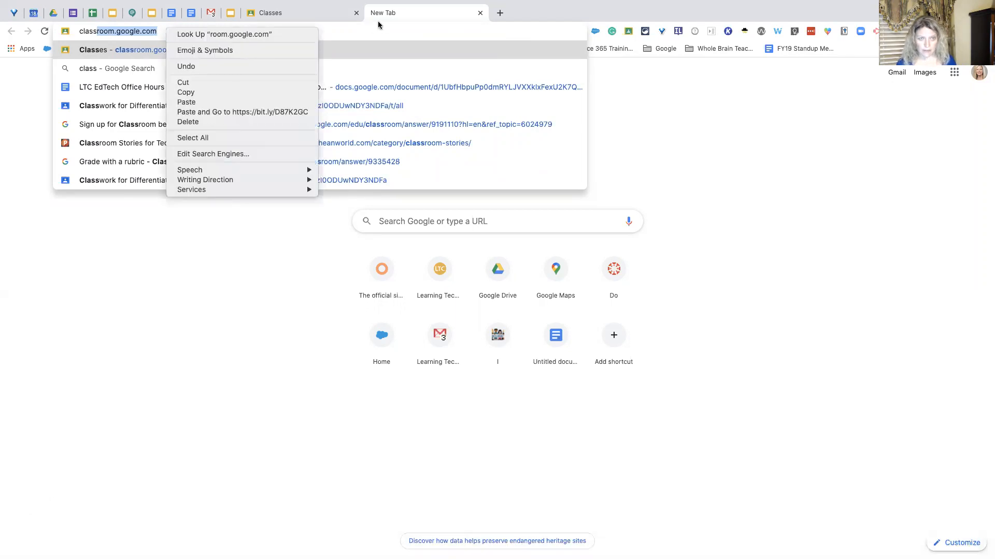
{"action": "right_click", "coordinate": [409, 27]}
{"action": "left_click", "coordinate": [315, 37]}
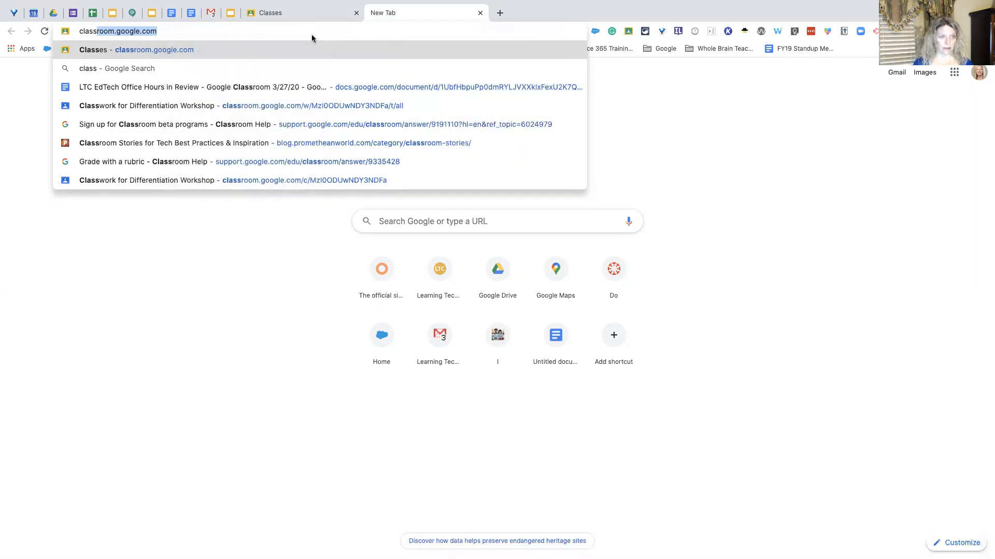
{"action": "left_click", "coordinate": [213, 31]}
{"action": "key", "text": "Return"}
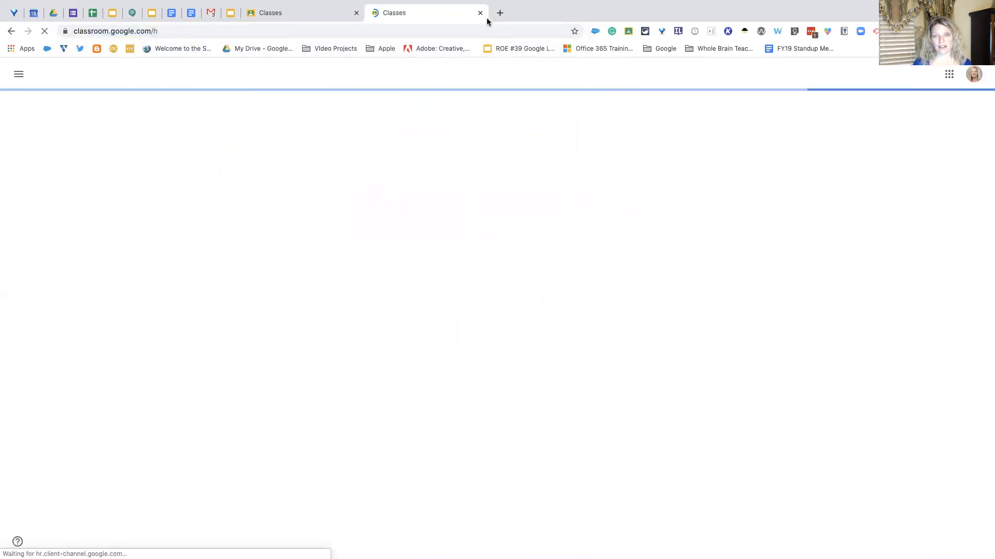
Step: Compare the two Classroom tabs and close the duplicate one
{"action": "left_click", "coordinate": [303, 13]}
{"action": "left_click", "coordinate": [401, 14]}
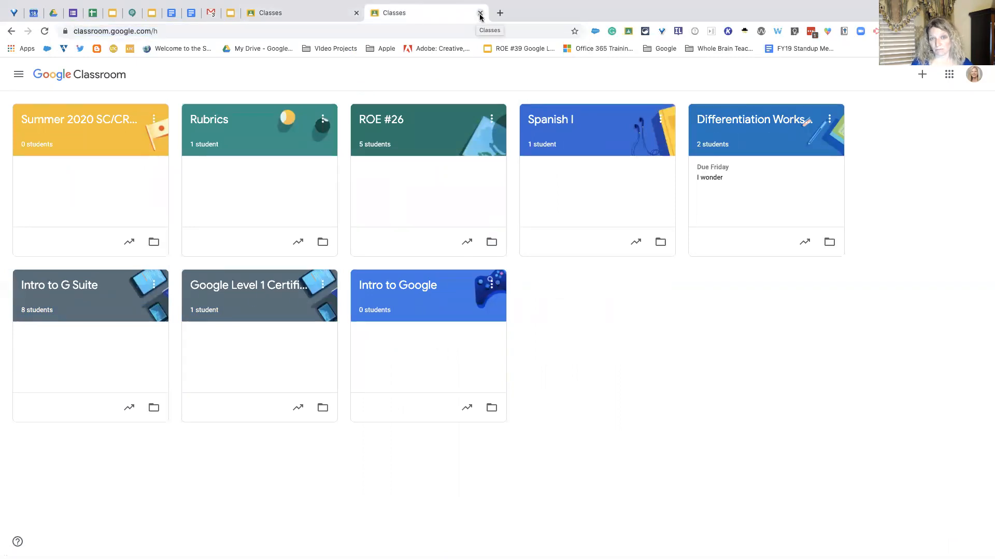
{"action": "left_click", "coordinate": [480, 13]}
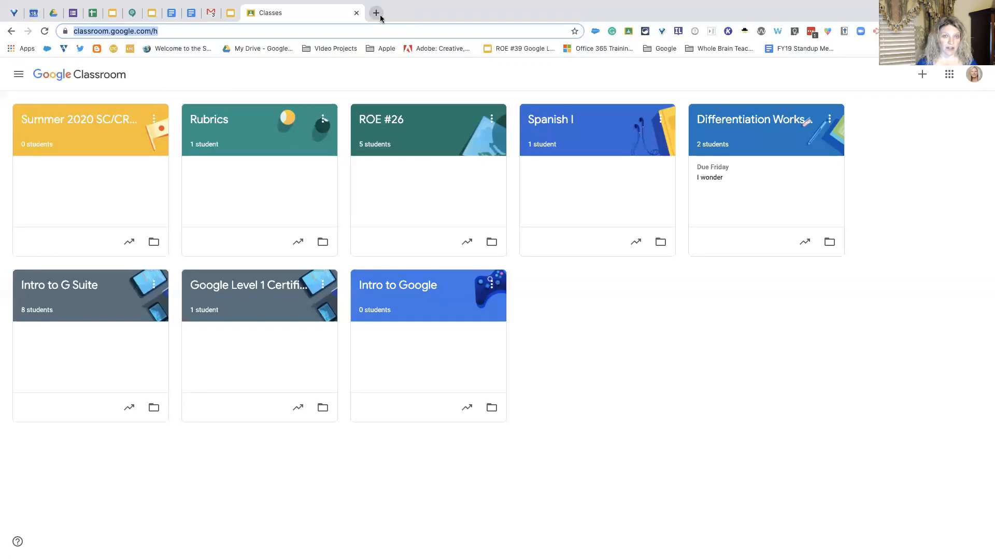
Step: View the Join class dialog with its class code field and leave it without joining a class
{"action": "left_click", "coordinate": [922, 74]}
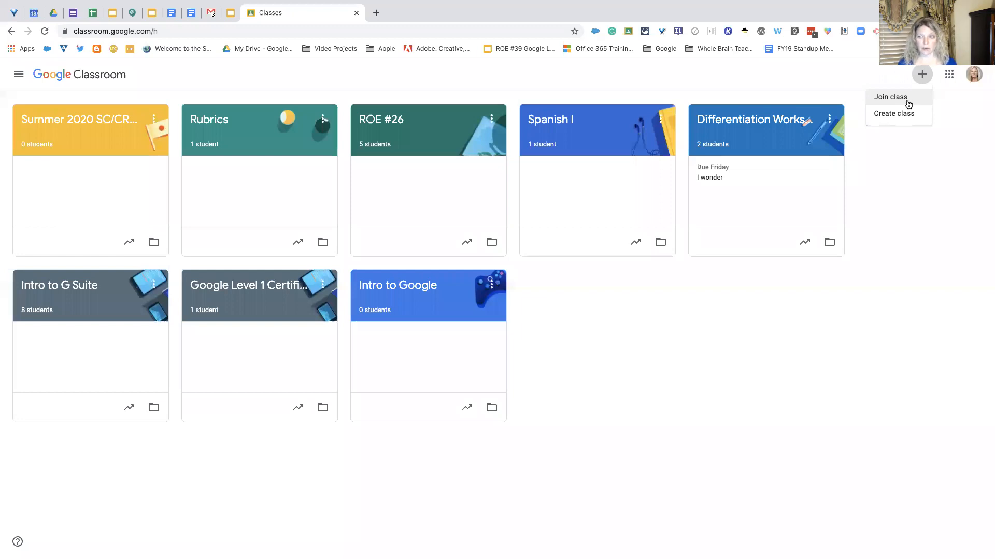
{"action": "left_click", "coordinate": [893, 103]}
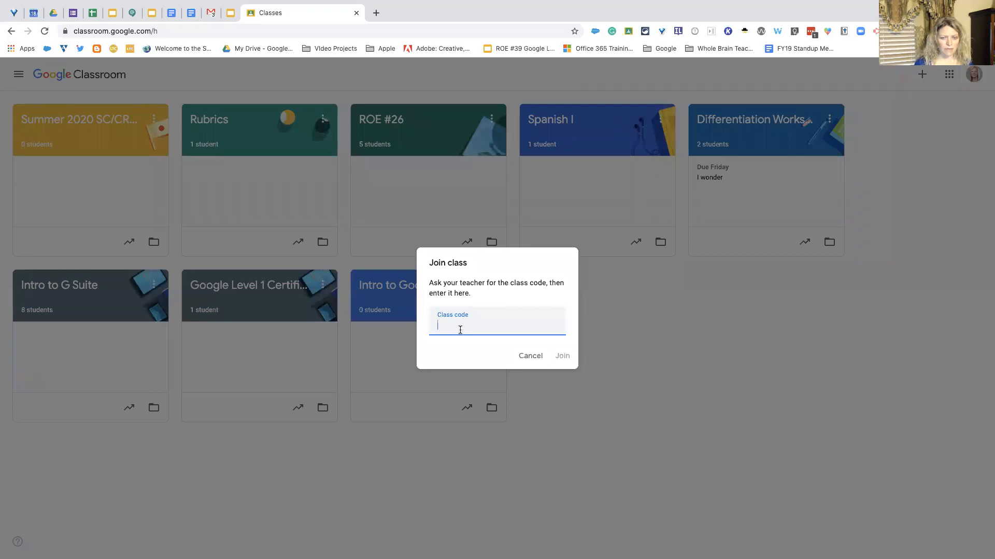
{"action": "left_click", "coordinate": [530, 356]}
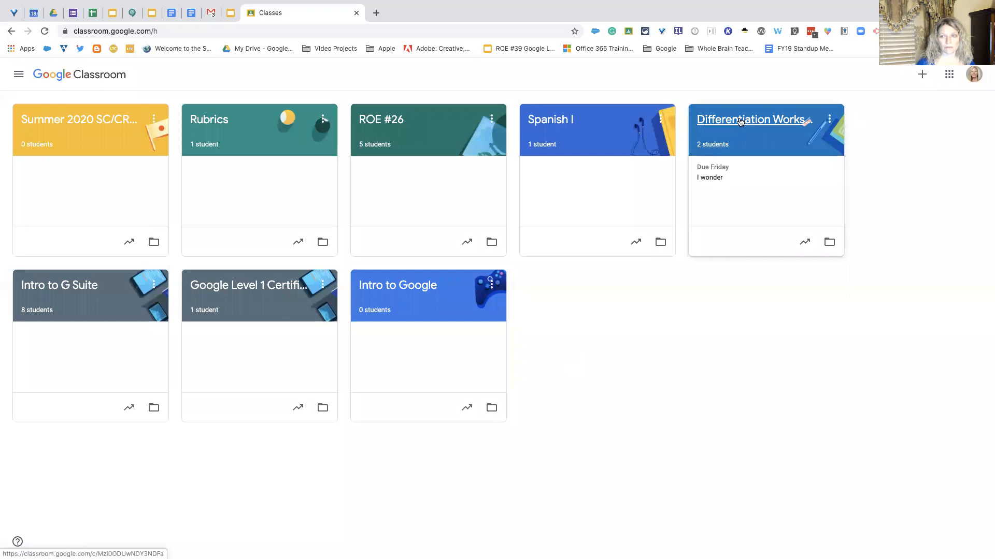
Step: Open the Differentiation Workshop class and display its class code enlarged, closing the enlarged view again
{"action": "left_click", "coordinate": [740, 122]}
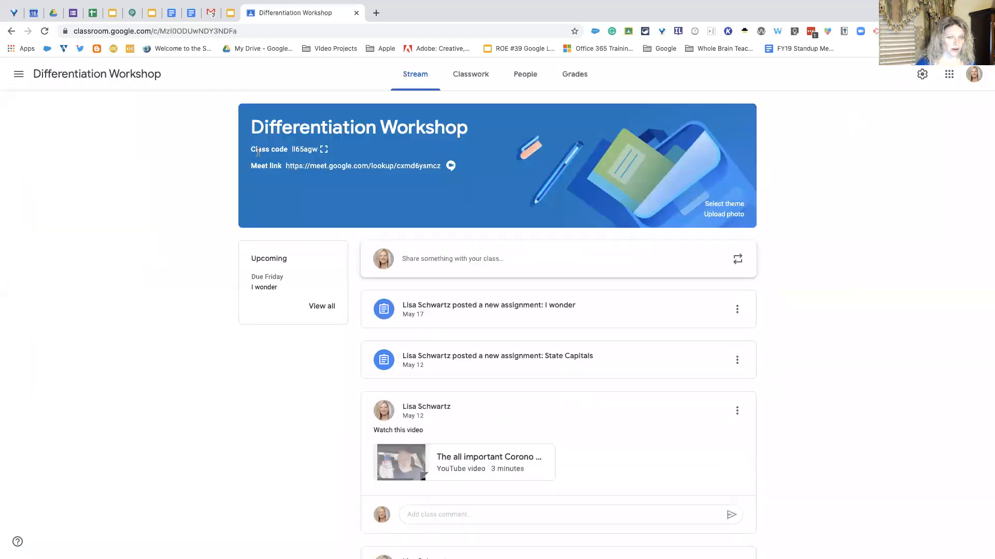
{"action": "left_click", "coordinate": [324, 150]}
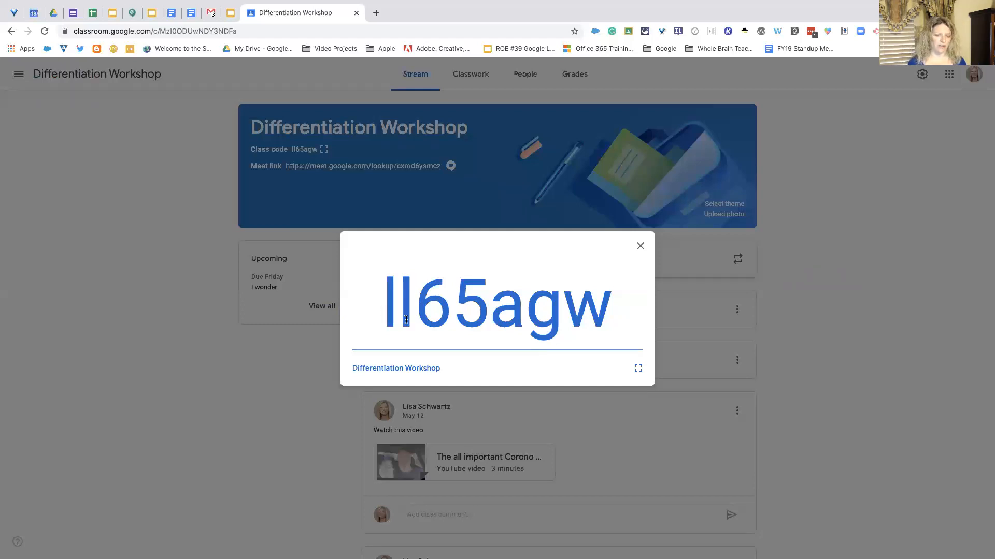
{"action": "left_click", "coordinate": [639, 247]}
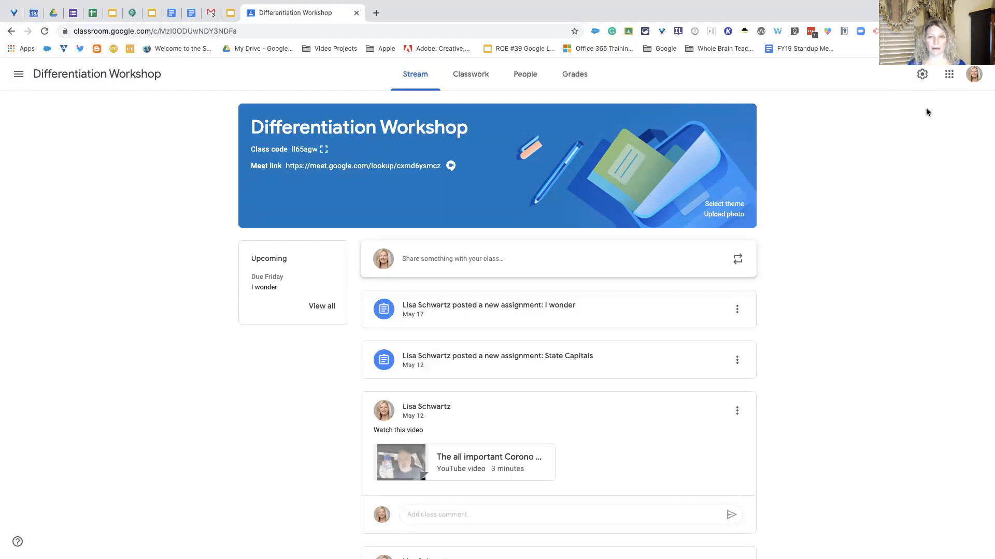
Step: Reset the class code in the Differentiation Workshop class settings and return to the class stream
{"action": "left_click", "coordinate": [922, 77]}
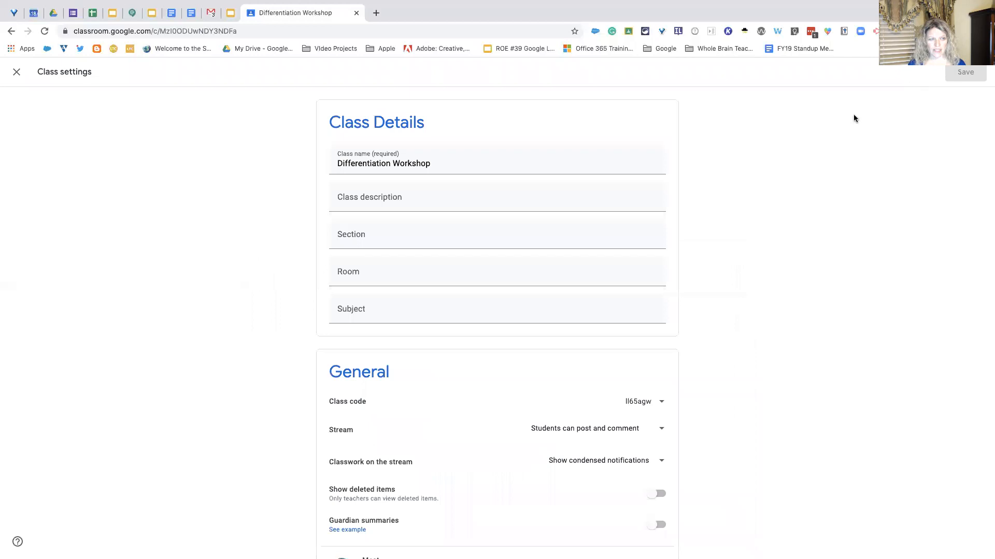
{"action": "scroll", "coordinate": [745, 216], "scroll_direction": "down", "scroll_amount": 5}
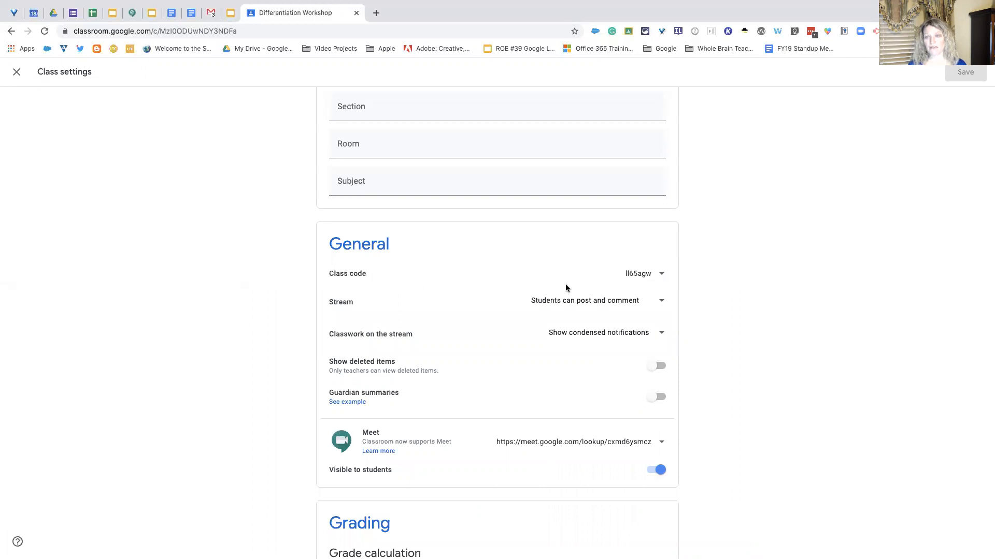
{"action": "left_click", "coordinate": [662, 278]}
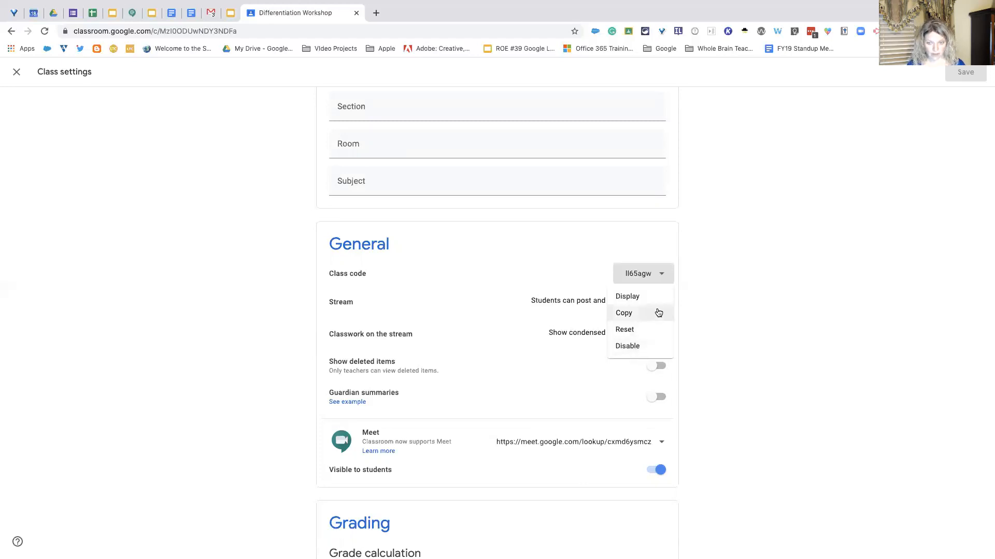
{"action": "left_click", "coordinate": [635, 330]}
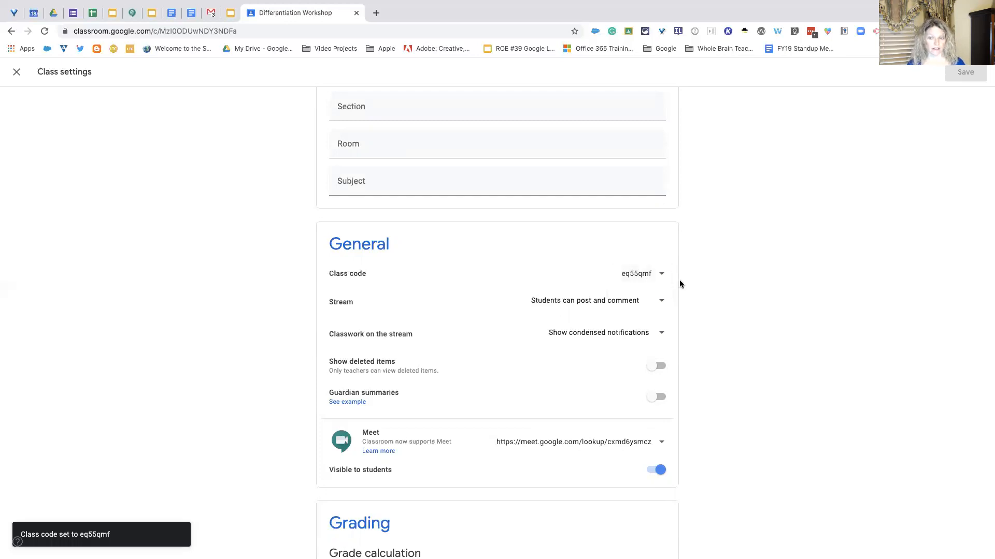
{"action": "scroll", "coordinate": [679, 281], "scroll_direction": "up", "scroll_amount": 3}
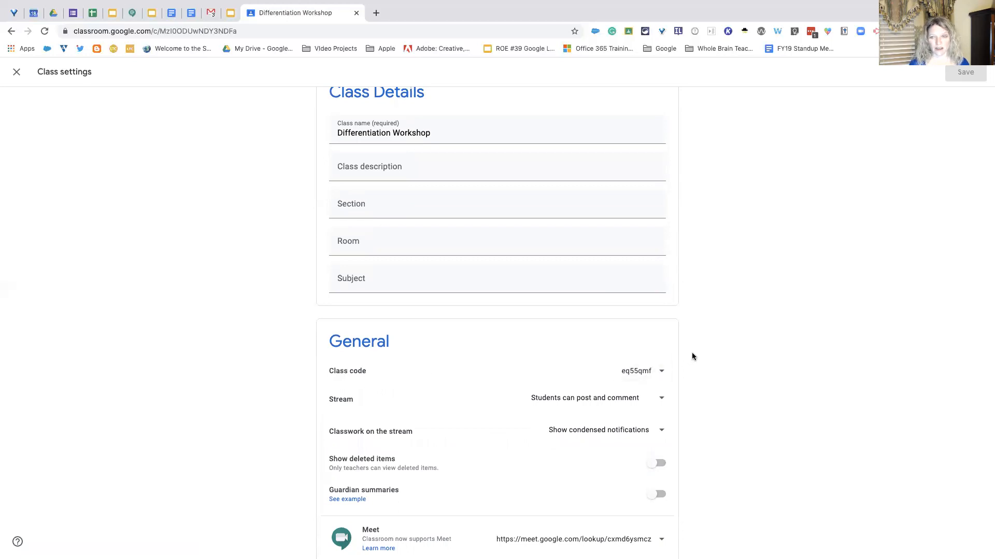
{"action": "scroll", "coordinate": [691, 354], "scroll_direction": "up", "scroll_amount": 1}
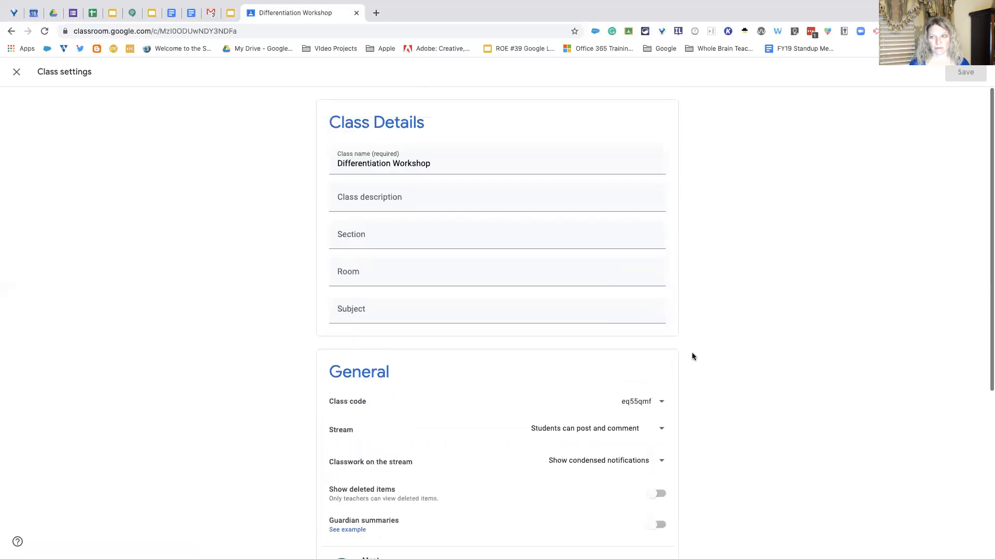
{"action": "left_click", "coordinate": [17, 77]}
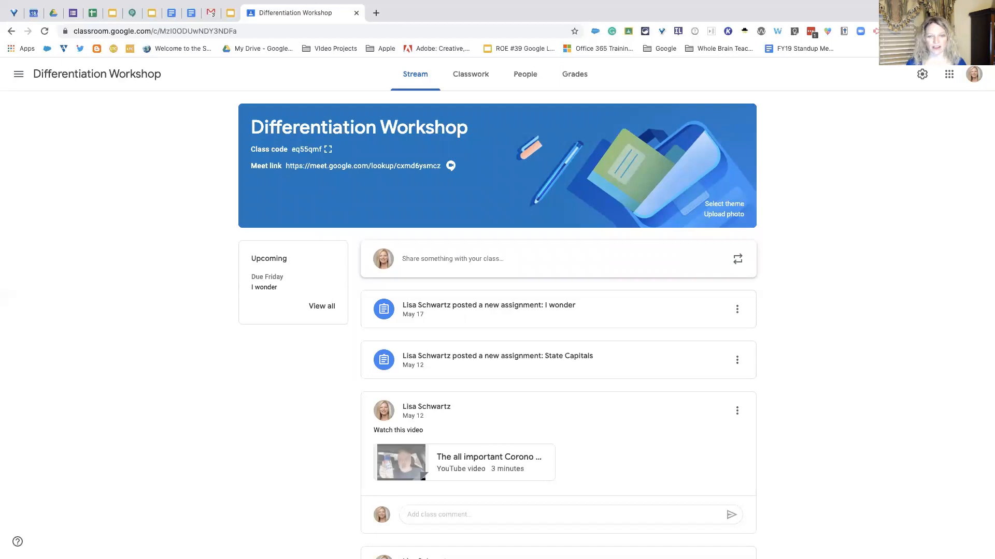
Step: Preview the class's Meet link without joining the meeting, and return to the Differentiation Workshop stream
{"action": "left_click", "coordinate": [340, 169]}
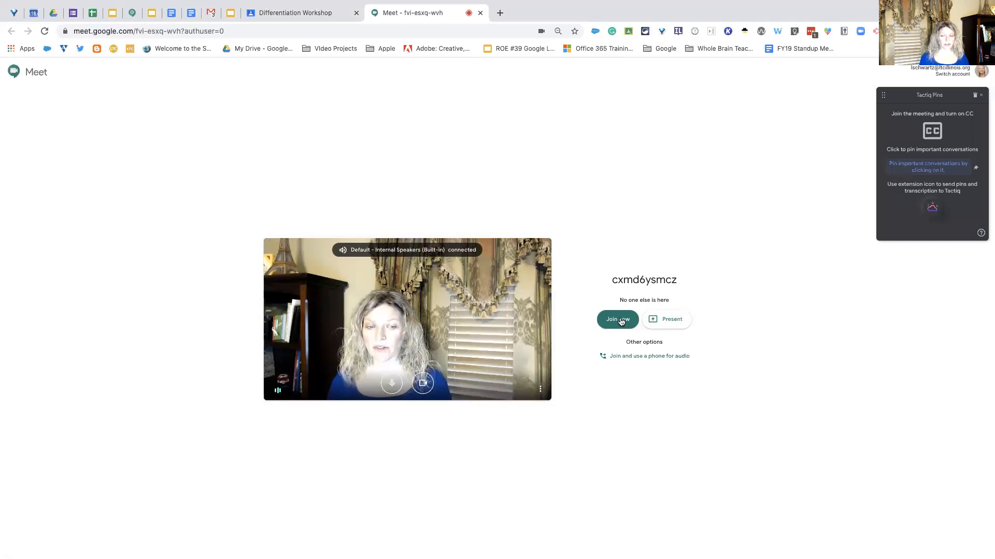
{"action": "left_click", "coordinate": [479, 14]}
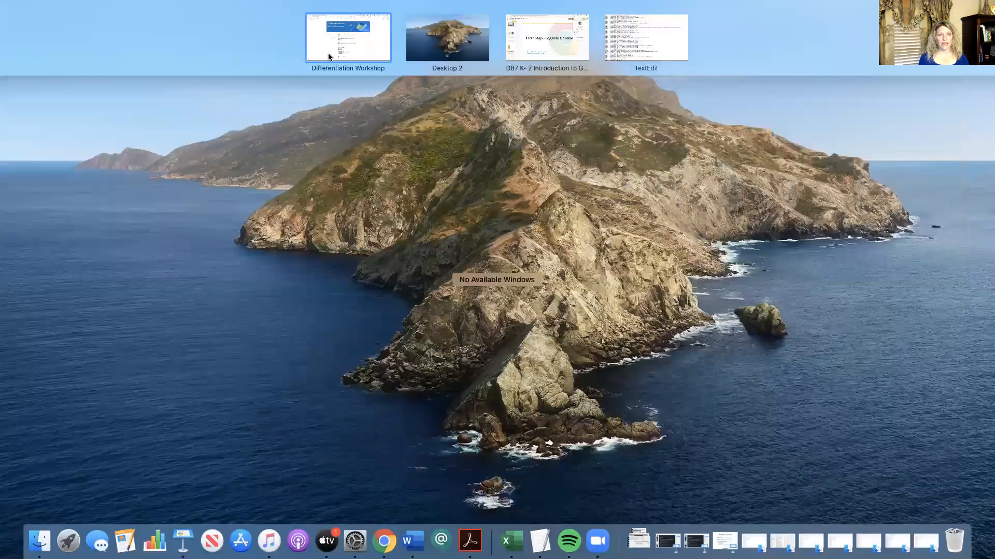
{"action": "left_click", "coordinate": [328, 55]}
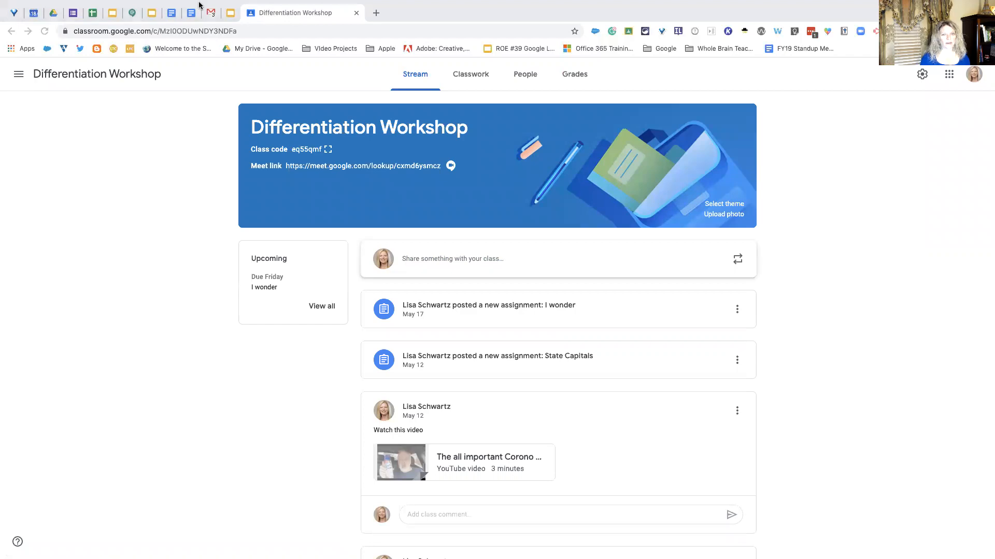
Step: Switch to the D87 K-2 Introduction to Google Classroom presentation, look at Desktop 2, and return to the Differentiation Workshop window
{"action": "key", "text": "ctrl+Up"}
{"action": "key", "text": "ctrl+Up"}
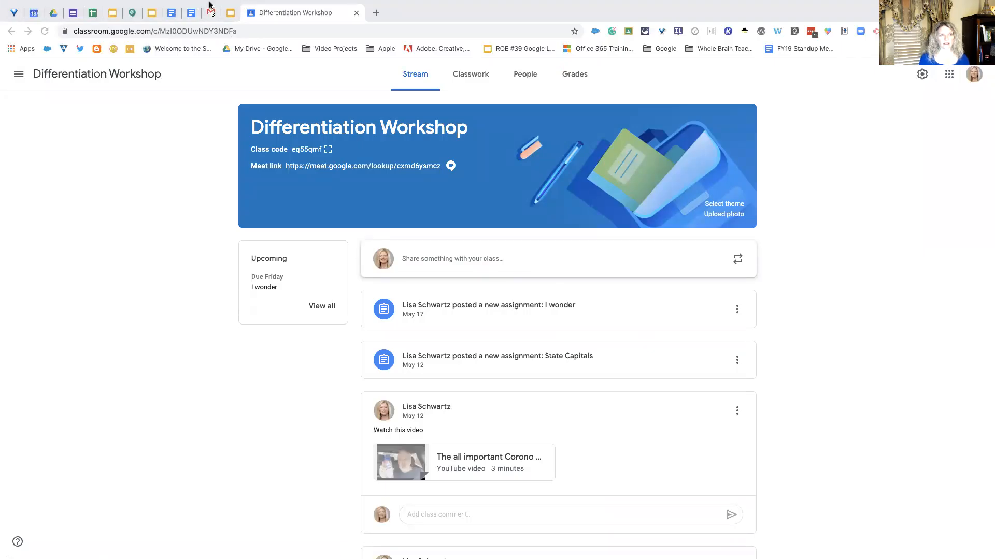
{"action": "key", "text": "ctrl+Up"}
{"action": "left_click", "coordinate": [547, 45]}
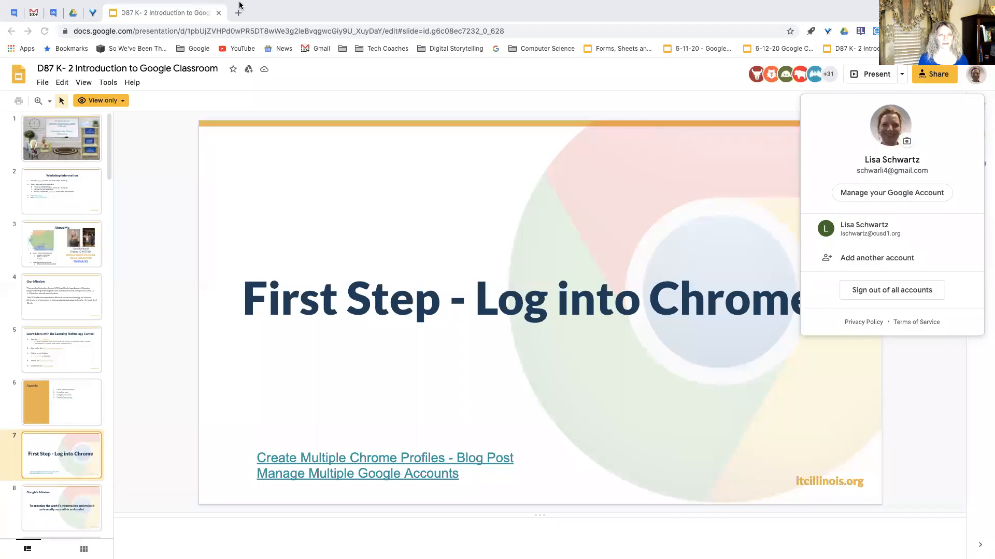
{"action": "key", "text": "ctrl+Up"}
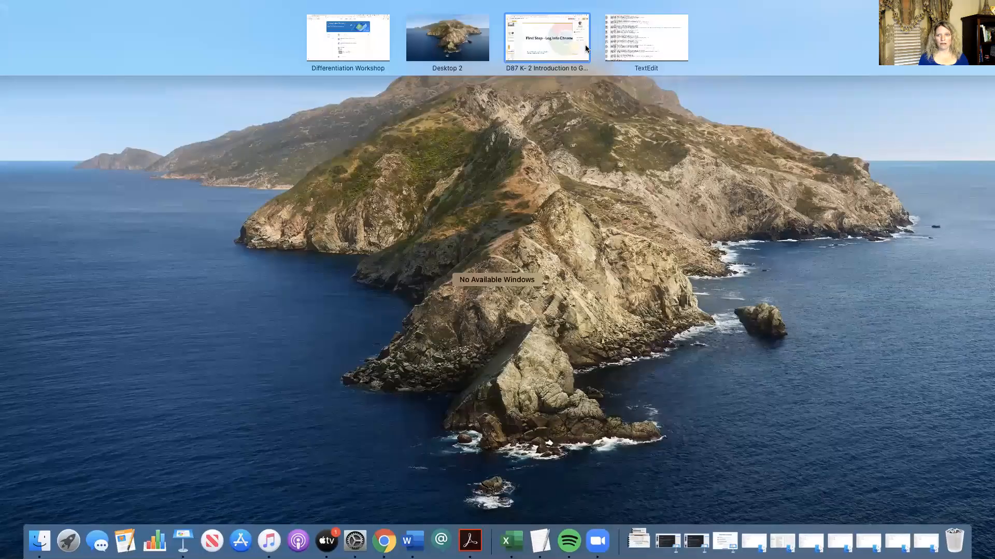
{"action": "left_click", "coordinate": [465, 53]}
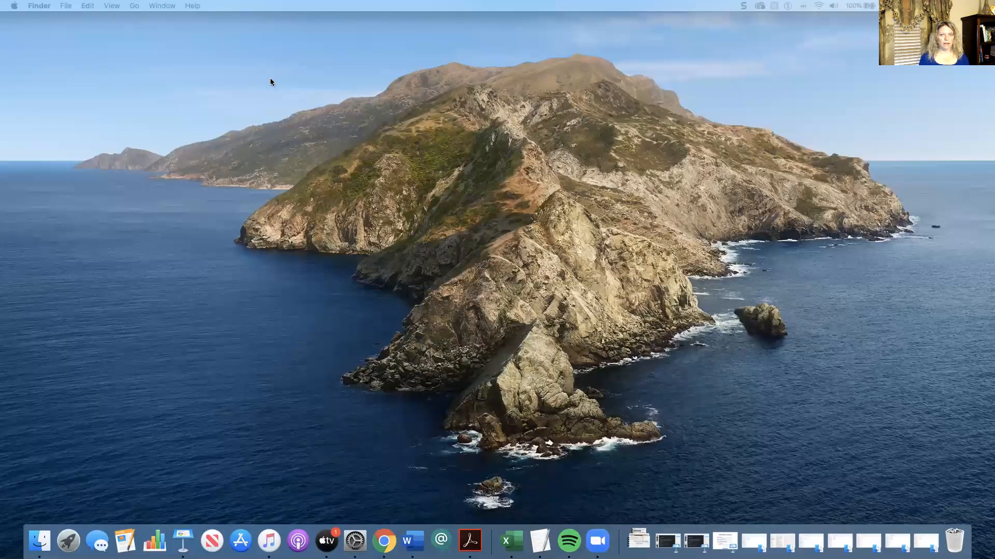
{"action": "key", "text": "ctrl+Up"}
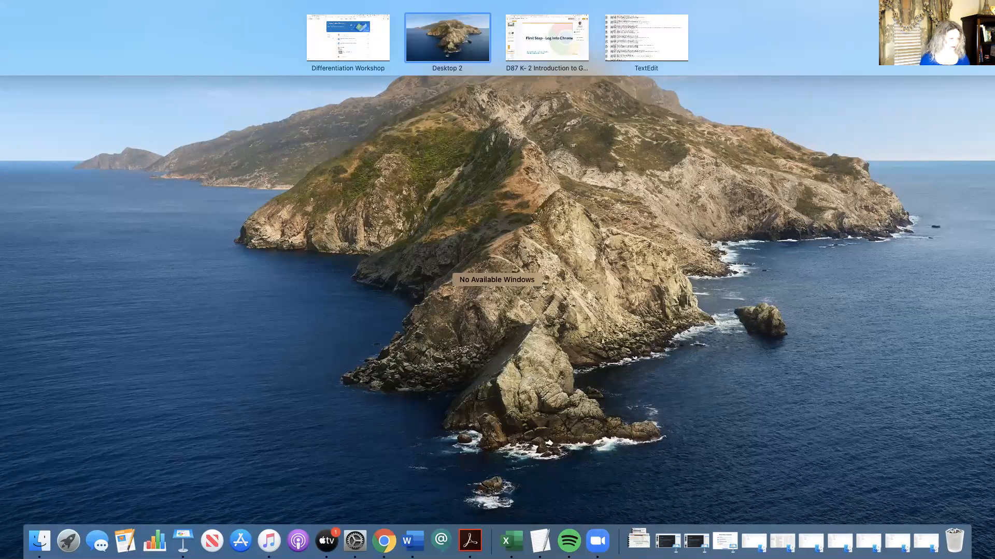
{"action": "left_click", "coordinate": [349, 38]}
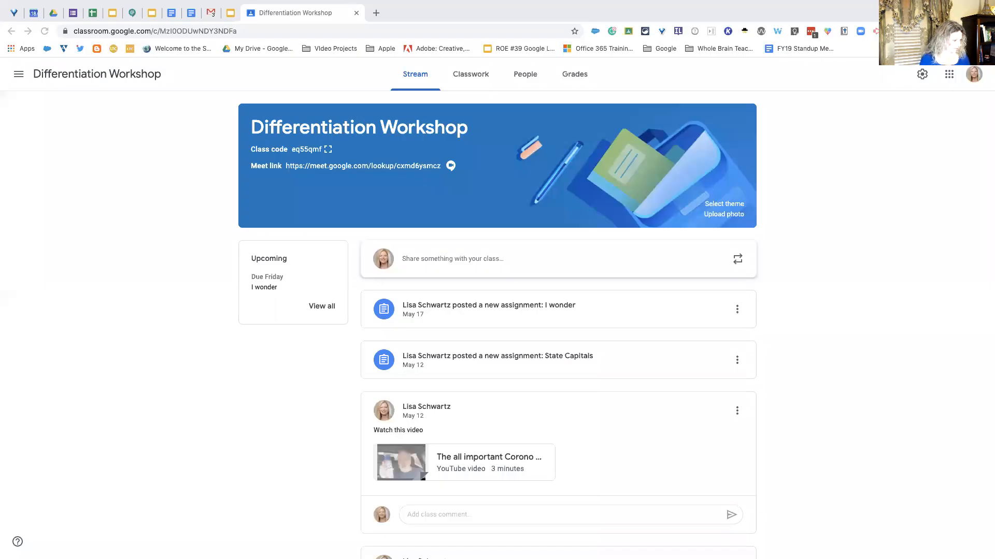
{"action": "key", "text": "ctrl+Up"}
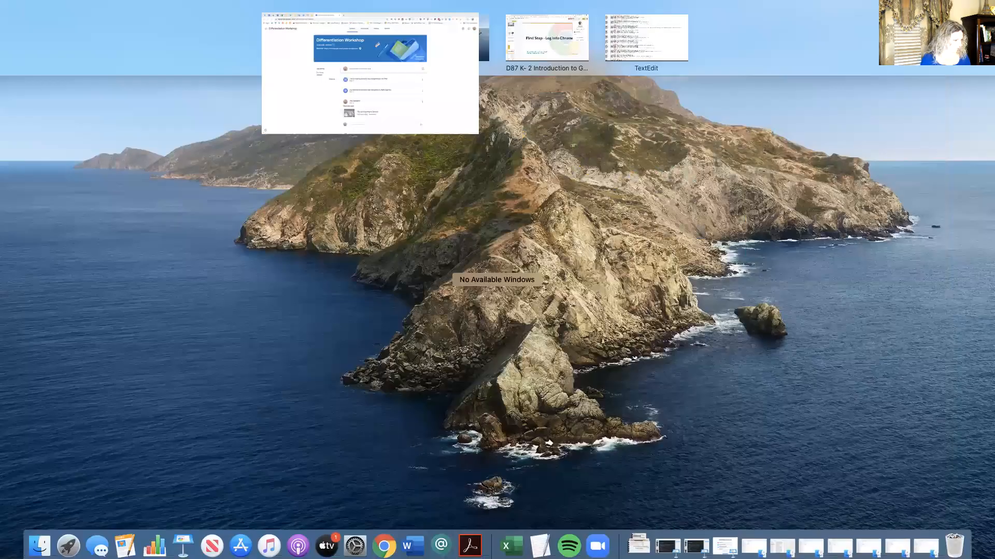
{"action": "key", "text": "ctrl+Up"}
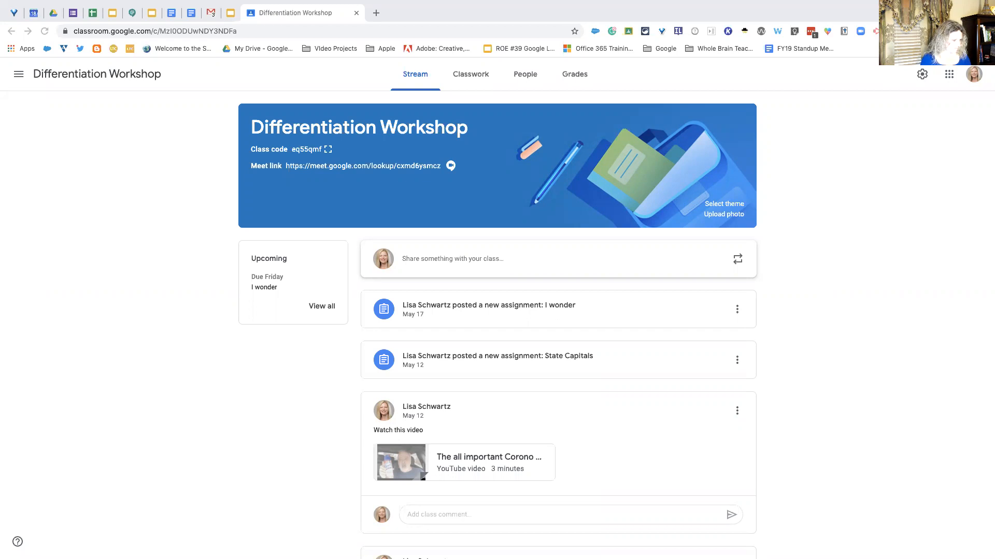
{"action": "key", "text": "ctrl+Up"}
{"action": "key", "text": "ctrl+Up"}
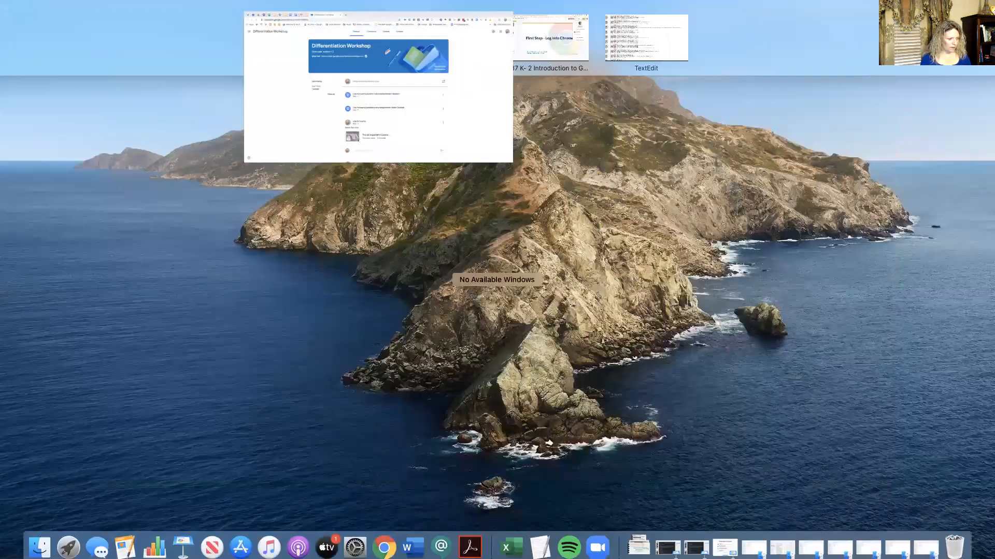
Step: Switch to the student account's browser window and open the Differentiation Workshop class stream there
{"action": "left_click_drag", "start_coordinate": [16, 12], "coordinate": [279, 34]}
{"action": "left_click", "coordinate": [281, 38]}
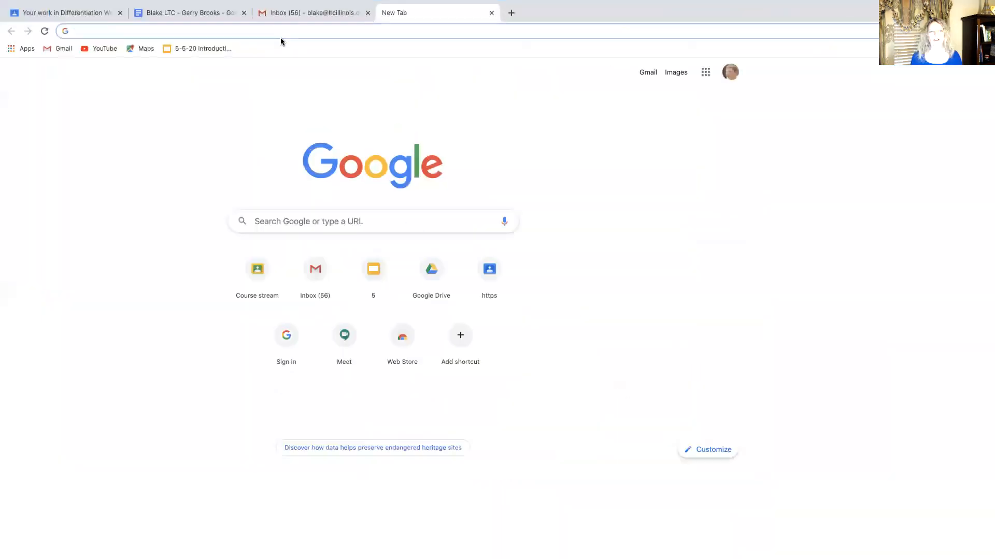
{"action": "left_click", "coordinate": [89, 17]}
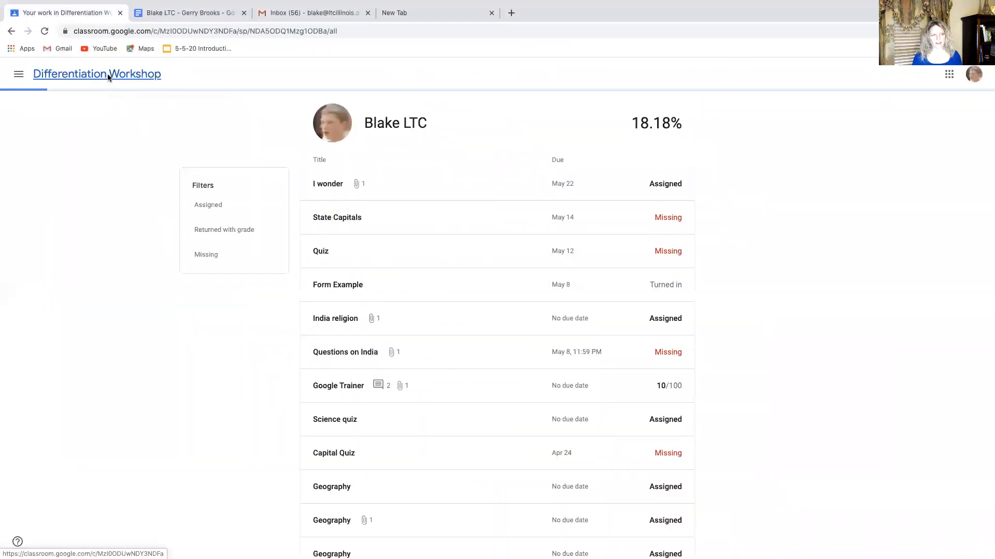
{"action": "left_click", "coordinate": [108, 77]}
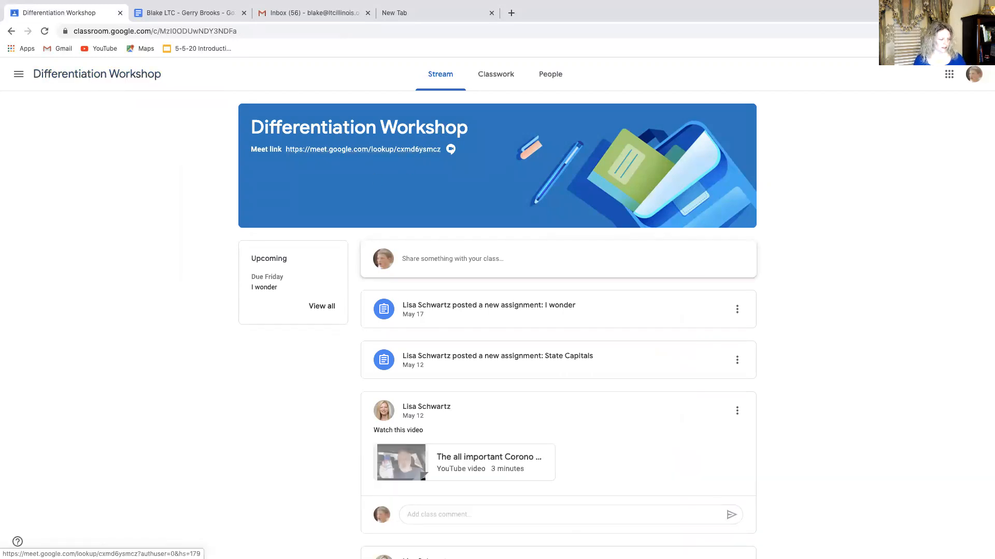
Step: Try the class's Meet link from the student's Differentiation Workshop stream and close the meeting page
{"action": "key", "text": "ctrl+Up"}
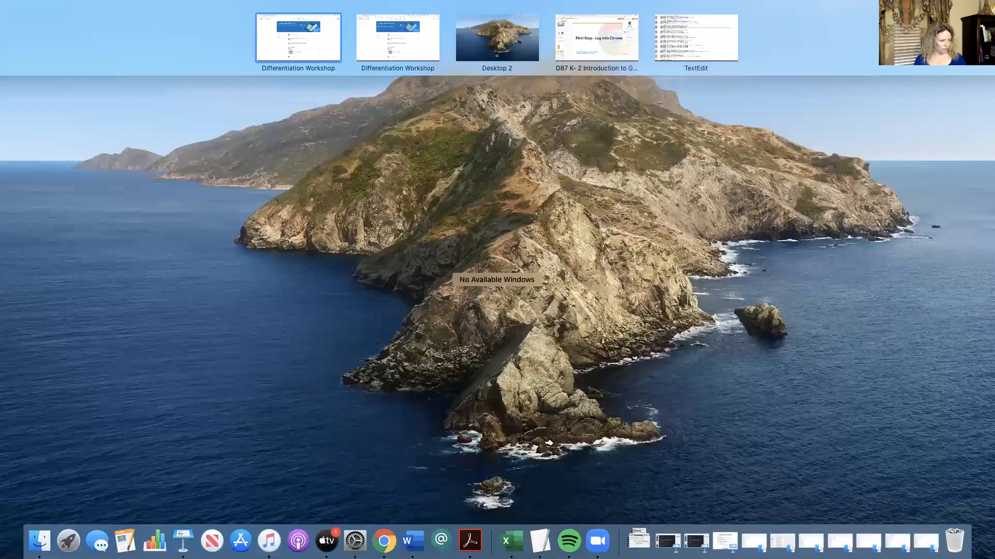
{"action": "left_click", "coordinate": [297, 38]}
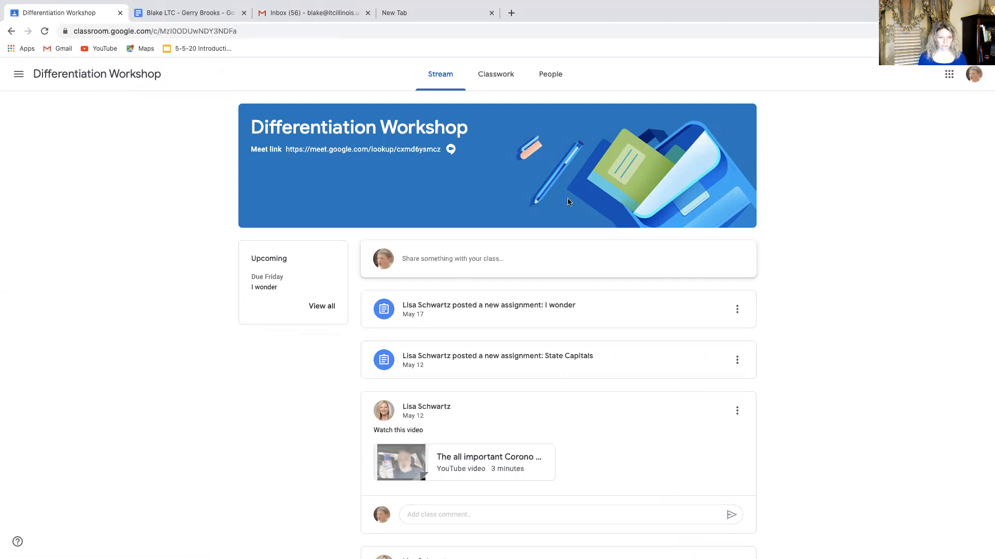
{"action": "left_click", "coordinate": [409, 150]}
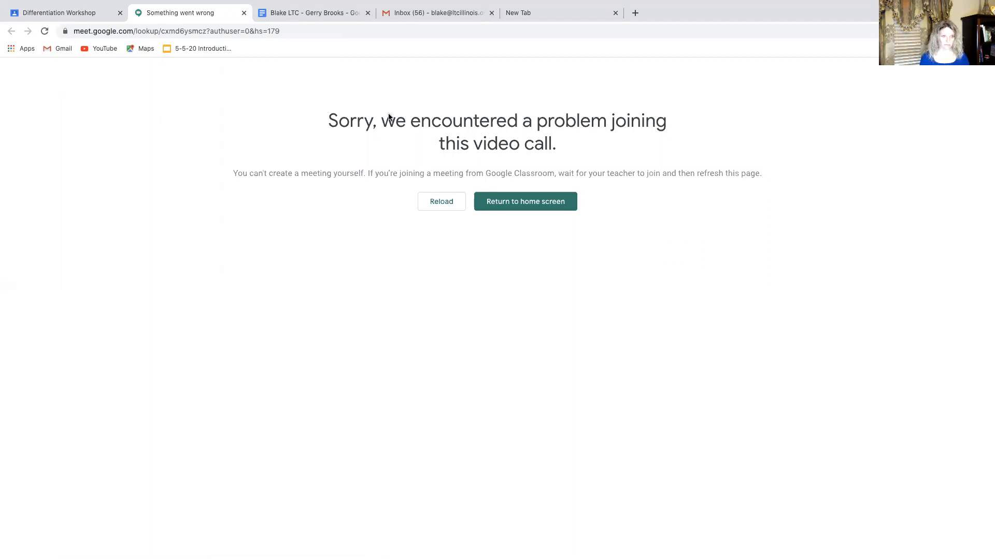
{"action": "left_click", "coordinate": [244, 14]}
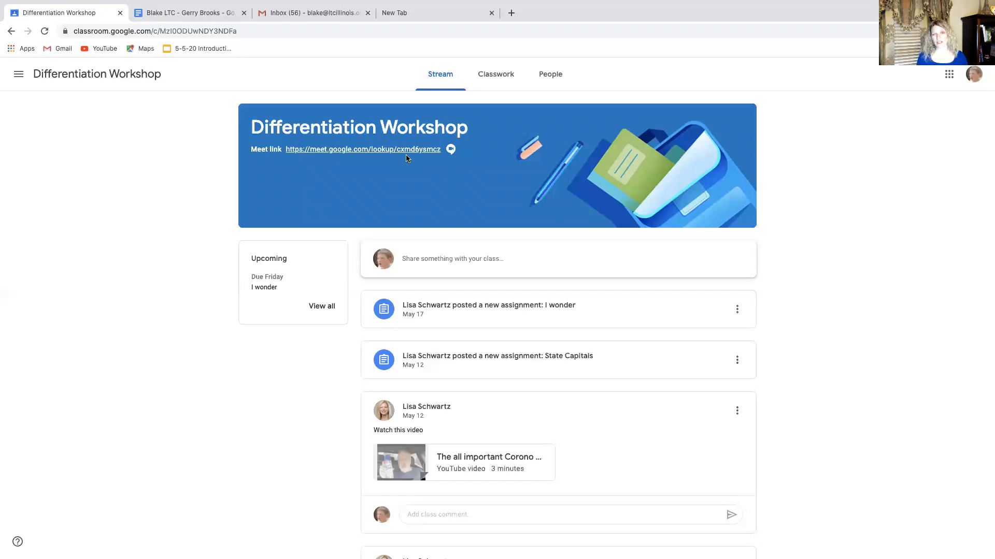
Step: Switch to the teacher's window, review the "Setting up your class" slide, and return to the Differentiation Workshop stream
{"action": "key", "text": "ctrl+Up"}
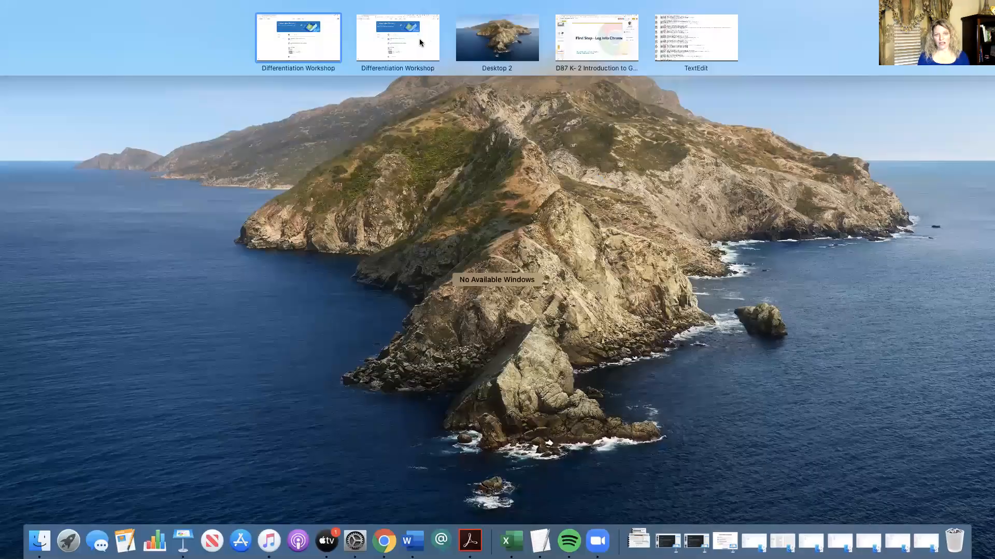
{"action": "left_click", "coordinate": [420, 43]}
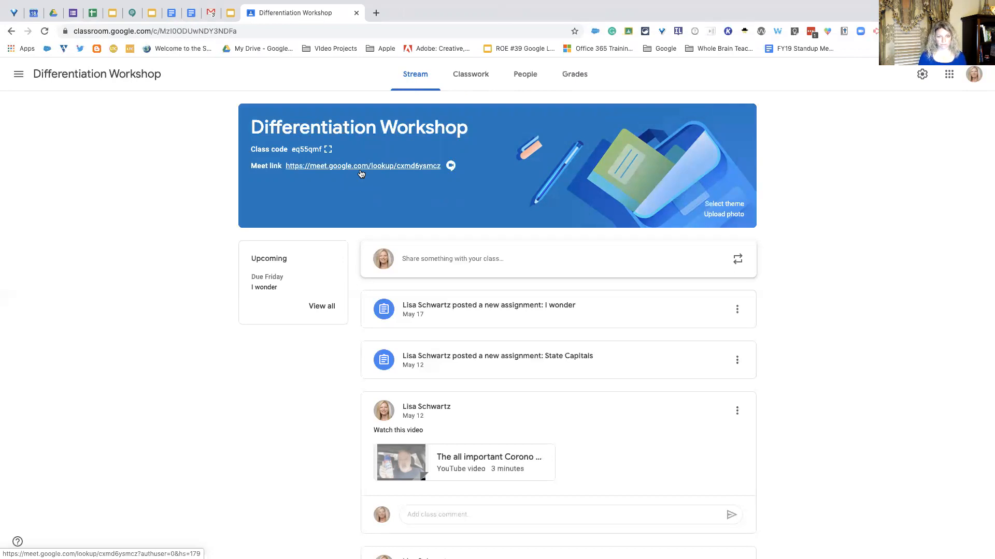
{"action": "left_click", "coordinate": [229, 15]}
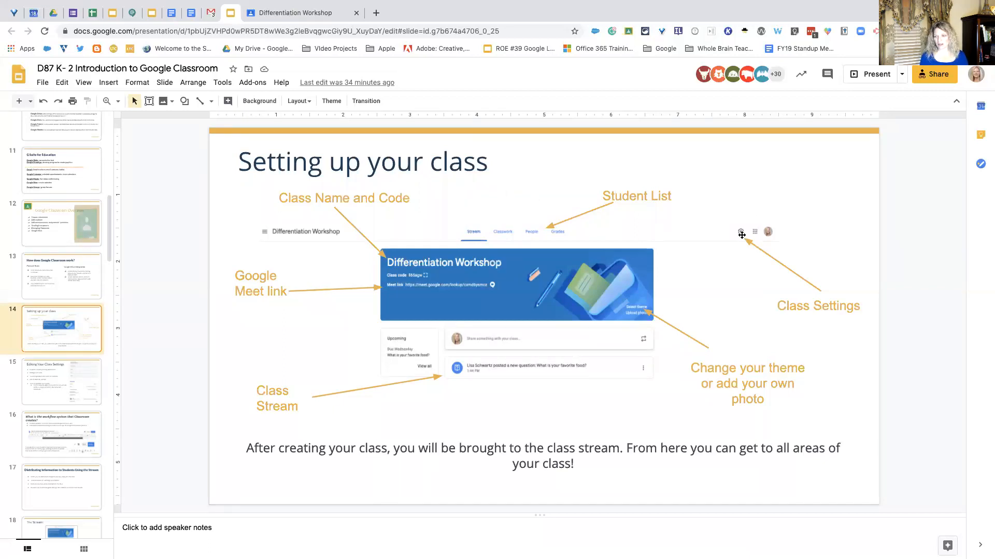
{"action": "left_click", "coordinate": [270, 16]}
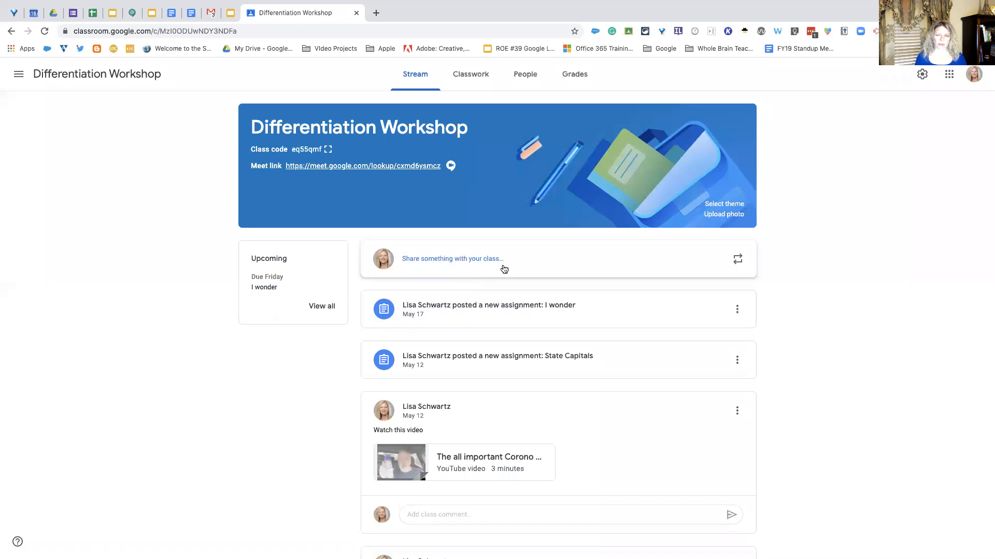
Step: Look through the posts in the Differentiation Workshop stream, back to the April assignments, and return to the newest ones
{"action": "scroll", "coordinate": [503, 269], "scroll_direction": "down", "scroll_amount": 3}
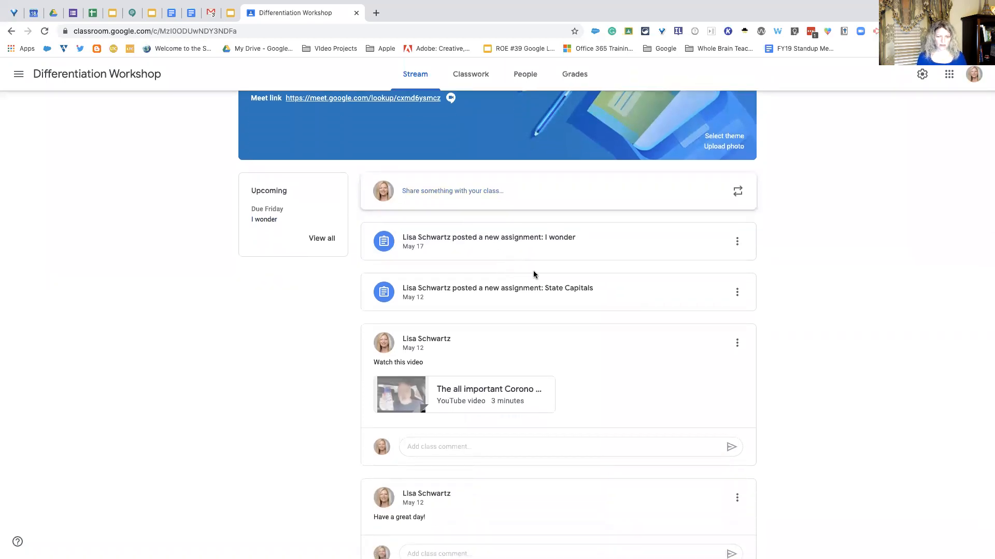
{"action": "scroll", "coordinate": [534, 274], "scroll_direction": "up", "scroll_amount": 2}
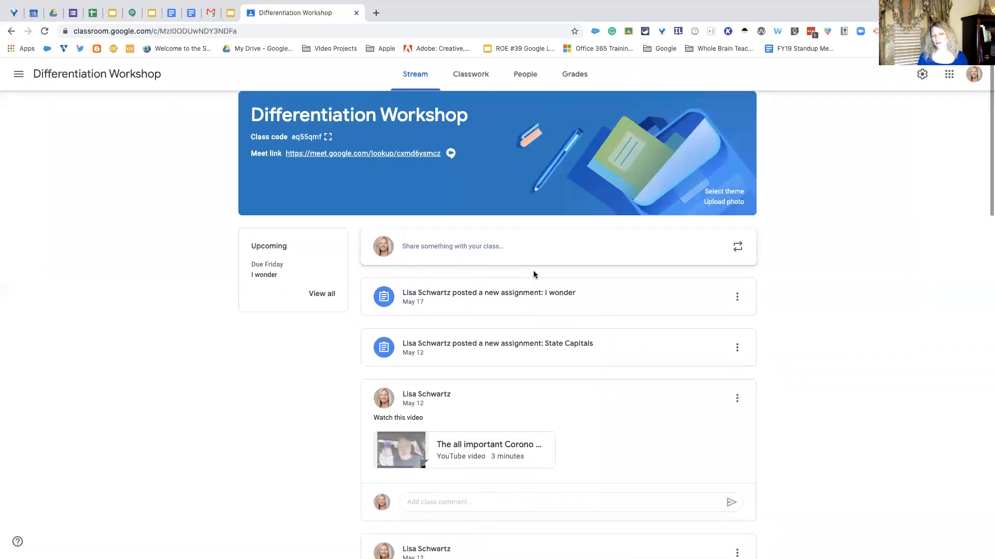
{"action": "scroll", "coordinate": [534, 275], "scroll_direction": "up", "scroll_amount": 1}
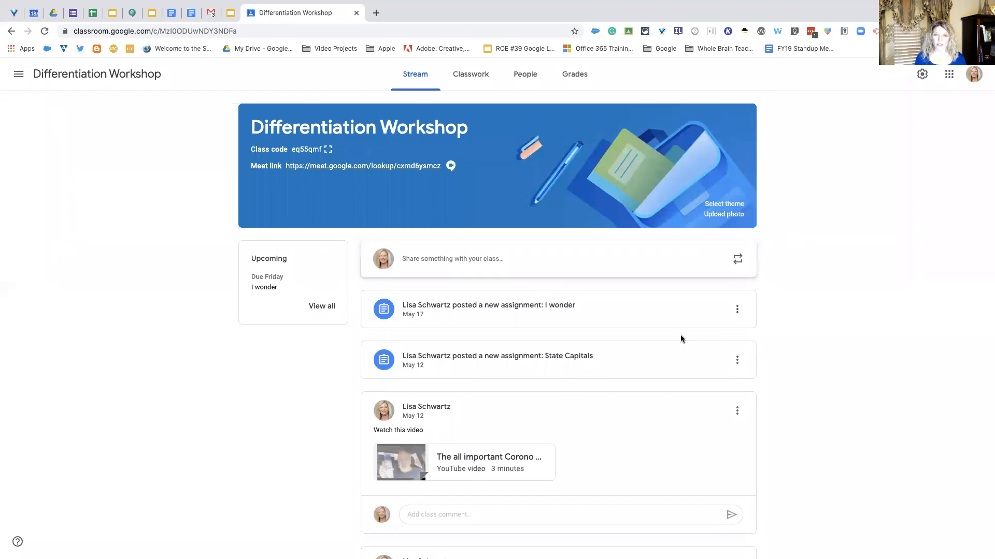
{"action": "scroll", "coordinate": [680, 339], "scroll_direction": "down", "scroll_amount": 3}
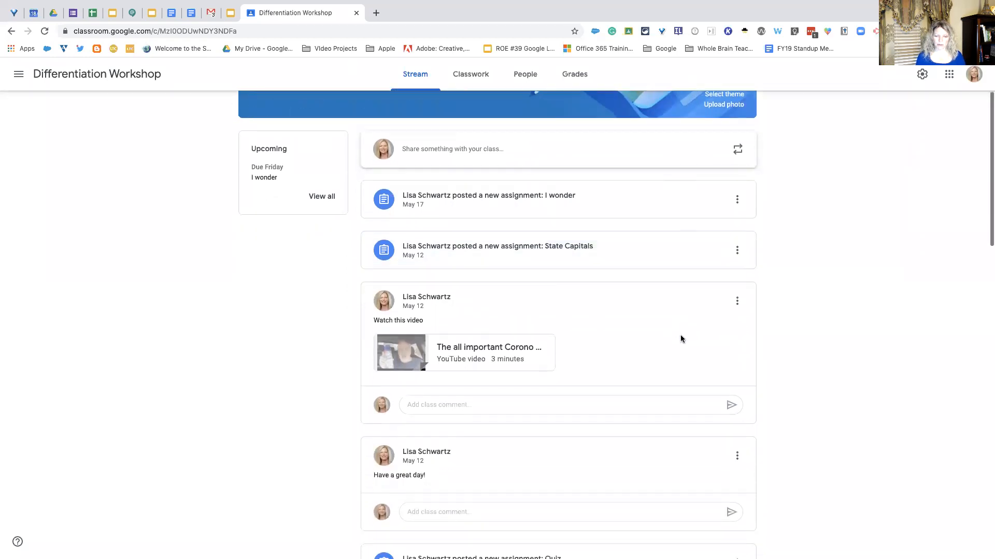
{"action": "scroll", "coordinate": [681, 339], "scroll_direction": "down", "scroll_amount": 4}
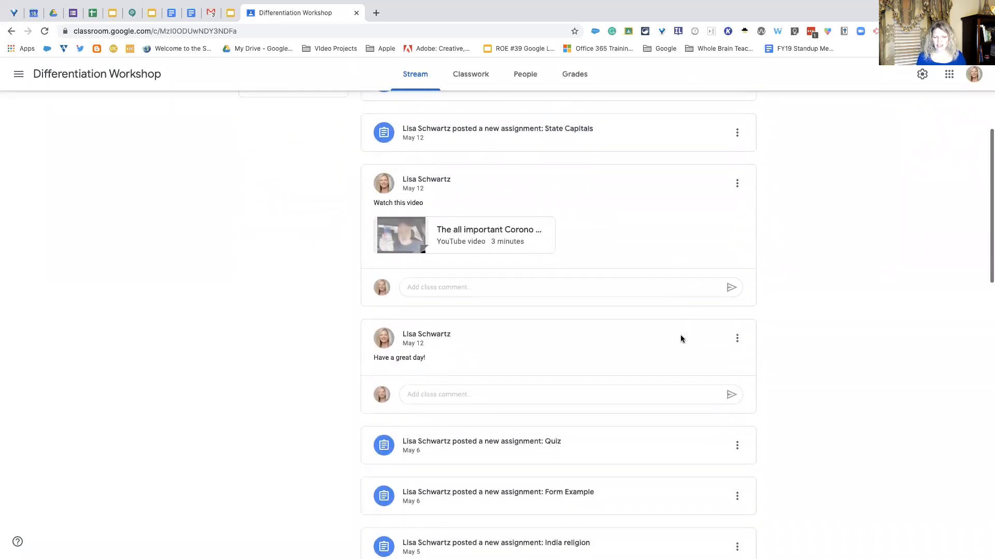
{"action": "scroll", "coordinate": [682, 340], "scroll_direction": "down", "scroll_amount": 6}
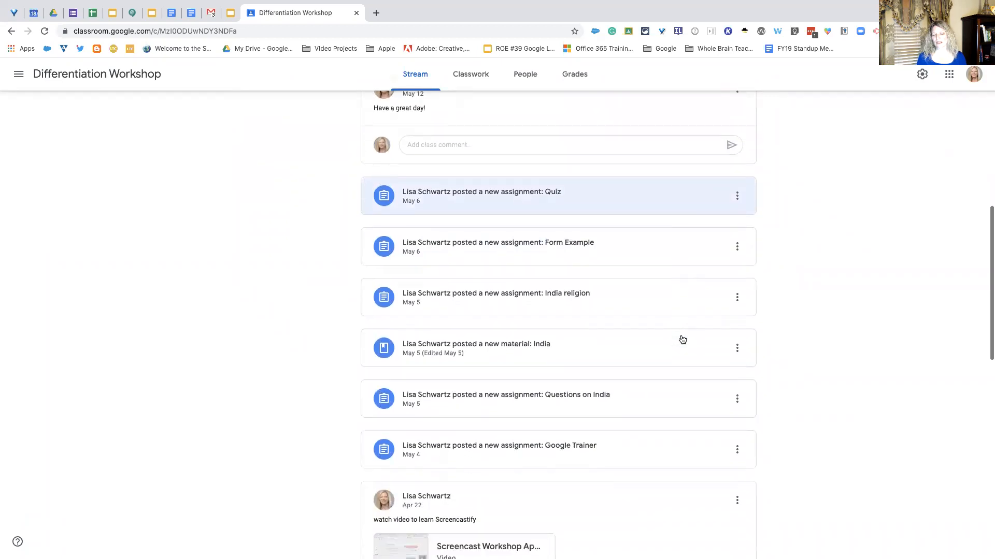
{"action": "scroll", "coordinate": [681, 338], "scroll_direction": "down", "scroll_amount": 4}
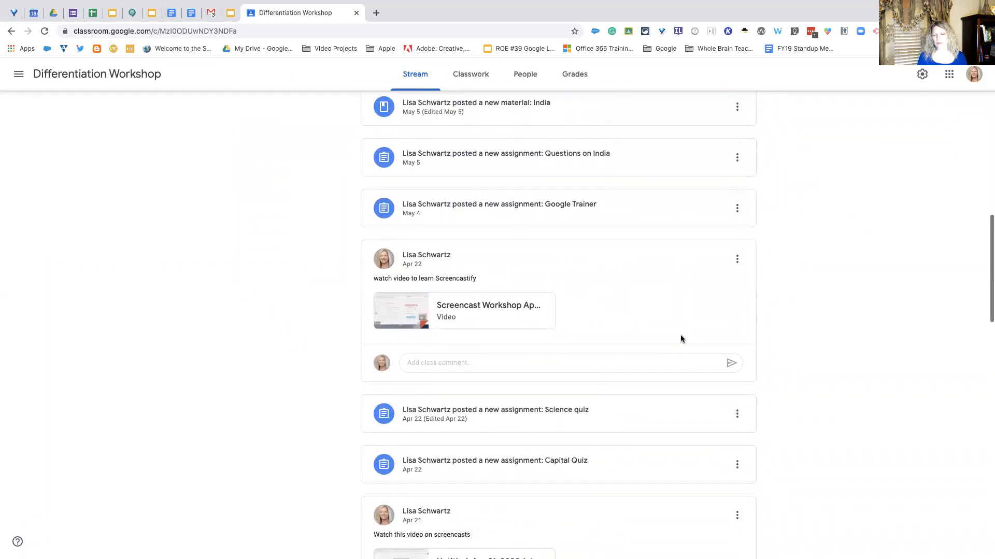
{"action": "scroll", "coordinate": [680, 339], "scroll_direction": "down", "scroll_amount": 3}
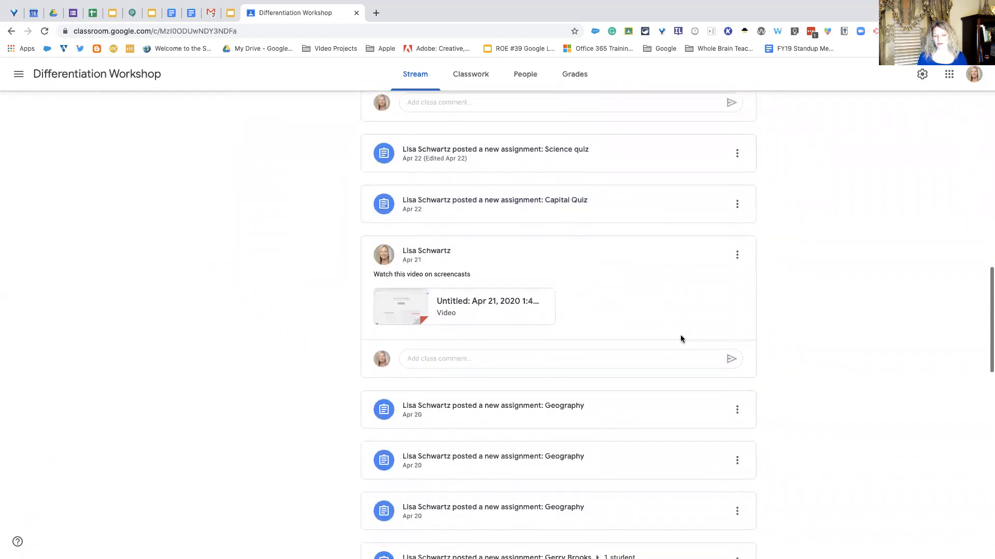
{"action": "scroll", "coordinate": [681, 339], "scroll_direction": "up", "scroll_amount": 15}
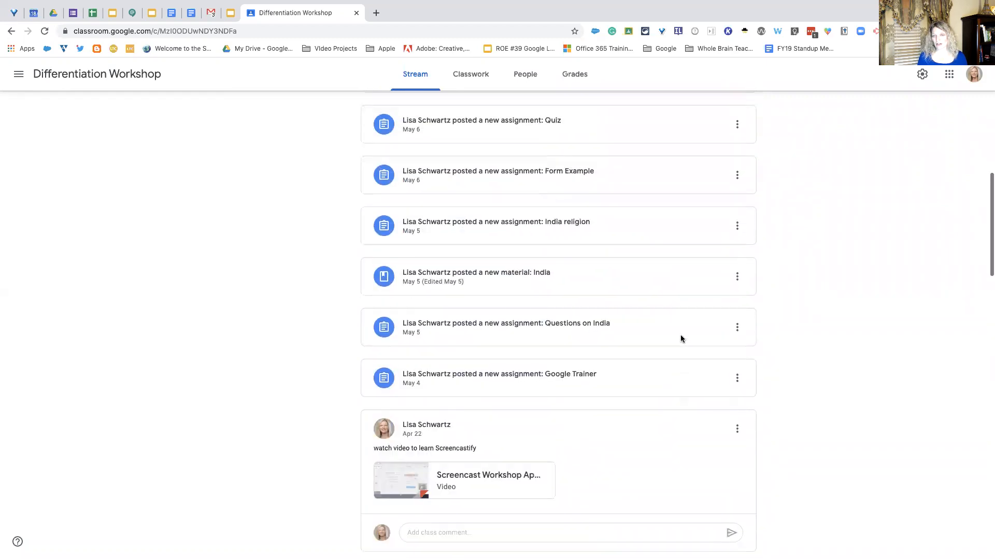
{"action": "scroll", "coordinate": [681, 339], "scroll_direction": "up", "scroll_amount": 3}
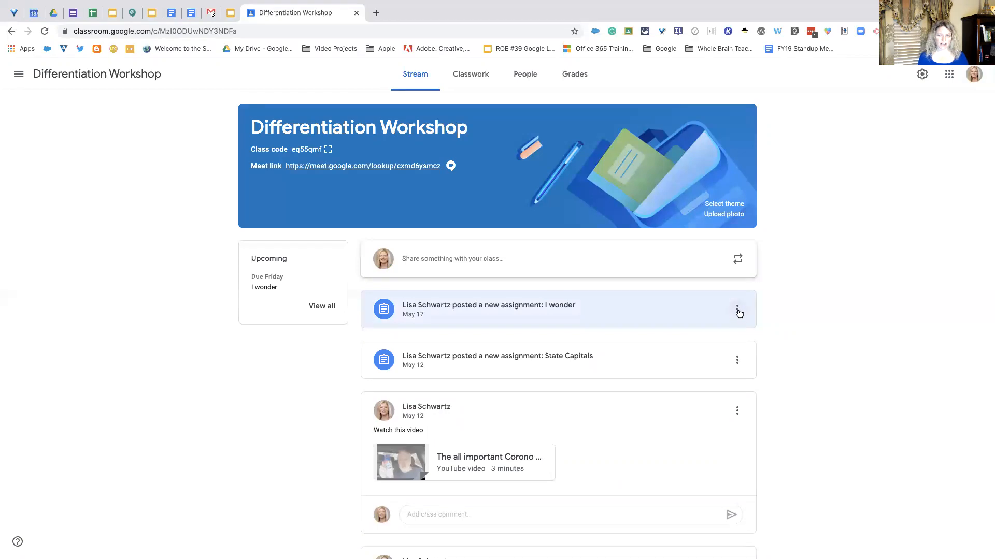
Step: Compare the actions available for the "I wonder" assignment post with those for the "Have a great day!" announcement
{"action": "left_click", "coordinate": [737, 311]}
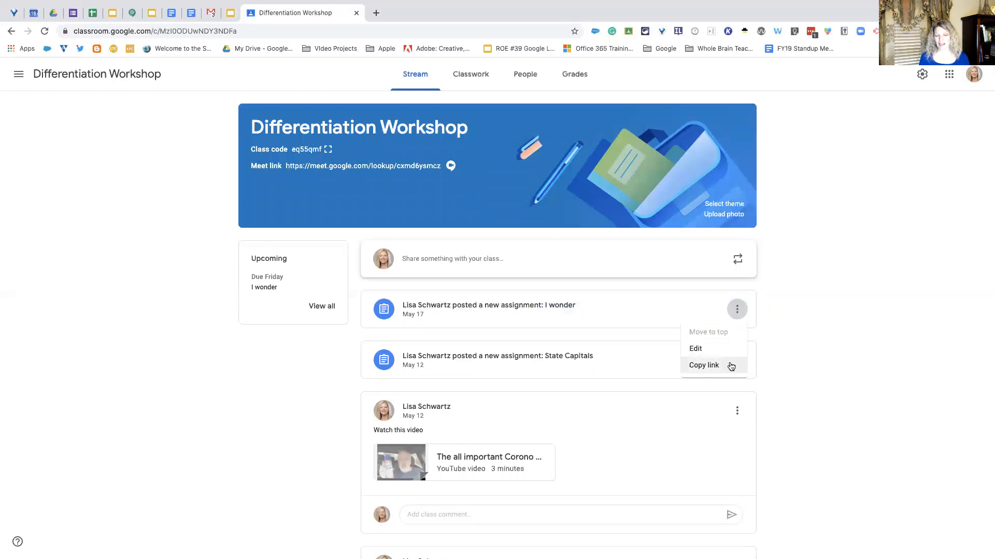
{"action": "scroll", "coordinate": [644, 342], "scroll_direction": "down", "scroll_amount": 5}
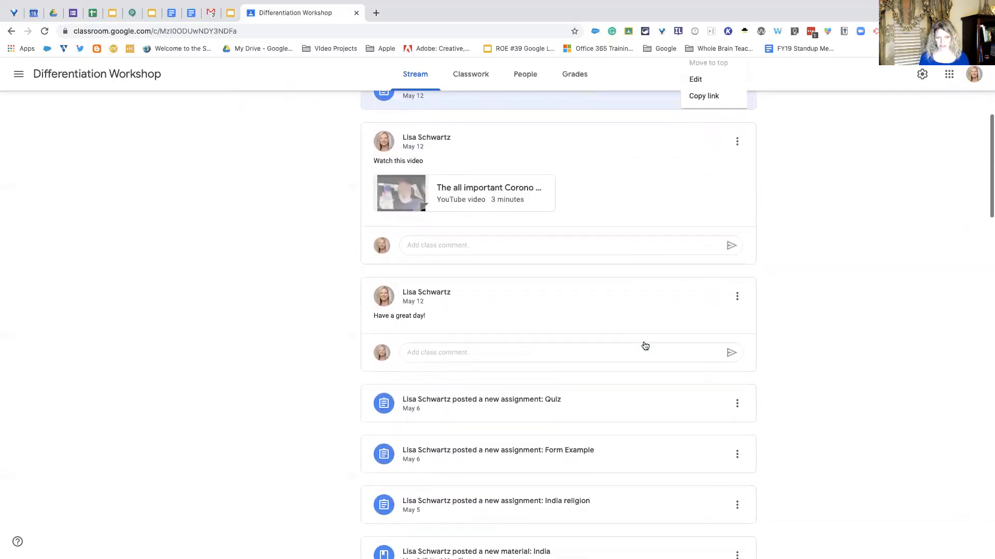
{"action": "left_click", "coordinate": [736, 295]}
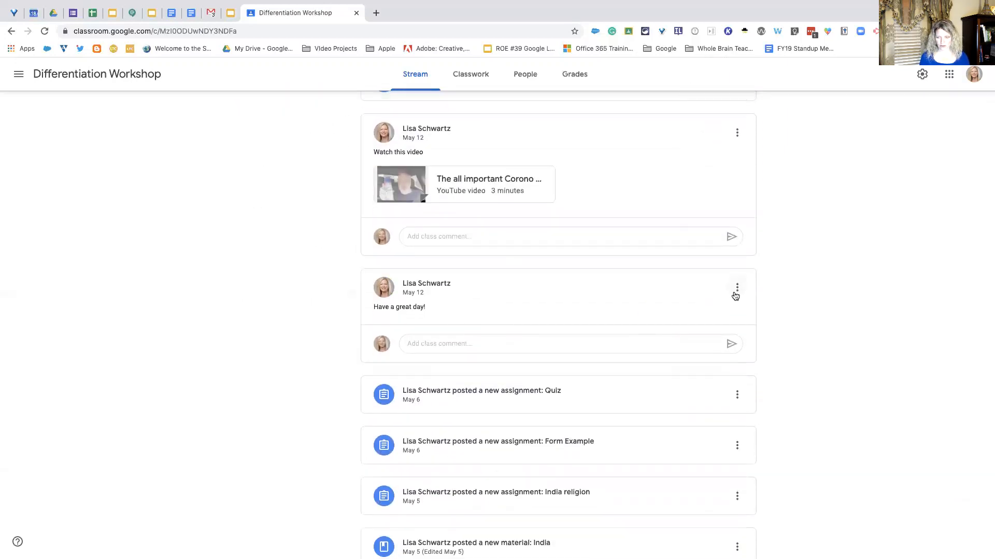
{"action": "left_click", "coordinate": [737, 292]}
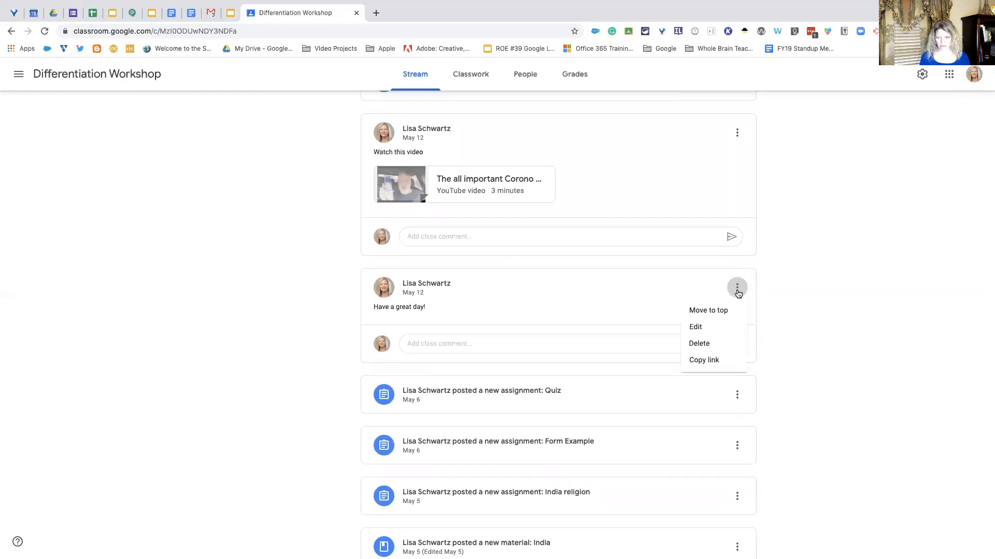
{"action": "scroll", "coordinate": [738, 294], "scroll_direction": "down", "scroll_amount": 8}
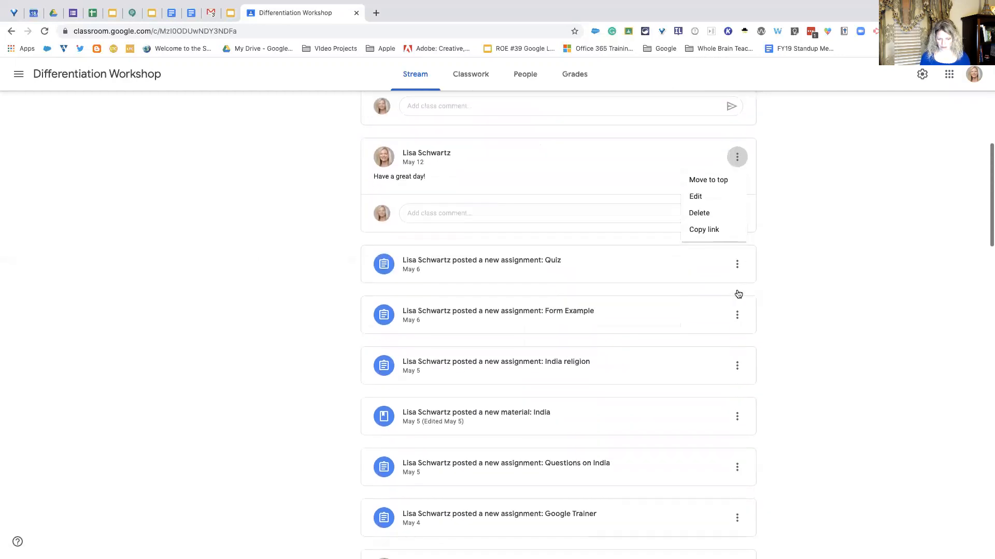
{"action": "scroll", "coordinate": [738, 294], "scroll_direction": "up", "scroll_amount": 5}
{"action": "scroll", "coordinate": [739, 294], "scroll_direction": "up", "scroll_amount": 3}
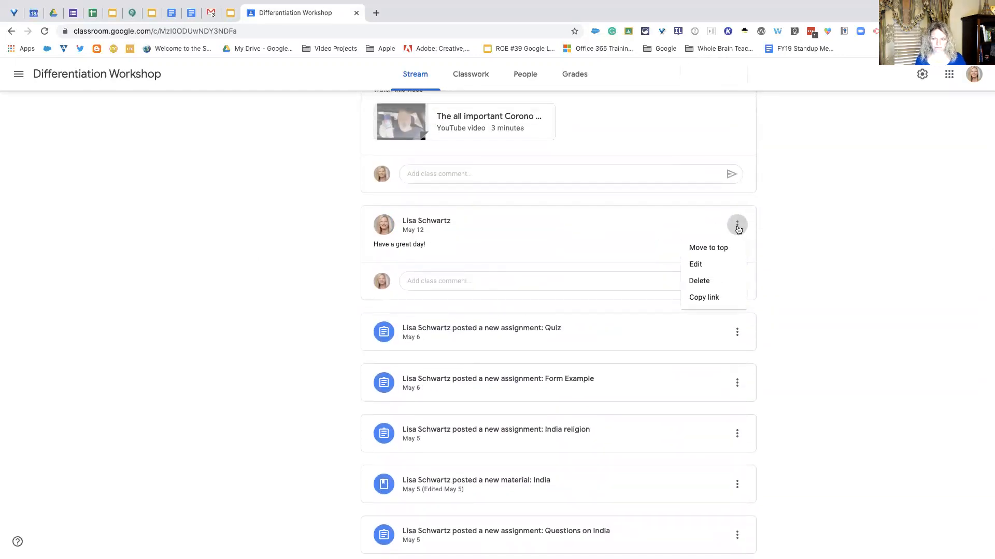
{"action": "scroll", "coordinate": [739, 229], "scroll_direction": "up", "scroll_amount": 1}
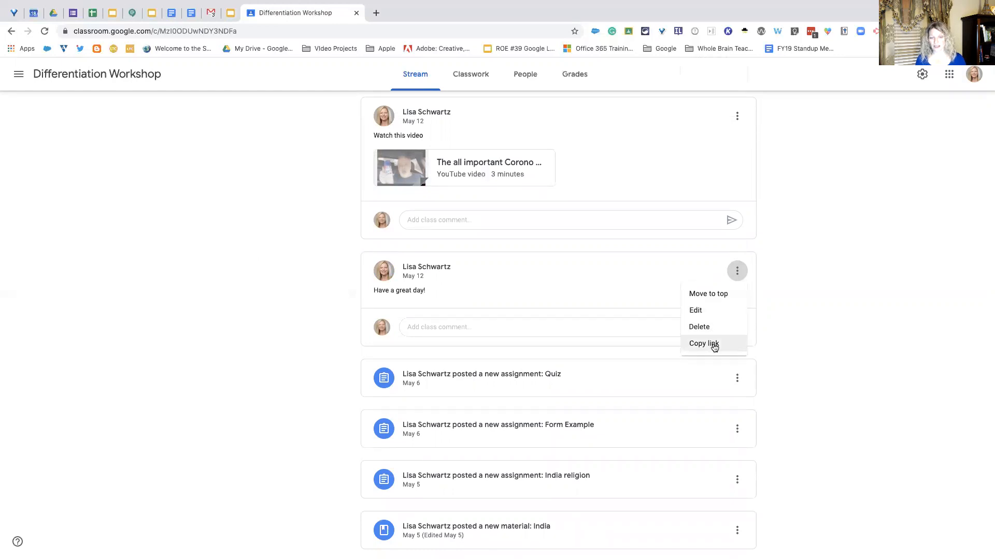
{"action": "scroll", "coordinate": [740, 337], "scroll_direction": "up", "scroll_amount": 6}
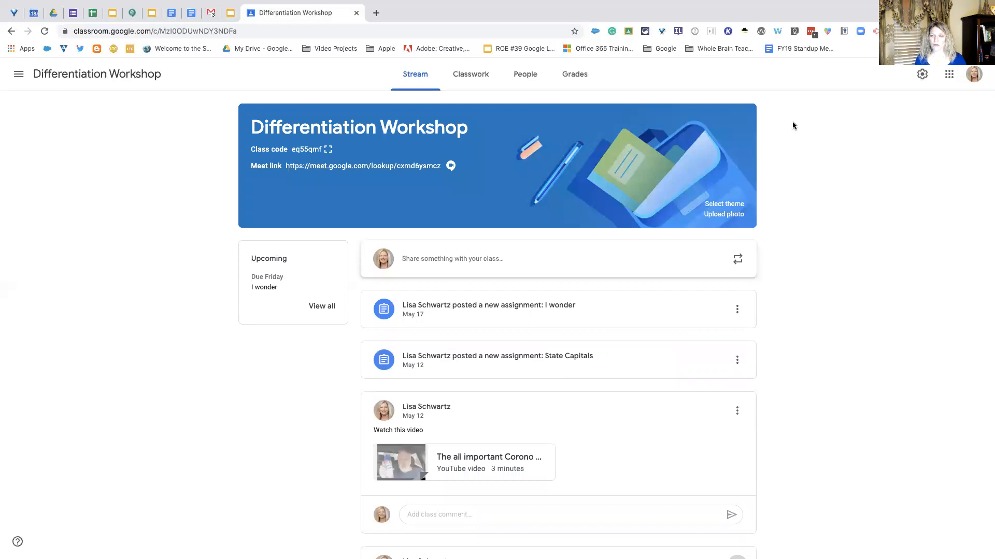
Step: Start a new announcement in the Differentiation Workshop stream
{"action": "scroll", "coordinate": [826, 116], "scroll_direction": "down", "scroll_amount": 1}
{"action": "scroll", "coordinate": [830, 113], "scroll_direction": "up", "scroll_amount": 1}
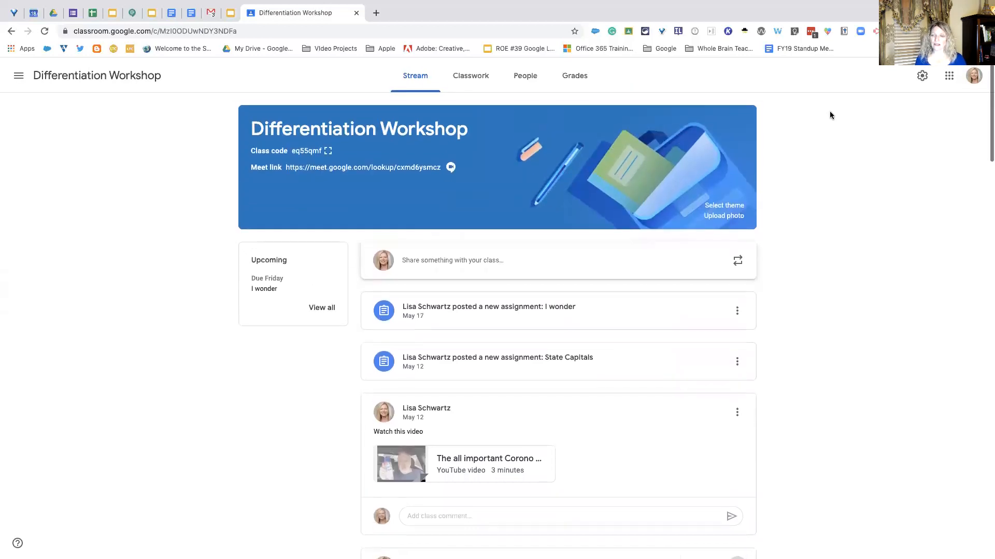
{"action": "left_click", "coordinate": [456, 260]}
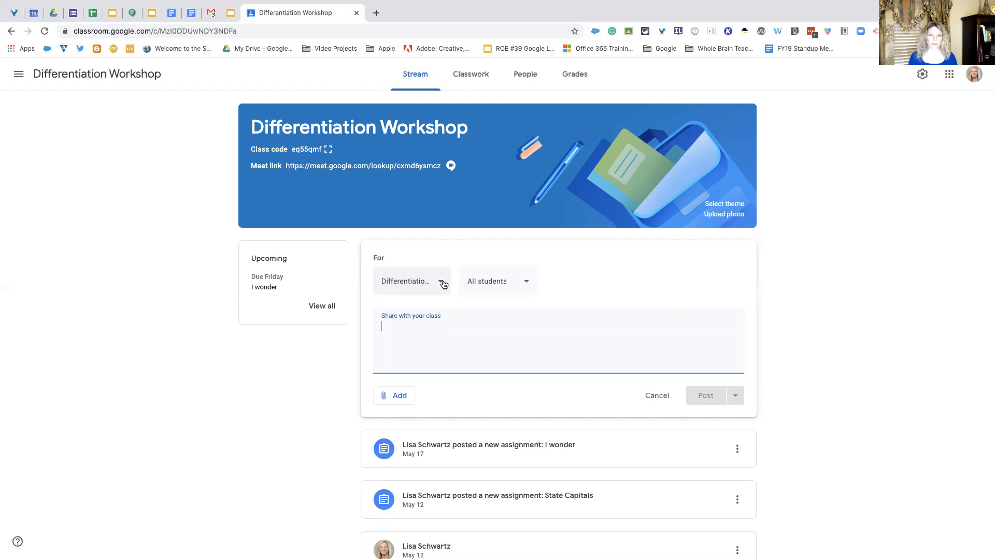
{"action": "left_click", "coordinate": [53, 77]}
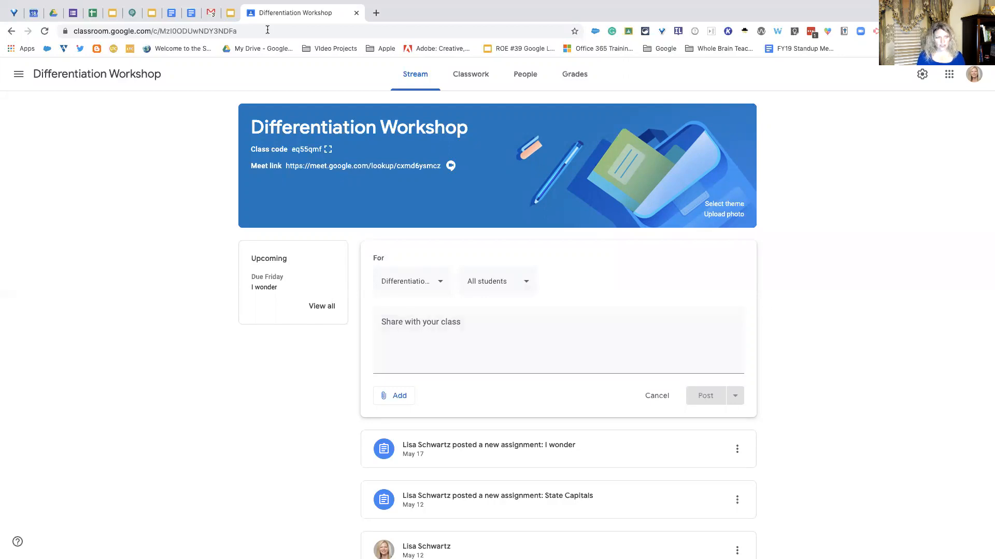
{"action": "right_click", "coordinate": [23, 75]}
{"action": "left_click", "coordinate": [86, 66]}
{"action": "right_click", "coordinate": [87, 66]}
{"action": "left_click", "coordinate": [34, 72]}
{"action": "right_click", "coordinate": [35, 71]}
{"action": "left_click", "coordinate": [57, 76]}
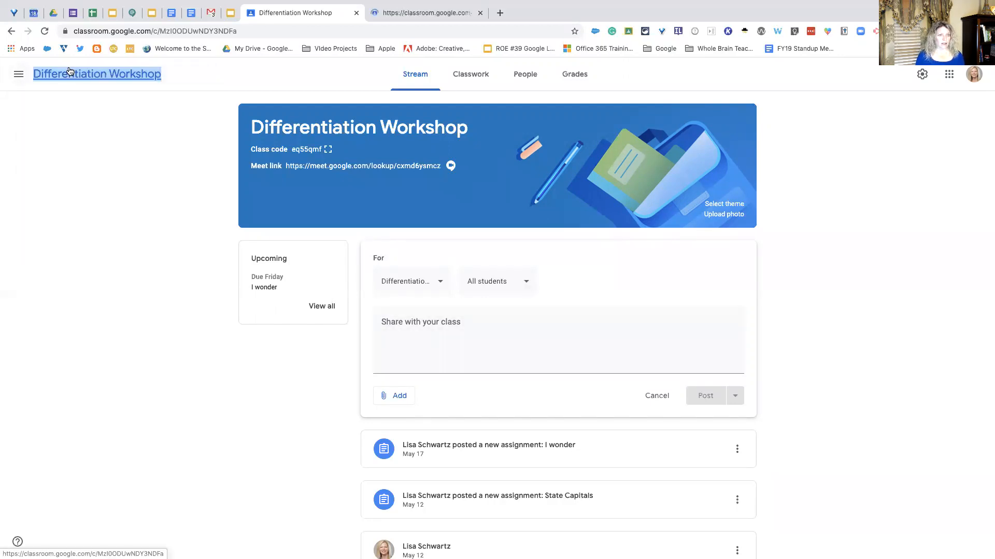
{"action": "left_click", "coordinate": [479, 13]}
Step: Display the navigation list of all classes being taught from the Differentiation Workshop stream
{"action": "left_click", "coordinate": [19, 75]}
{"action": "left_click", "coordinate": [212, 87]}
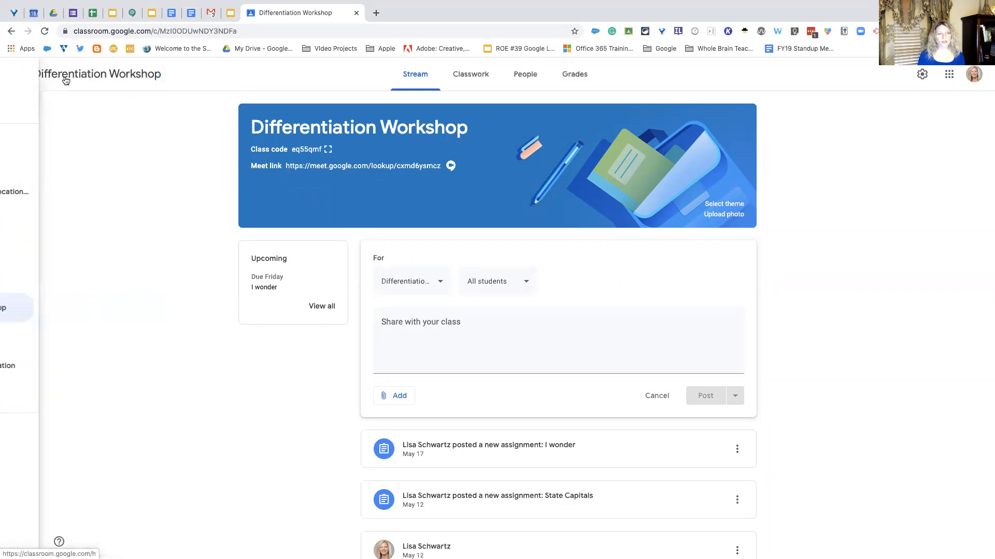
{"action": "left_click", "coordinate": [19, 75]}
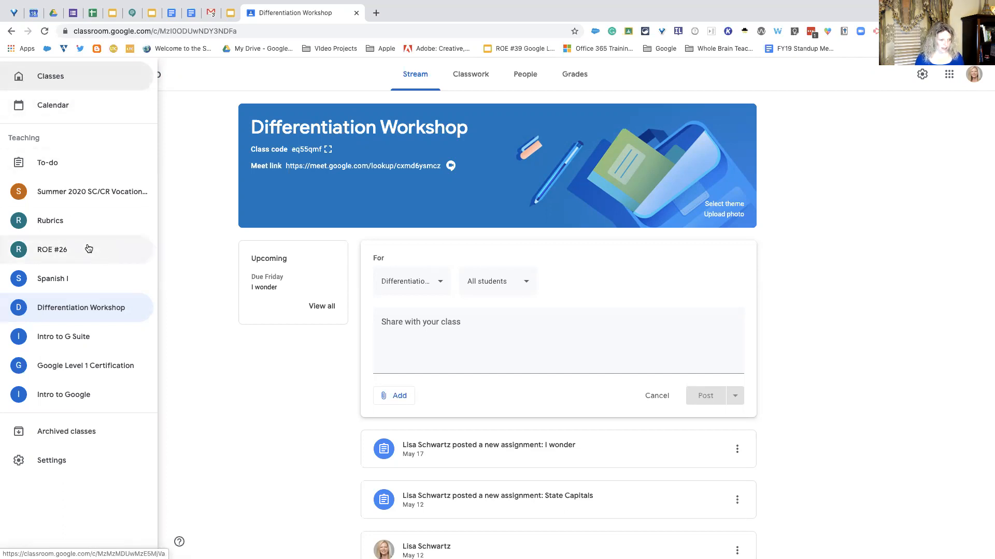
Step: Look through the stream posts of the Rubrics class and the Google Level 1 Certification class
{"action": "left_click", "coordinate": [66, 227]}
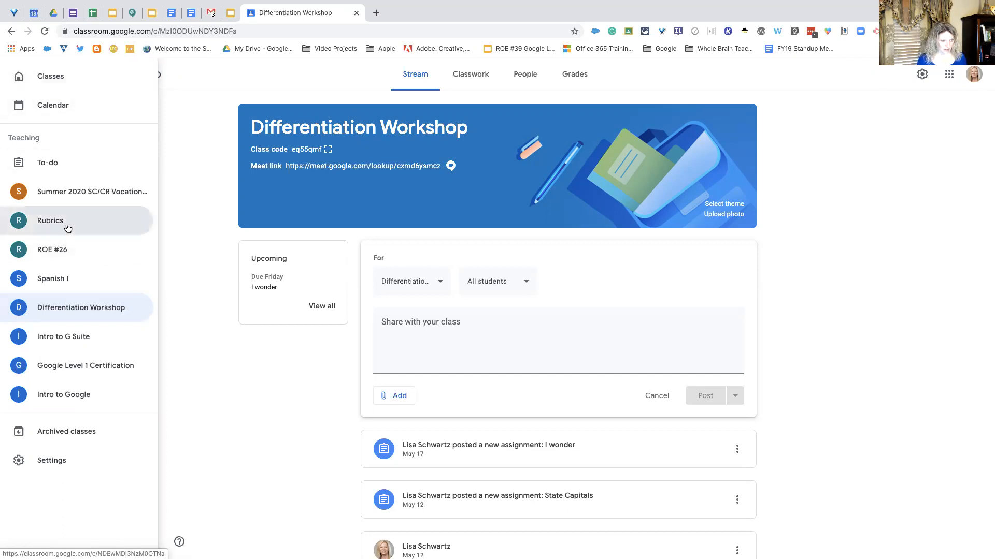
{"action": "scroll", "coordinate": [337, 342], "scroll_direction": "down", "scroll_amount": 3}
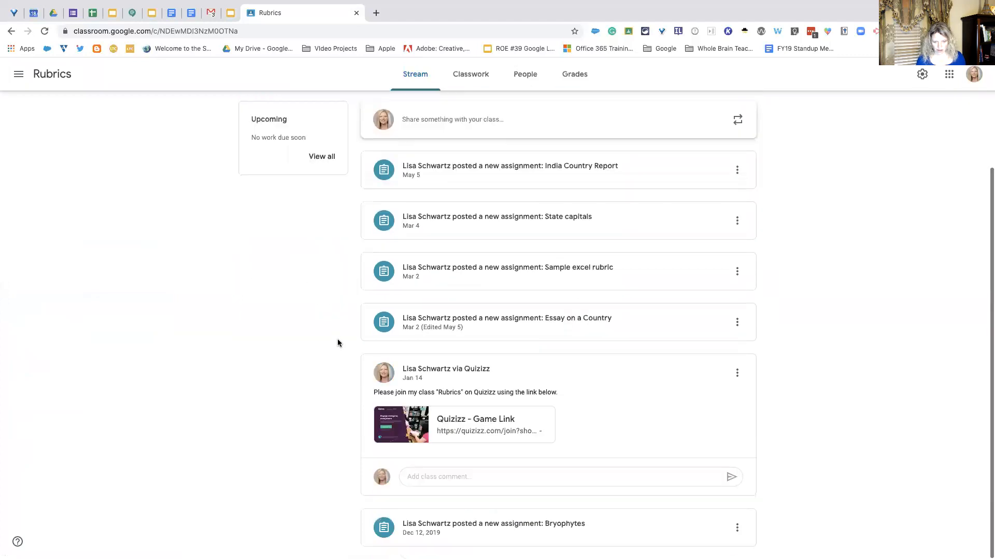
{"action": "left_click", "coordinate": [18, 76]}
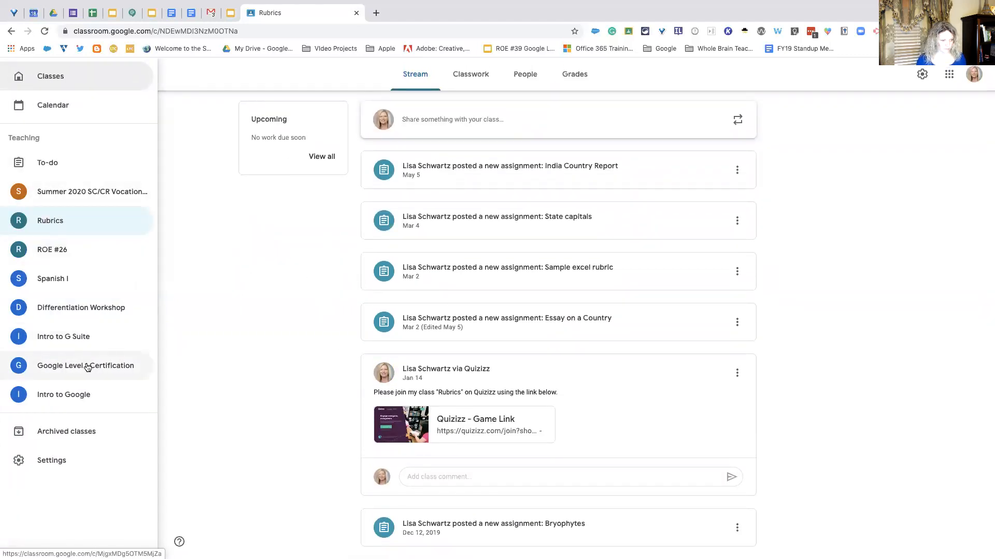
{"action": "left_click", "coordinate": [81, 363]}
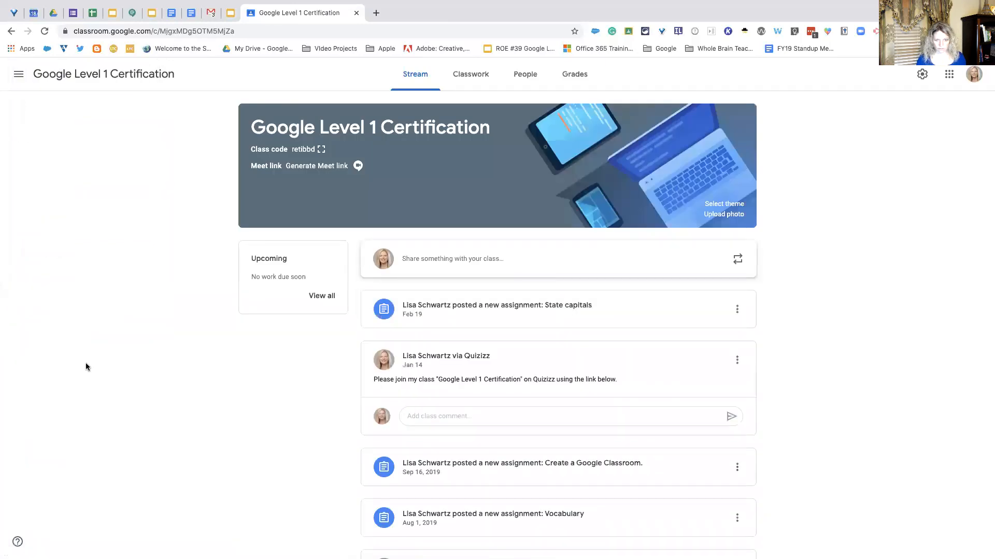
{"action": "scroll", "coordinate": [311, 371], "scroll_direction": "down", "scroll_amount": 4}
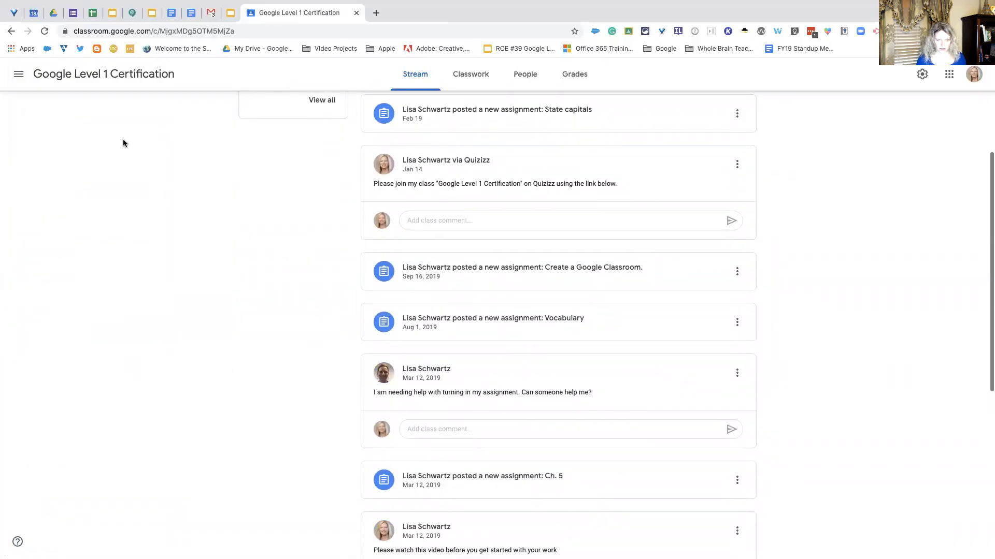
Step: Examine the actions available for the March 12, 2019 stream post asking for help with turning in an assignment
{"action": "scroll", "coordinate": [440, 349], "scroll_direction": "down", "scroll_amount": 2}
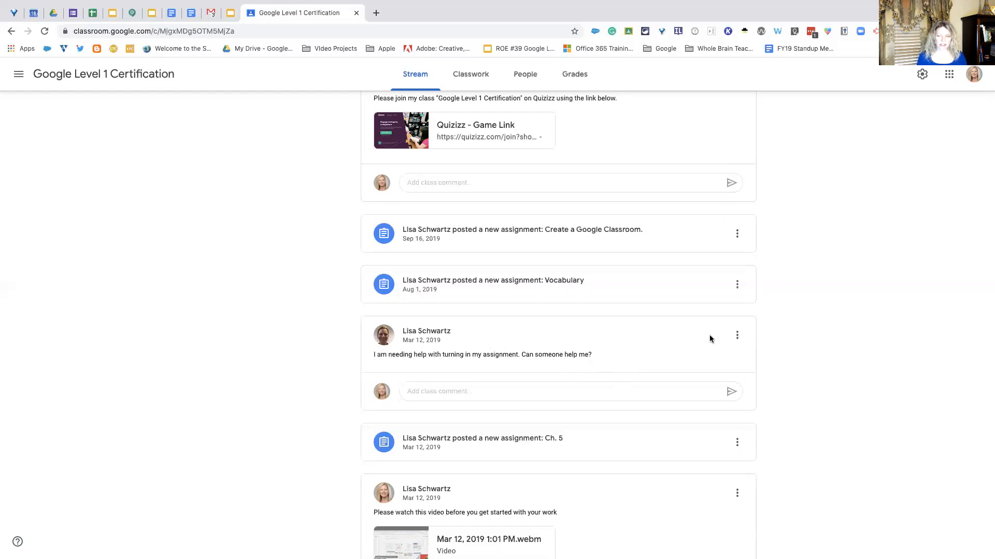
{"action": "left_click", "coordinate": [738, 337]}
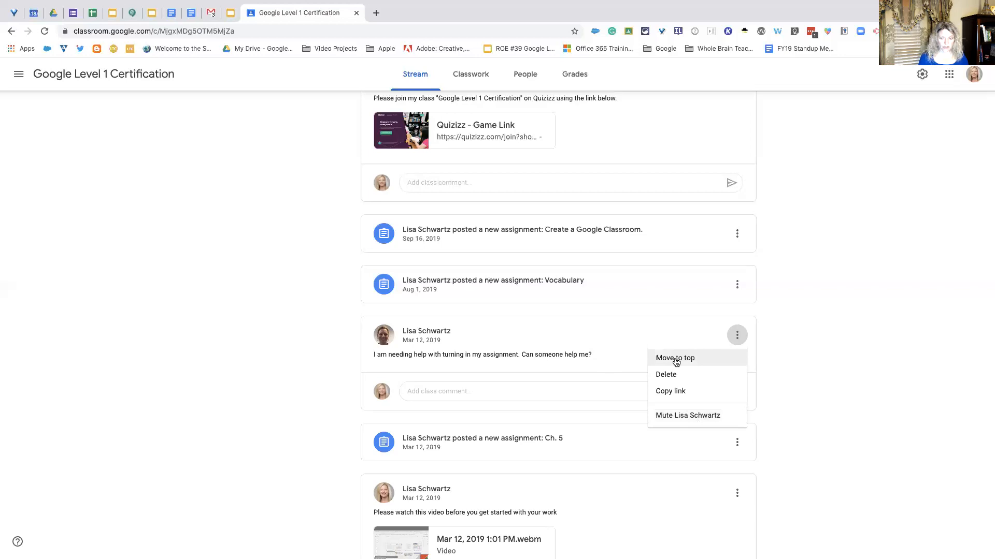
{"action": "left_click", "coordinate": [789, 331]}
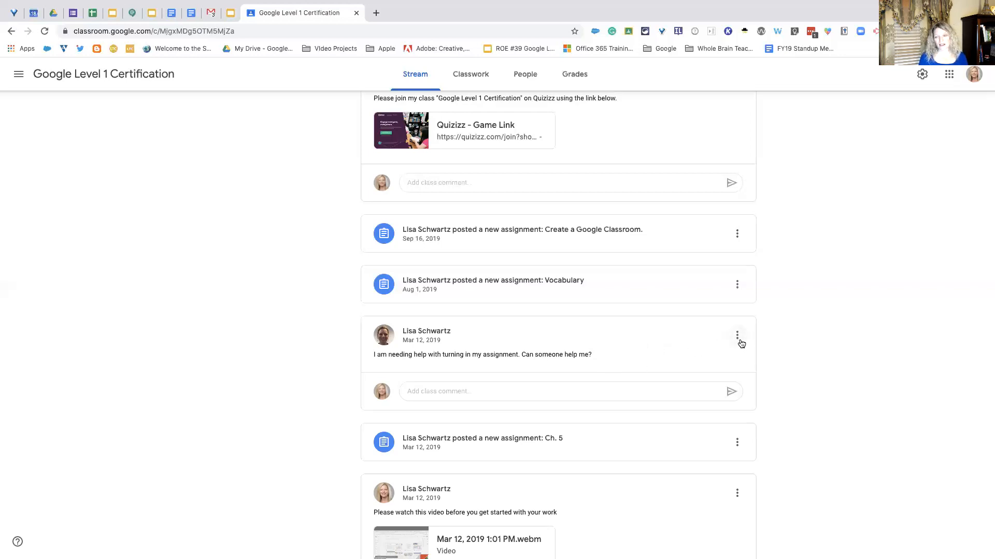
Step: Go back to the Differentiation Workshop class
{"action": "left_click", "coordinate": [19, 74]}
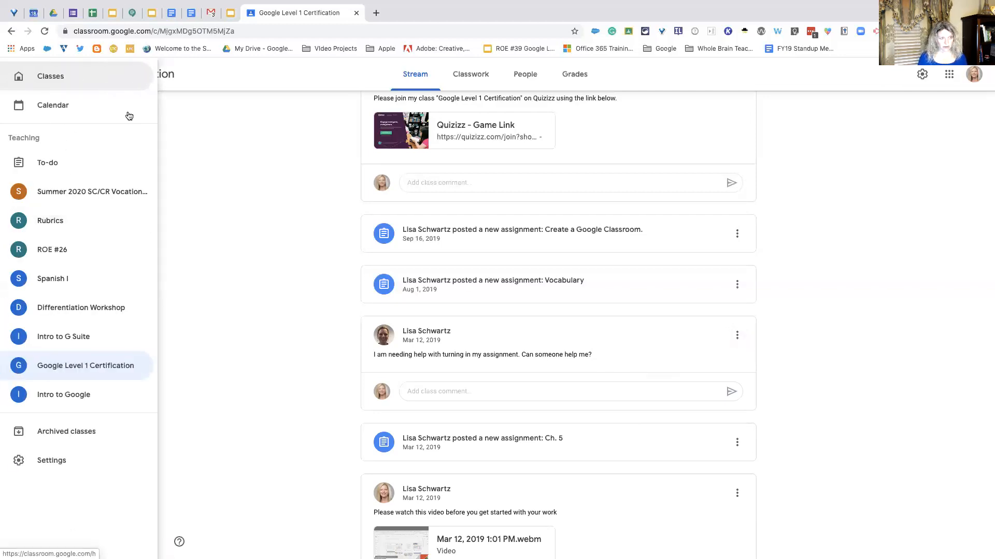
{"action": "left_click", "coordinate": [175, 124]}
{"action": "left_click", "coordinate": [18, 74]}
{"action": "left_click", "coordinate": [103, 307]}
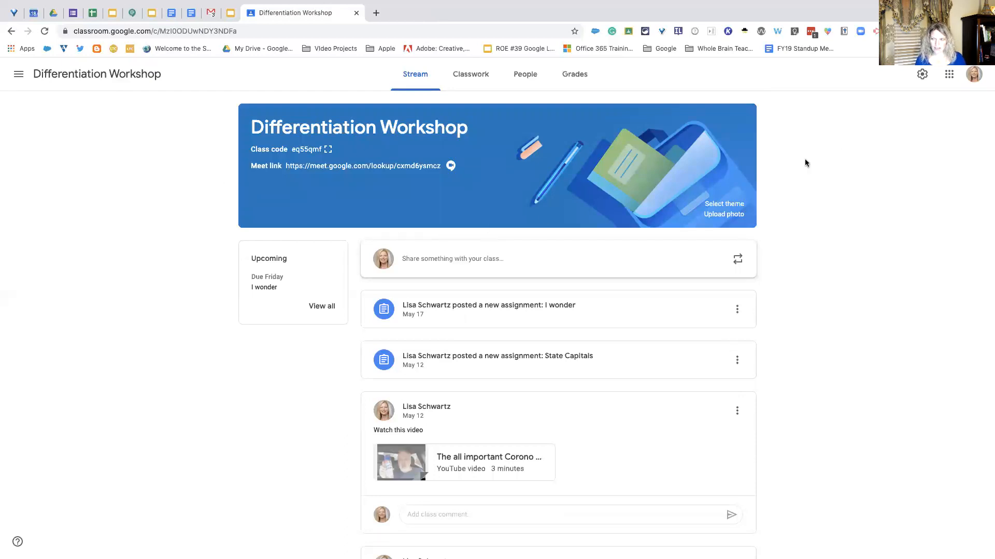
Step: Open the Differentiation Workshop class settings and examine the choices for who can post and comment on the stream
{"action": "left_click", "coordinate": [922, 75]}
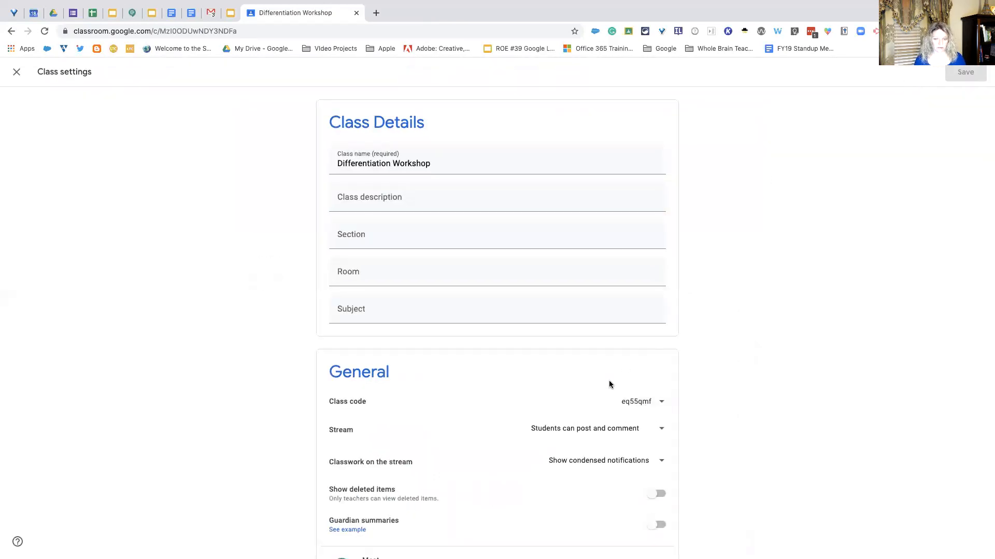
{"action": "scroll", "coordinate": [610, 382], "scroll_direction": "down", "scroll_amount": 4}
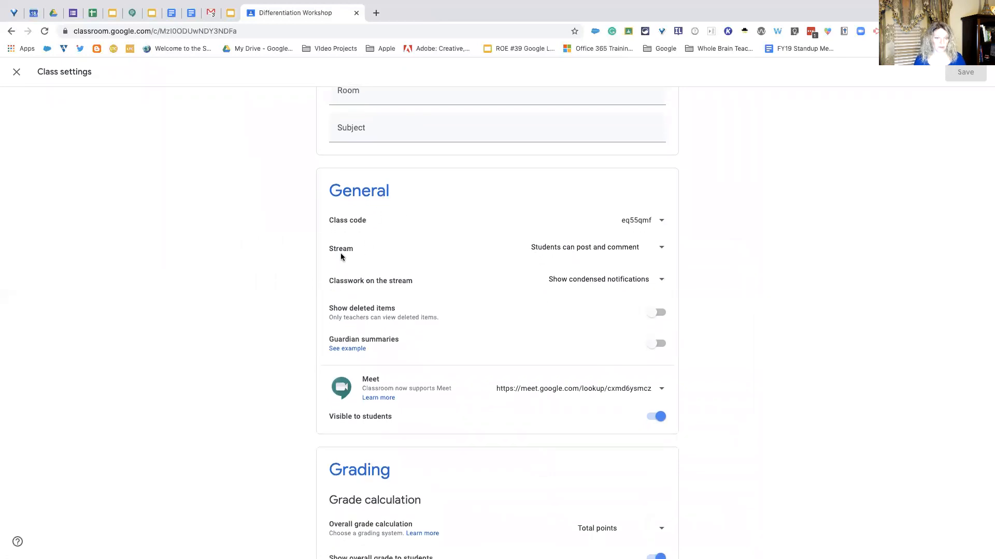
{"action": "left_click", "coordinate": [661, 251]}
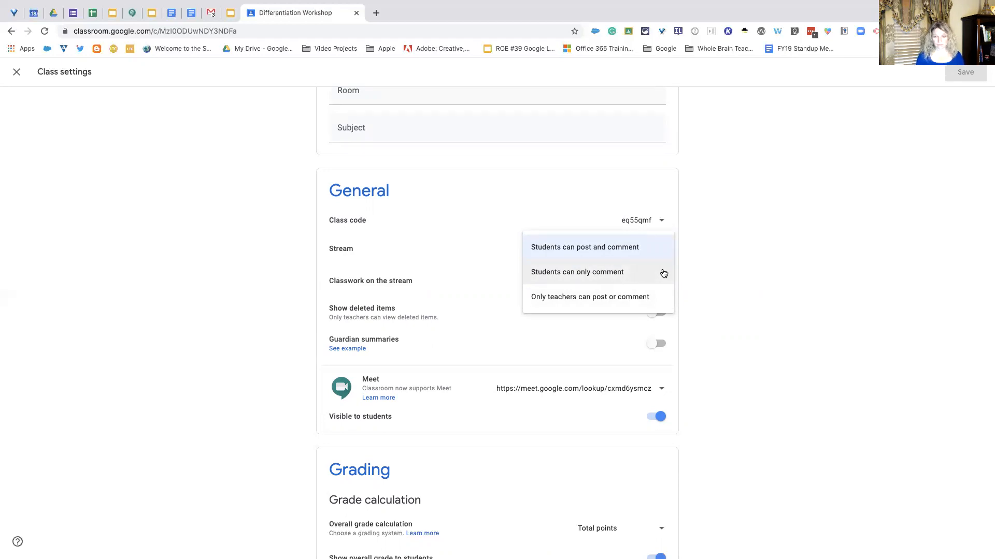
{"action": "left_click", "coordinate": [723, 259]}
Step: Read the help article on guardian email summaries linked from the Guardian summaries setting, and return to the class settings
{"action": "scroll", "coordinate": [581, 297], "scroll_direction": "down", "scroll_amount": 2}
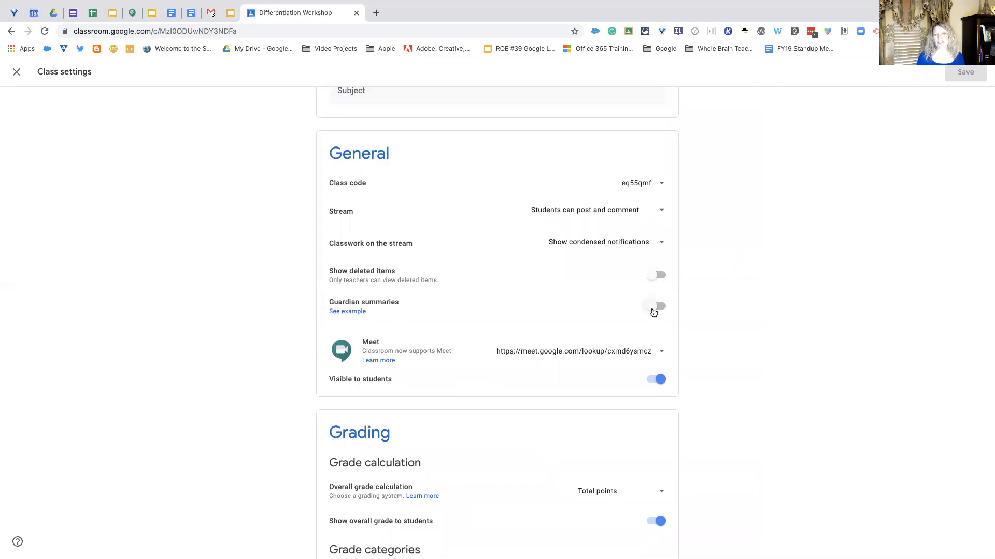
{"action": "scroll", "coordinate": [540, 304], "scroll_direction": "down", "scroll_amount": 1}
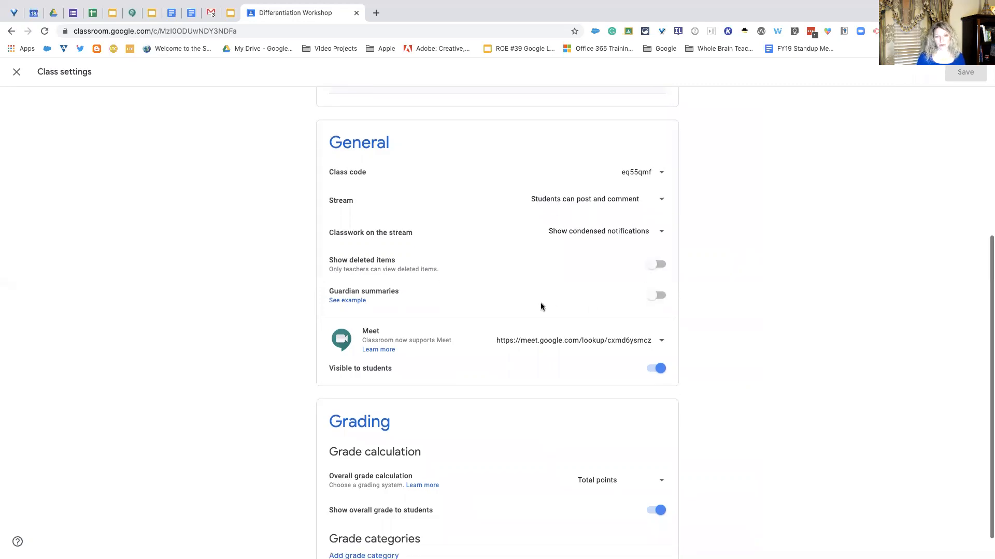
{"action": "left_click", "coordinate": [357, 302]}
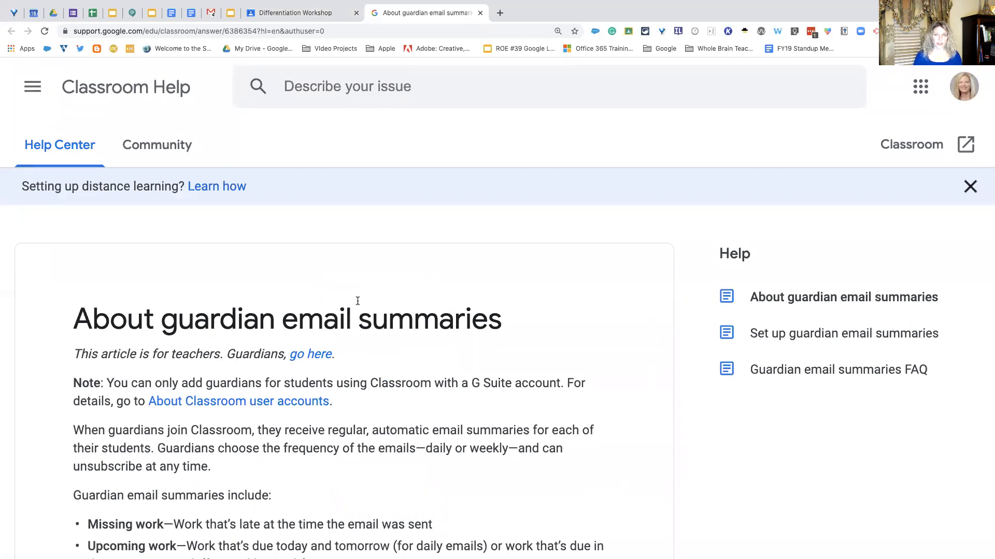
{"action": "scroll", "coordinate": [357, 300], "scroll_direction": "down", "scroll_amount": 3}
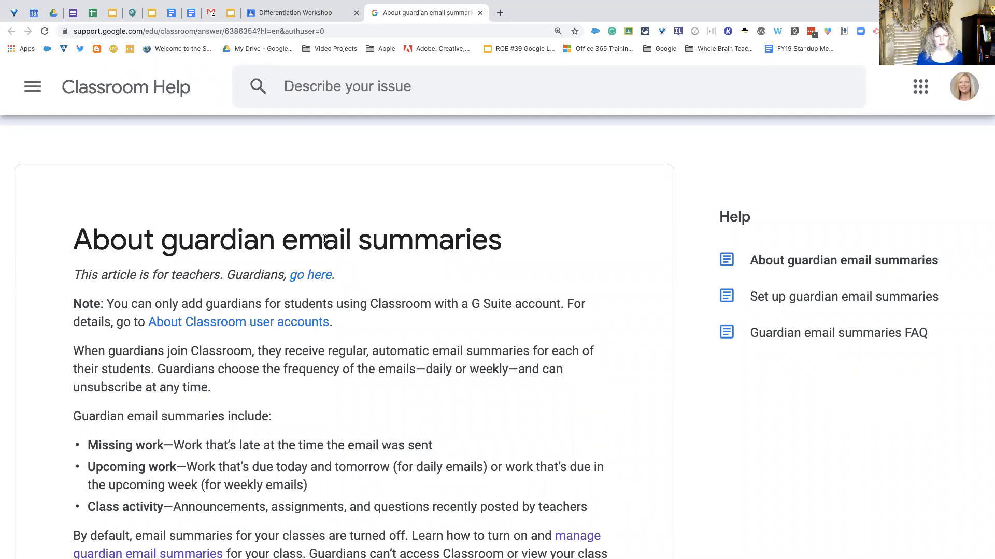
{"action": "scroll", "coordinate": [337, 254], "scroll_direction": "down", "scroll_amount": 3}
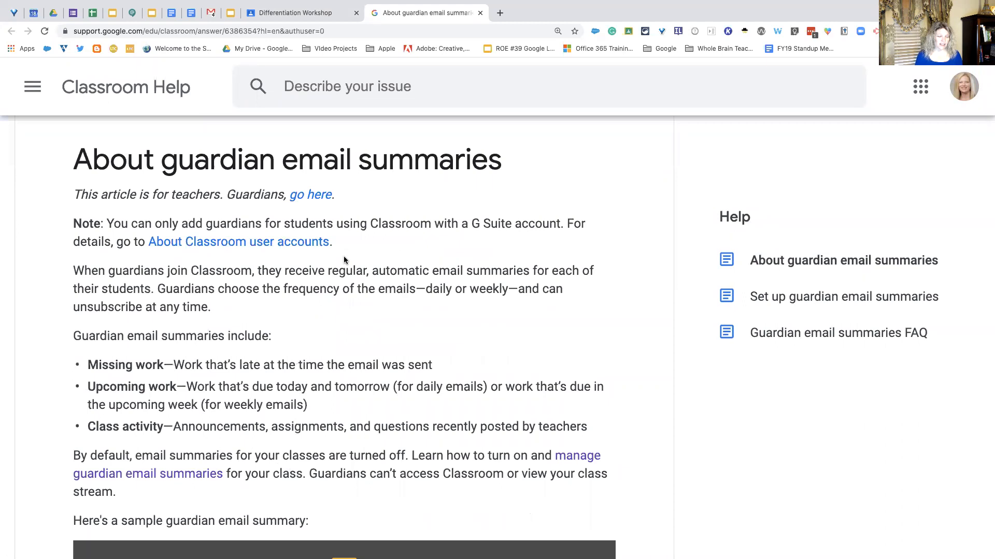
{"action": "scroll", "coordinate": [344, 256], "scroll_direction": "down", "scroll_amount": 4}
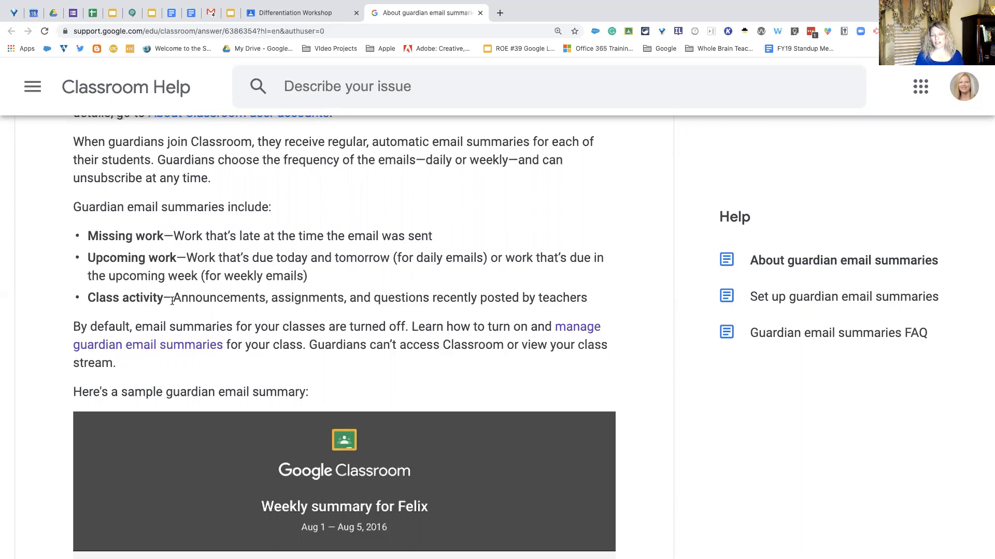
{"action": "scroll", "coordinate": [347, 276], "scroll_direction": "up", "scroll_amount": 6}
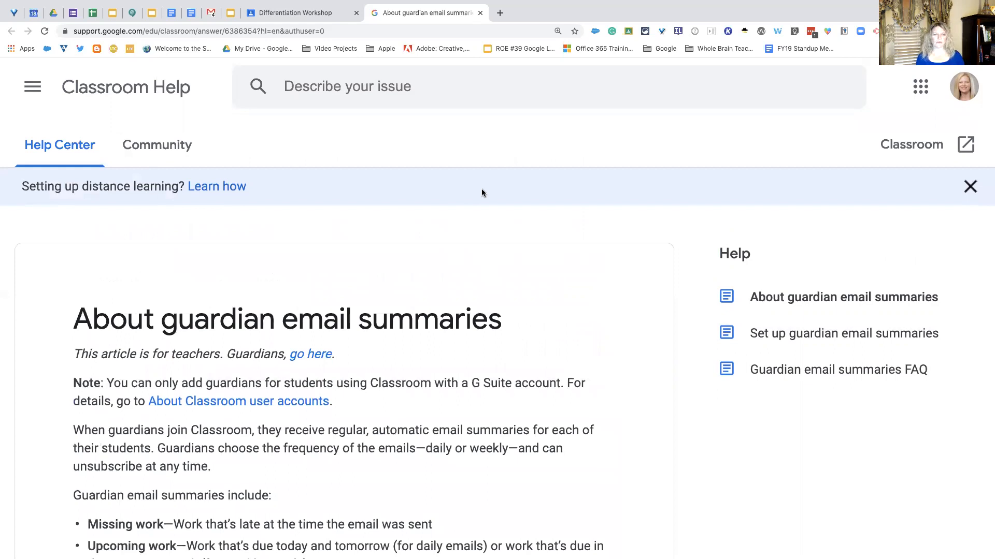
{"action": "left_click", "coordinate": [481, 13]}
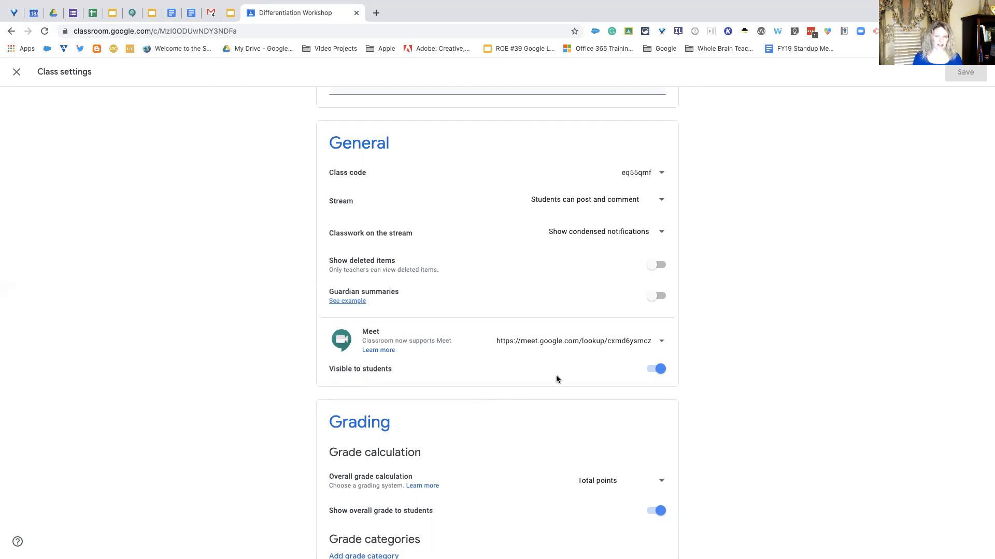
Step: Try to turn on guardian summaries for the class, but decline adding it to the email summaries
{"action": "left_click", "coordinate": [653, 298]}
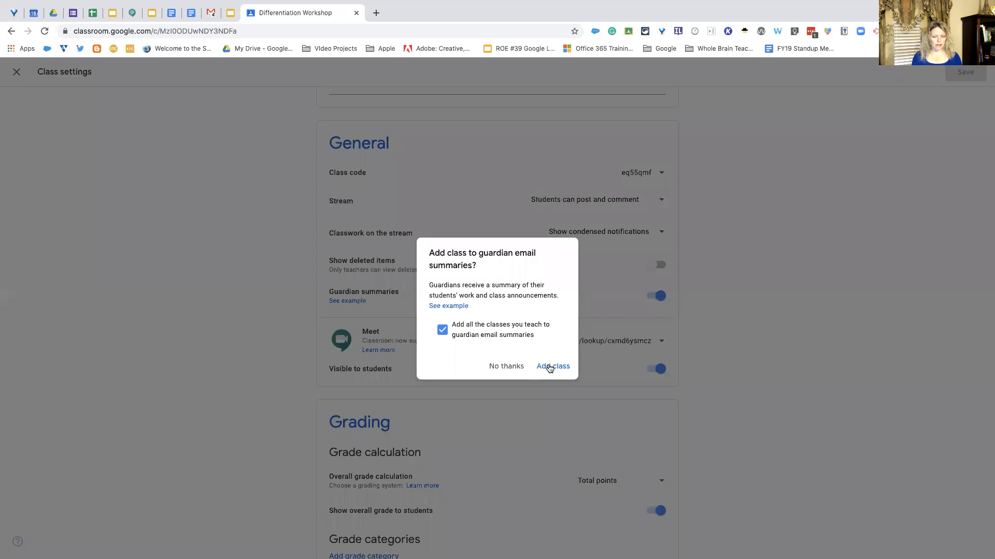
{"action": "left_click", "coordinate": [502, 368]}
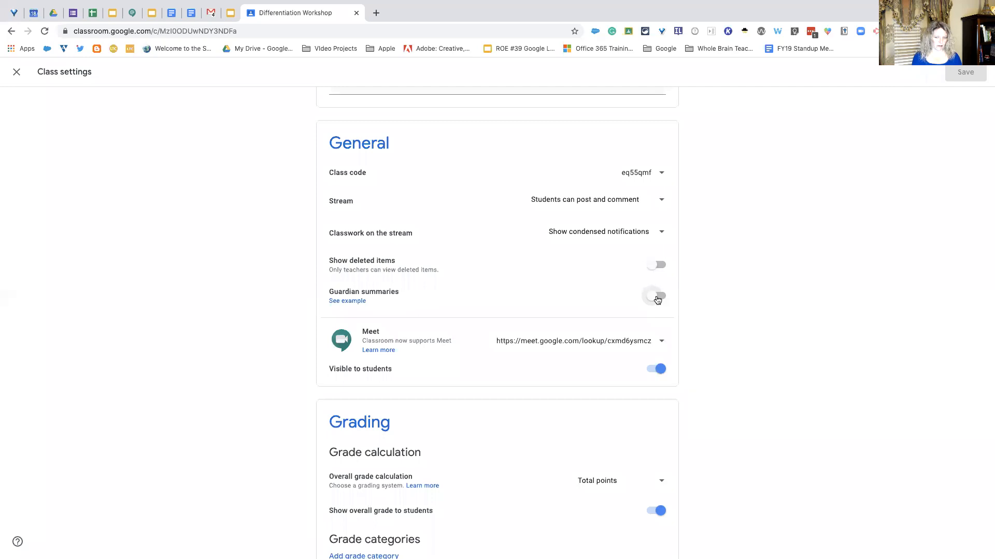
Step: Switch showing the overall grade to students off and on again, and leave the class settings without saving
{"action": "scroll", "coordinate": [555, 341], "scroll_direction": "down", "scroll_amount": 1}
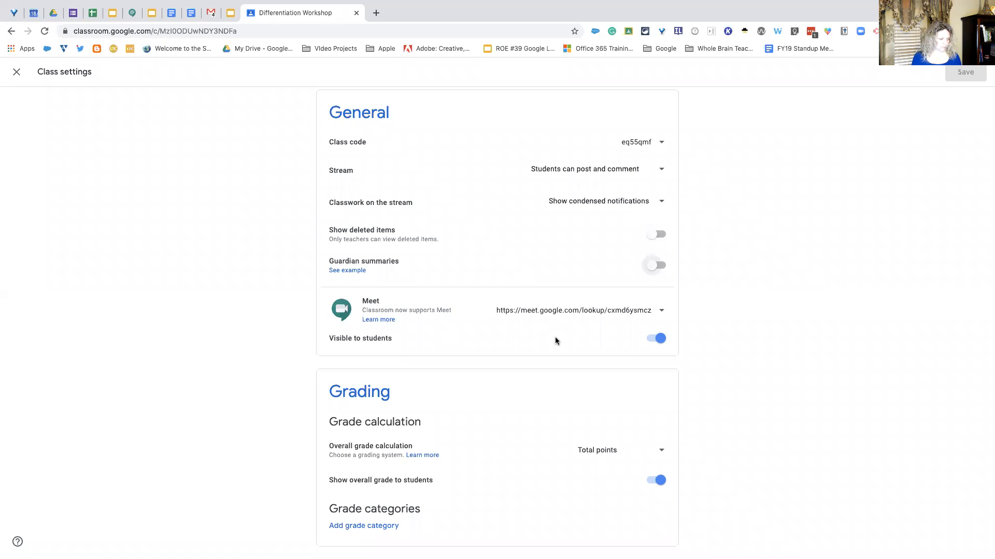
{"action": "scroll", "coordinate": [554, 341], "scroll_direction": "up", "scroll_amount": 1}
{"action": "scroll", "coordinate": [564, 345], "scroll_direction": "down", "scroll_amount": 1}
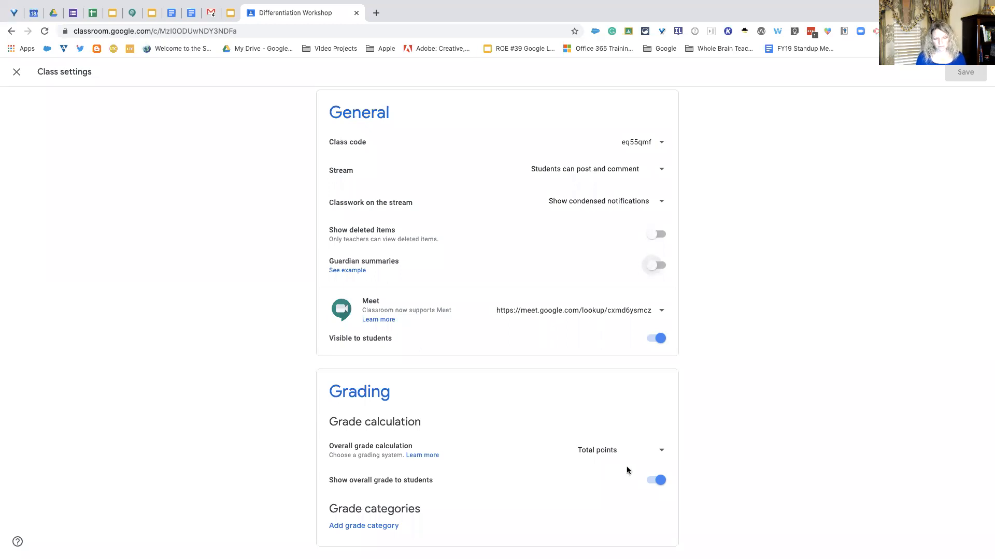
{"action": "left_click", "coordinate": [658, 483]}
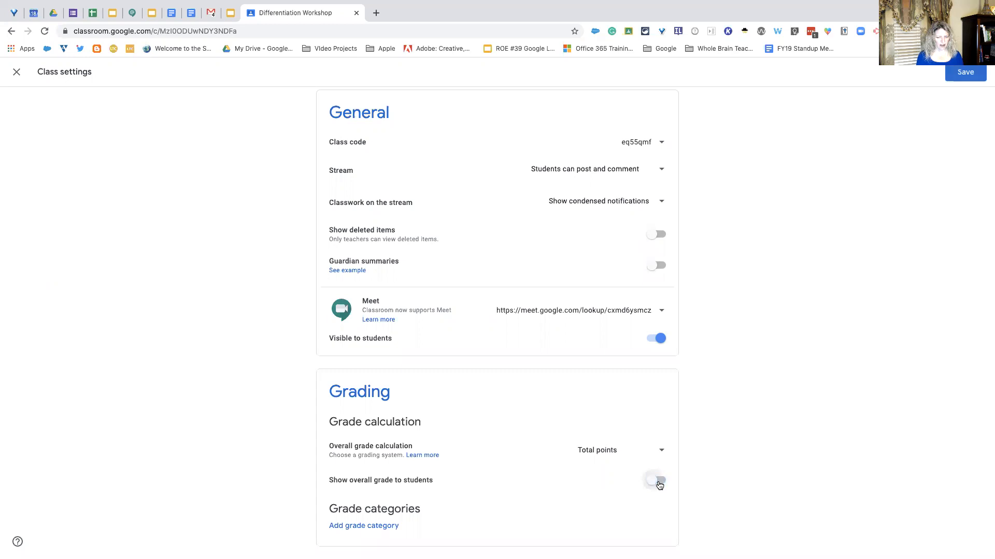
{"action": "left_click", "coordinate": [655, 481]}
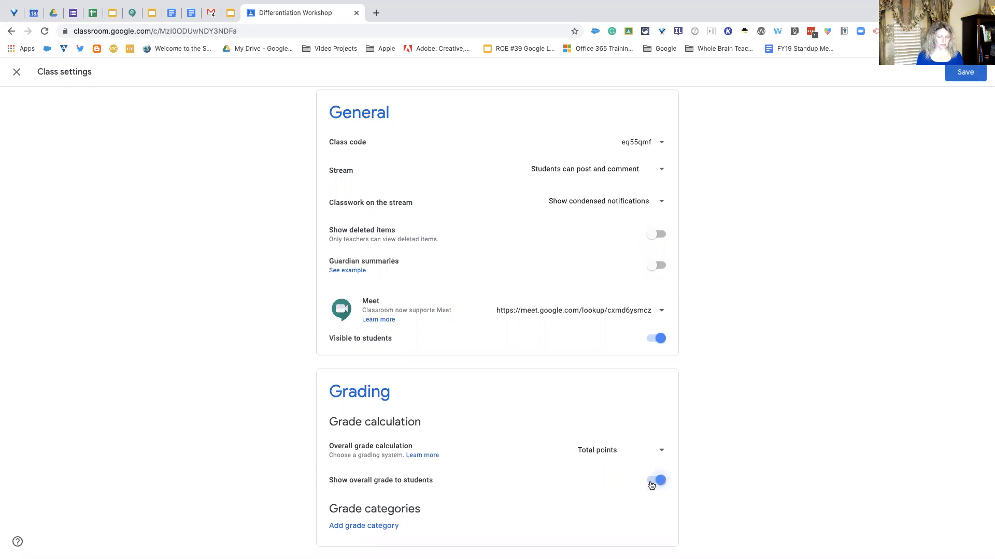
{"action": "scroll", "coordinate": [611, 465], "scroll_direction": "up", "scroll_amount": 5}
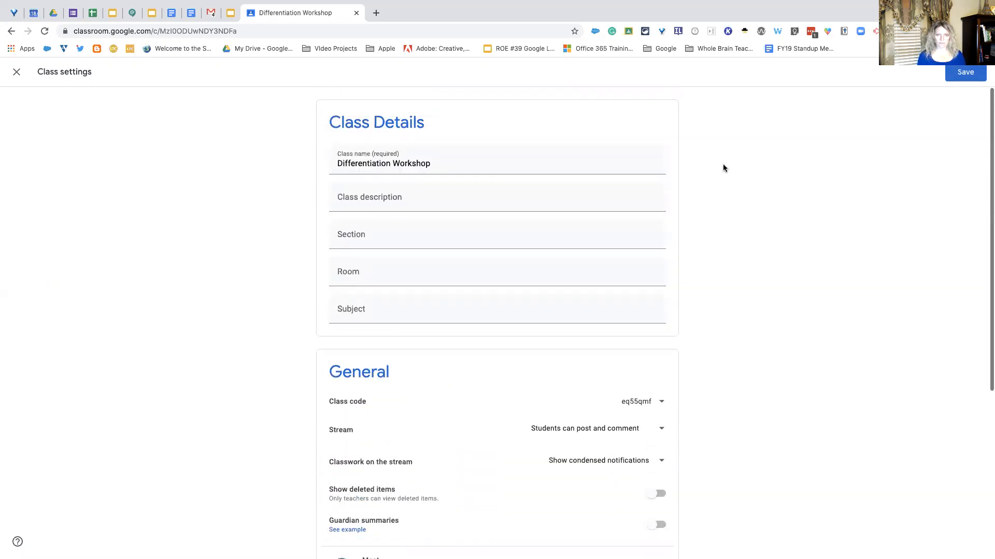
{"action": "left_click", "coordinate": [17, 76]}
{"action": "left_click", "coordinate": [542, 337]}
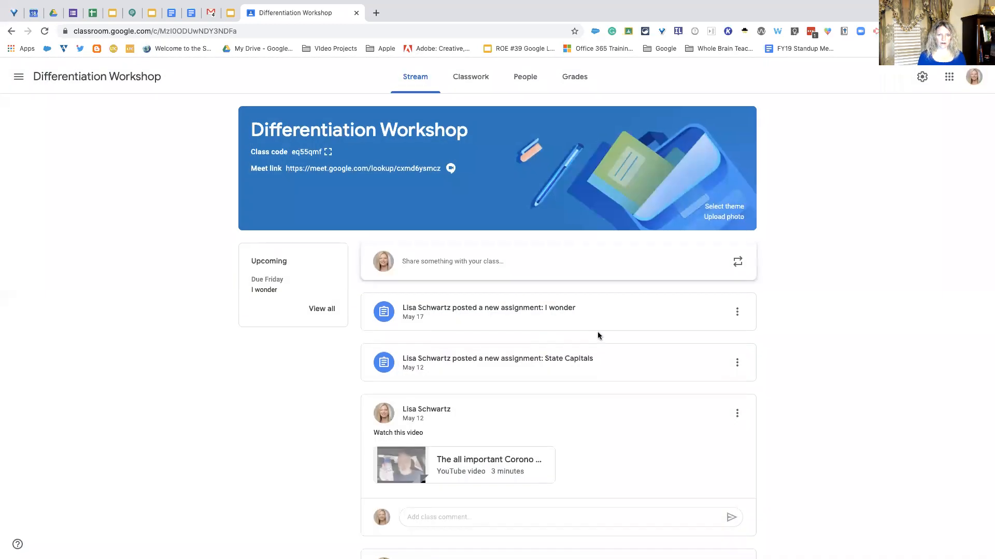
Step: Reopen the class settings from the stream and examine the notification choices for classwork on the stream
{"action": "scroll", "coordinate": [598, 333], "scroll_direction": "down", "scroll_amount": 1}
{"action": "scroll", "coordinate": [597, 333], "scroll_direction": "up", "scroll_amount": 2}
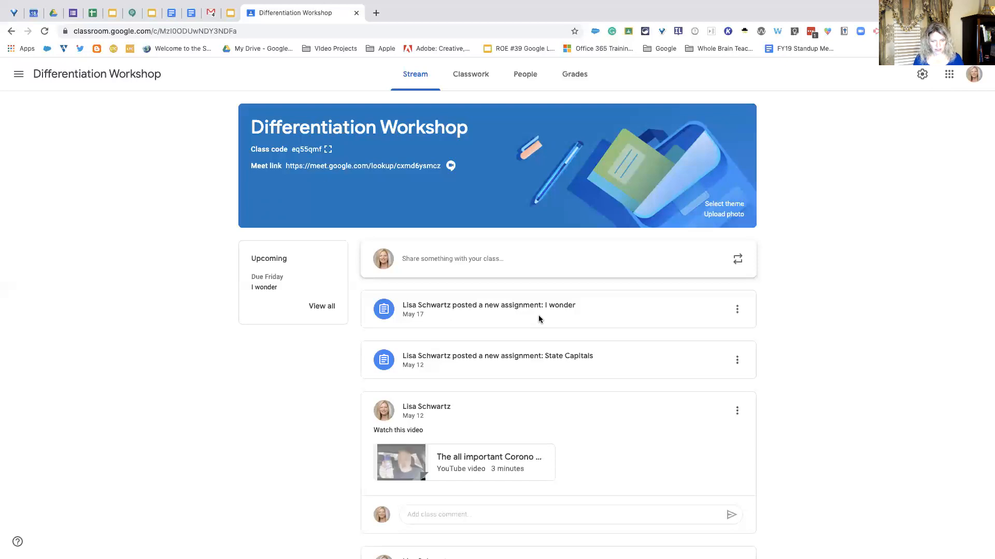
{"action": "left_click", "coordinate": [922, 75]}
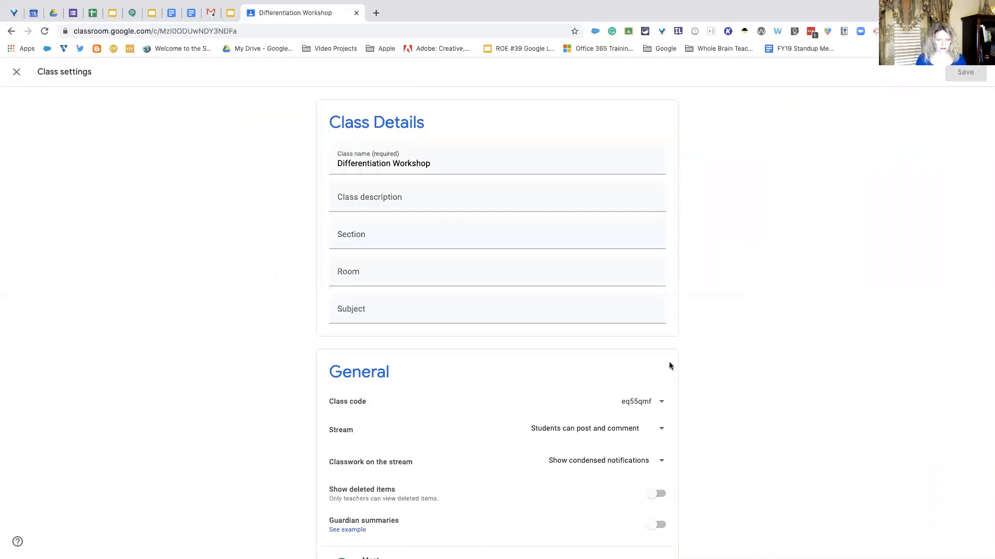
{"action": "scroll", "coordinate": [669, 365], "scroll_direction": "down", "scroll_amount": 3}
{"action": "scroll", "coordinate": [669, 365], "scroll_direction": "down", "scroll_amount": 2}
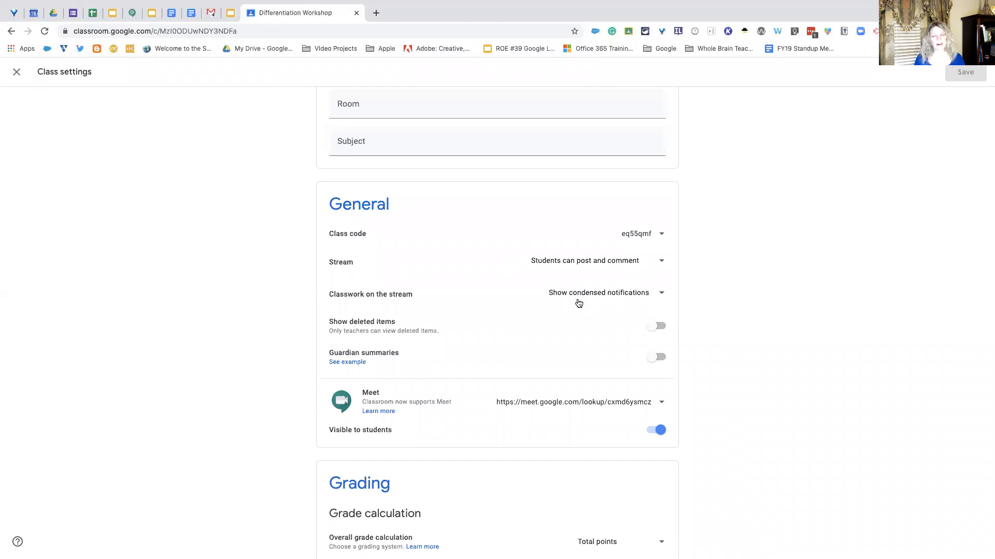
{"action": "left_click", "coordinate": [662, 298]}
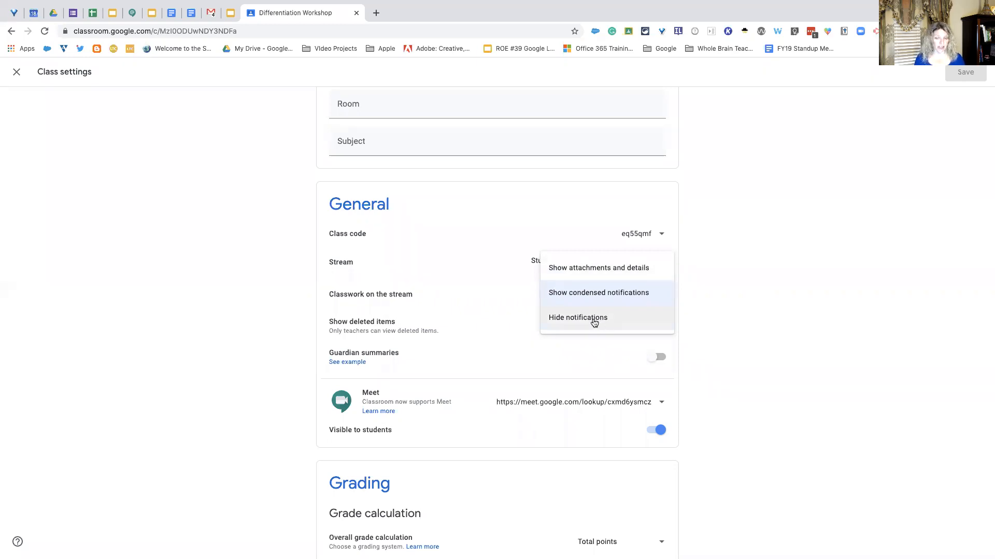
{"action": "left_click", "coordinate": [720, 323]}
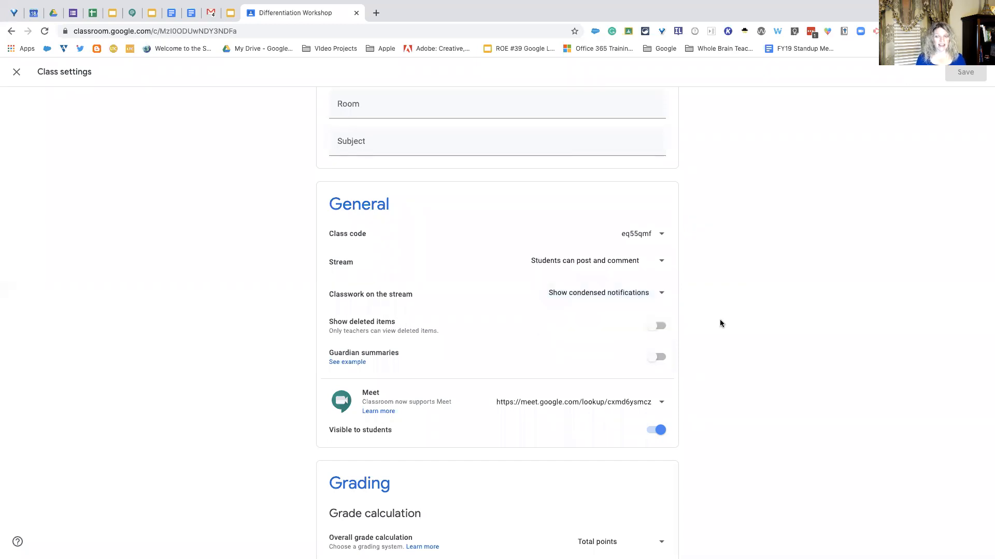
{"action": "scroll", "coordinate": [720, 323], "scroll_direction": "up", "scroll_amount": 3}
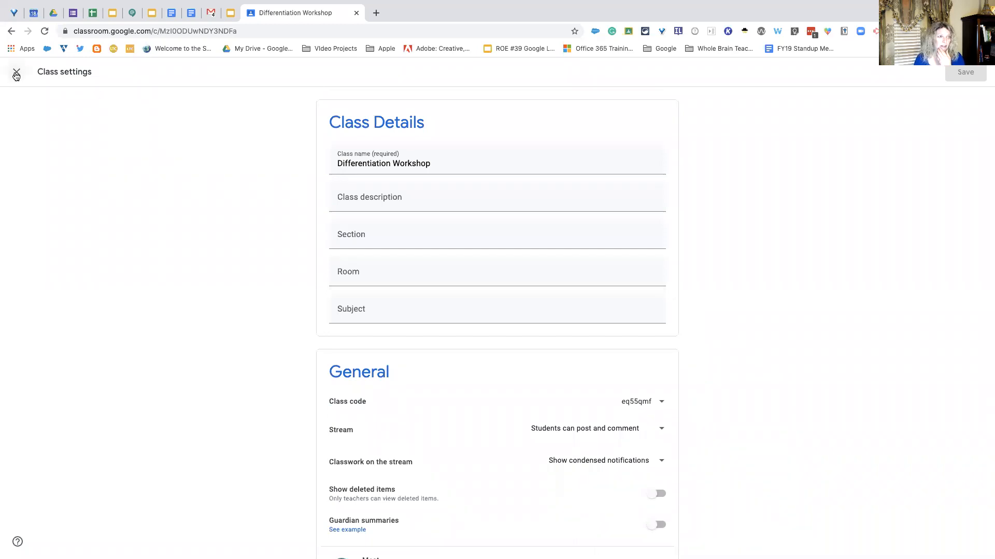
Step: Leave the class settings and look over the posts on the class stream
{"action": "left_click", "coordinate": [17, 72]}
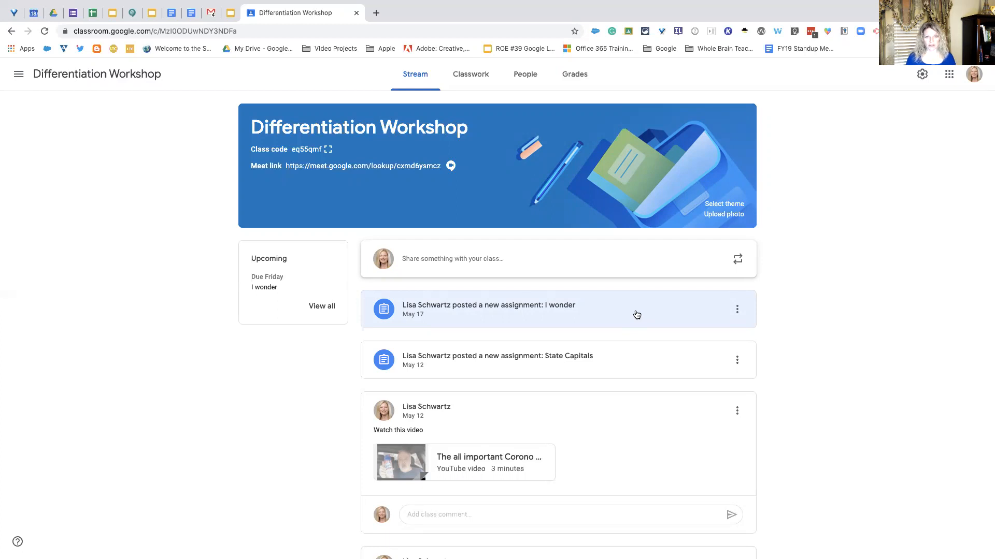
{"action": "scroll", "coordinate": [637, 315], "scroll_direction": "down", "scroll_amount": 3}
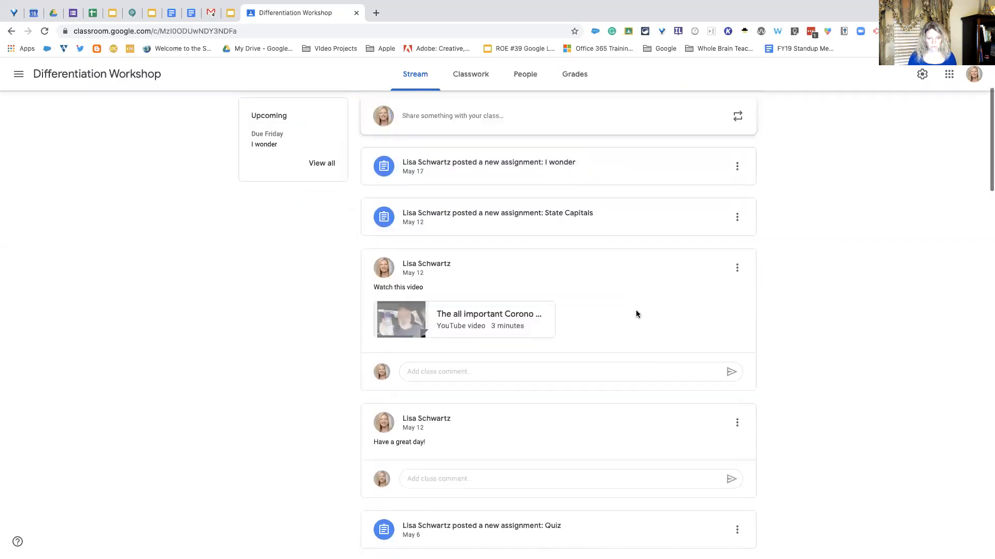
{"action": "scroll", "coordinate": [635, 313], "scroll_direction": "up", "scroll_amount": 3}
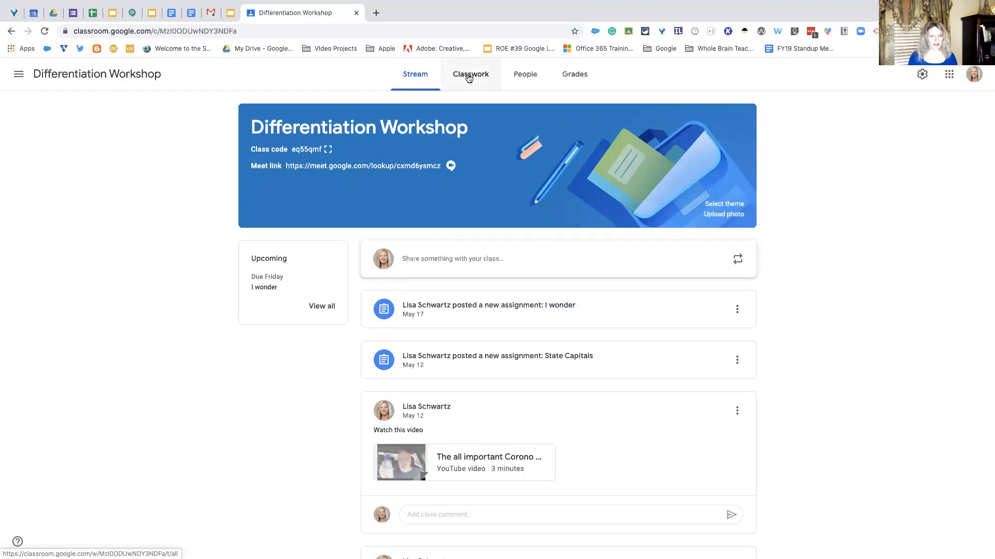
Step: Switch to the Google Slides presentation and review the "Editing Your Class Settings" slide
{"action": "left_click", "coordinate": [230, 13]}
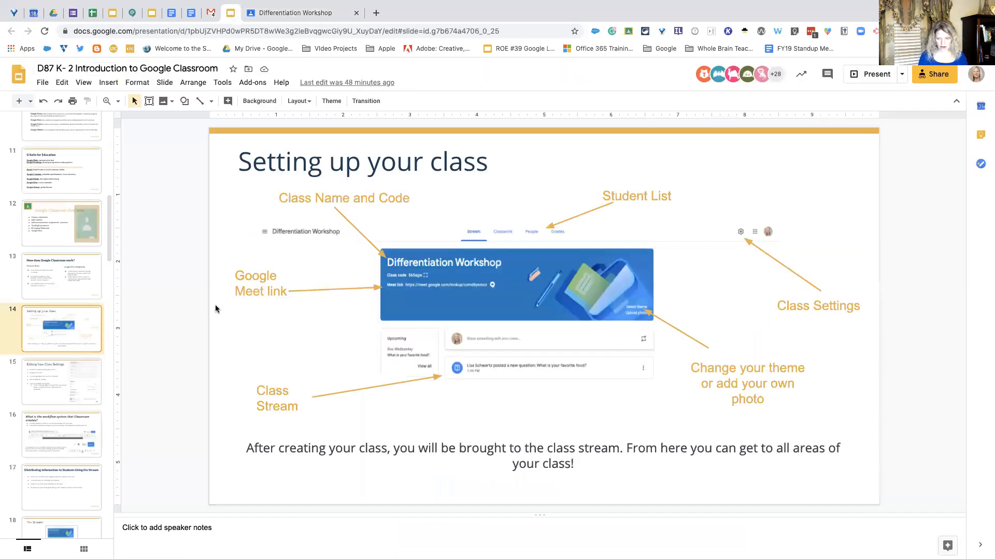
{"action": "right_click", "coordinate": [75, 374]}
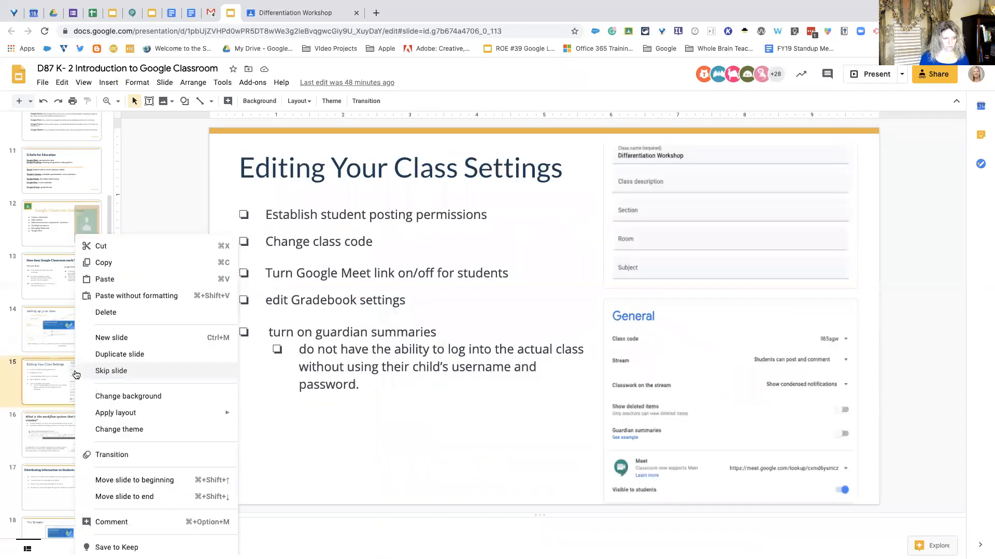
{"action": "left_click", "coordinate": [364, 387]}
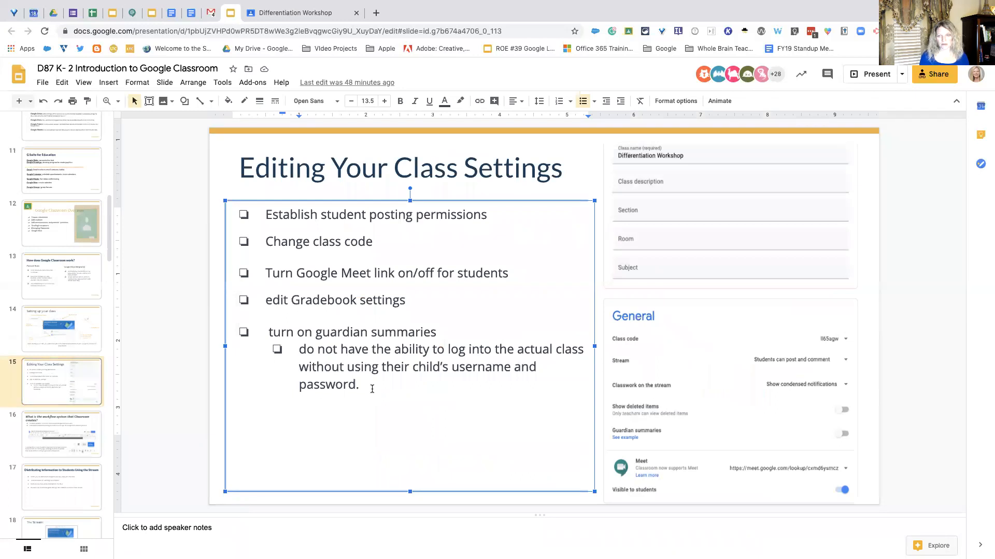
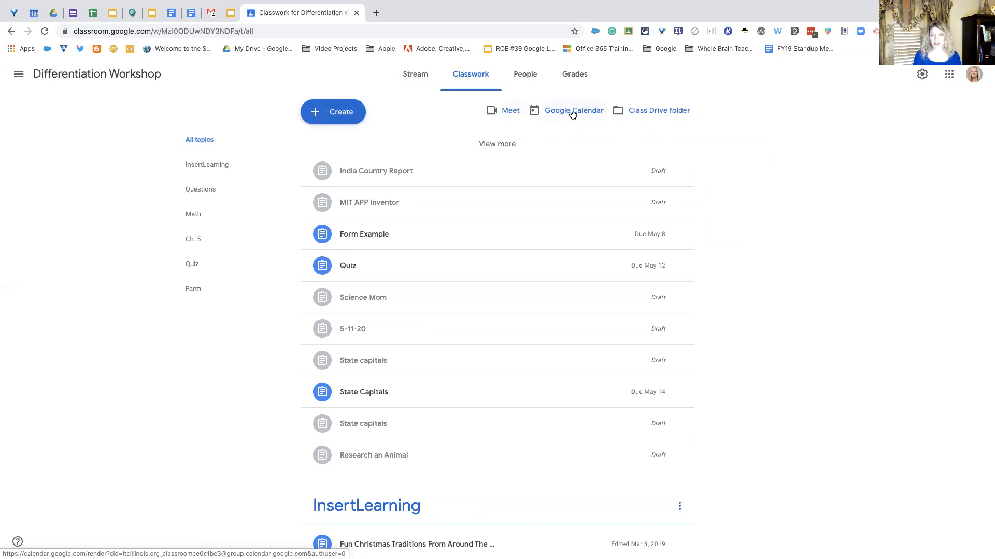
Step: Open the class's Google Calendar from Classwork, expand the list of own calendars and hide the ROE #26 calendar
{"action": "left_click", "coordinate": [571, 113]}
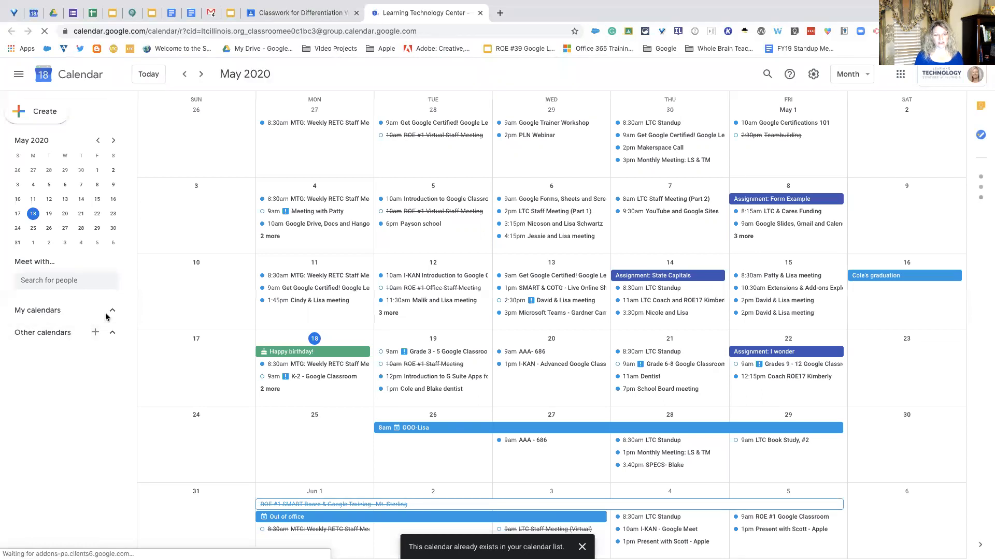
{"action": "left_click", "coordinate": [109, 311]}
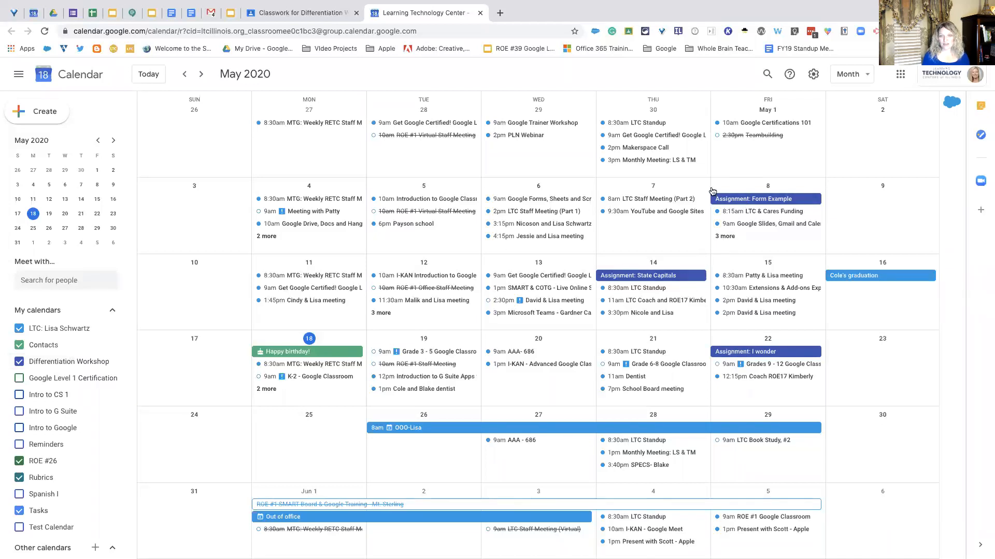
{"action": "left_click", "coordinate": [18, 461]}
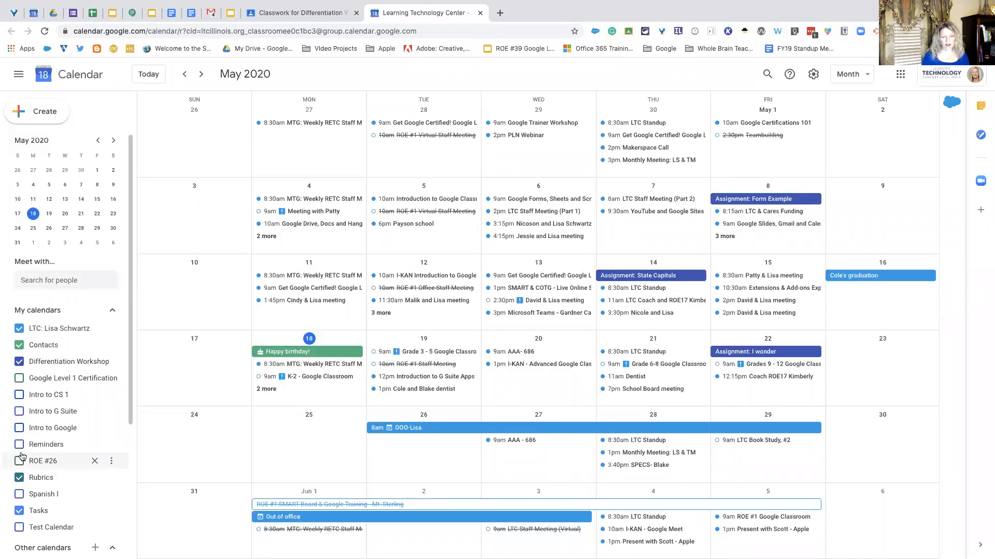
Step: Hide the personal calendar to view the class assignments alone, show it again, and return to the Classwork page
{"action": "left_click", "coordinate": [19, 329]}
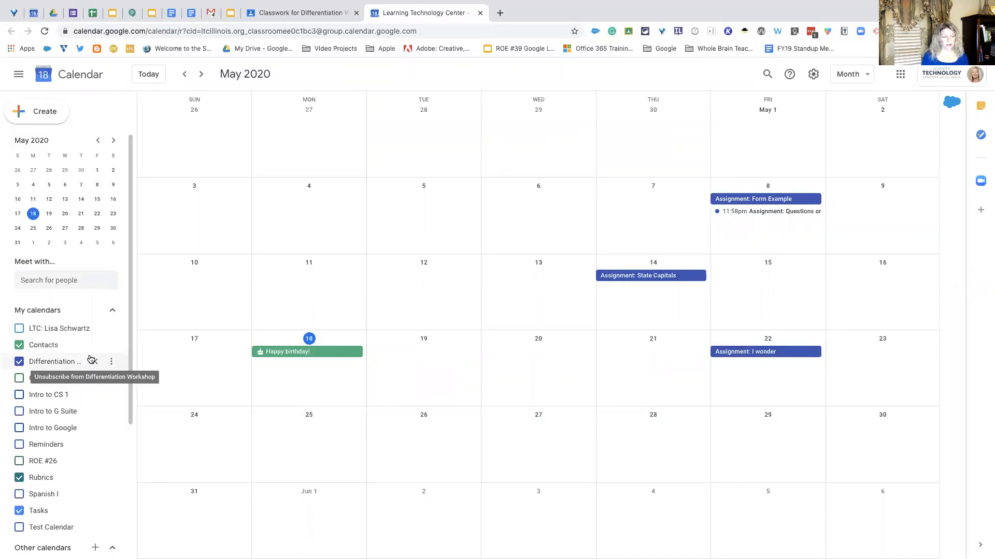
{"action": "left_click", "coordinate": [19, 332]}
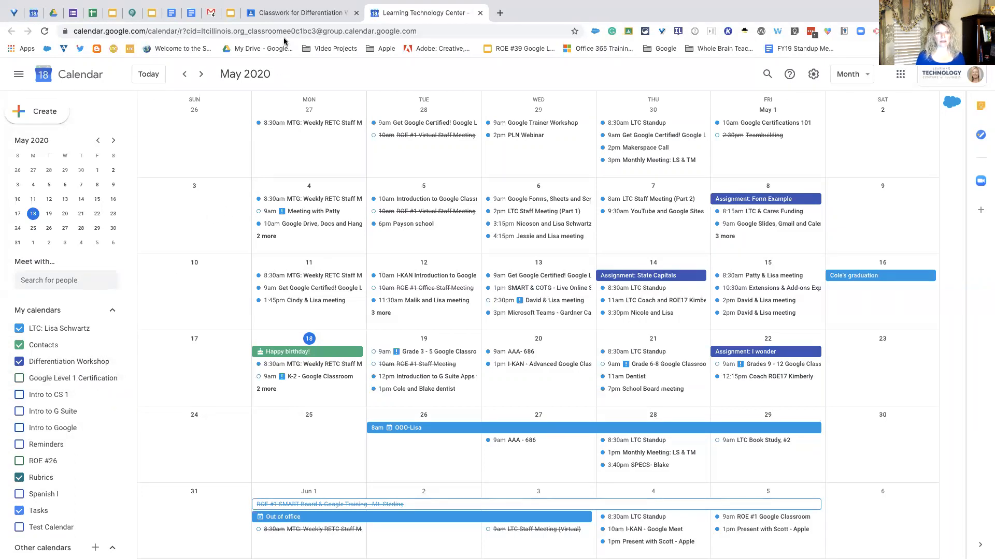
{"action": "left_click", "coordinate": [293, 15]}
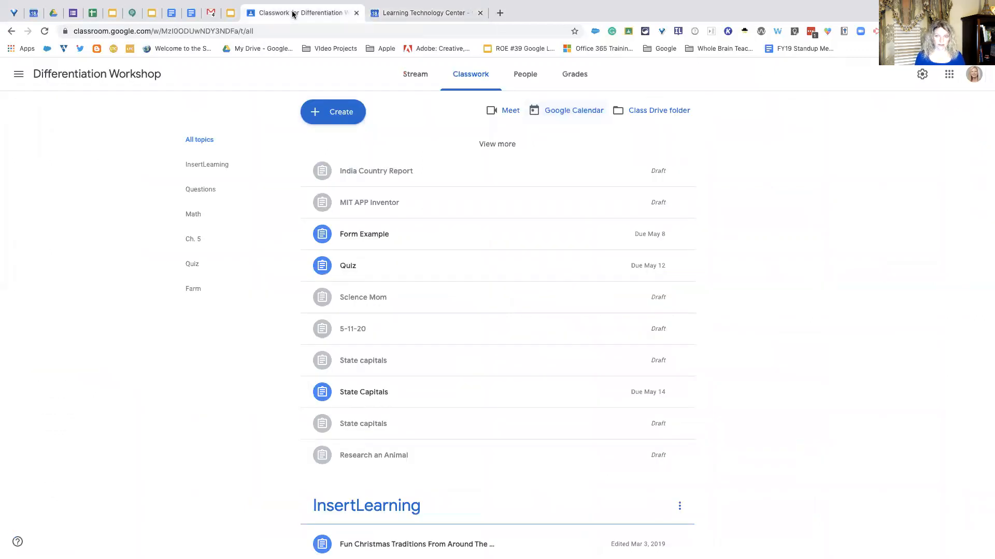
Step: Open the class Drive folder from Classwork and examine its assignment folders and files, switching back to Classroom once in between
{"action": "left_click", "coordinate": [651, 115]}
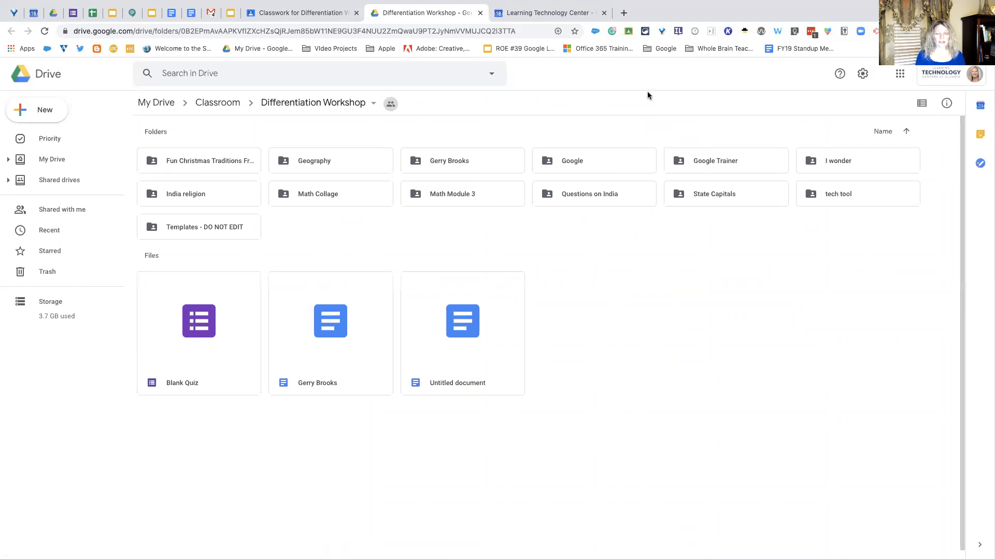
{"action": "left_click", "coordinate": [300, 12]}
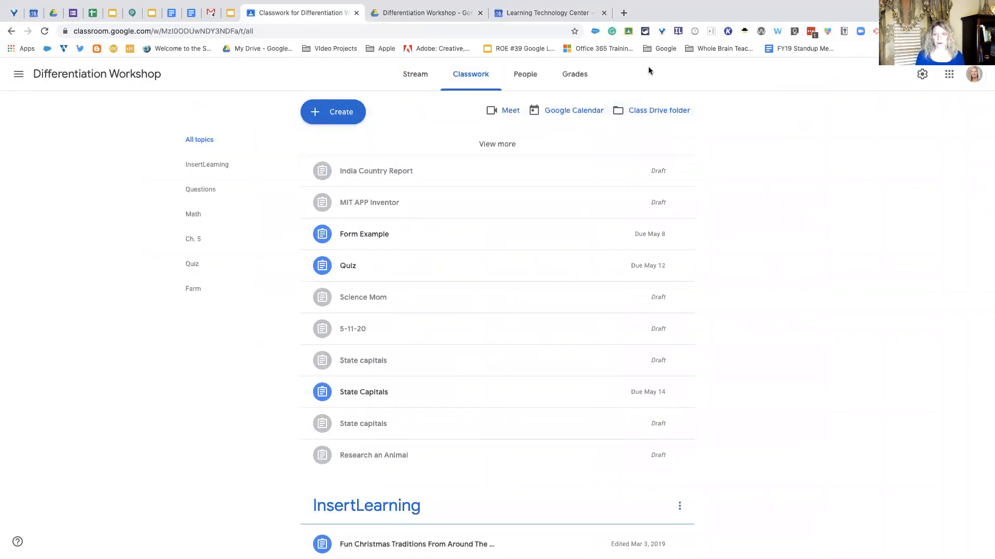
{"action": "left_click", "coordinate": [454, 16]}
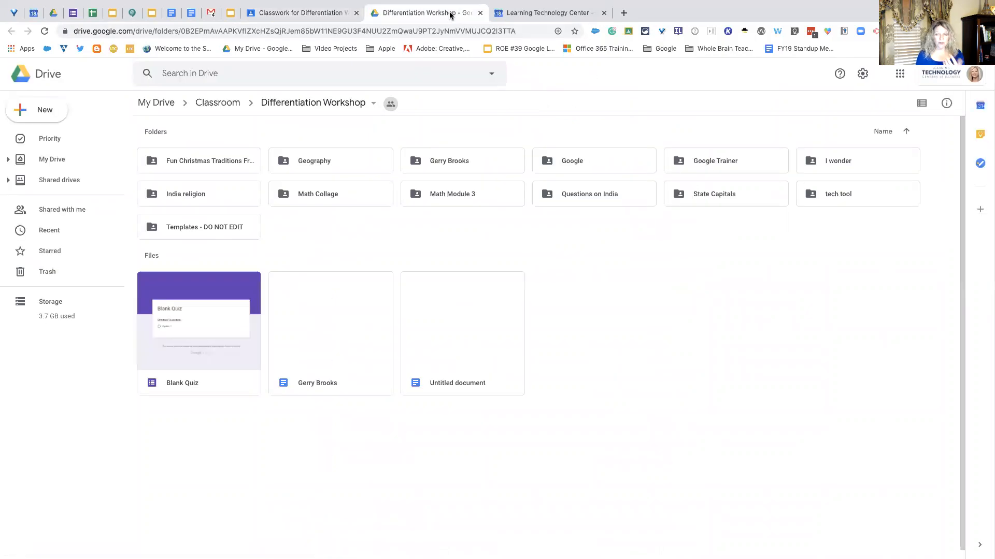
Step: Show in a new tab how to reach Google Drive through the Google apps list or drive.google.com, and close the tab
{"action": "left_click", "coordinate": [624, 13]}
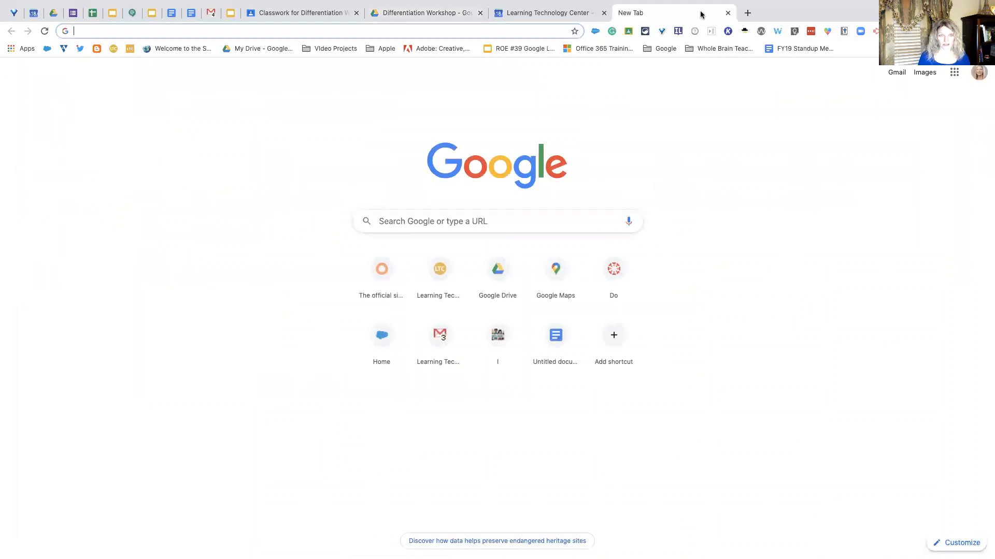
{"action": "left_click", "coordinate": [954, 72]}
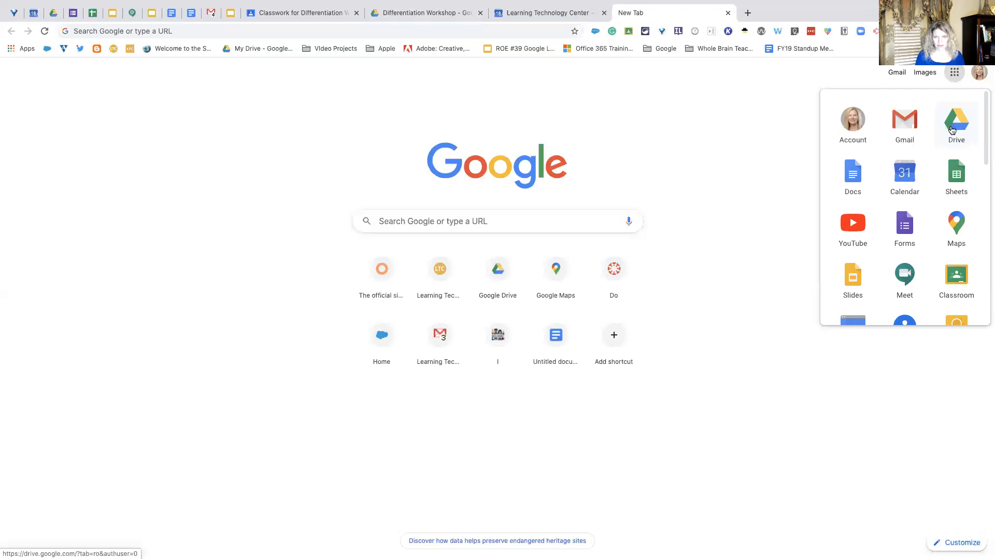
{"action": "left_click", "coordinate": [202, 29]}
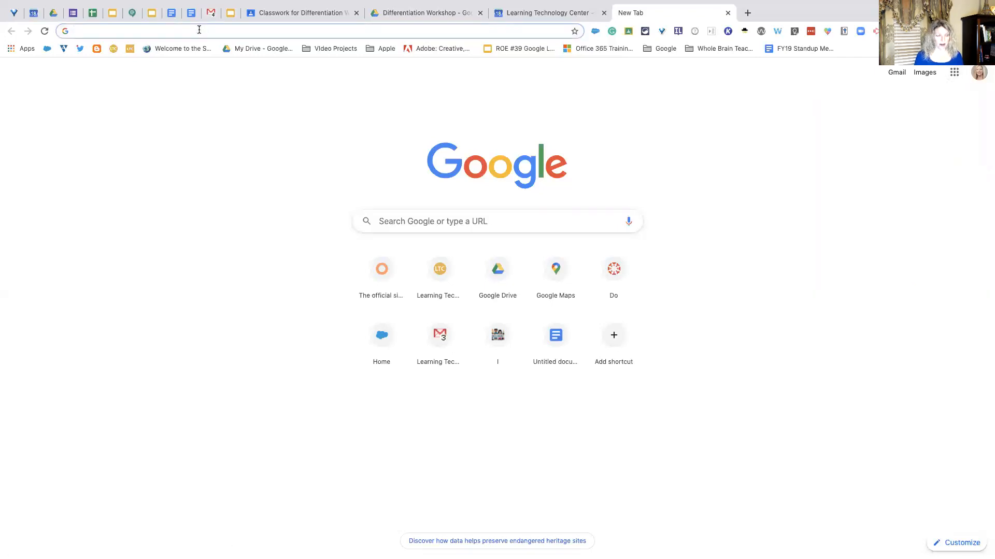
{"action": "type", "text": "dr"}
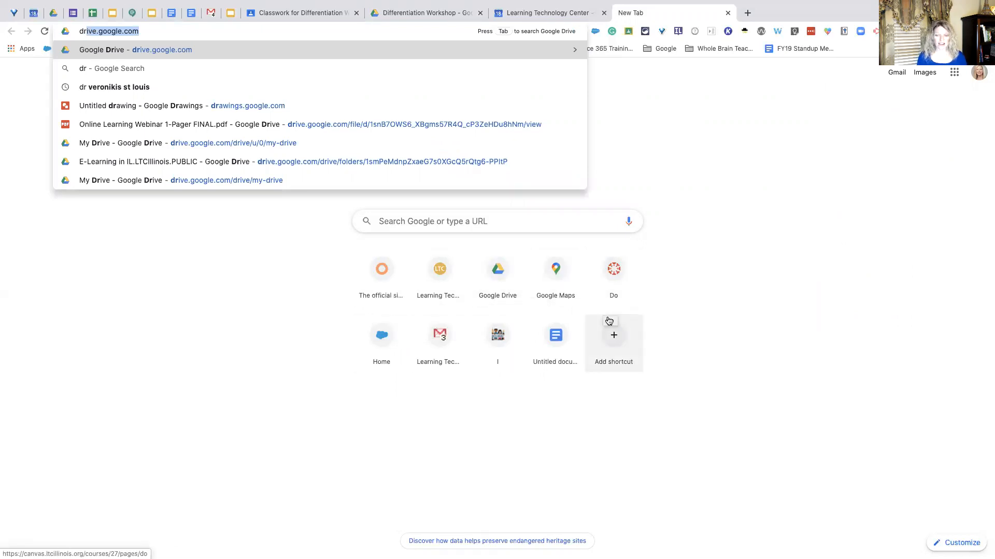
{"action": "left_click", "coordinate": [610, 348]}
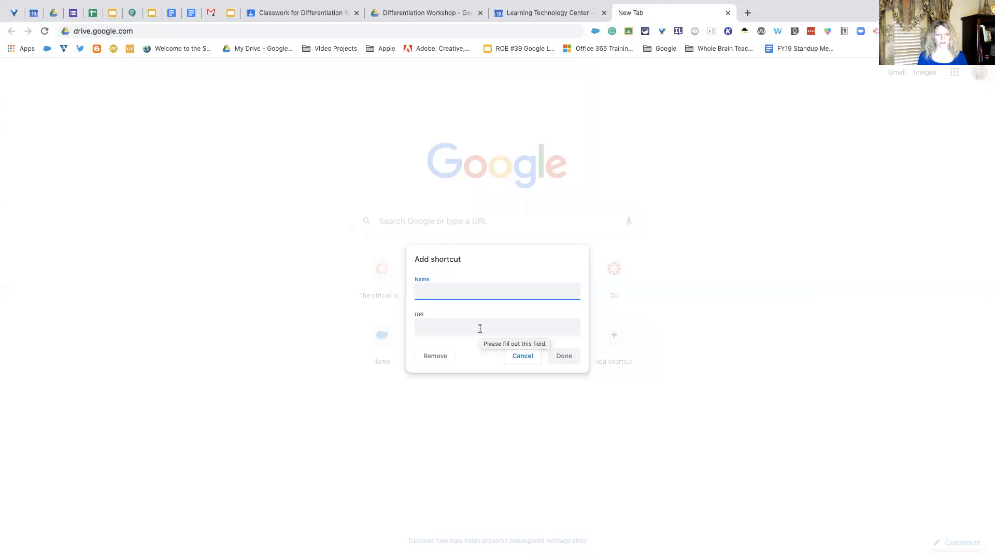
{"action": "left_click", "coordinate": [518, 359]}
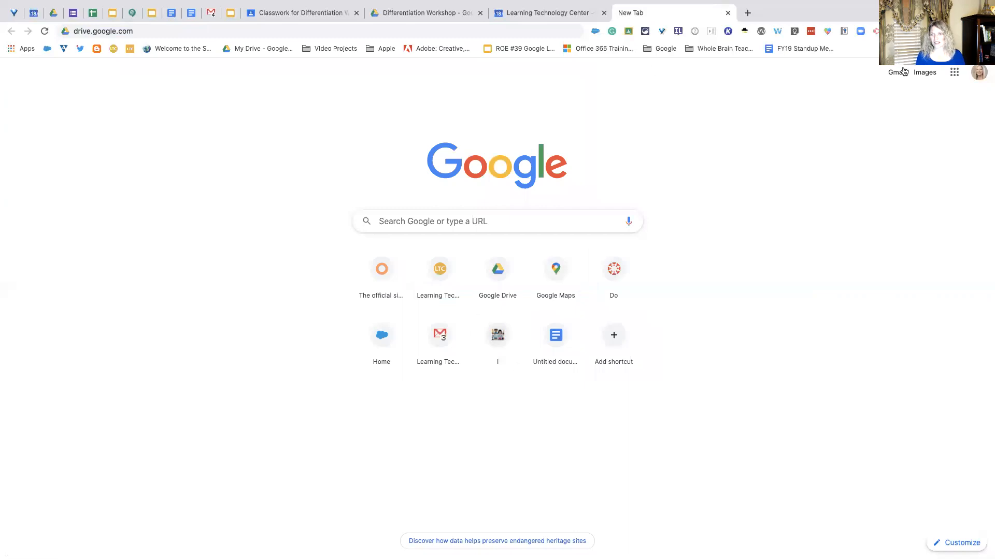
{"action": "left_click", "coordinate": [729, 13]}
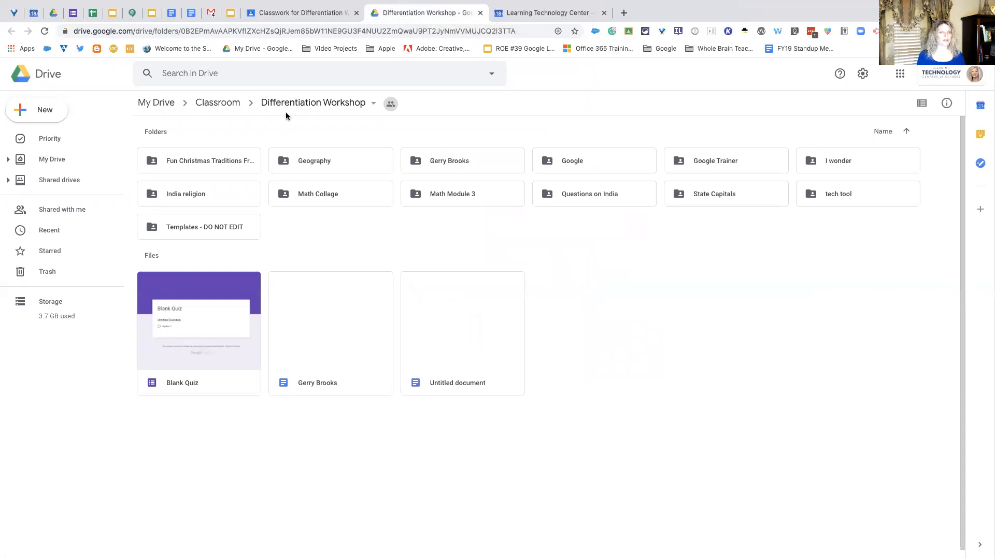
Step: Go up to the Classroom folder in Drive, reopen the Differentiation Workshop folder and select its "I wonder" folder
{"action": "left_click", "coordinate": [222, 106]}
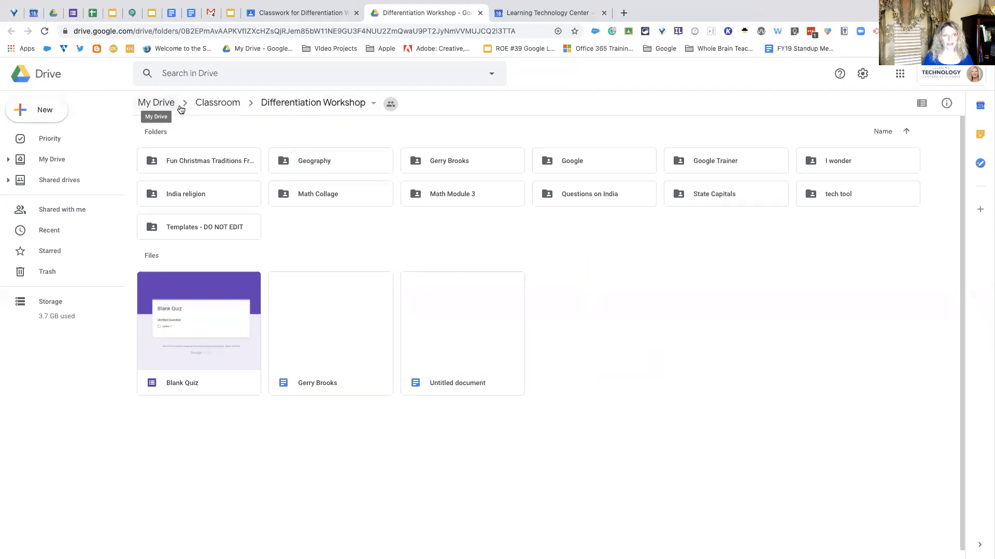
{"action": "left_click", "coordinate": [224, 108]}
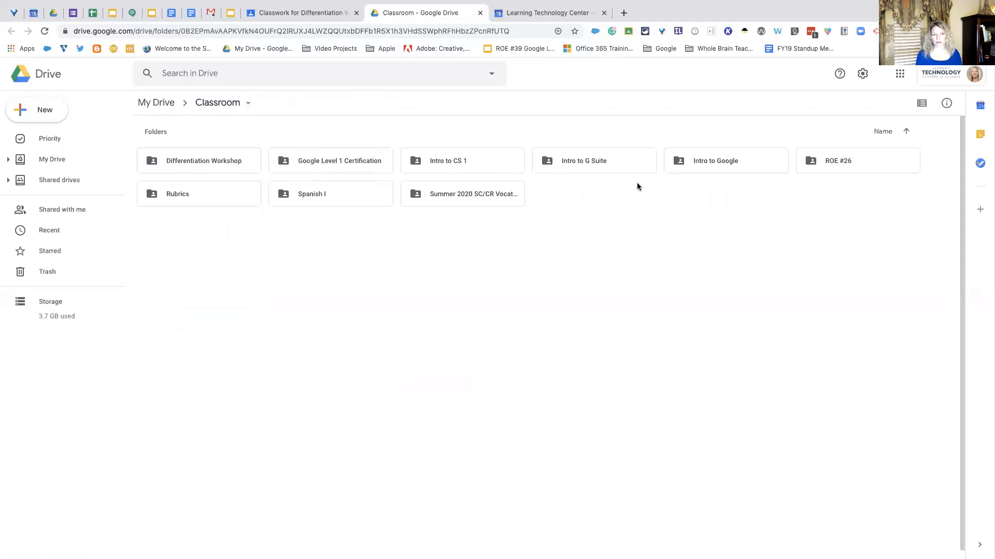
{"action": "right_click", "coordinate": [227, 160]}
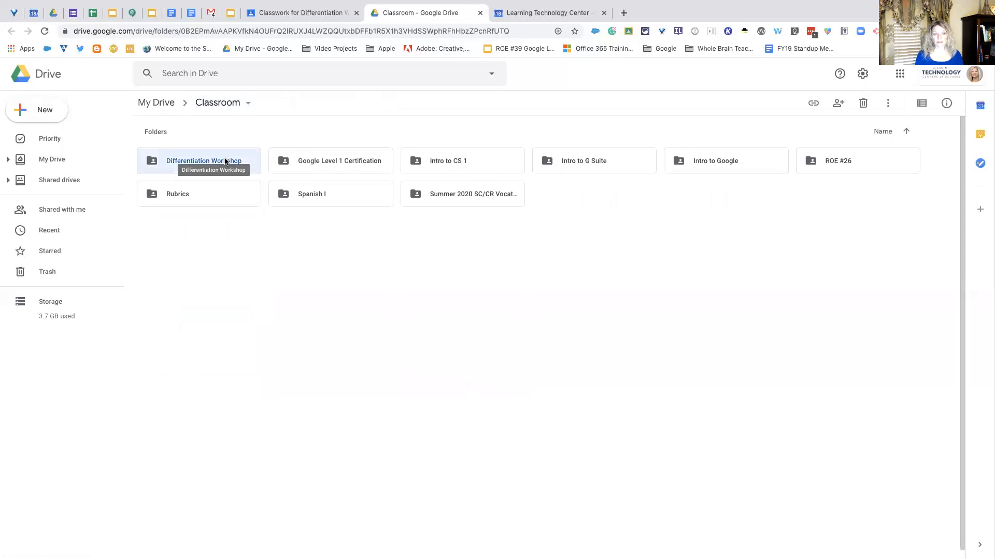
{"action": "left_click", "coordinate": [238, 130]}
{"action": "right_click", "coordinate": [187, 161]}
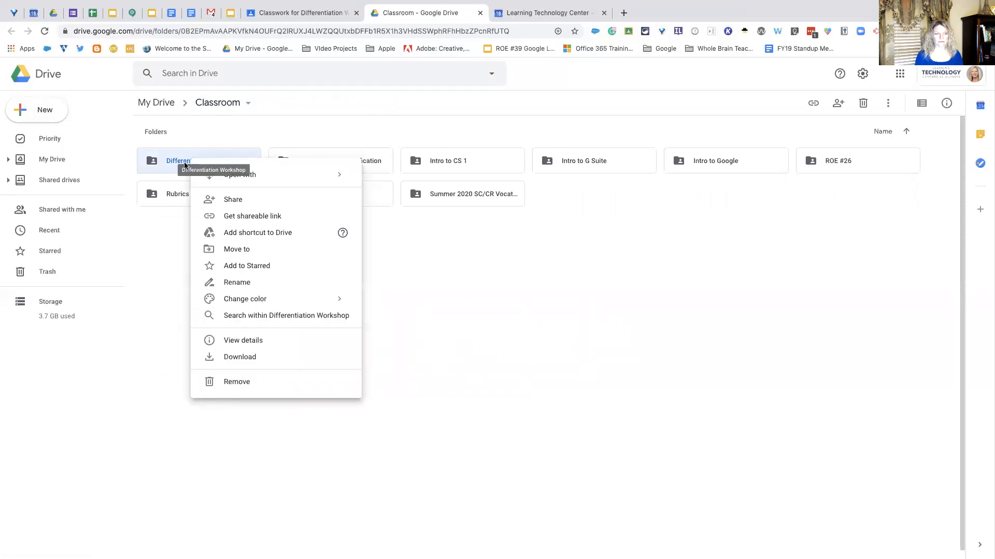
{"action": "left_click", "coordinate": [155, 163]}
{"action": "double_click", "coordinate": [171, 162]}
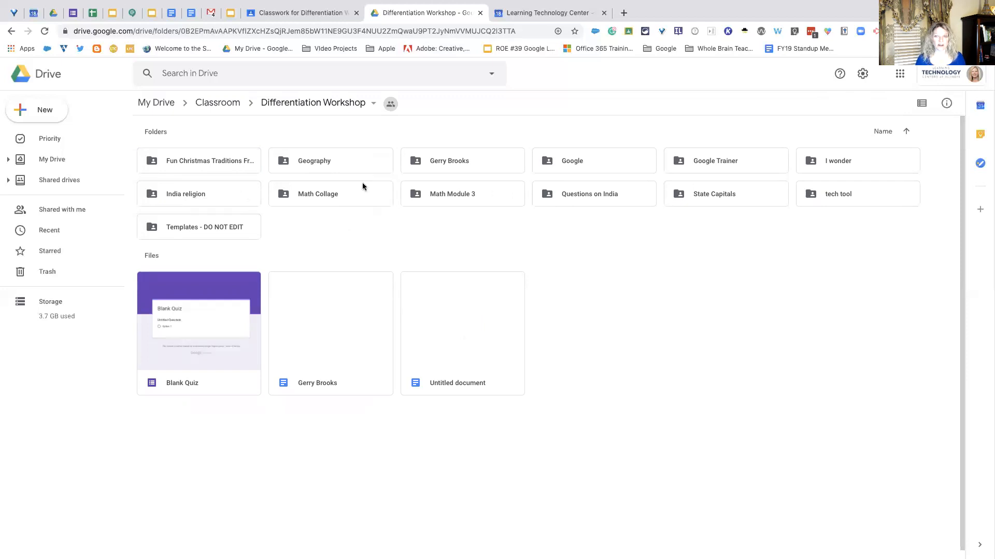
{"action": "left_click", "coordinate": [847, 164]}
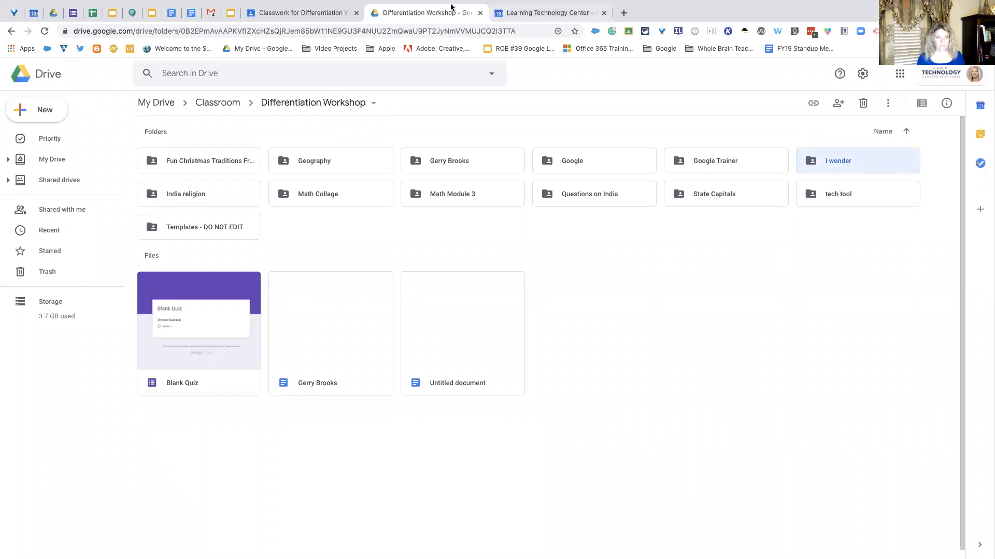
Step: Return to the Classwork page, close the calendar, and look through the assignments down to the InsertLearning and Questions topics
{"action": "left_click", "coordinate": [301, 20]}
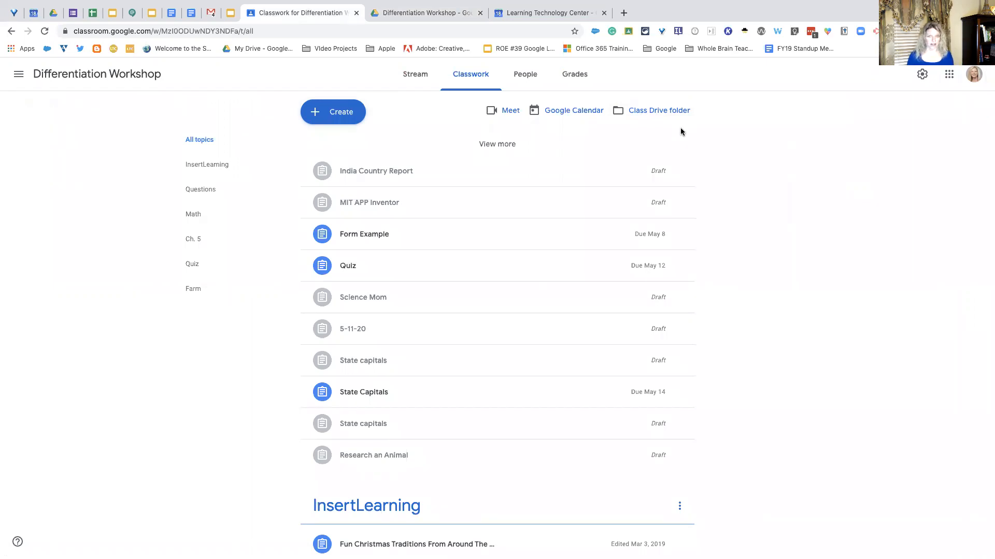
{"action": "left_click", "coordinate": [604, 12]}
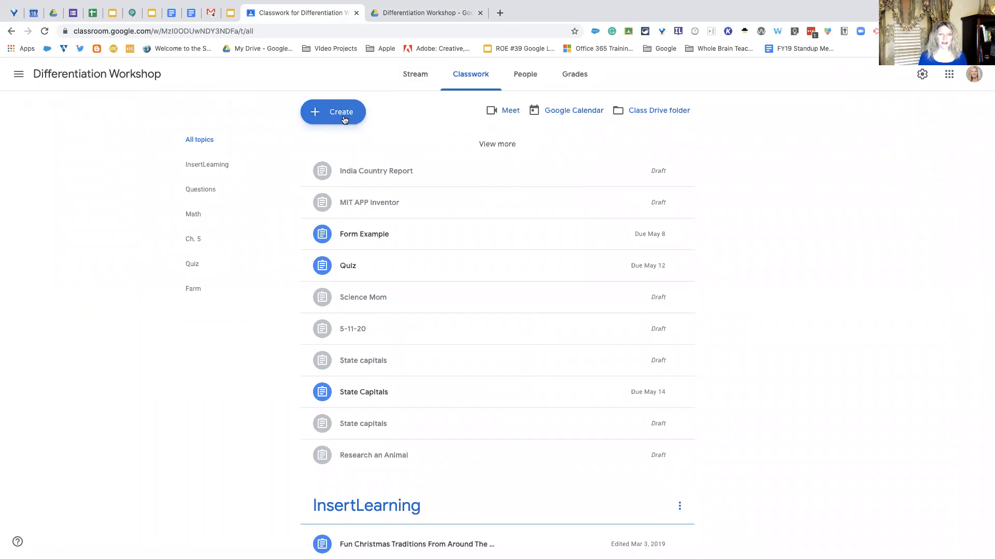
{"action": "scroll", "coordinate": [345, 120], "scroll_direction": "down", "scroll_amount": 1}
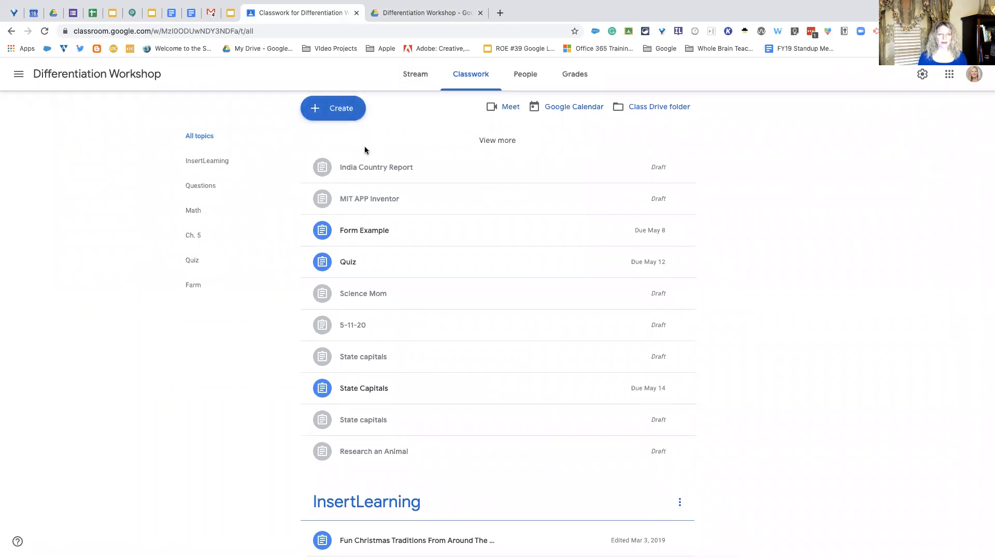
{"action": "scroll", "coordinate": [415, 190], "scroll_direction": "down", "scroll_amount": 1}
{"action": "scroll", "coordinate": [416, 191], "scroll_direction": "up", "scroll_amount": 1}
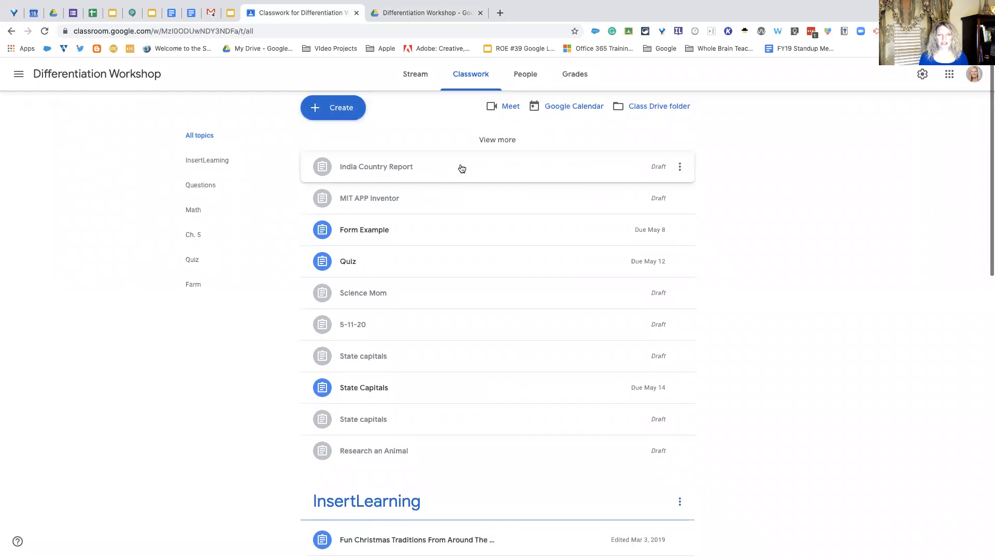
{"action": "scroll", "coordinate": [392, 414], "scroll_direction": "down", "scroll_amount": 3}
{"action": "scroll", "coordinate": [393, 413], "scroll_direction": "up", "scroll_amount": 3}
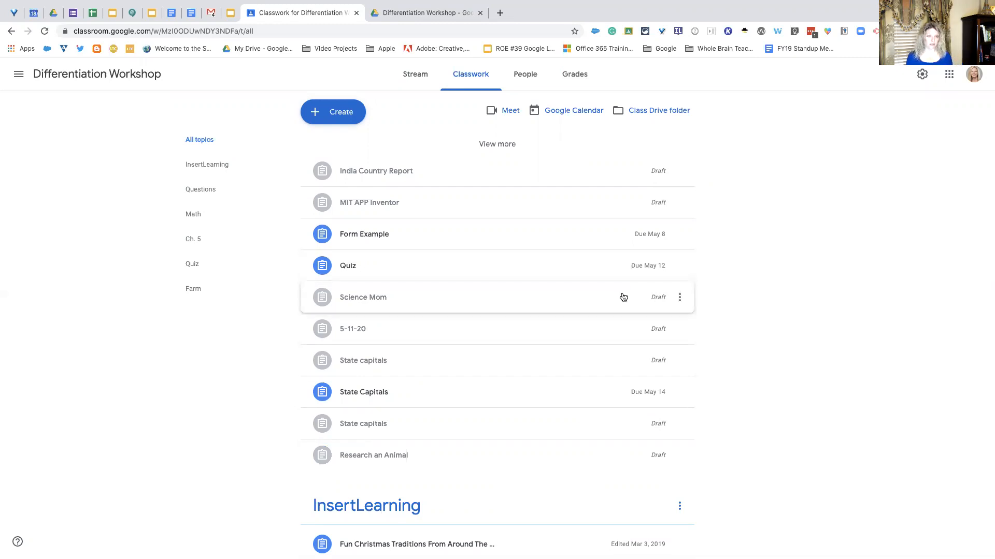
{"action": "scroll", "coordinate": [623, 297], "scroll_direction": "down", "scroll_amount": 3}
{"action": "scroll", "coordinate": [623, 297], "scroll_direction": "down", "scroll_amount": 2}
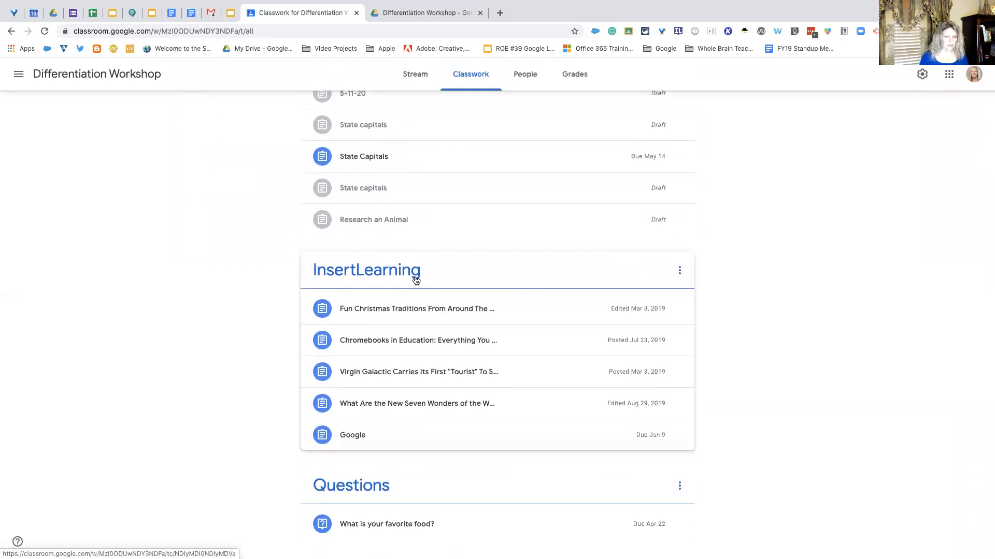
Step: Examine how the Classwork assignments are grouped under topics, from the ungrouped drafts through InsertLearning, Questions, Math, Ch. 5, Quiz and Farm
{"action": "scroll", "coordinate": [414, 290], "scroll_direction": "down", "scroll_amount": 3}
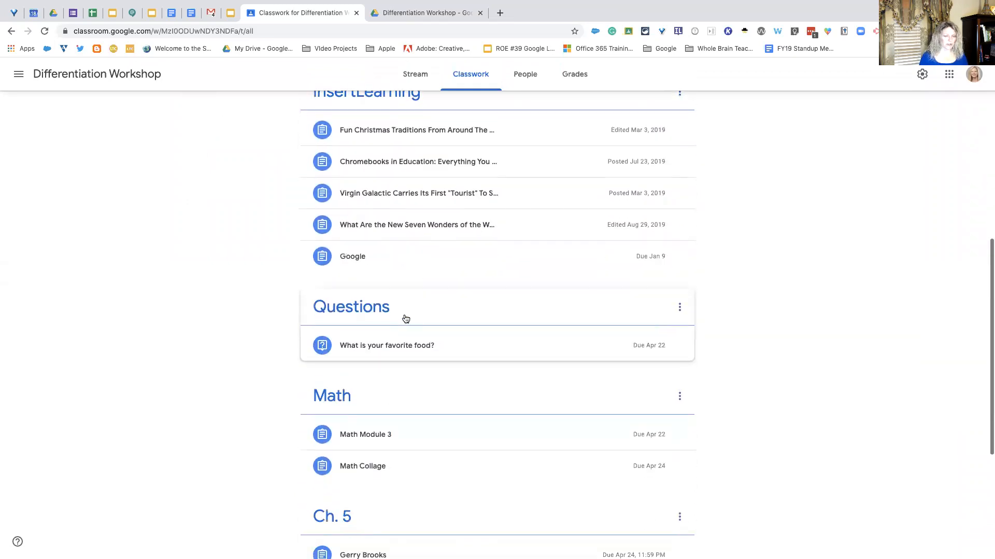
{"action": "scroll", "coordinate": [390, 386], "scroll_direction": "down", "scroll_amount": 5}
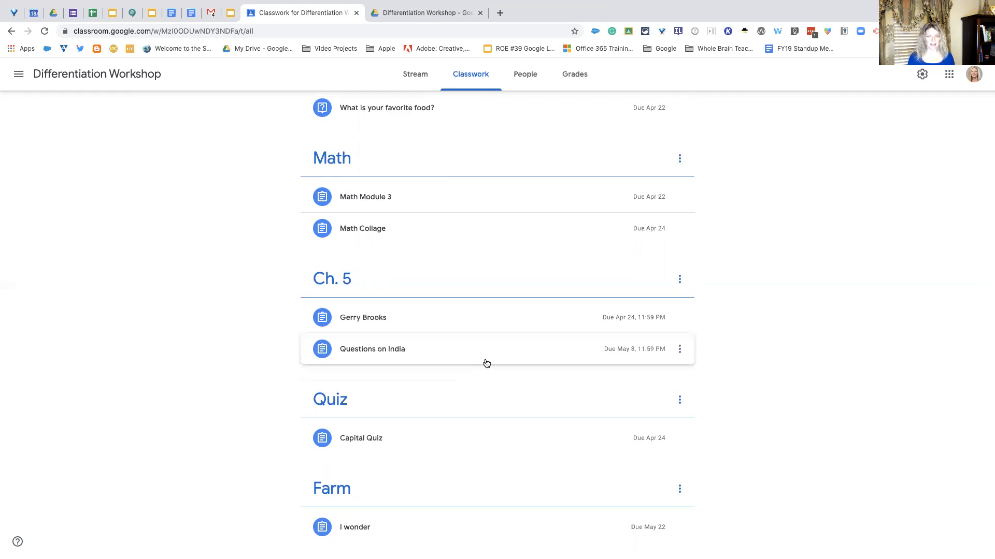
{"action": "scroll", "coordinate": [486, 363], "scroll_direction": "up", "scroll_amount": 15}
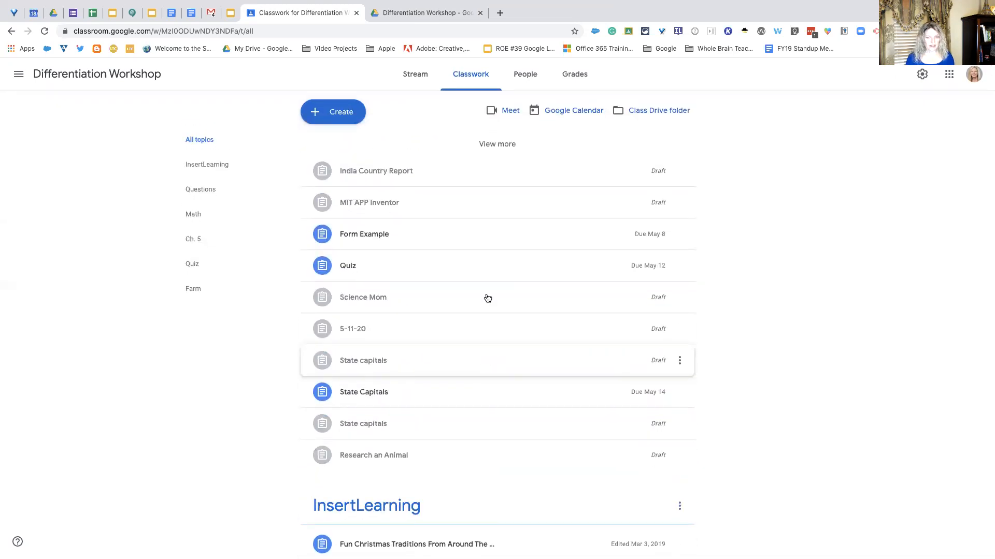
{"action": "scroll", "coordinate": [397, 247], "scroll_direction": "down", "scroll_amount": 5}
{"action": "scroll", "coordinate": [398, 247], "scroll_direction": "up", "scroll_amount": 4}
{"action": "scroll", "coordinate": [399, 247], "scroll_direction": "up", "scroll_amount": 2}
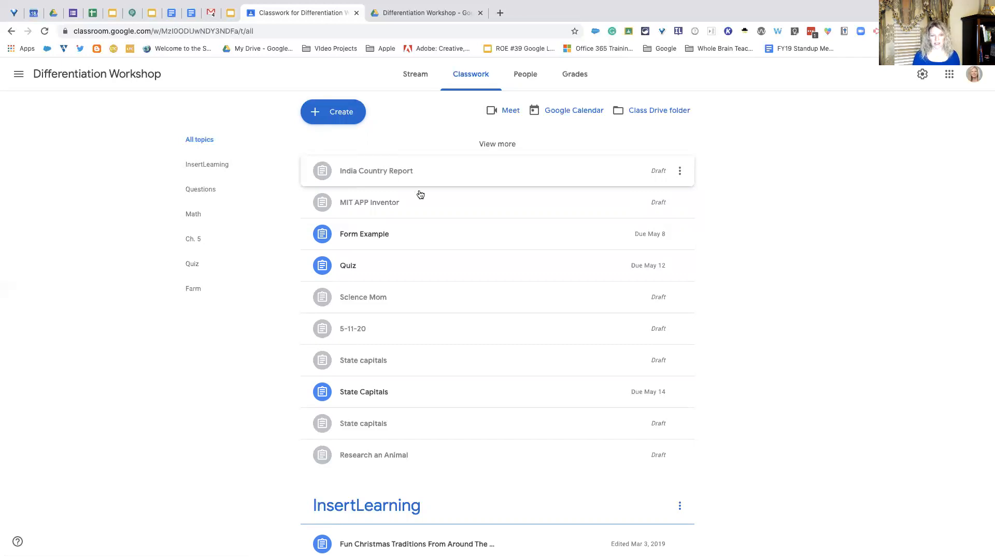
{"action": "scroll", "coordinate": [425, 199], "scroll_direction": "down", "scroll_amount": 3}
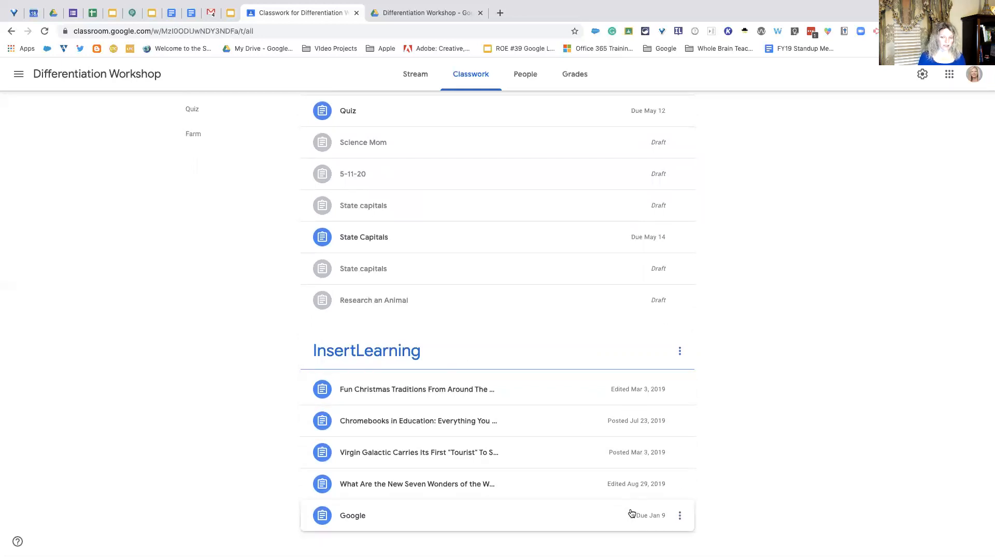
{"action": "scroll", "coordinate": [632, 516], "scroll_direction": "down", "scroll_amount": 3}
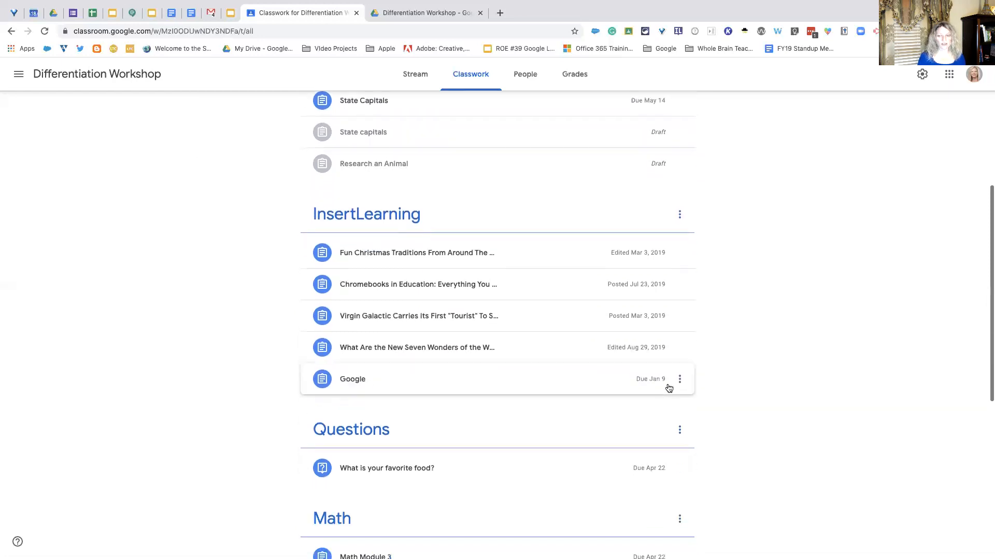
{"action": "scroll", "coordinate": [518, 428], "scroll_direction": "down", "scroll_amount": 3}
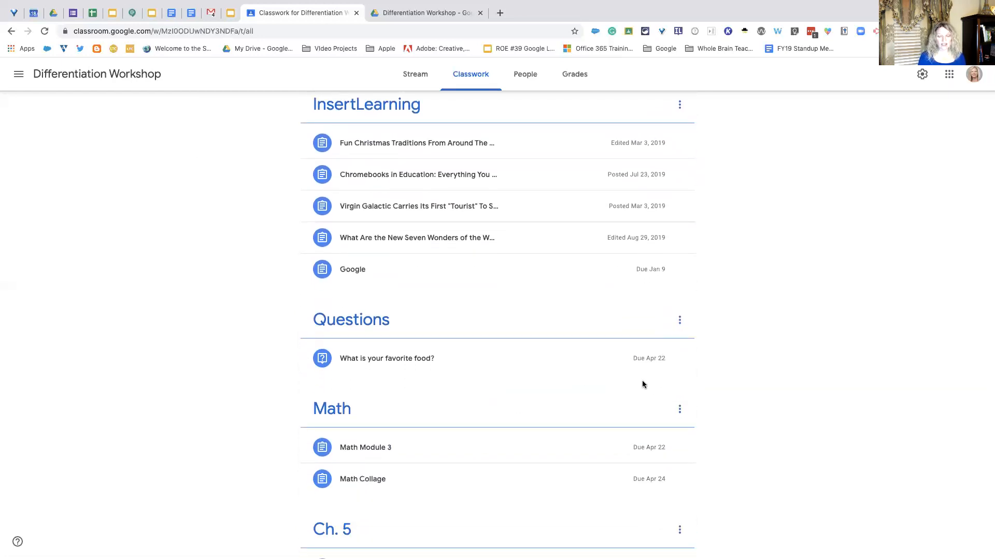
{"action": "scroll", "coordinate": [650, 371], "scroll_direction": "up", "scroll_amount": 10}
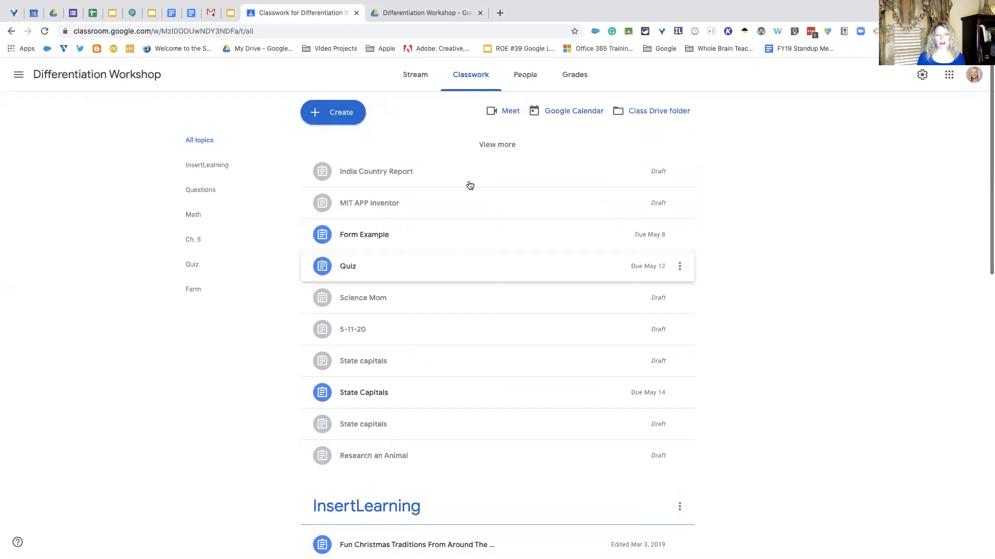
Step: Check the upcoming "I wonder" assignment on the class Stream, and return to the Classwork page's assignment list
{"action": "left_click", "coordinate": [414, 82]}
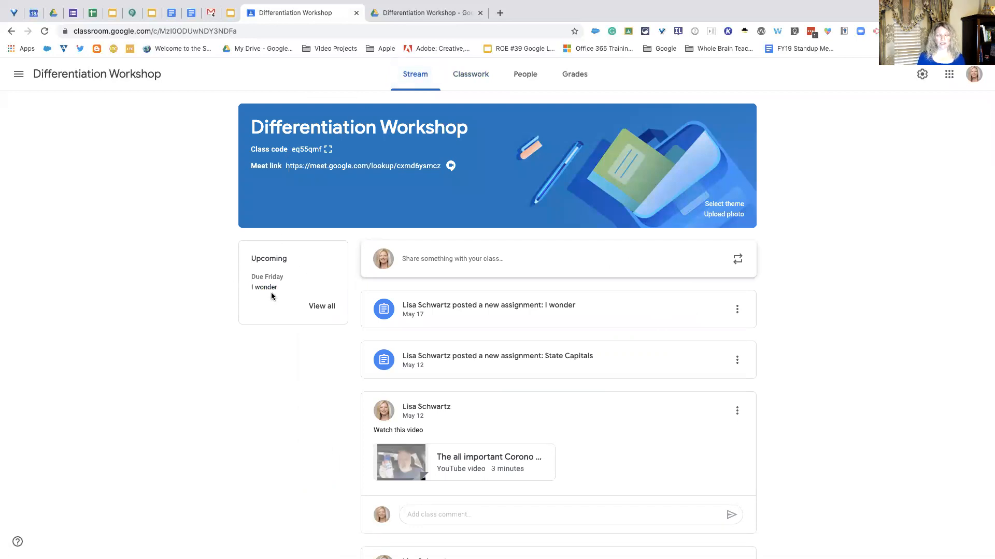
{"action": "scroll", "coordinate": [274, 282], "scroll_direction": "down", "scroll_amount": 1}
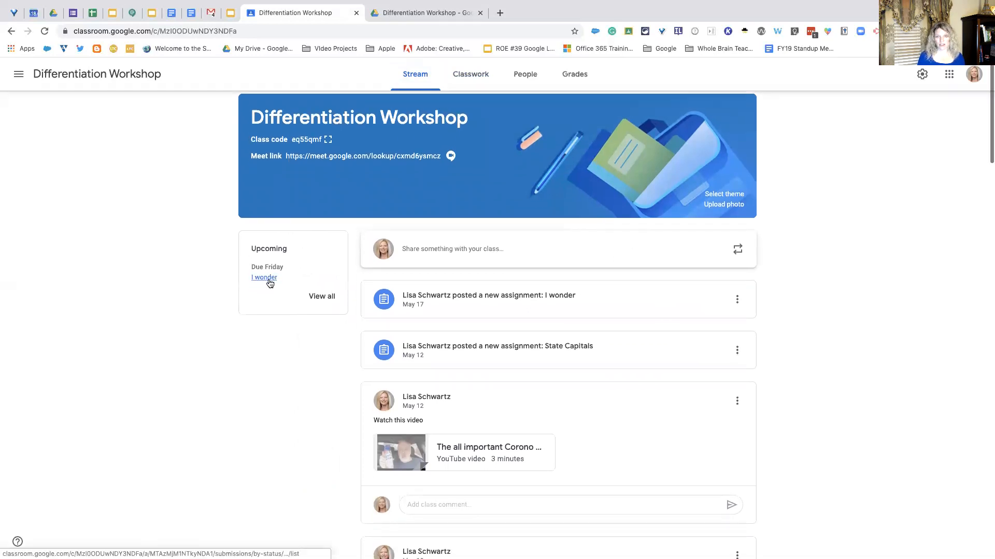
{"action": "scroll", "coordinate": [268, 280], "scroll_direction": "up", "scroll_amount": 1}
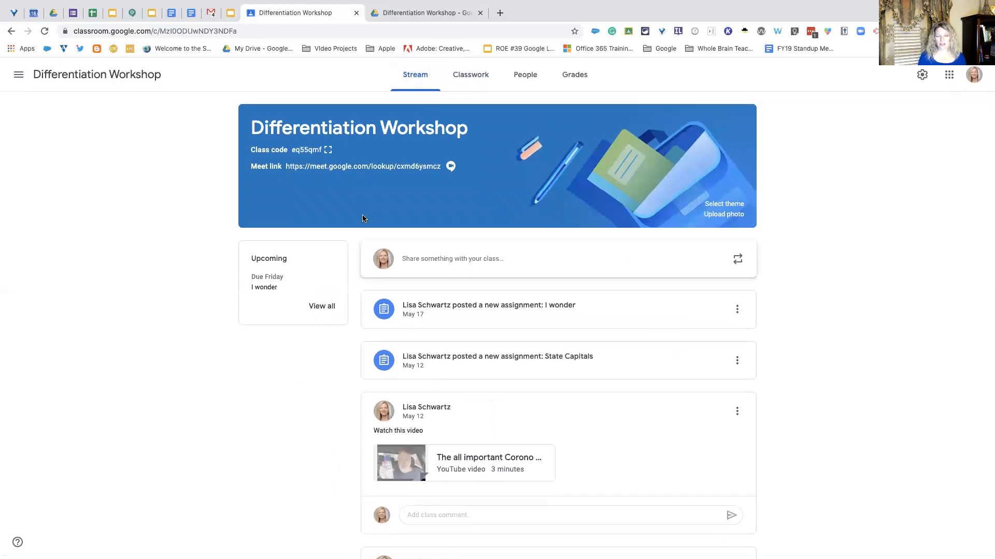
{"action": "left_click", "coordinate": [484, 76]}
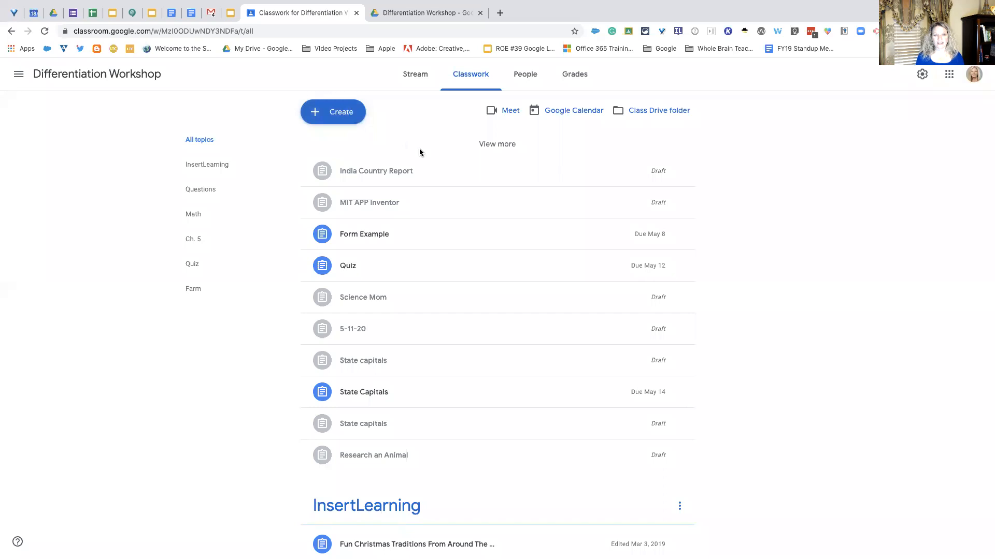
{"action": "scroll", "coordinate": [420, 152], "scroll_direction": "down", "scroll_amount": 1}
{"action": "scroll", "coordinate": [420, 152], "scroll_direction": "up", "scroll_amount": 1}
{"action": "scroll", "coordinate": [365, 146], "scroll_direction": "down", "scroll_amount": 3}
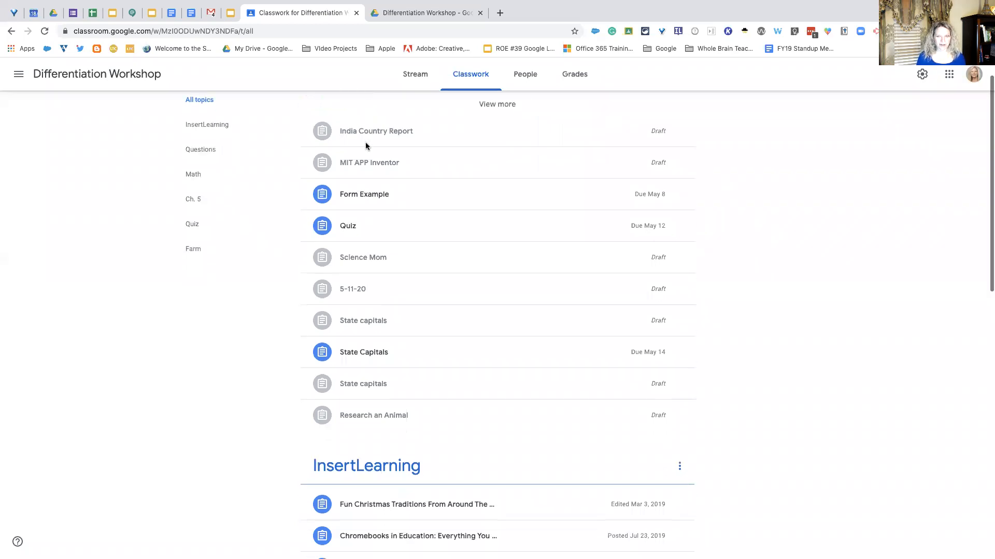
{"action": "scroll", "coordinate": [366, 146], "scroll_direction": "up", "scroll_amount": 3}
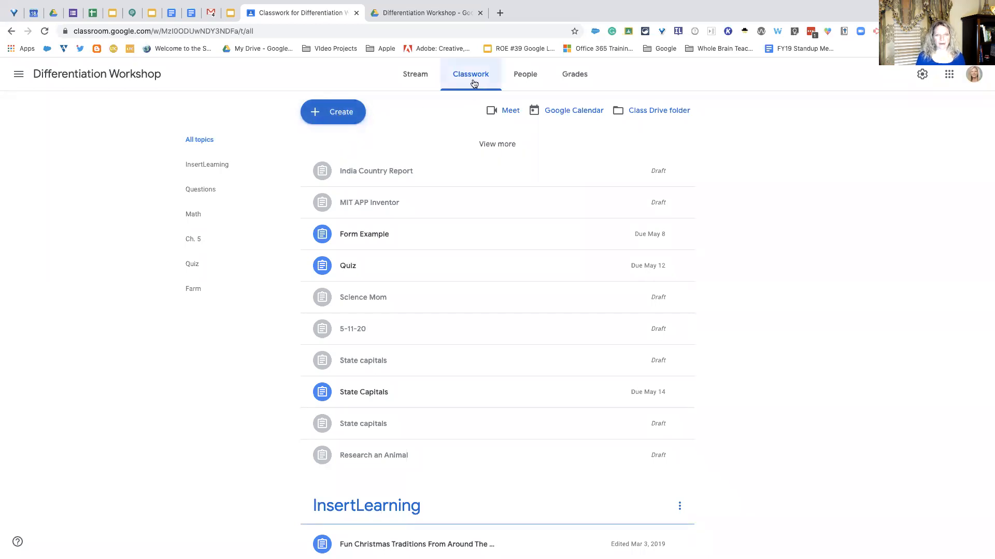
Step: Review the kinds of classwork that can be created and start a new assignment
{"action": "right_click", "coordinate": [351, 112]}
{"action": "right_click", "coordinate": [335, 102]}
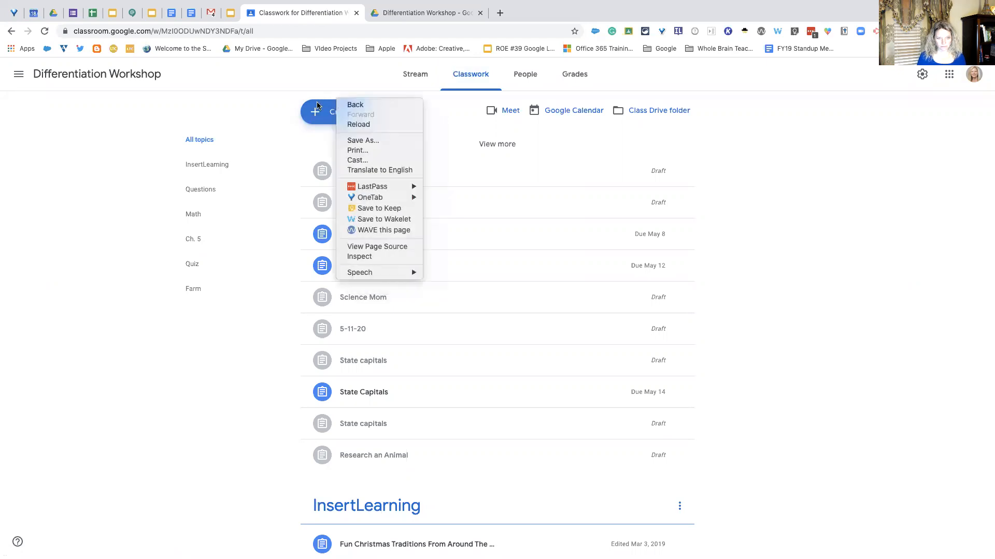
{"action": "left_click", "coordinate": [318, 106]}
{"action": "left_click", "coordinate": [329, 112]}
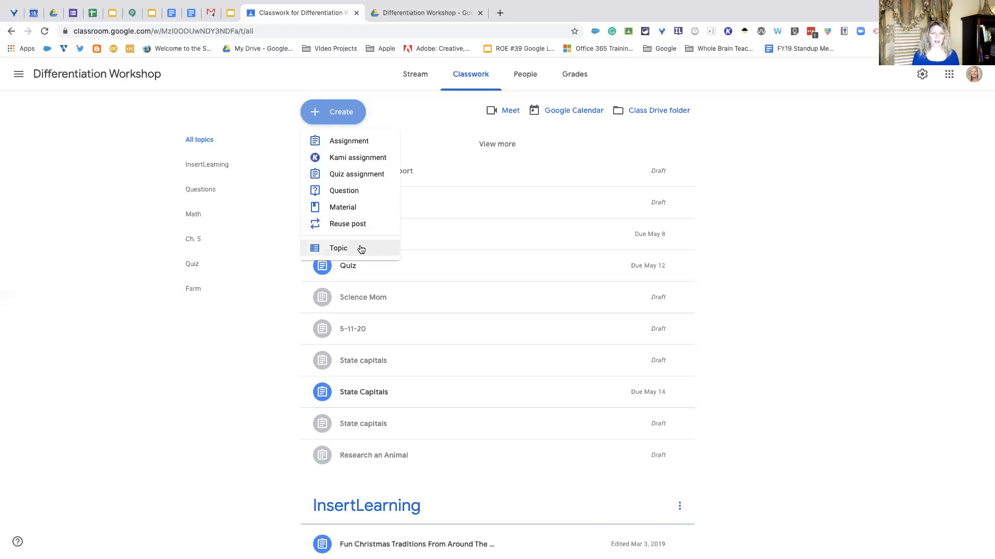
{"action": "left_click", "coordinate": [356, 141]}
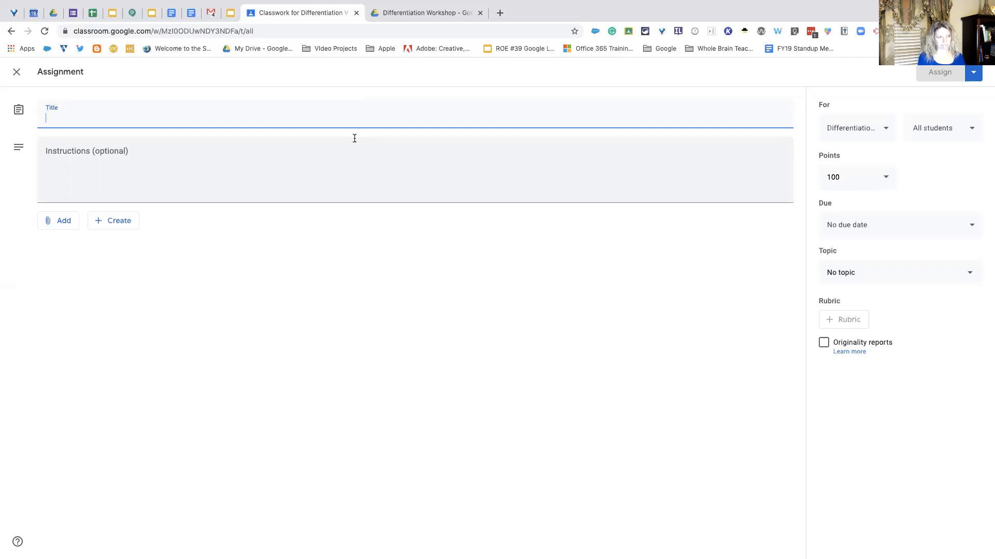
Step: Title the new assignment "Environment" and leave the optional instructions empty
{"action": "type", "text": "w"}
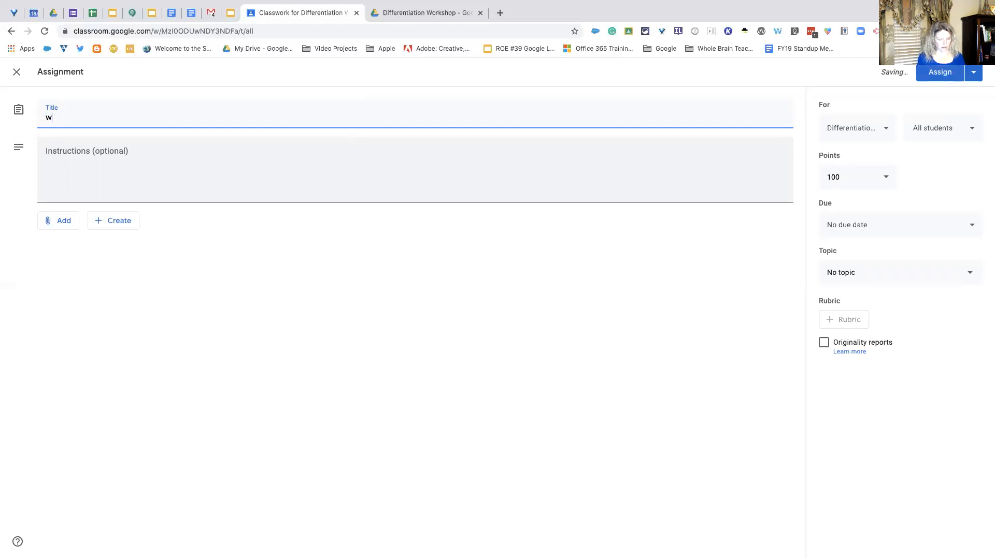
{"action": "key", "text": "BackSpace"}
{"action": "type", "text": "Learn abou"}
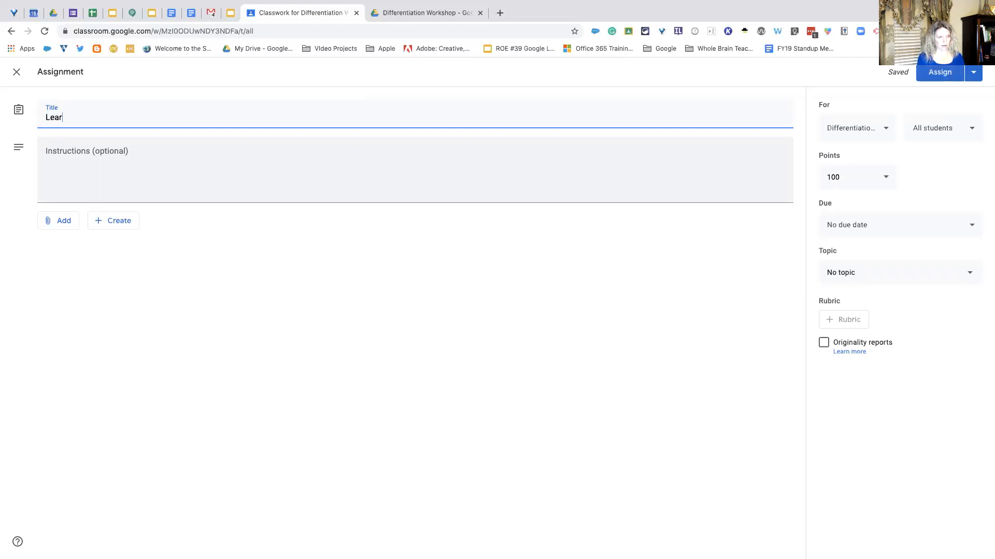
{"action": "key", "text": "BackSpace"}
{"action": "key", "text": "BackSpace"}
{"action": "key", "text": "BackSpace"}
{"action": "key", "text": "BackSpace"}
{"action": "key", "text": "BackSpace"}
{"action": "key", "text": "BackSpace"}
{"action": "key", "text": "BackSpace"}
{"action": "key", "text": "BackSpace"}
{"action": "key", "text": "BackSpace"}
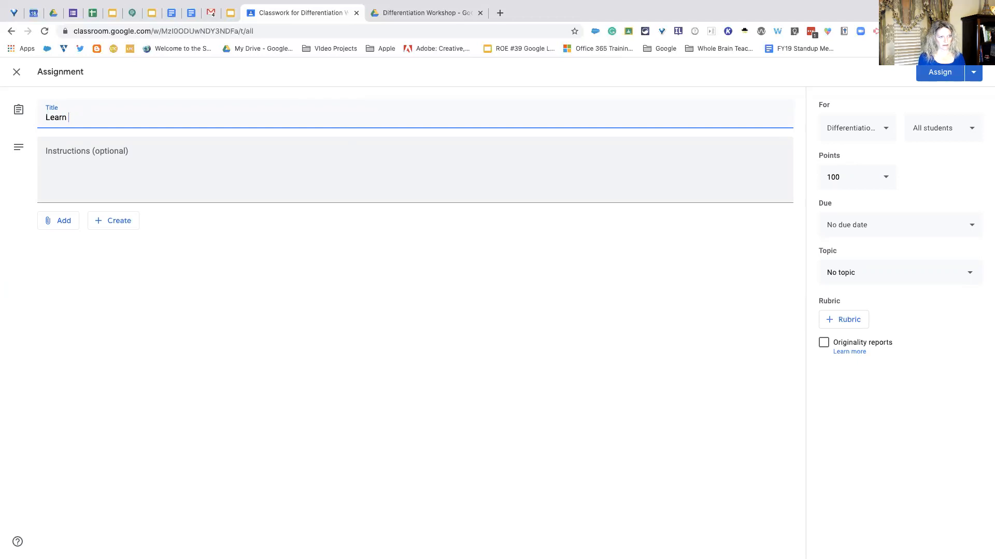
{"action": "type", "text": "Environment"}
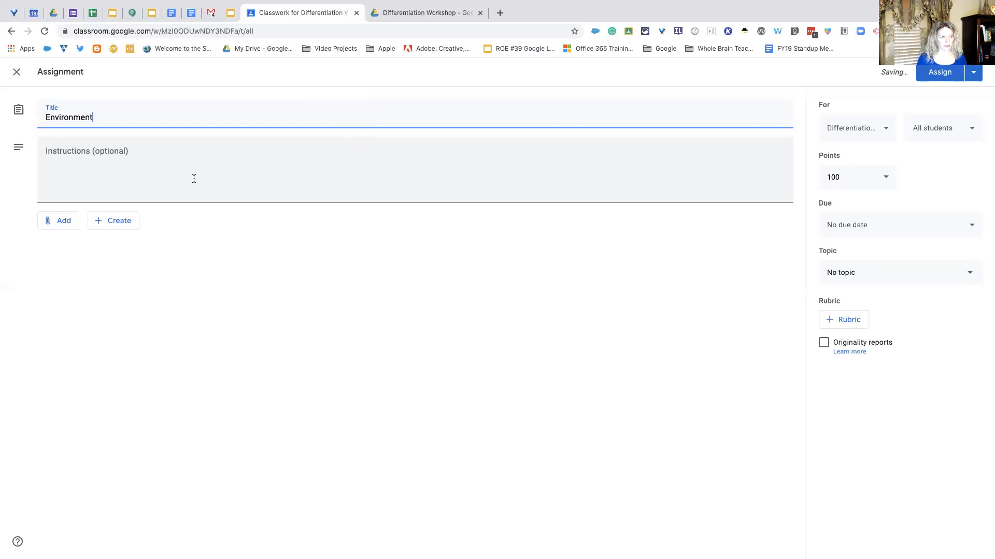
{"action": "left_click", "coordinate": [184, 165]}
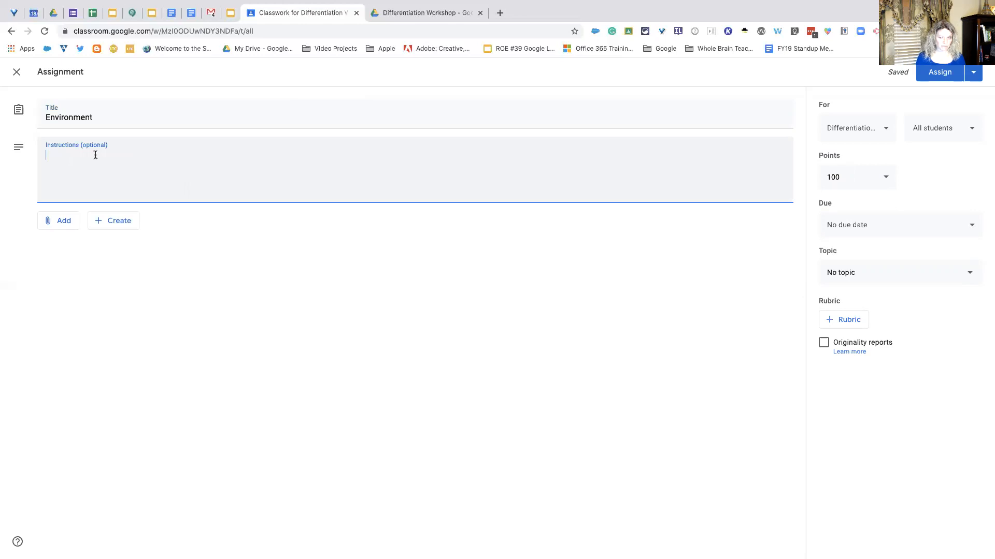
Step: Attach the "Exploring the Farm" slides from Google Drive to the assignment, and remove the attachment again
{"action": "left_click", "coordinate": [66, 222]}
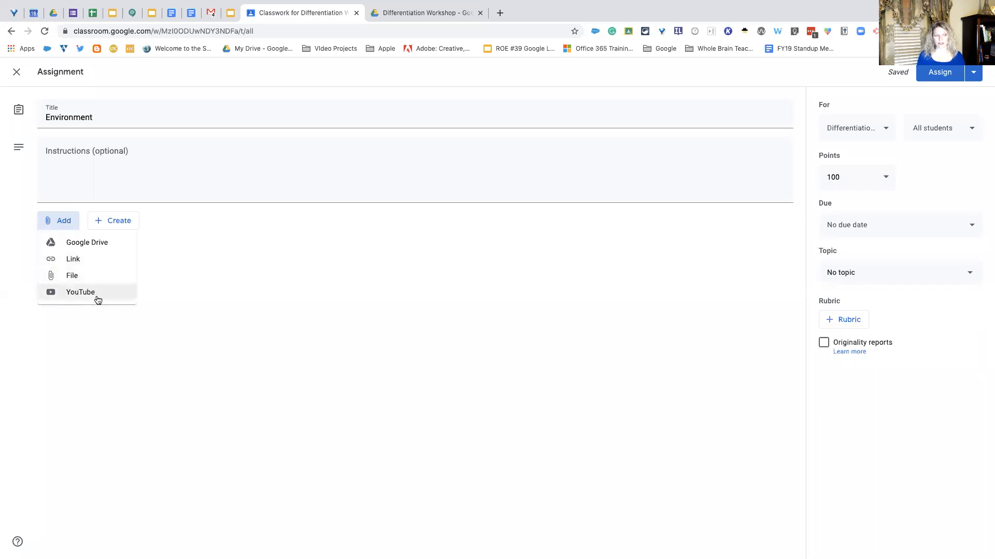
{"action": "left_click", "coordinate": [96, 249]}
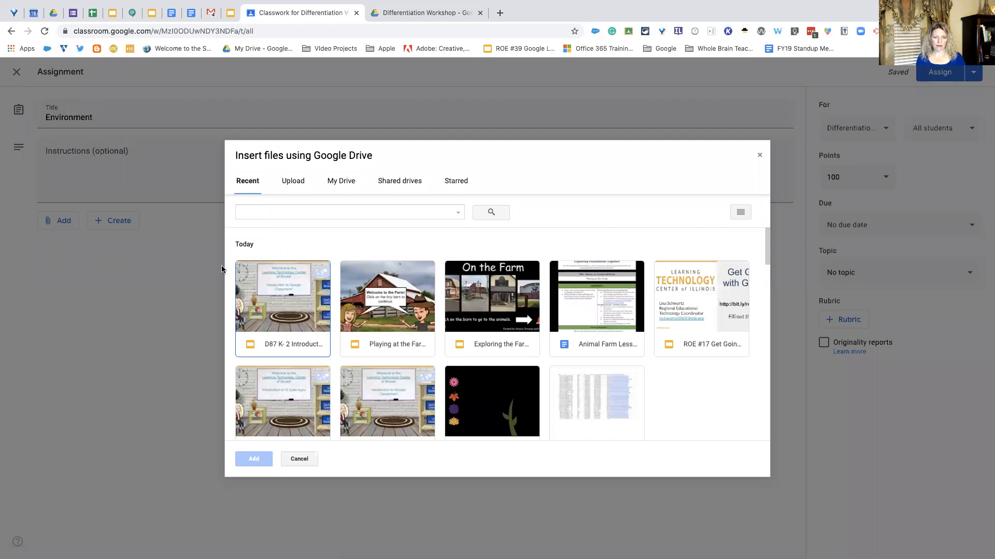
{"action": "left_click", "coordinate": [490, 290]}
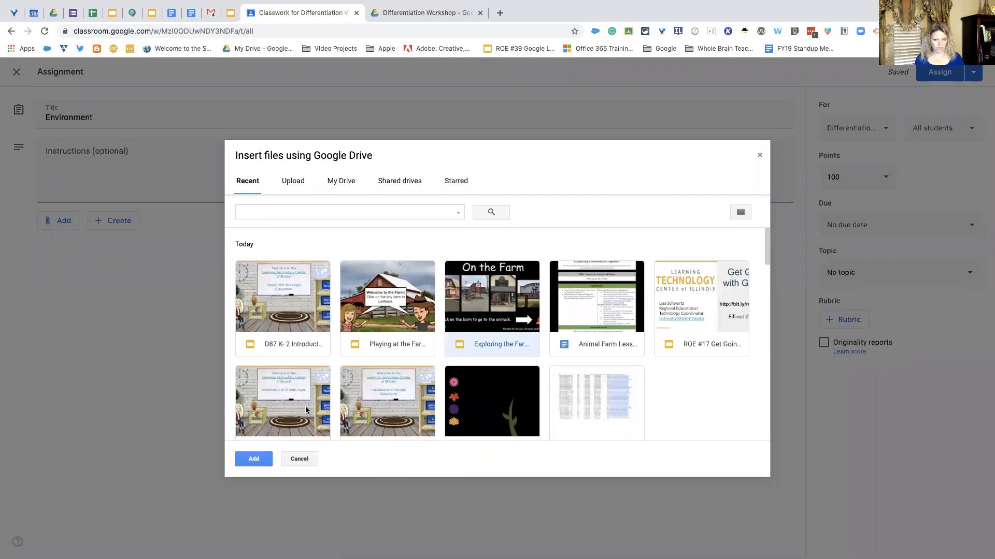
{"action": "left_click", "coordinate": [253, 460]}
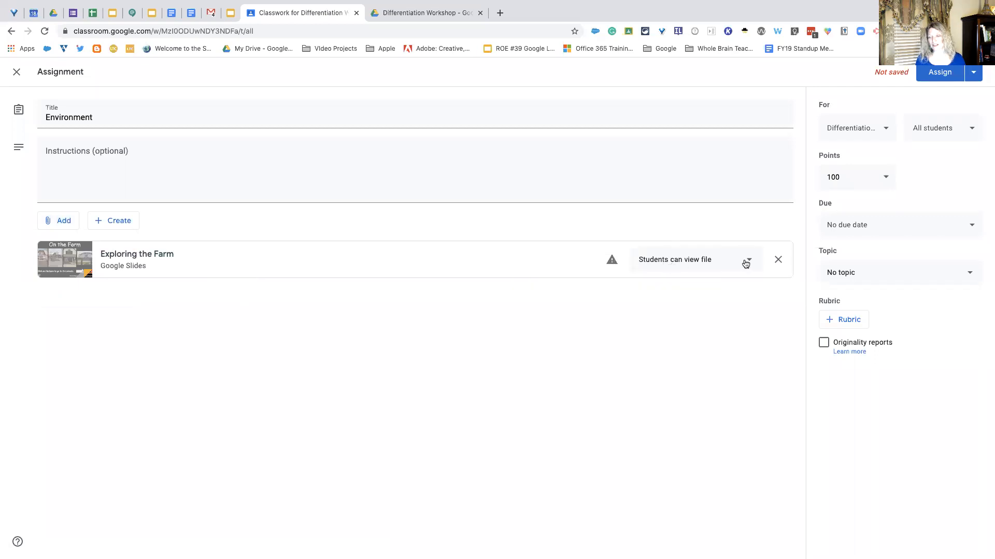
{"action": "mouse_move", "coordinate": [611, 262]}
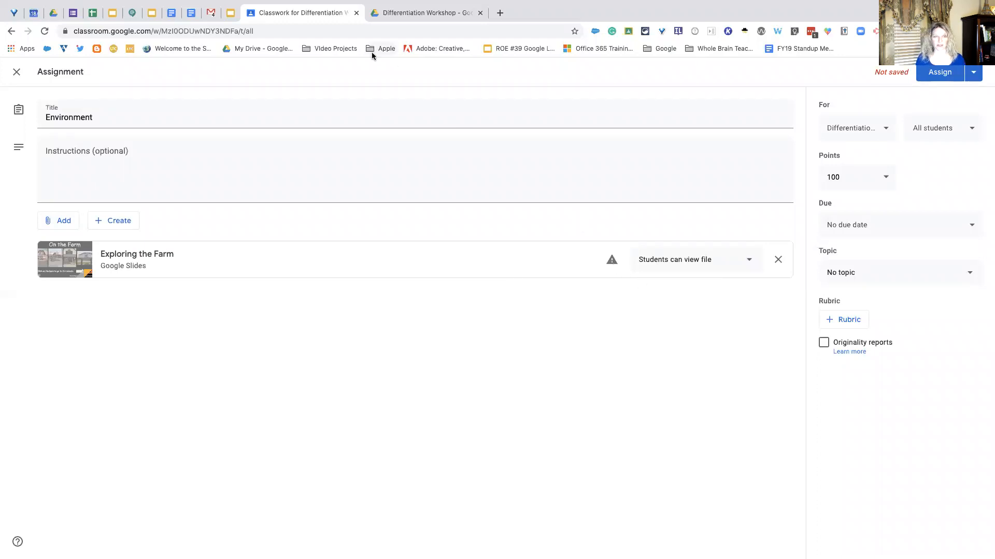
{"action": "left_click", "coordinate": [769, 259]}
Step: Open the Google Drive file picker for the assignment and look through the My Drive, Upload, Shared drives and Starred sources
{"action": "left_click", "coordinate": [64, 222]}
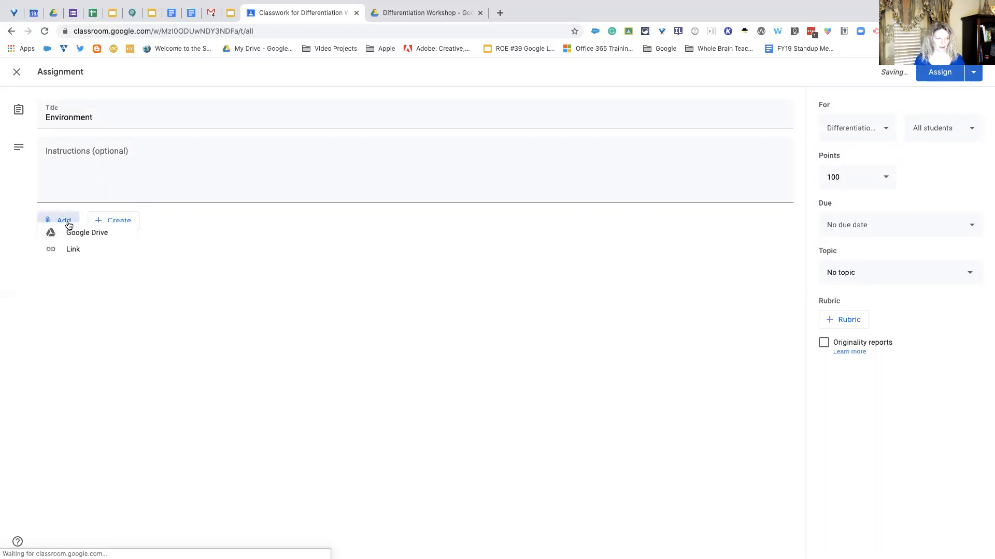
{"action": "left_click", "coordinate": [89, 247]}
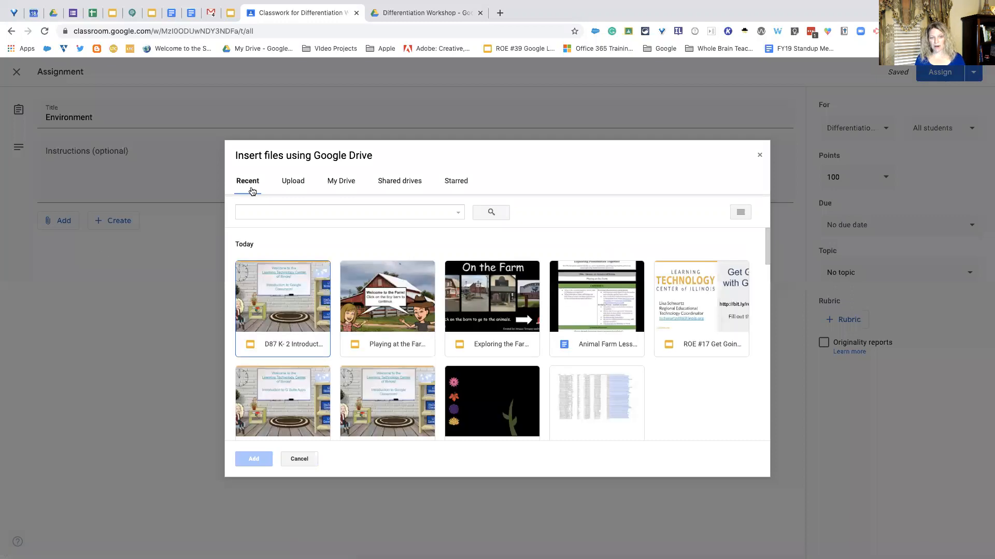
{"action": "left_click", "coordinate": [348, 185]}
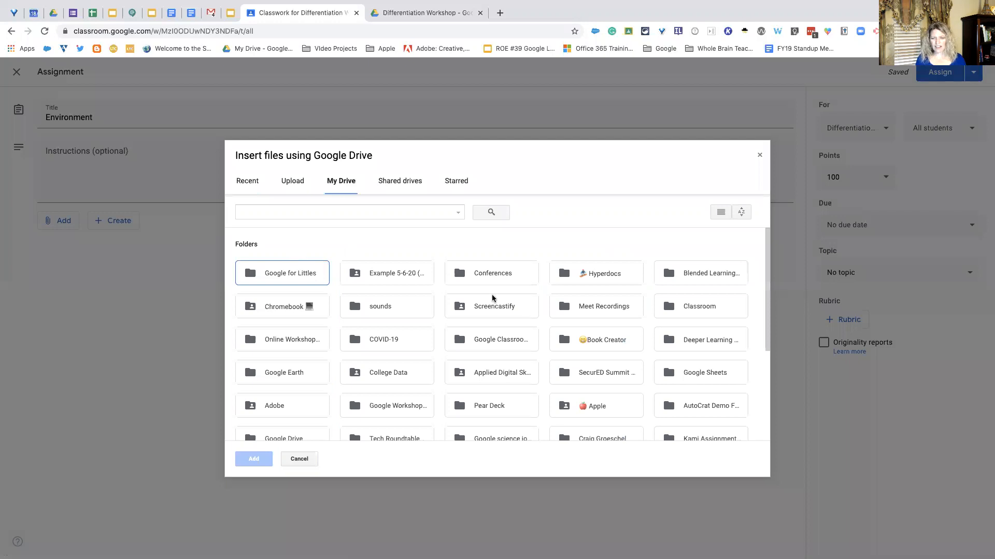
{"action": "scroll", "coordinate": [430, 310], "scroll_direction": "down", "scroll_amount": 2}
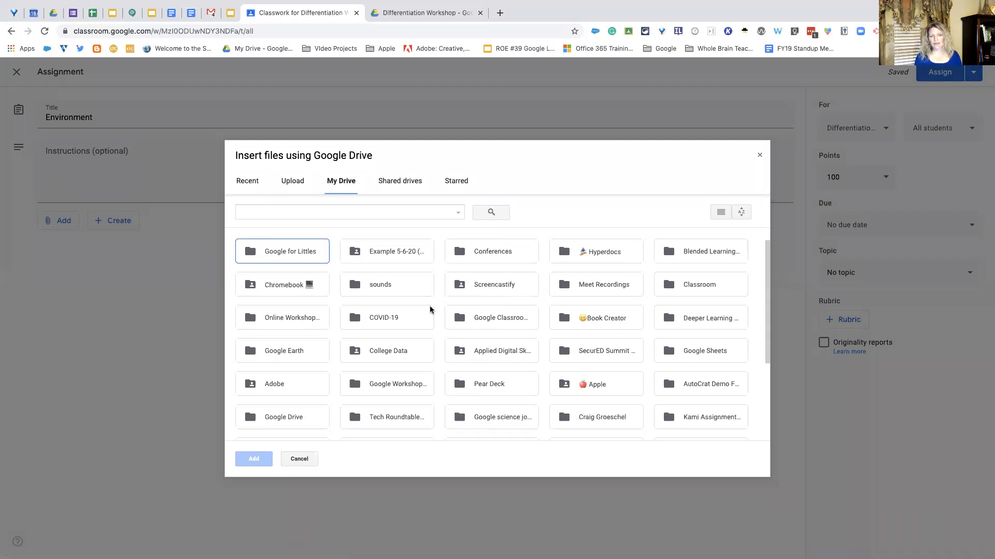
{"action": "scroll", "coordinate": [431, 308], "scroll_direction": "down", "scroll_amount": 3}
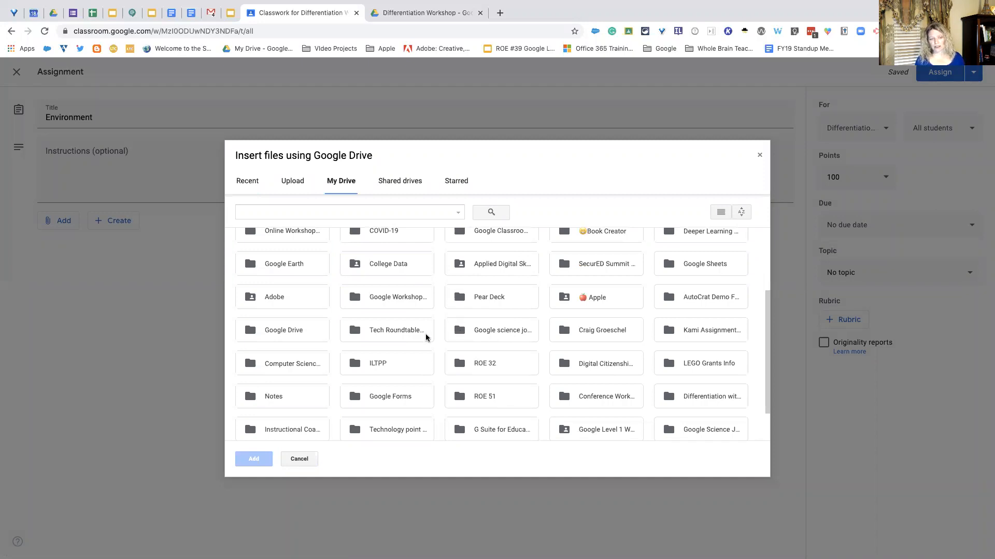
{"action": "scroll", "coordinate": [426, 337], "scroll_direction": "down", "scroll_amount": 2}
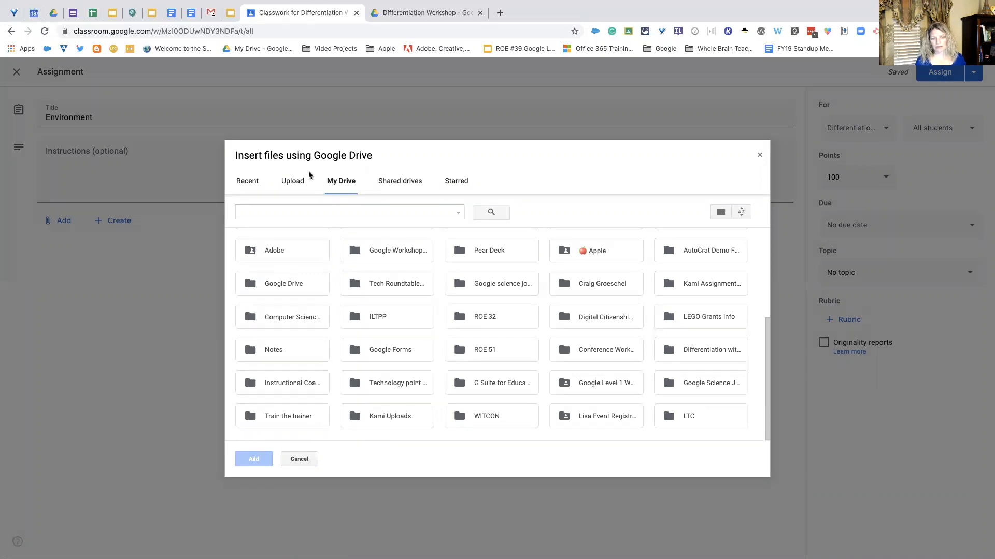
{"action": "left_click", "coordinate": [299, 186]}
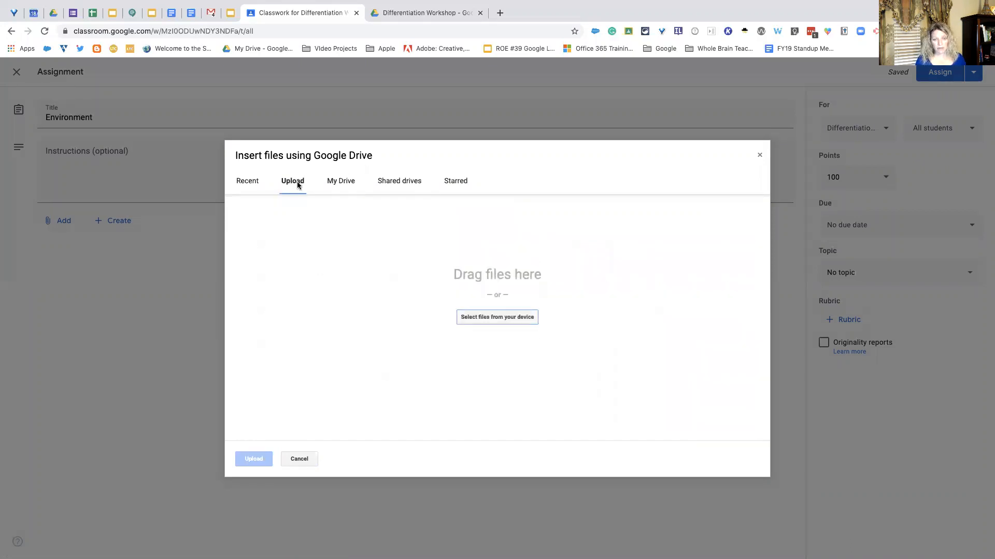
{"action": "left_click", "coordinate": [409, 183]}
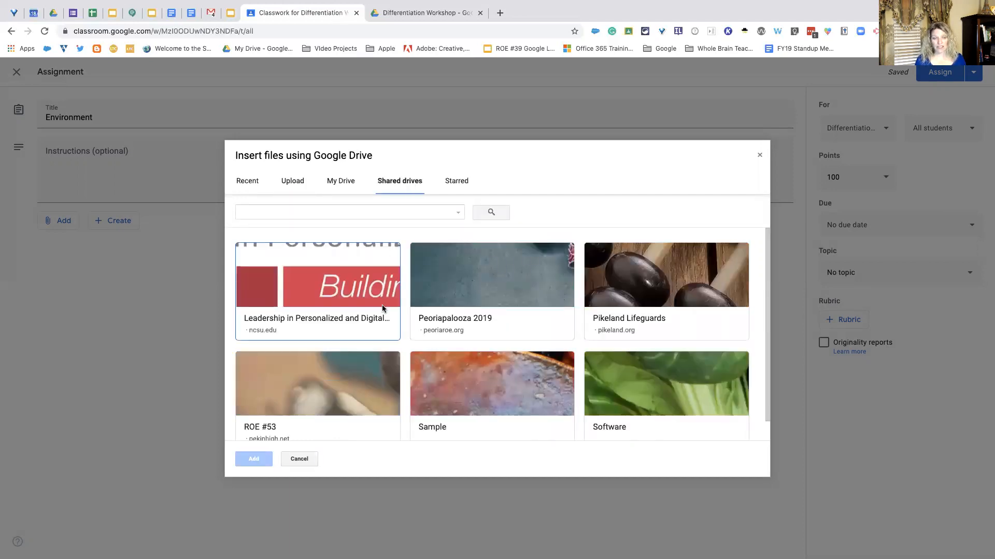
{"action": "scroll", "coordinate": [381, 304], "scroll_direction": "down", "scroll_amount": 1}
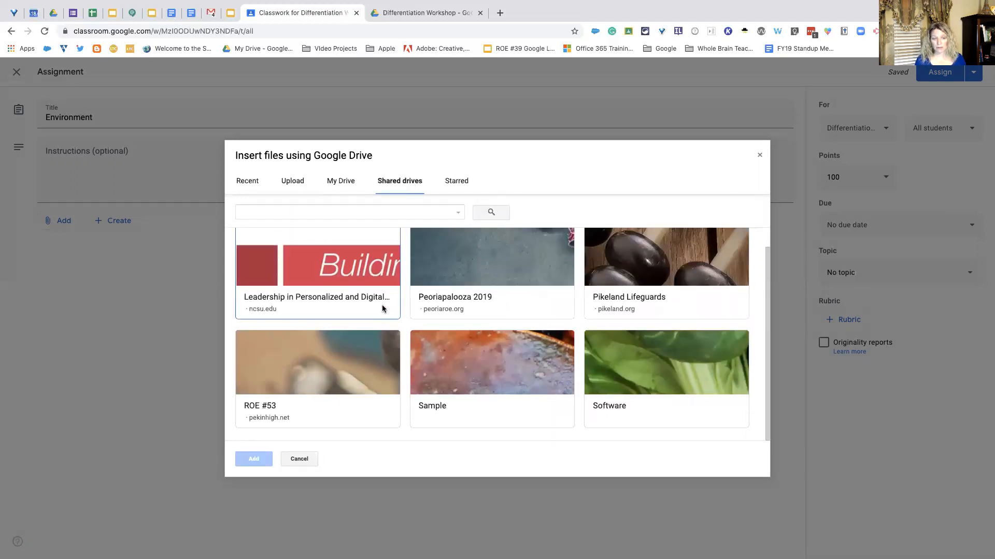
{"action": "left_click", "coordinate": [456, 181]}
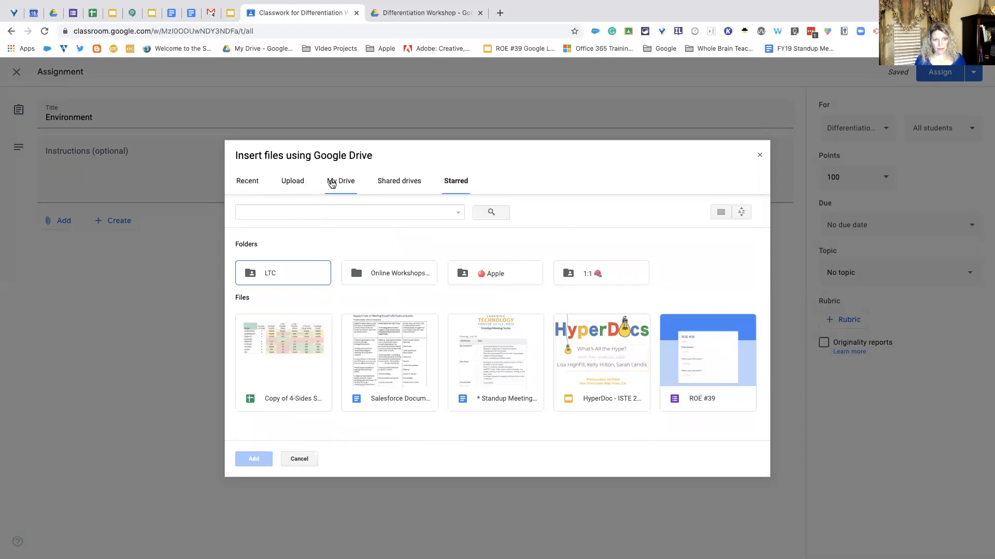
Step: Attach the "I Wonder Thought Cloud/Mental Image" drawing from the Google for Littles folder in My Drive, making a copy for each student
{"action": "left_click", "coordinate": [333, 182]}
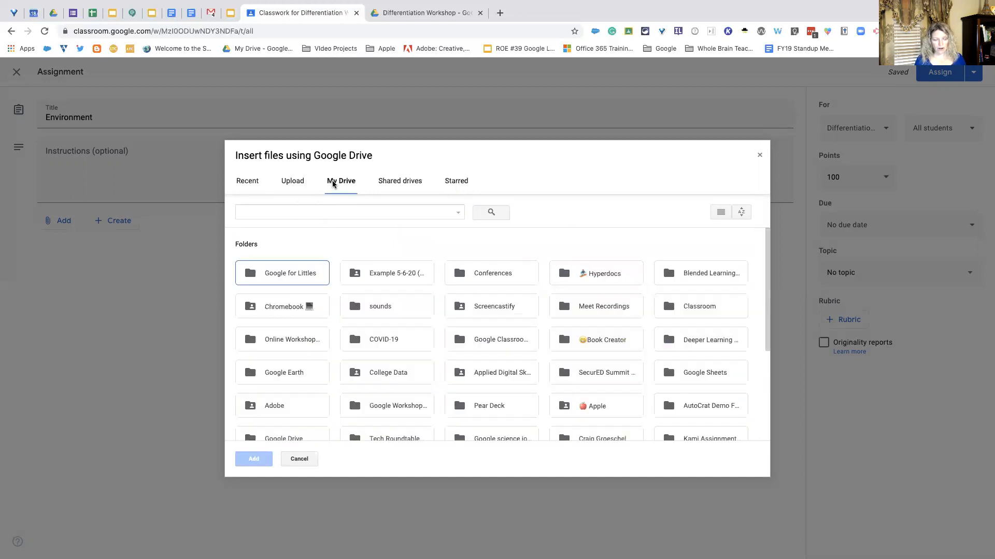
{"action": "scroll", "coordinate": [303, 267], "scroll_direction": "down", "scroll_amount": 1}
{"action": "double_click", "coordinate": [298, 261]}
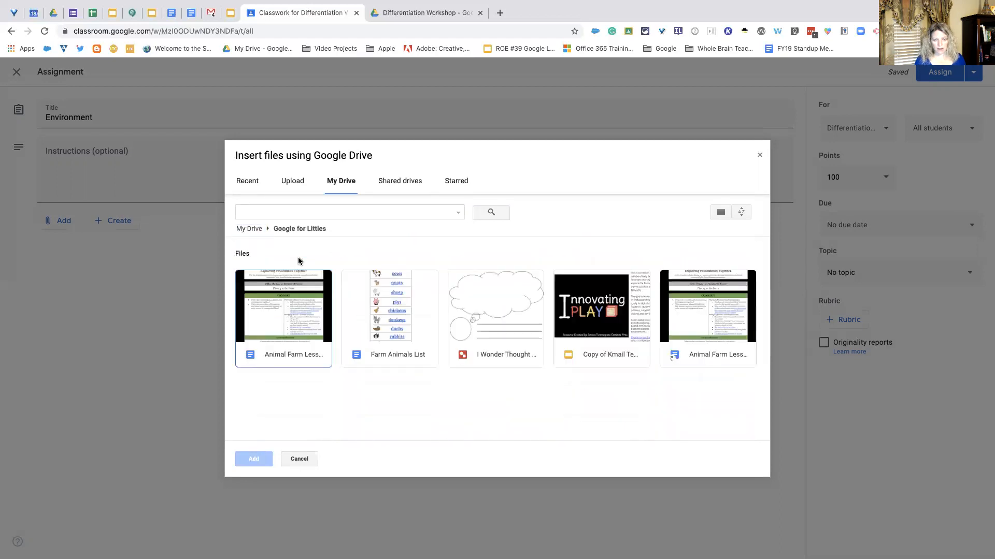
{"action": "left_click", "coordinate": [496, 300]}
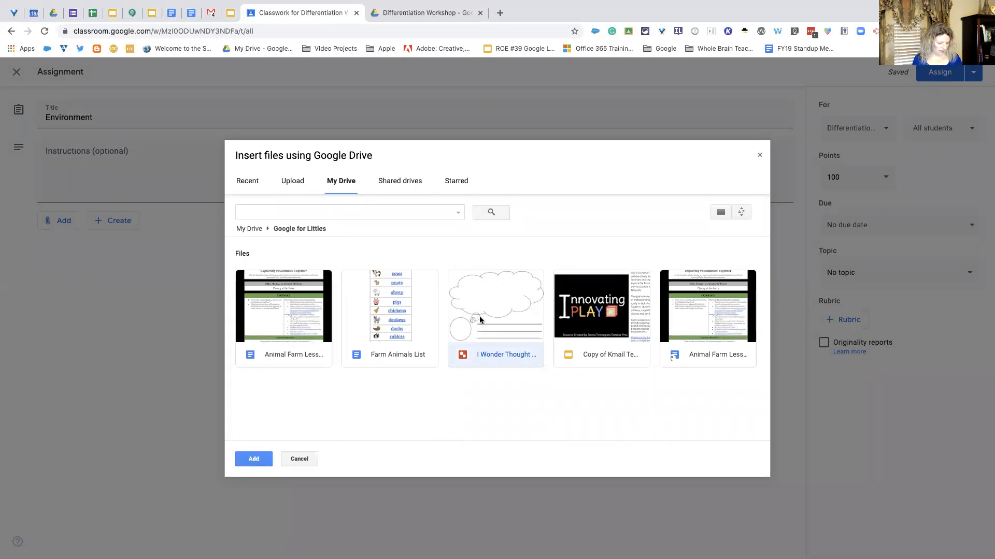
{"action": "left_click", "coordinate": [253, 459]}
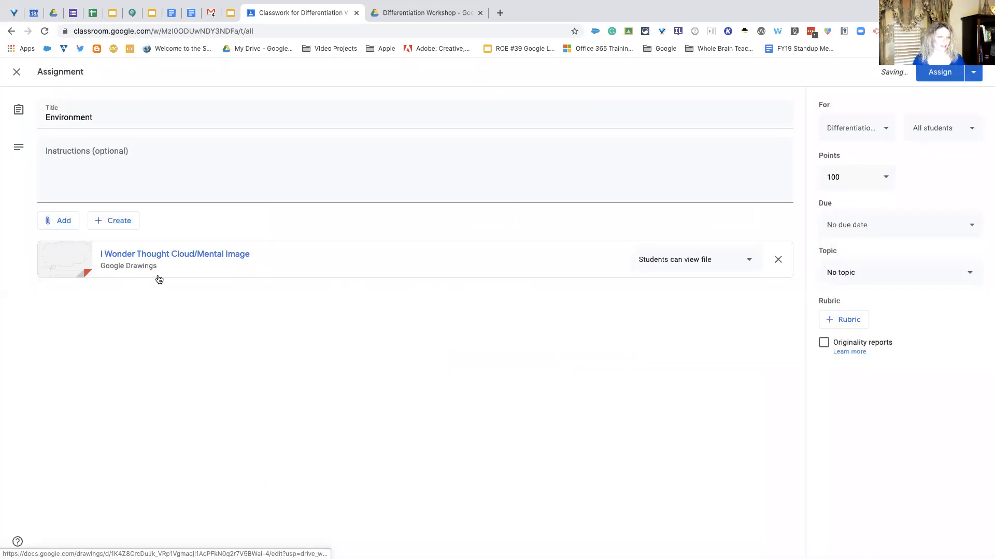
{"action": "left_click", "coordinate": [749, 261]}
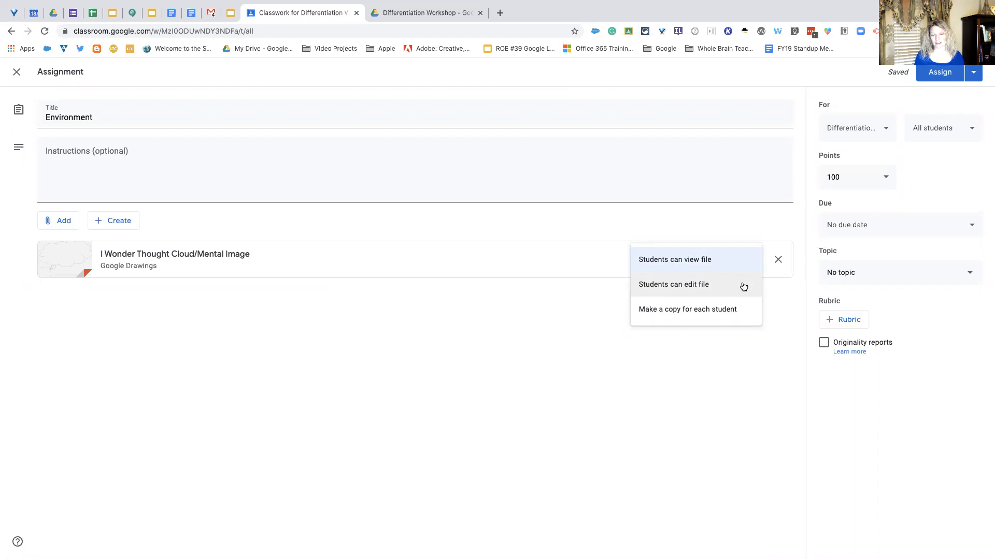
{"action": "left_click", "coordinate": [743, 313]}
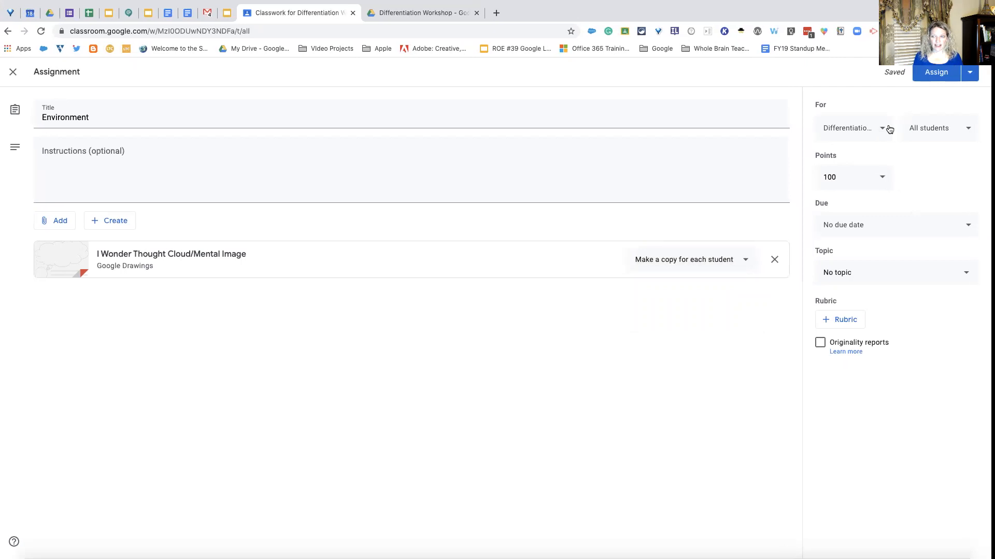
Step: Review the classes the assignment can go to, and try limiting it to one student before restoring all students
{"action": "left_click", "coordinate": [889, 133]}
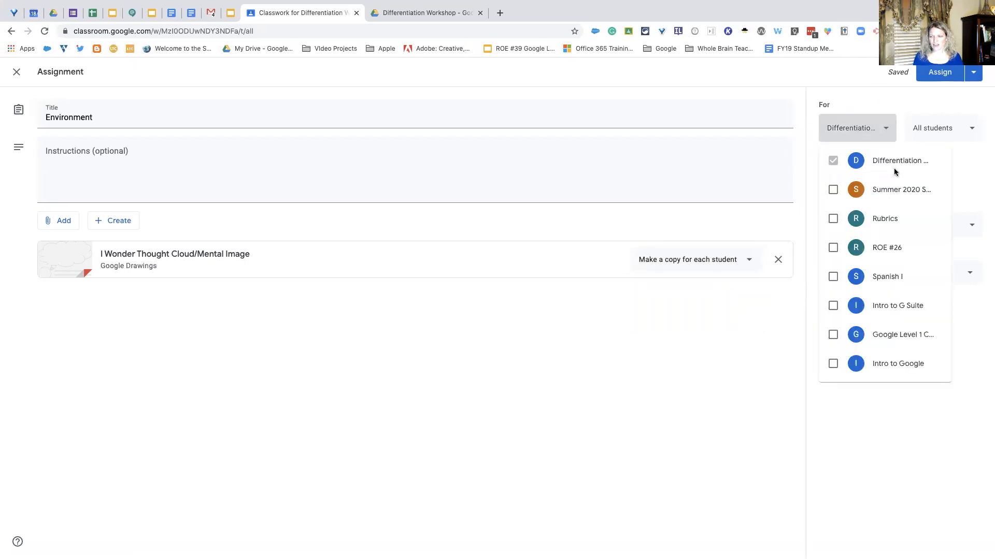
{"action": "left_click", "coordinate": [906, 107]}
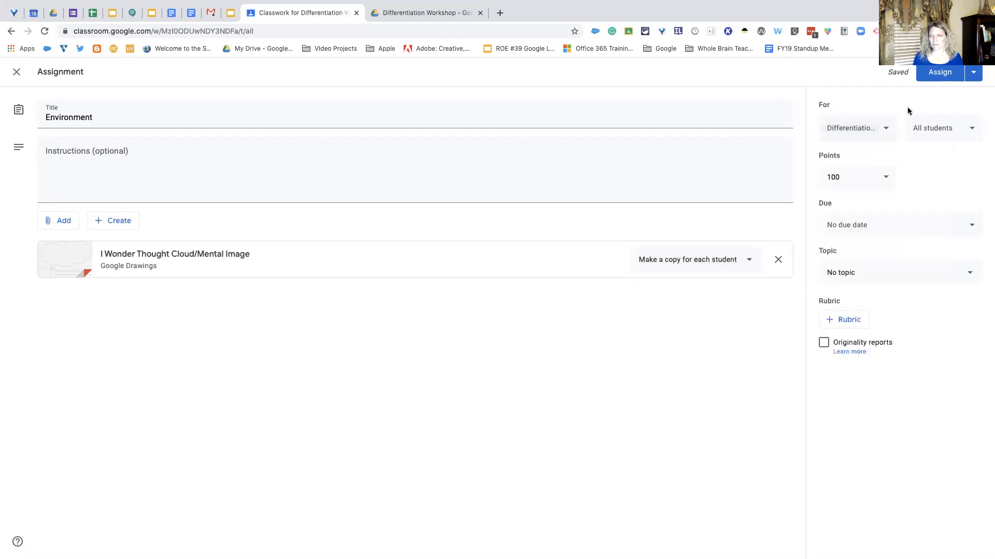
{"action": "left_click", "coordinate": [970, 133]}
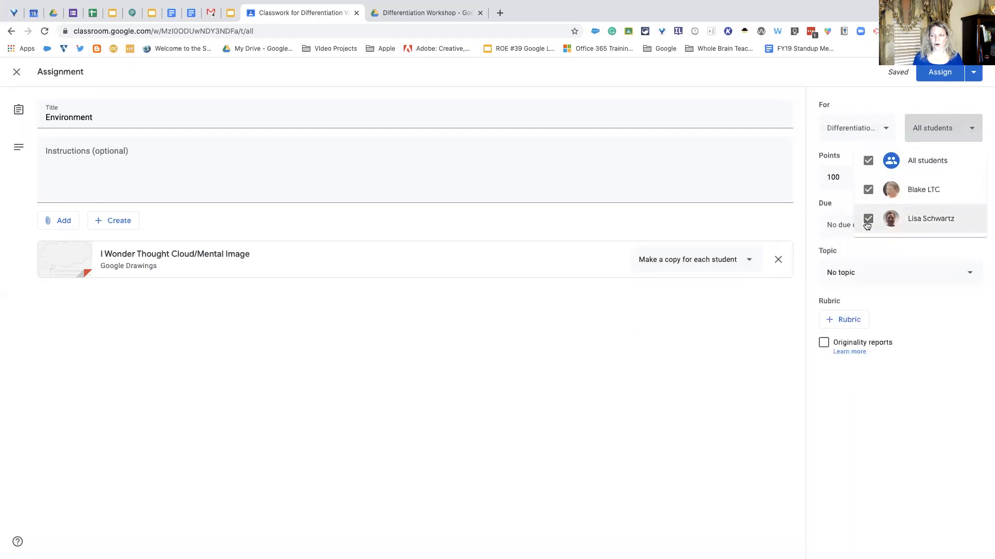
{"action": "left_click", "coordinate": [867, 222]}
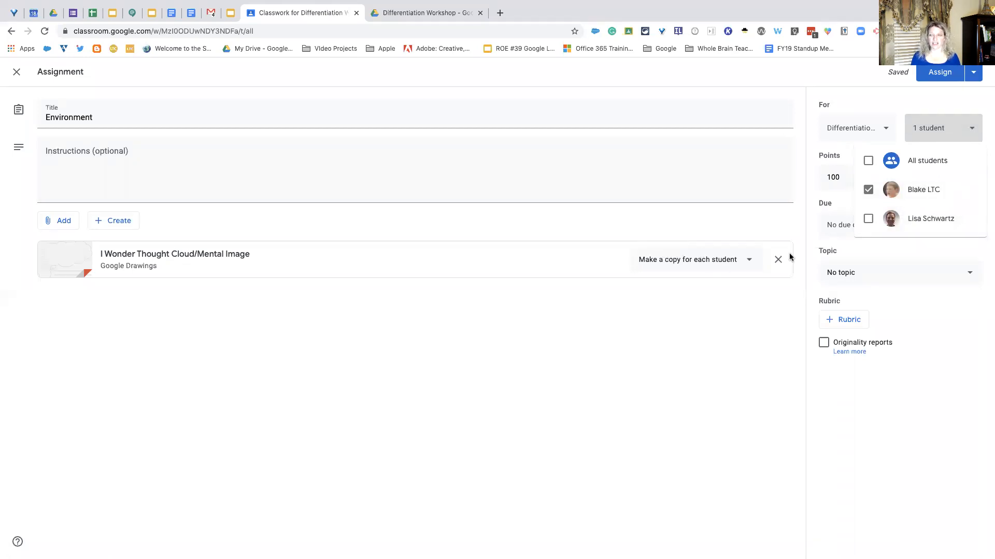
{"action": "left_click", "coordinate": [882, 104]}
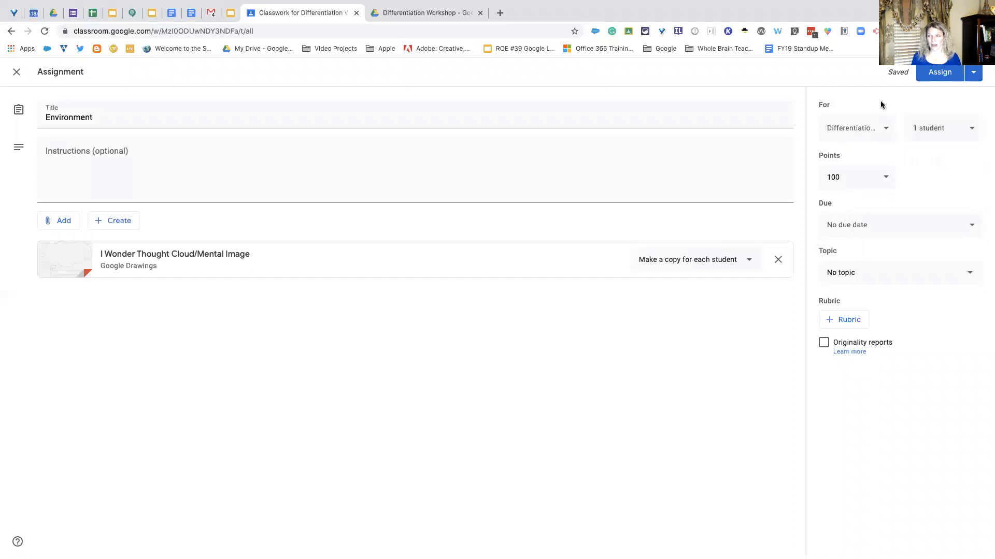
{"action": "left_click", "coordinate": [969, 132]}
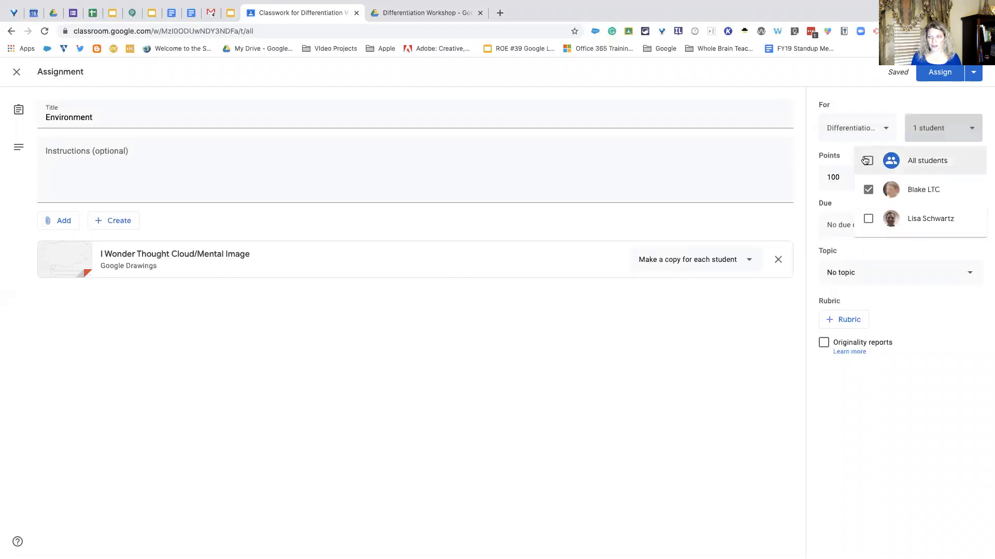
{"action": "left_click", "coordinate": [868, 162]}
{"action": "left_click", "coordinate": [883, 105]}
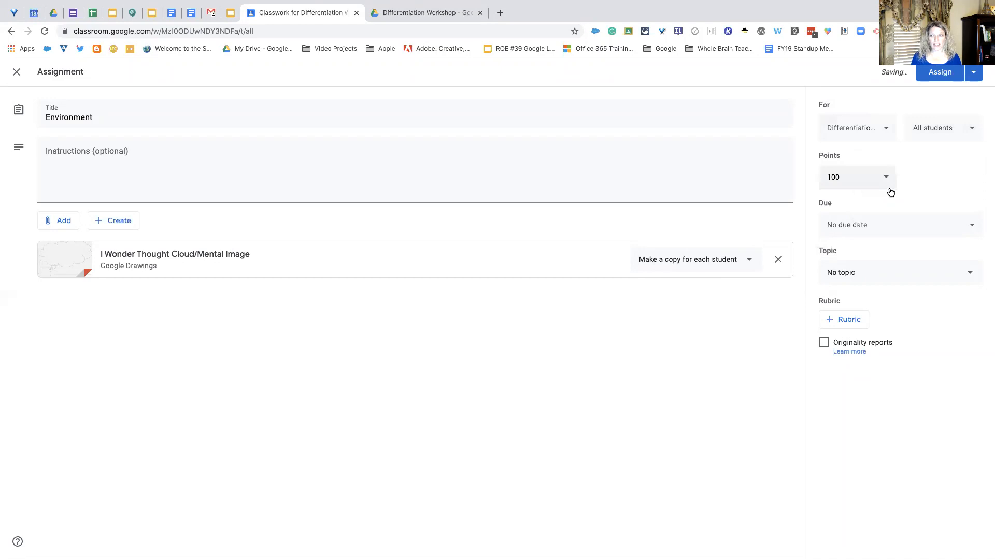
Step: Try the Ungraded option for the assignment, and set its points to 10 instead
{"action": "left_click", "coordinate": [888, 178]}
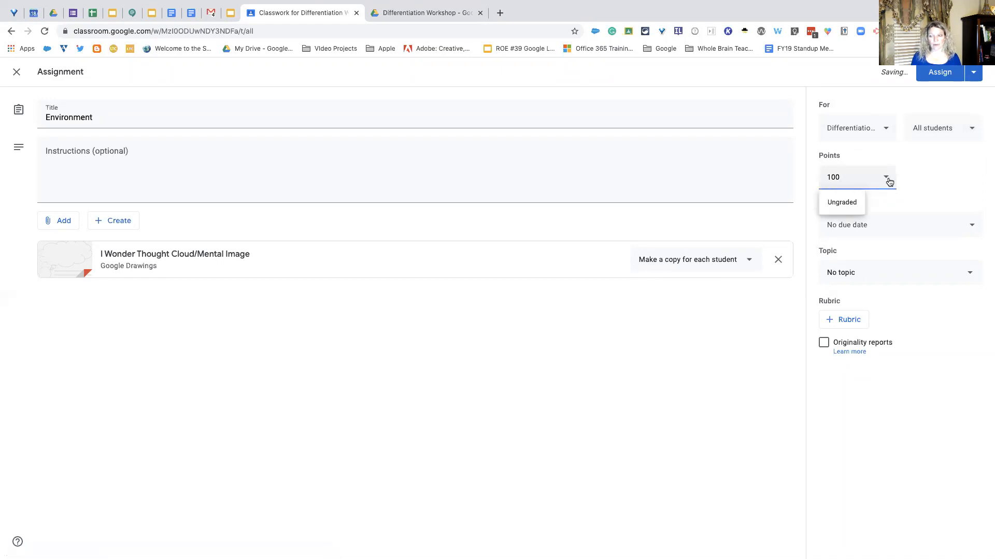
{"action": "left_click", "coordinate": [848, 203]}
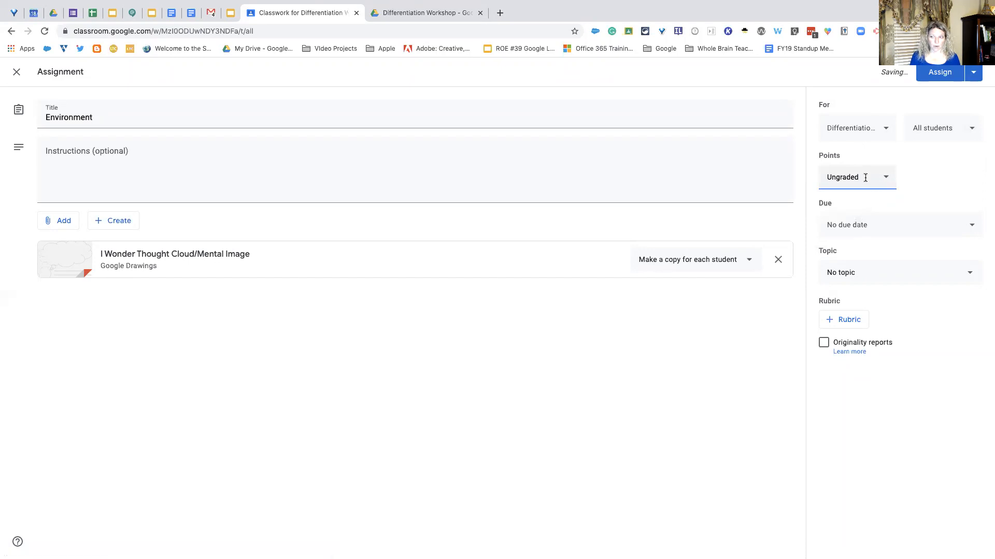
{"action": "left_click_drag", "start_coordinate": [864, 177], "coordinate": [812, 182]}
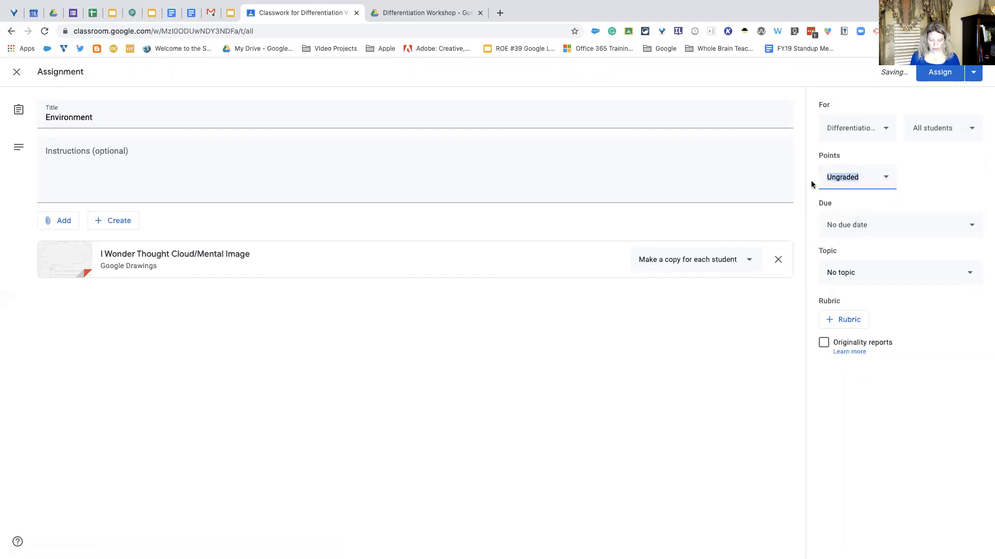
{"action": "type", "text": "10"}
{"action": "left_click", "coordinate": [912, 192]}
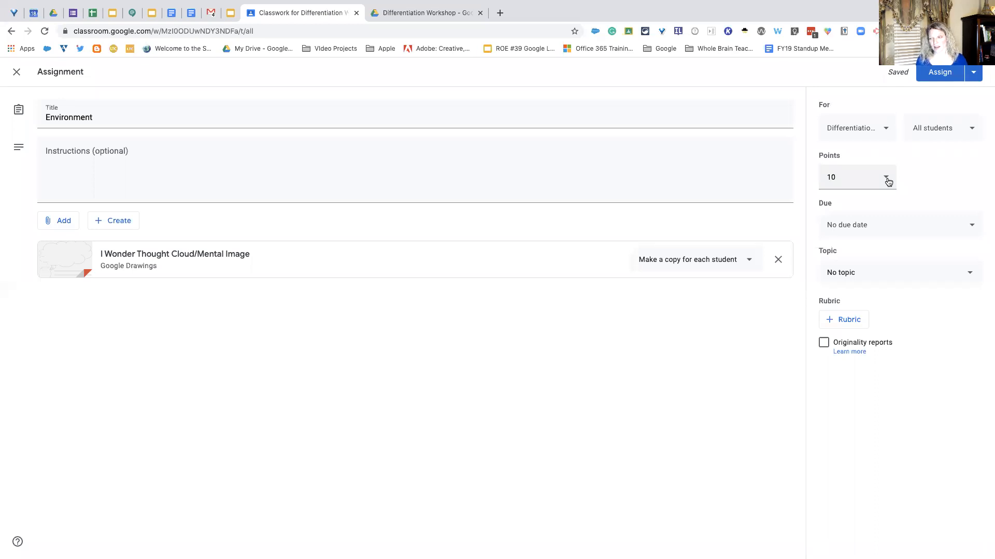
Step: Set the assignment's due date to May 20, 2020 without a time, and review the available topics while keeping "No topic"
{"action": "left_click", "coordinate": [972, 231]}
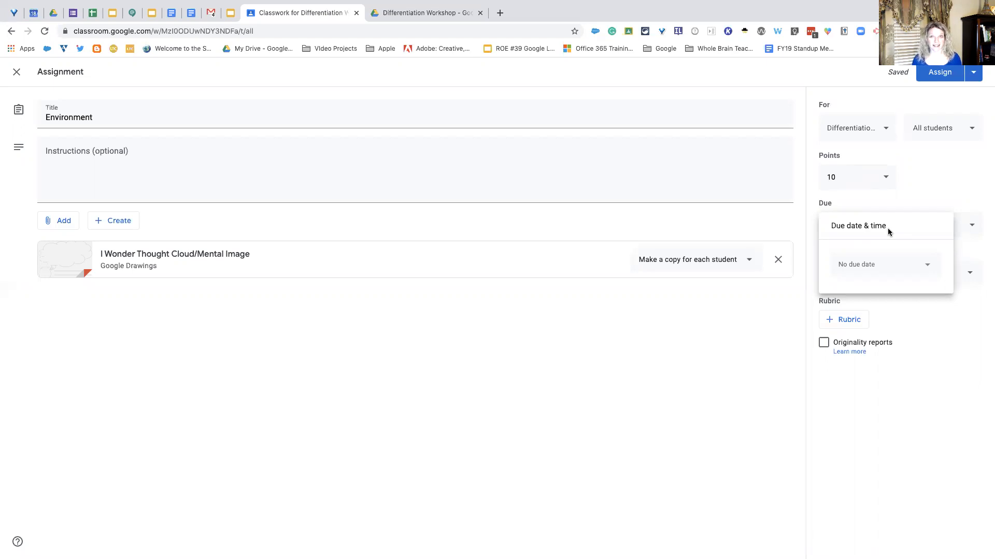
{"action": "left_click", "coordinate": [925, 198]}
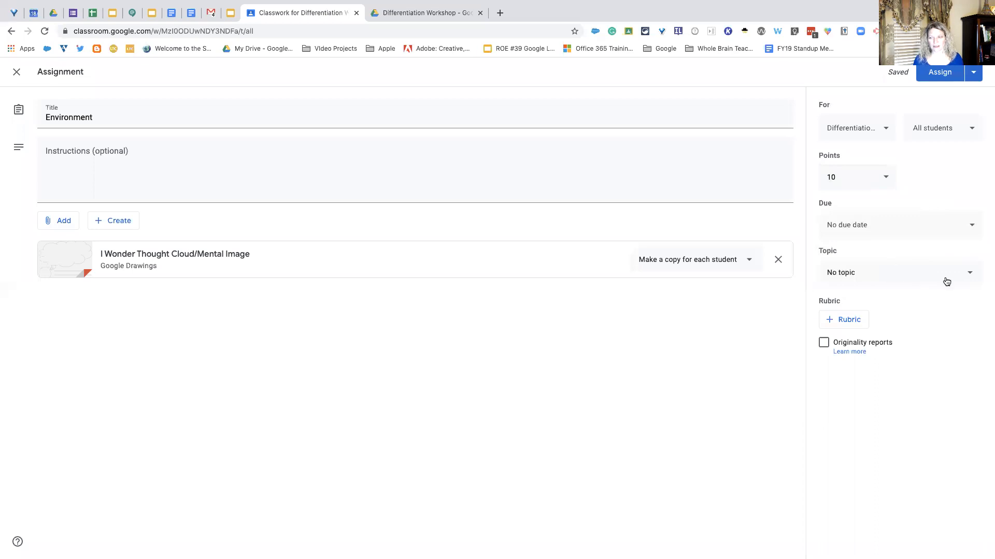
{"action": "left_click", "coordinate": [975, 228]}
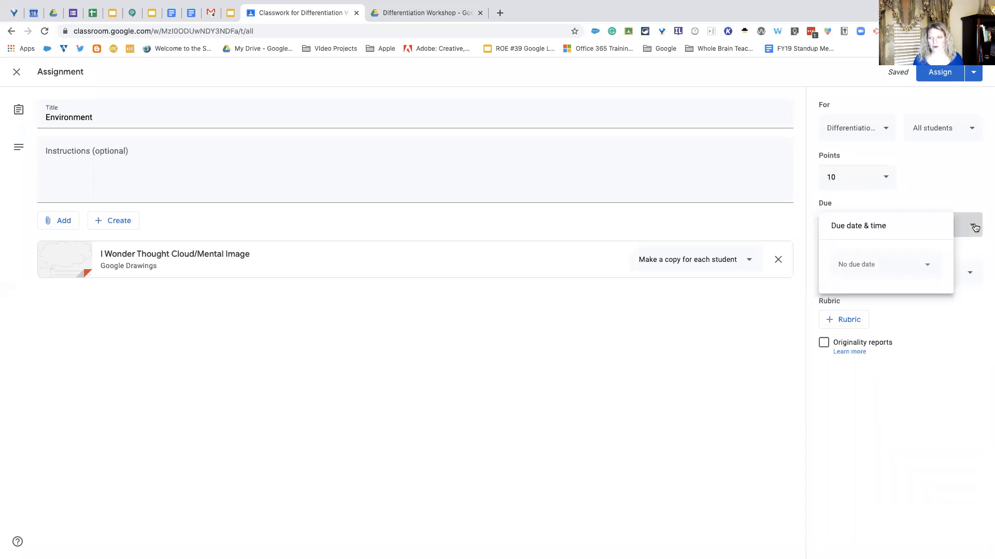
{"action": "left_click", "coordinate": [927, 266]}
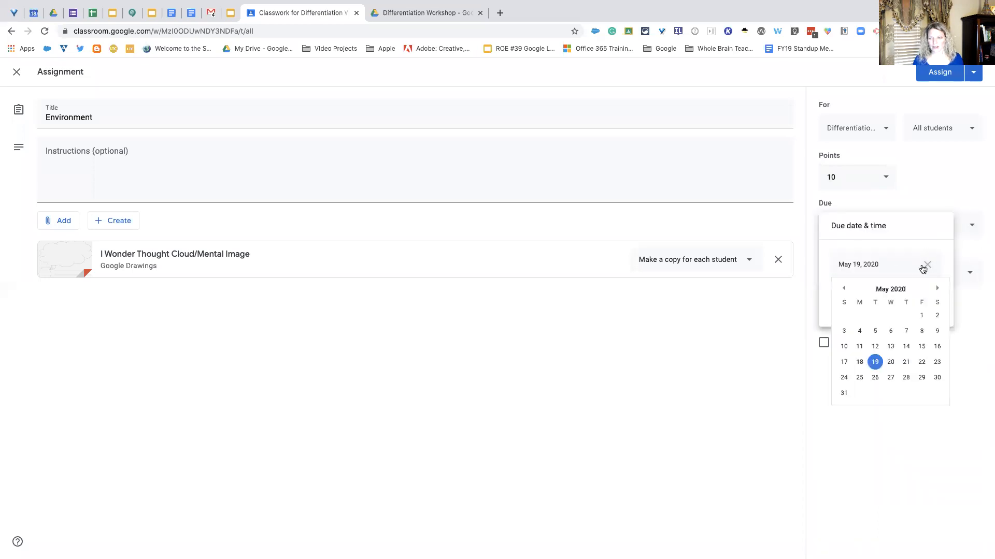
{"action": "left_click", "coordinate": [890, 363]}
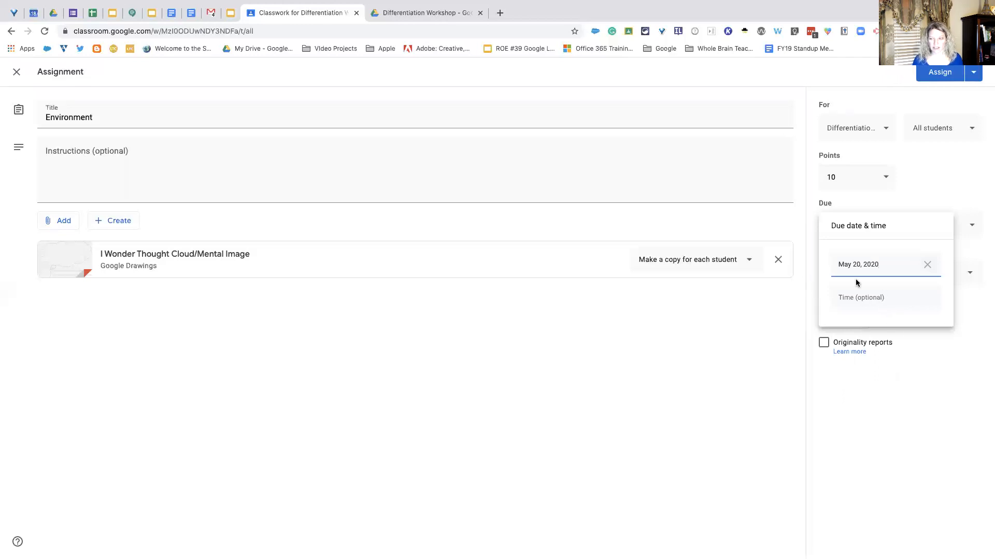
{"action": "left_click", "coordinate": [915, 186]}
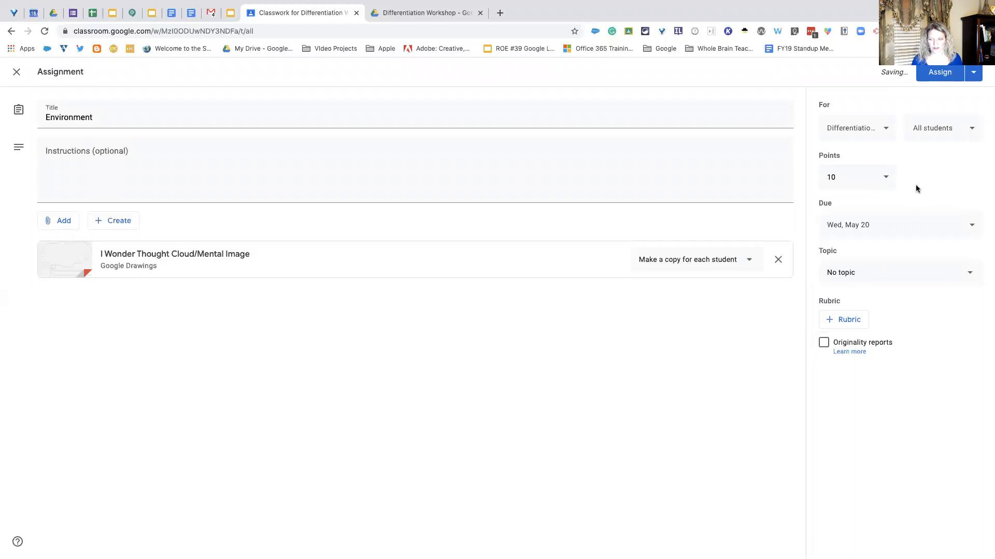
{"action": "left_click", "coordinate": [969, 276]}
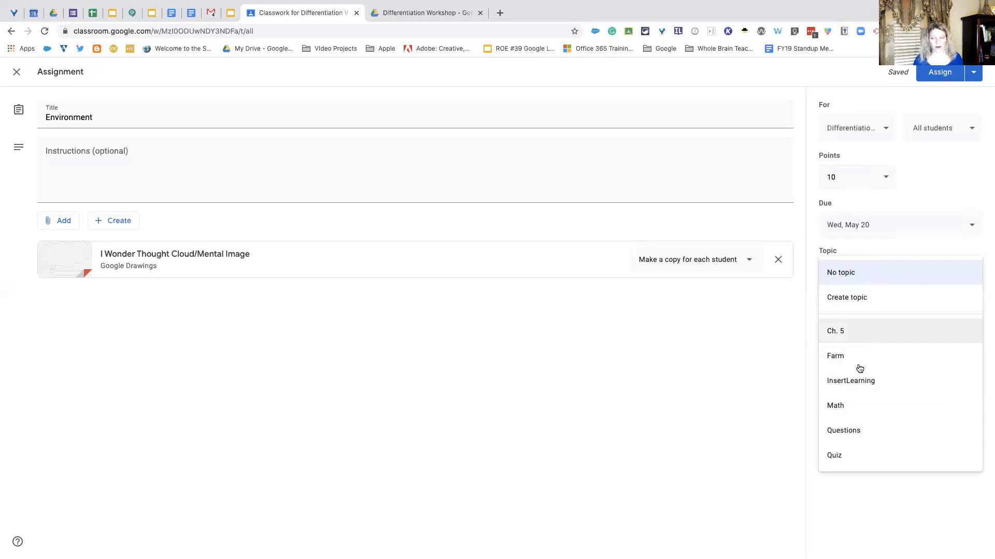
{"action": "left_click", "coordinate": [870, 242]}
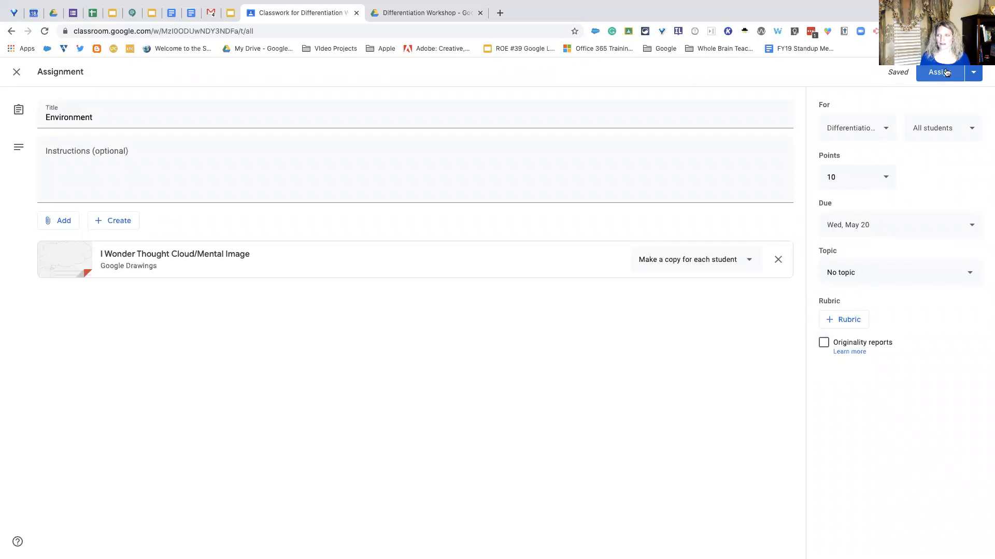
Step: Review the scheduling settings for the Environment assignment, cancel scheduling, and assign it immediately
{"action": "left_click", "coordinate": [974, 76]}
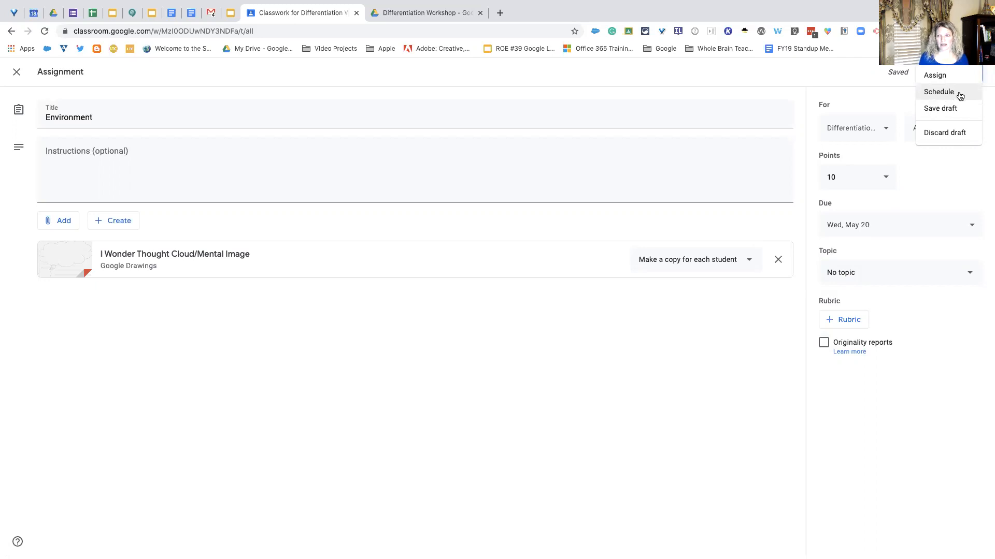
{"action": "left_click", "coordinate": [955, 94]}
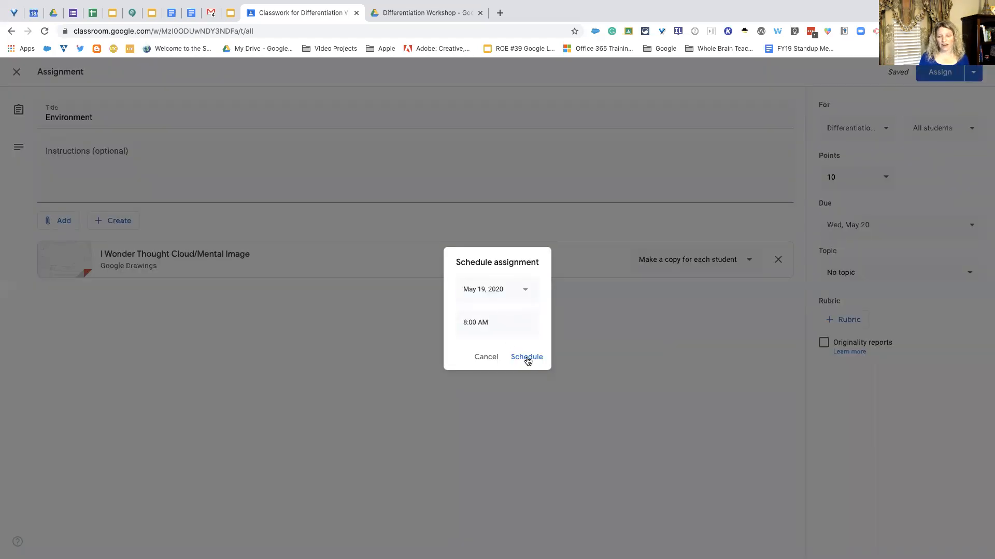
{"action": "left_click", "coordinate": [481, 358]}
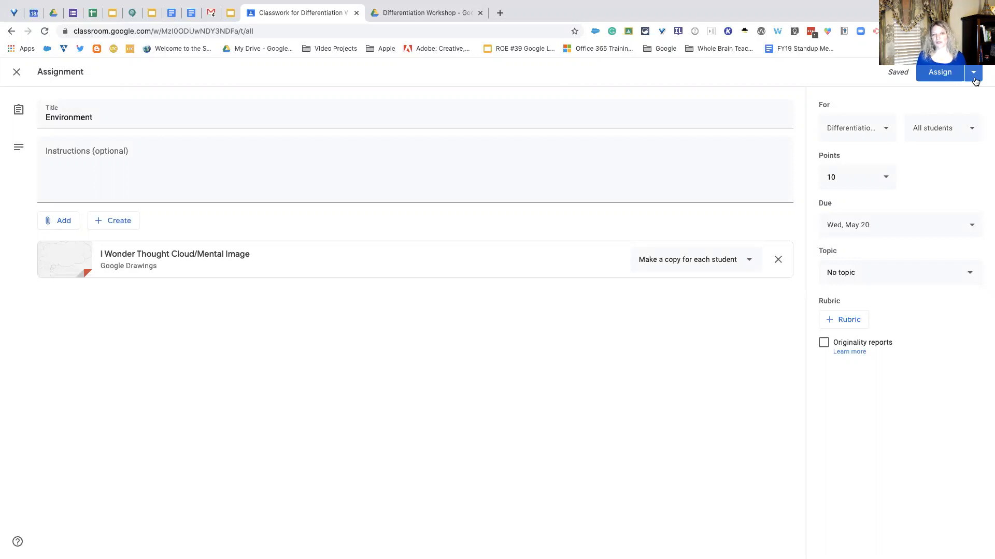
{"action": "left_click", "coordinate": [940, 72]}
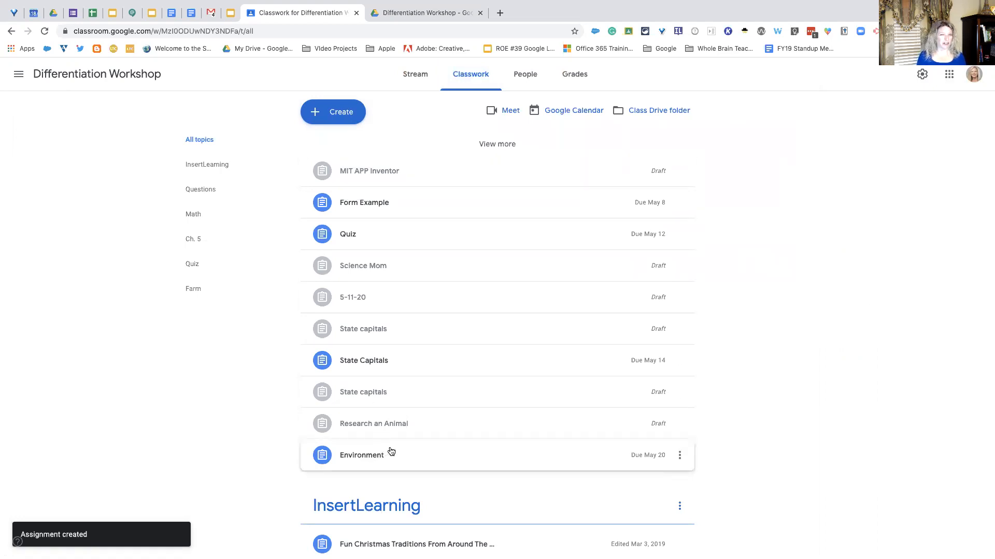
Step: Check the class stream and review the "Classwork on the stream" choices in the class settings, keeping "Show condensed notifications"
{"action": "left_click", "coordinate": [417, 83]}
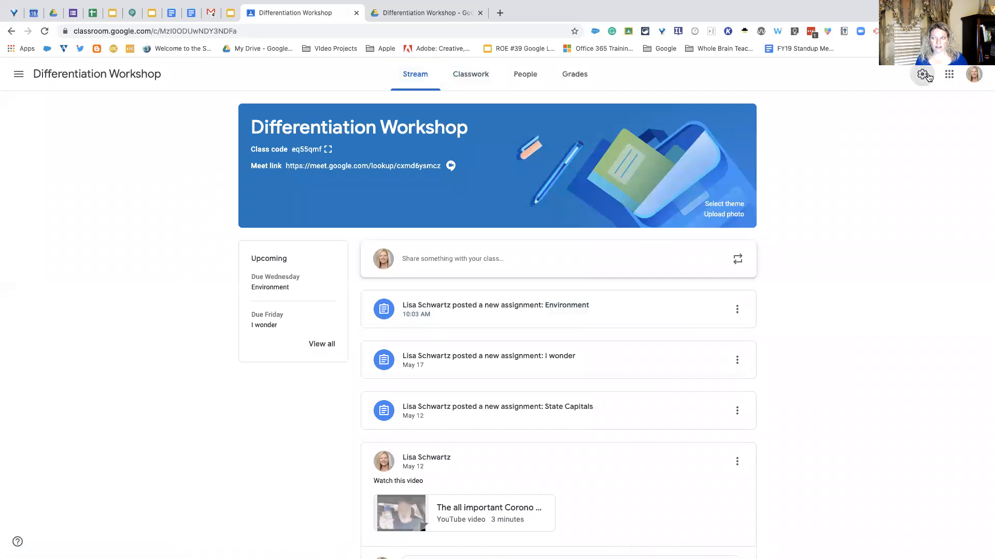
{"action": "left_click", "coordinate": [922, 75]}
{"action": "scroll", "coordinate": [526, 340], "scroll_direction": "down", "scroll_amount": 5}
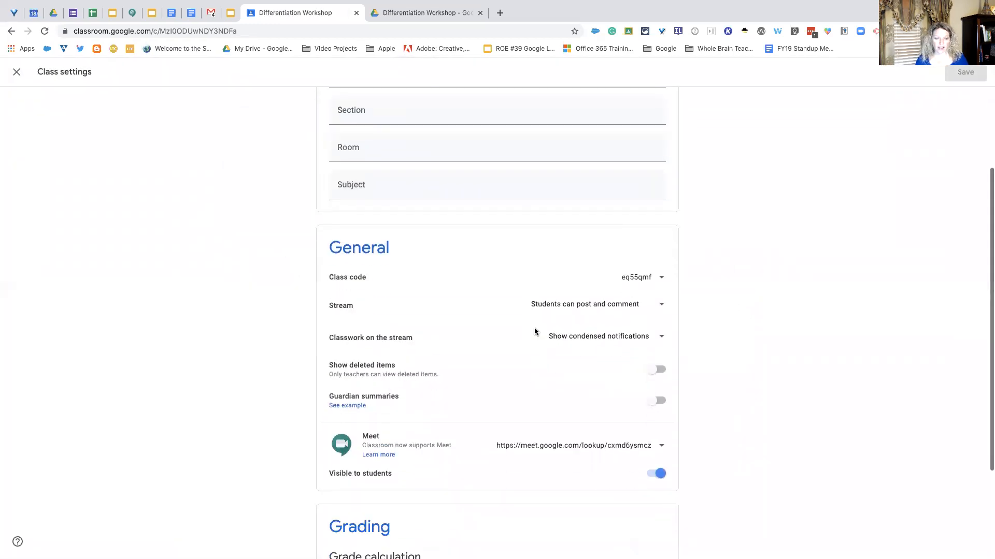
{"action": "left_click", "coordinate": [662, 340]}
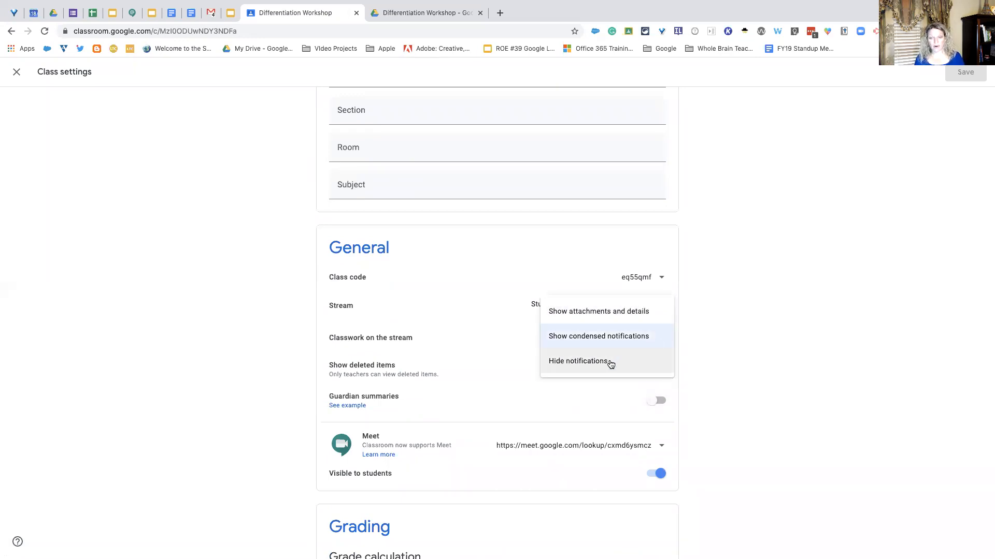
{"action": "left_click", "coordinate": [603, 344]}
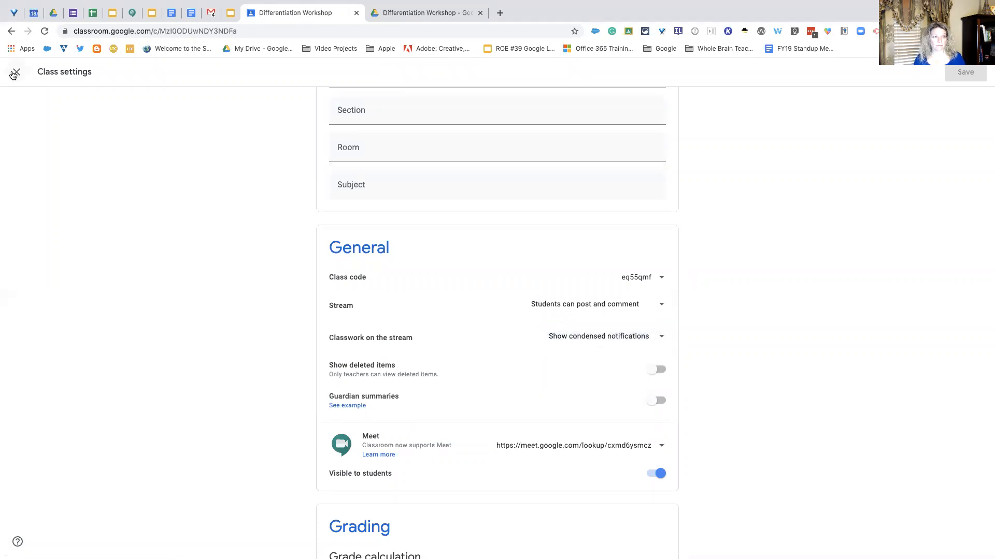
{"action": "left_click", "coordinate": [15, 71]}
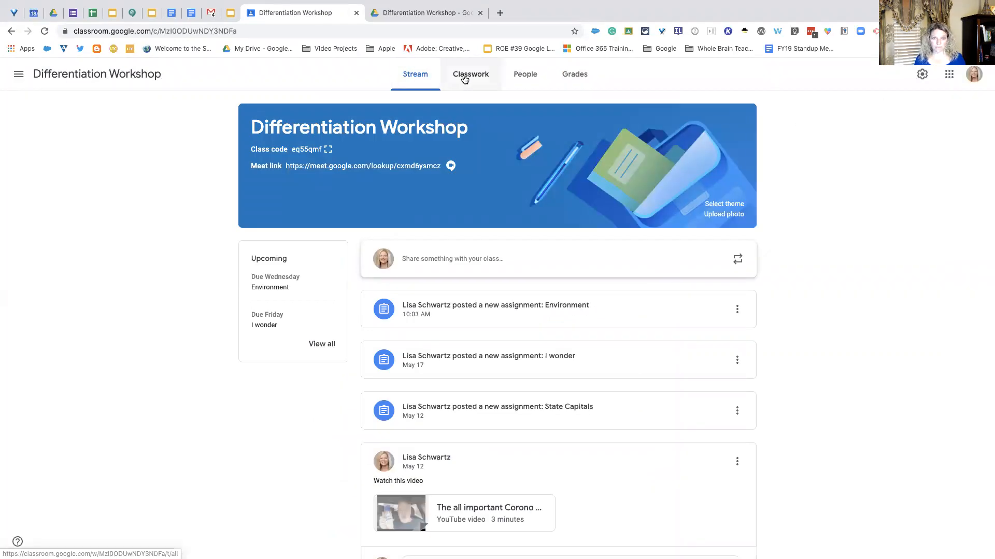
Step: Open the posted Environment assignment for editing from the classwork list, review its points options, and save it
{"action": "left_click", "coordinate": [465, 80]}
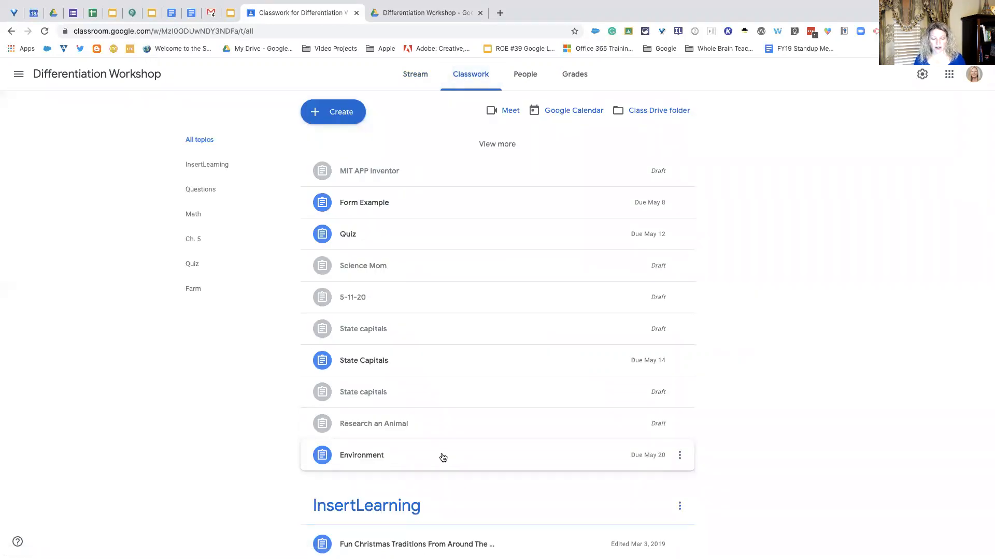
{"action": "left_click", "coordinate": [680, 459]}
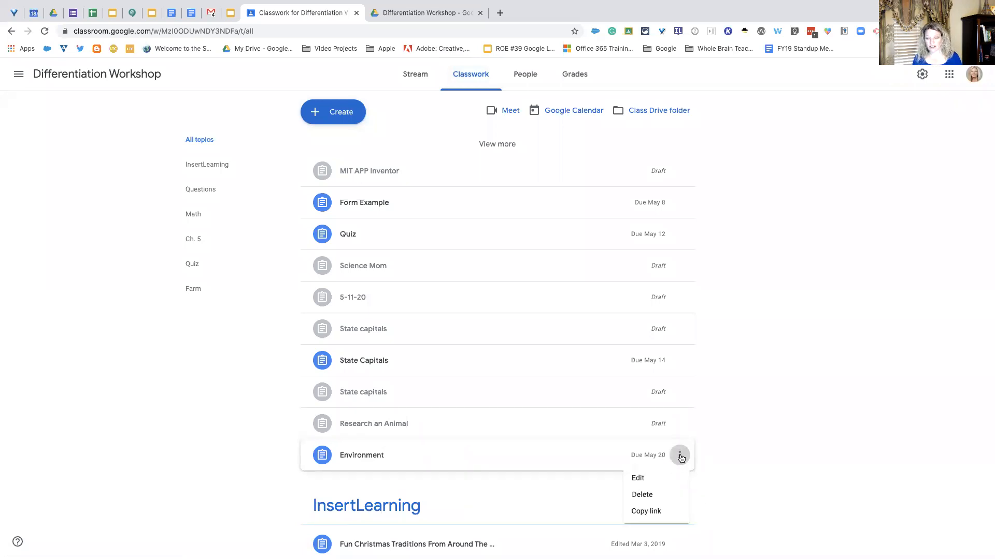
{"action": "left_click", "coordinate": [660, 477]}
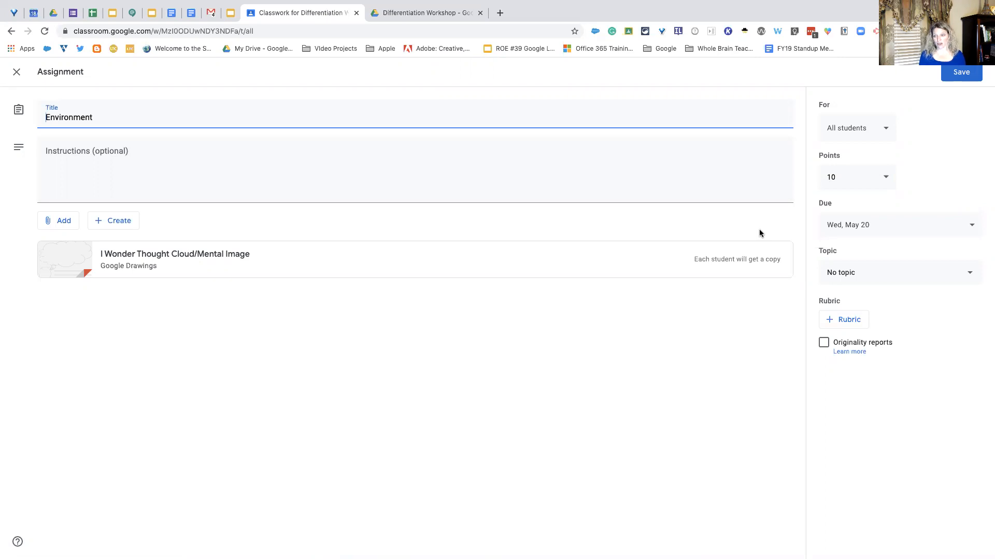
{"action": "left_click", "coordinate": [887, 179]}
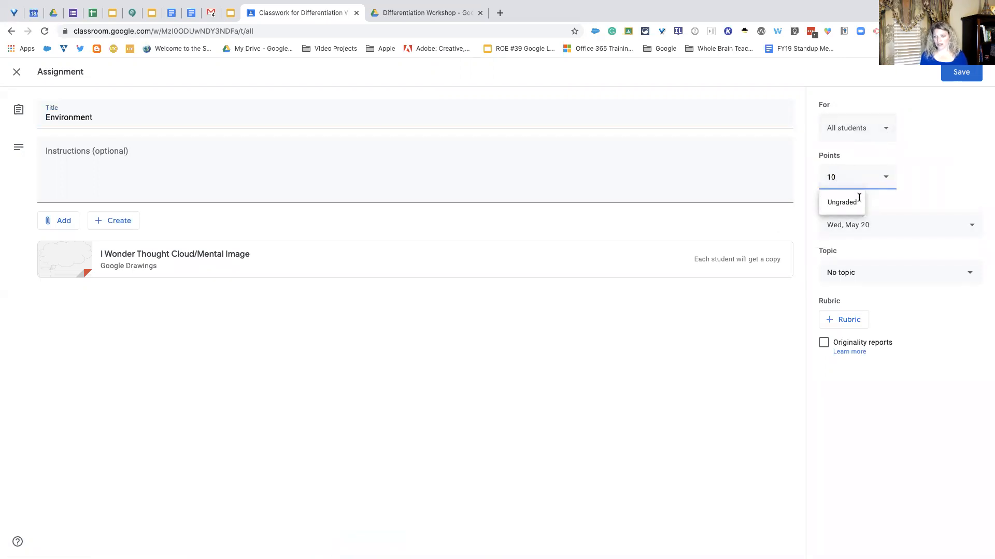
{"action": "left_click", "coordinate": [763, 262]}
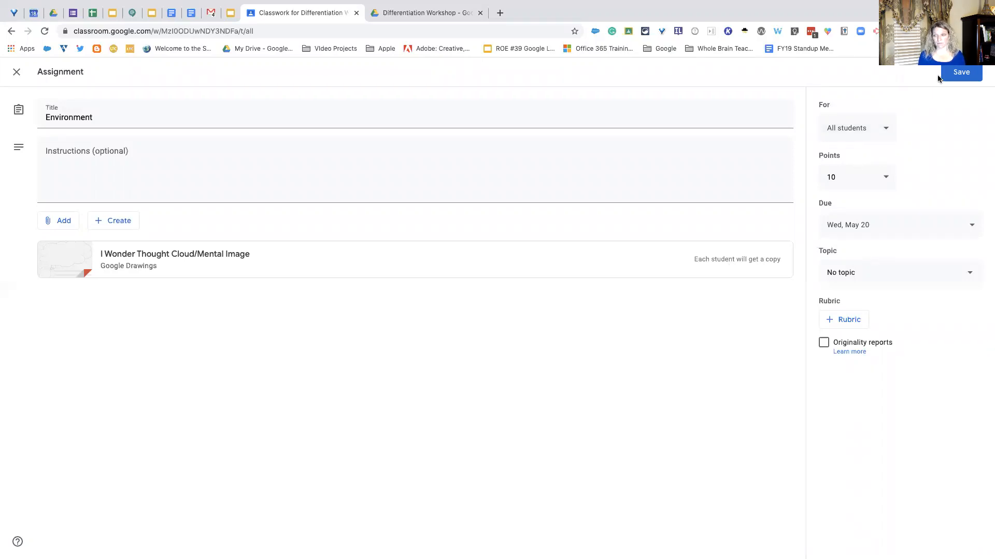
{"action": "left_click", "coordinate": [956, 73]}
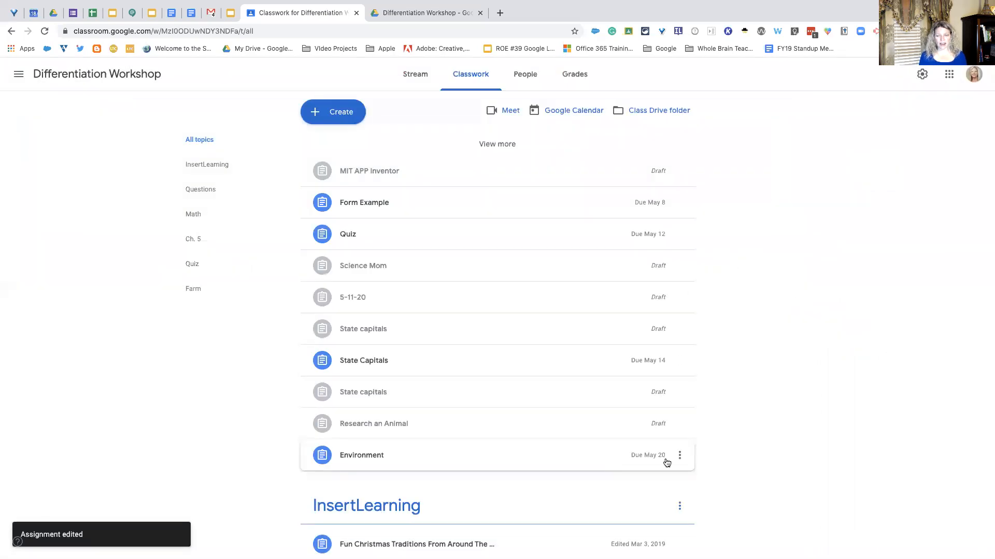
{"action": "left_click", "coordinate": [680, 457]}
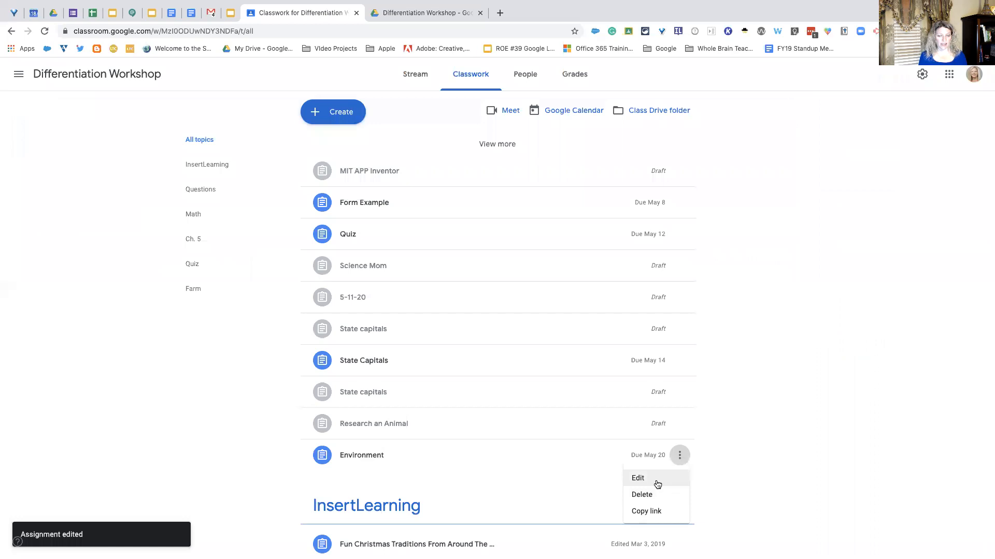
Step: Create a new assignment and attach the "[Template] I Wonder Thought Cloud/Mental Image" drawing from the recent Google Drive files
{"action": "left_click", "coordinate": [336, 109]}
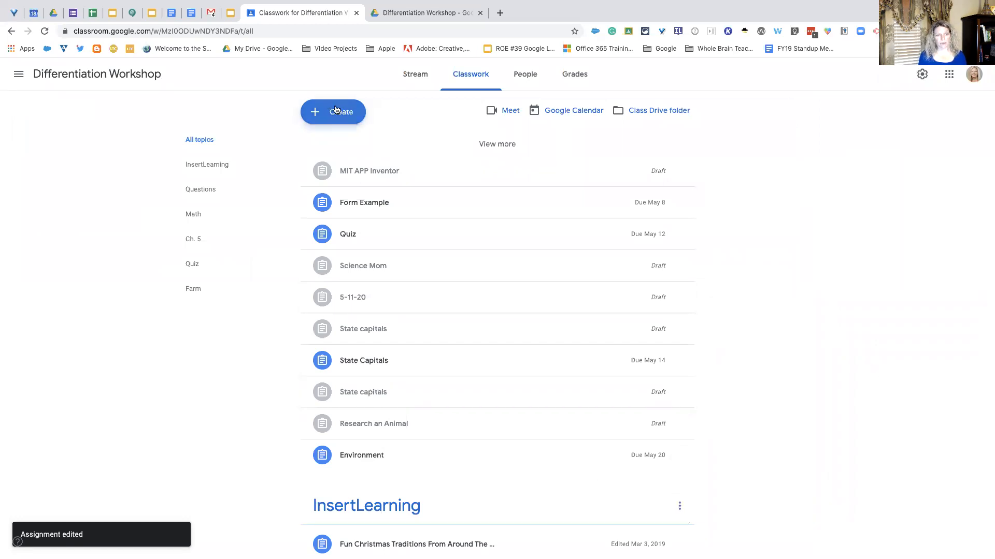
{"action": "left_click", "coordinate": [337, 111]}
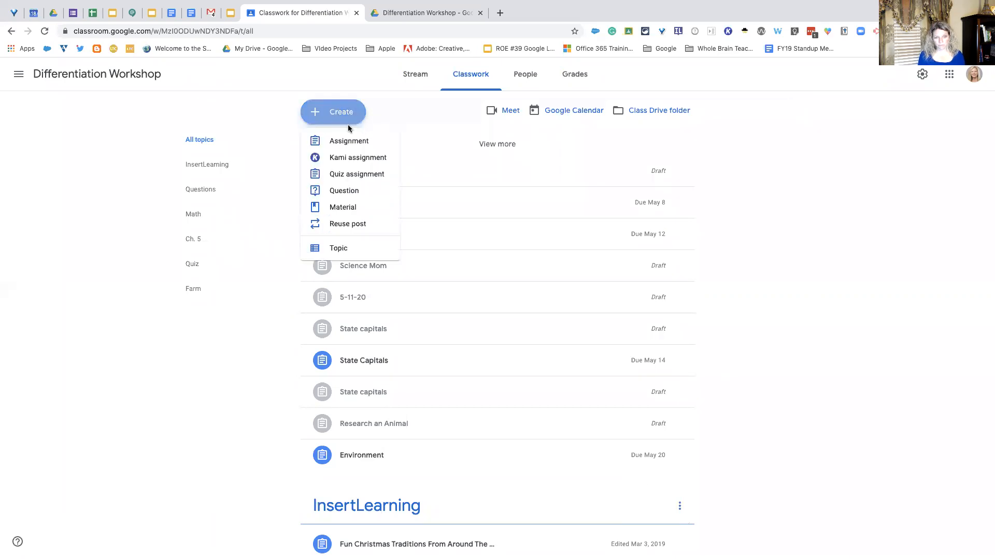
{"action": "left_click", "coordinate": [357, 146]}
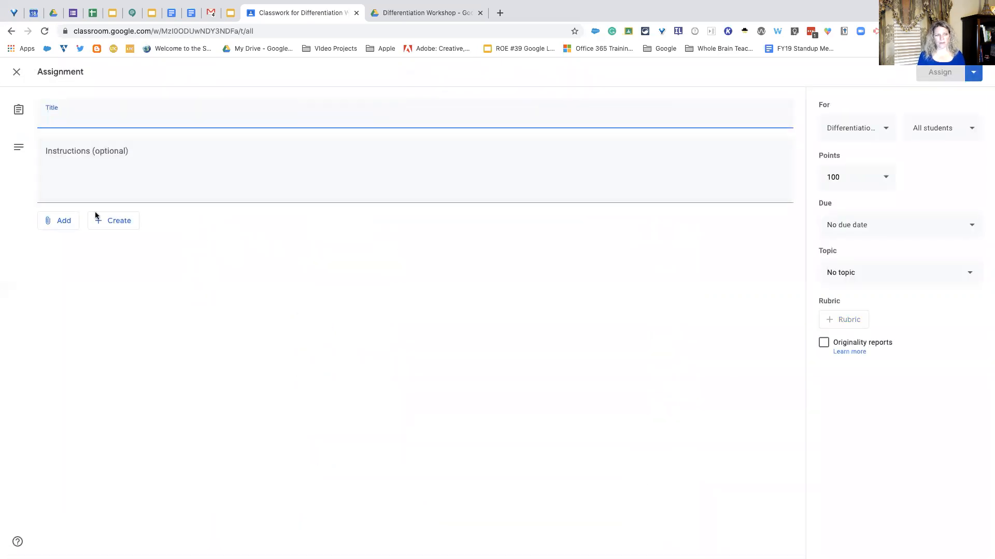
{"action": "left_click", "coordinate": [65, 222]}
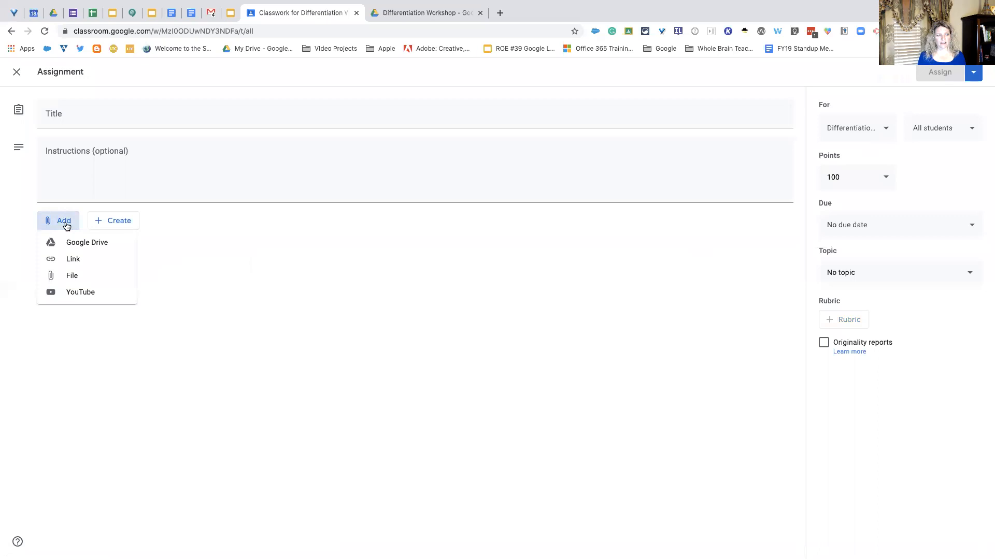
{"action": "left_click", "coordinate": [69, 244]}
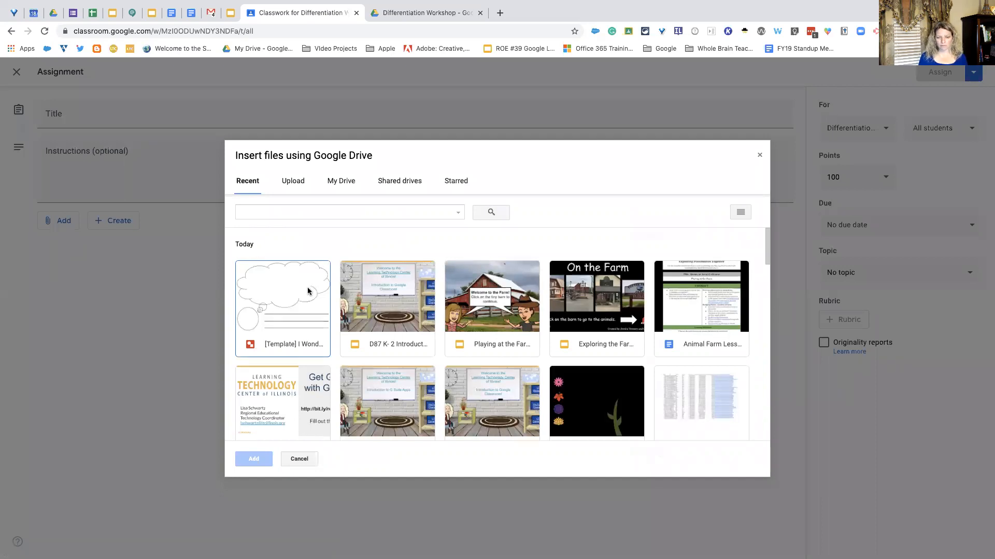
{"action": "left_click", "coordinate": [307, 292]}
{"action": "left_click", "coordinate": [255, 458]}
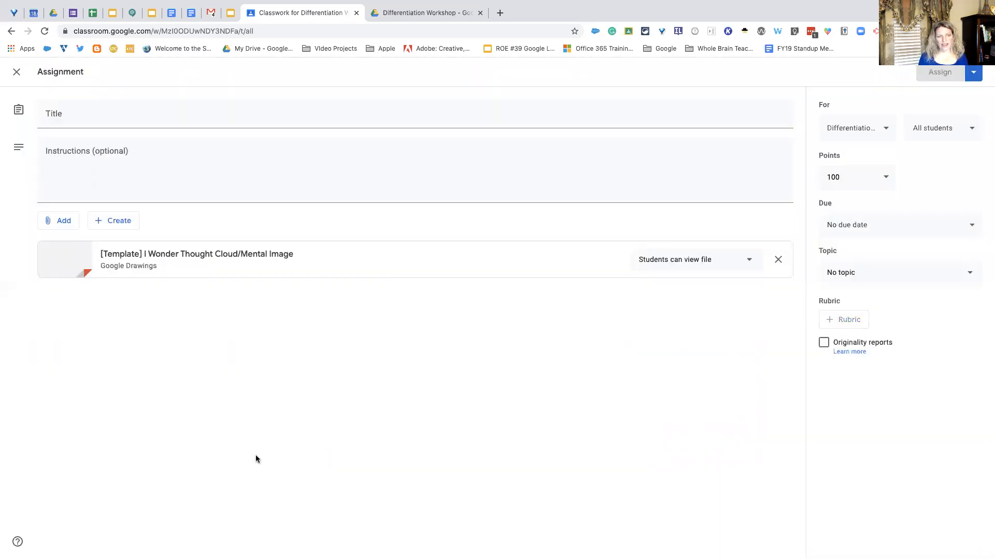
Step: Set the attached drawing to "Students can edit file" and title the assignment "sample"
{"action": "left_click", "coordinate": [748, 261]}
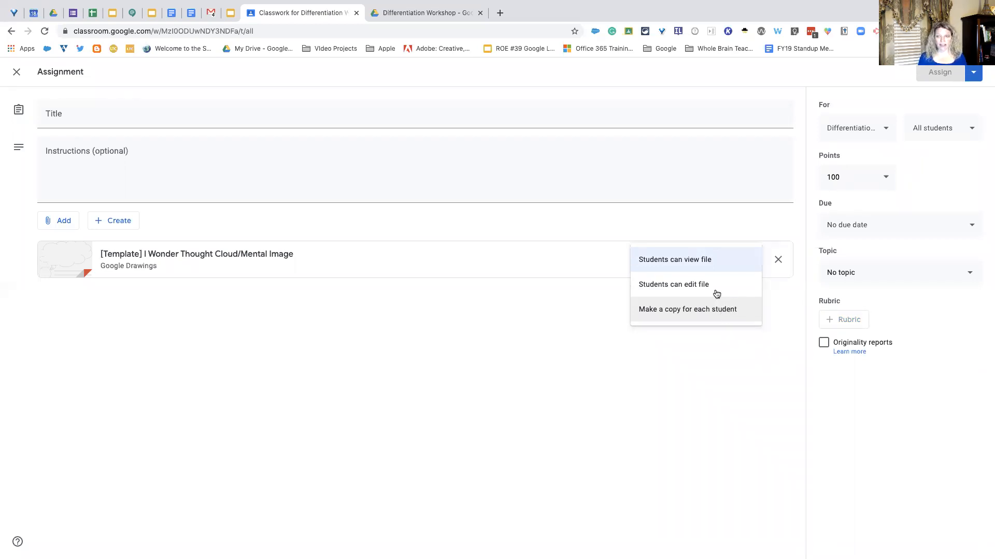
{"action": "left_click", "coordinate": [697, 289]}
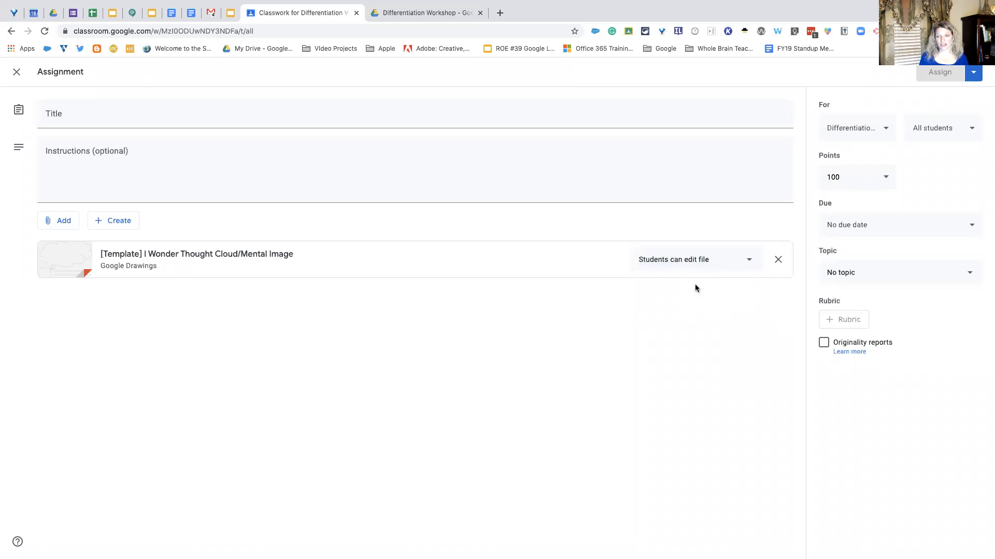
{"action": "left_click", "coordinate": [746, 261]}
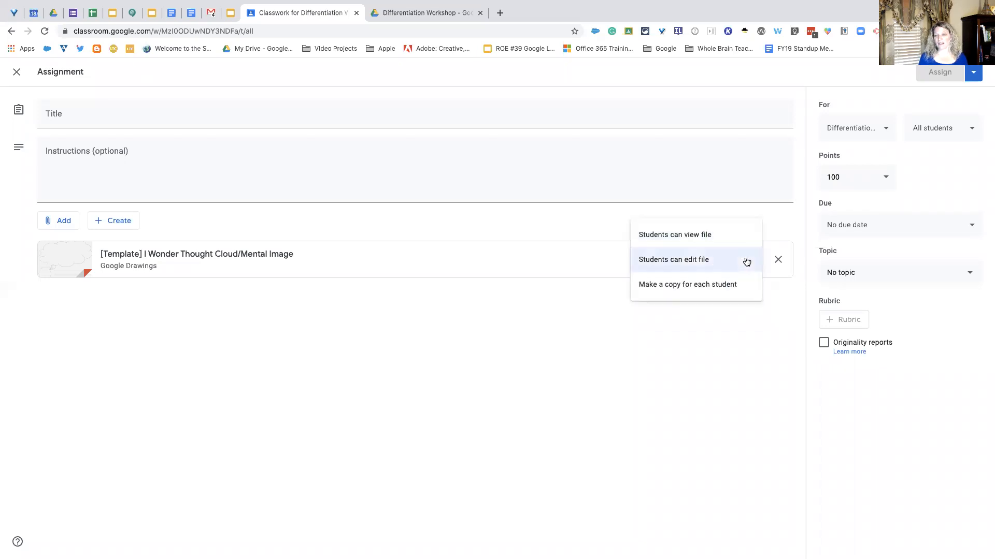
{"action": "left_click", "coordinate": [692, 256]}
{"action": "left_click", "coordinate": [210, 119]}
{"action": "type", "text": "sample"}
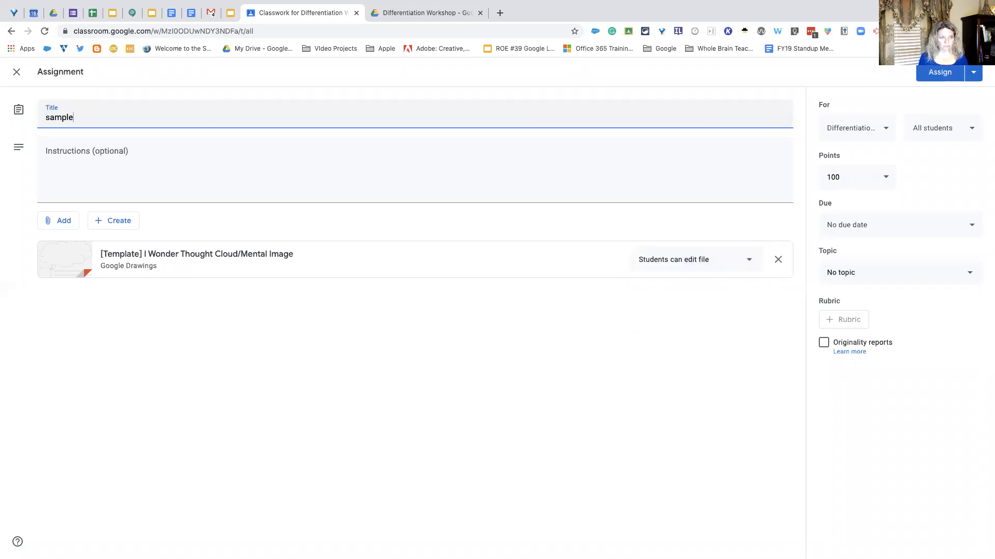
Step: Try adding the Rubrics class as a recipient, then restore the single class and review its student list
{"action": "left_click", "coordinate": [877, 136]}
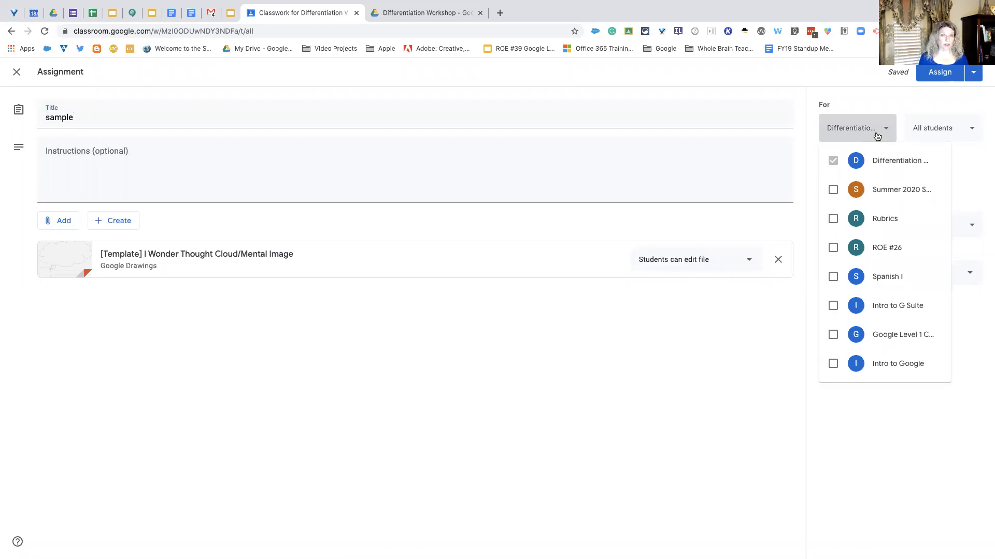
{"action": "left_click", "coordinate": [832, 219]}
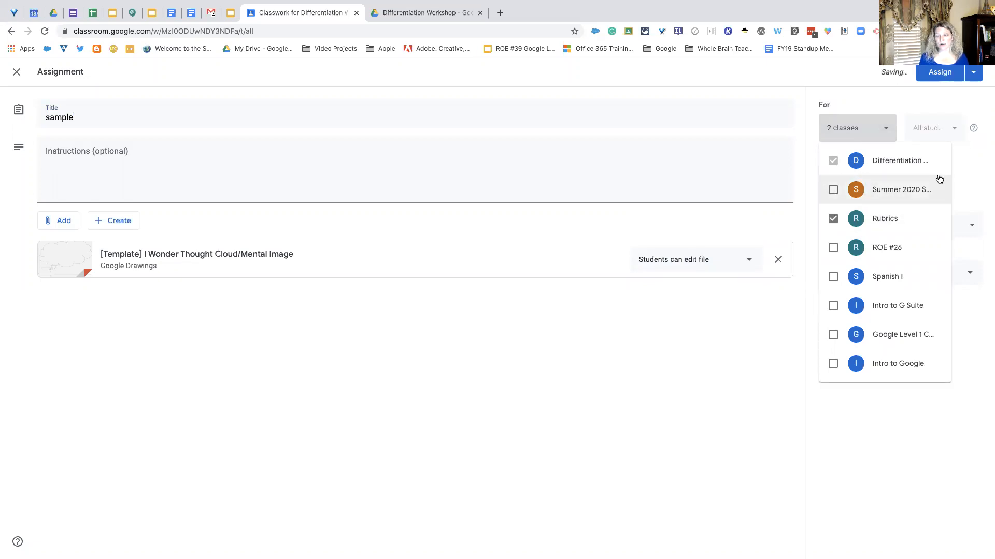
{"action": "left_click", "coordinate": [956, 132]}
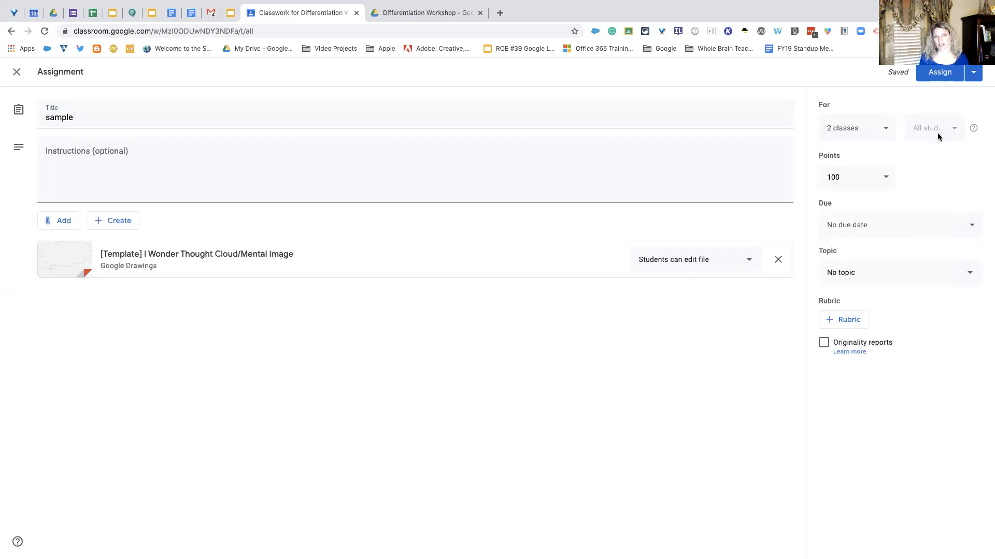
{"action": "left_click", "coordinate": [881, 129]}
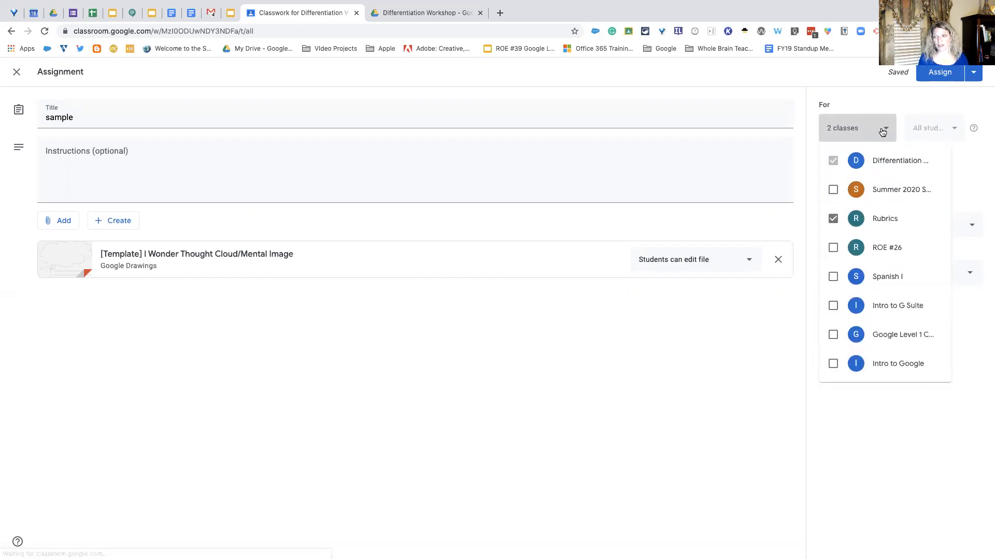
{"action": "left_click", "coordinate": [832, 218]}
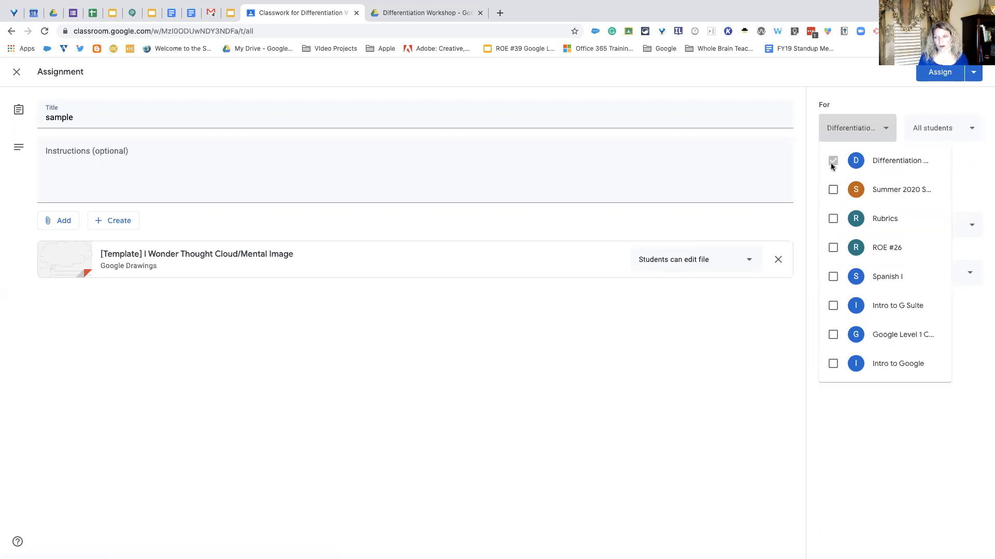
{"action": "left_click", "coordinate": [973, 132]}
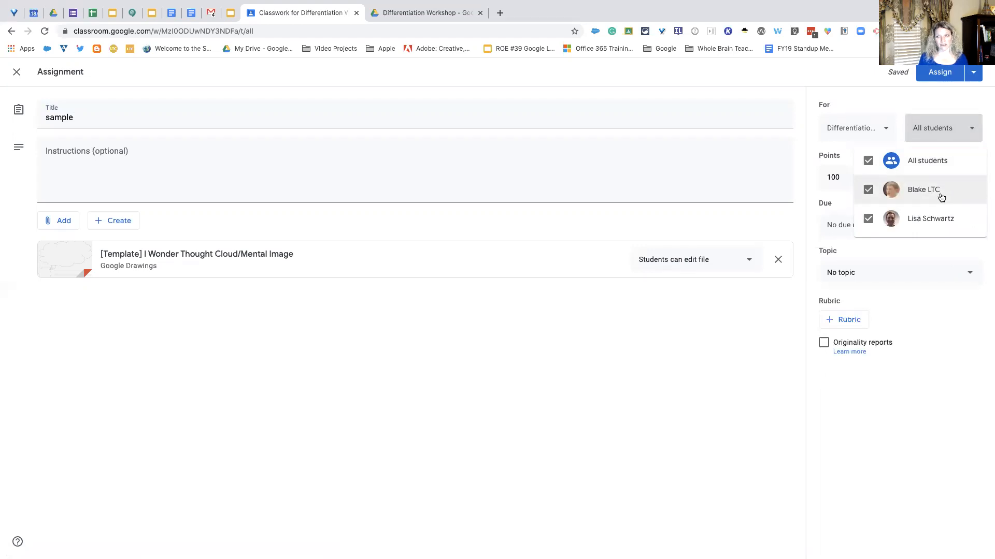
{"action": "left_click", "coordinate": [903, 109]}
Step: Add the Rubrics class to the recipients of the "sample" assignment alongside Differentiation Workshop
{"action": "left_click", "coordinate": [881, 130]}
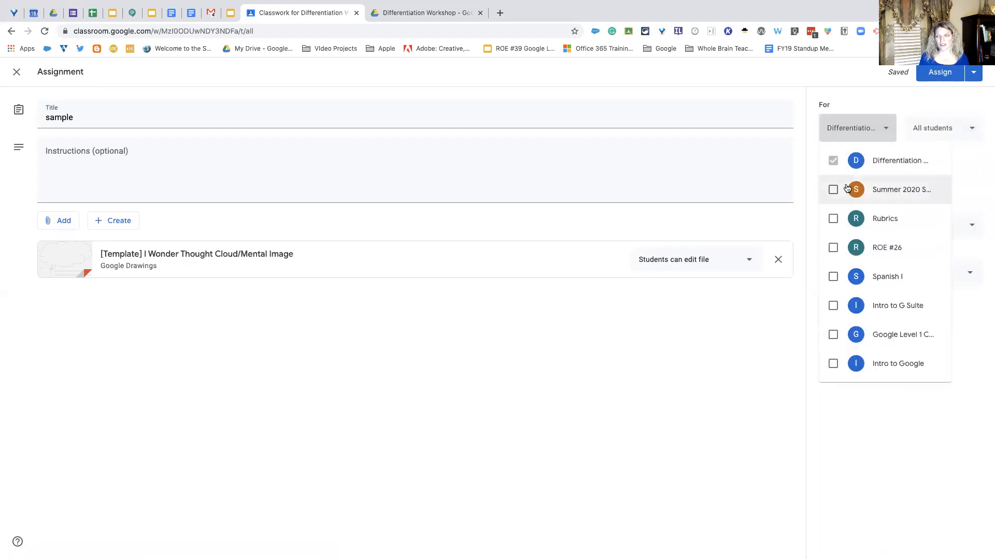
{"action": "left_click", "coordinate": [833, 219]}
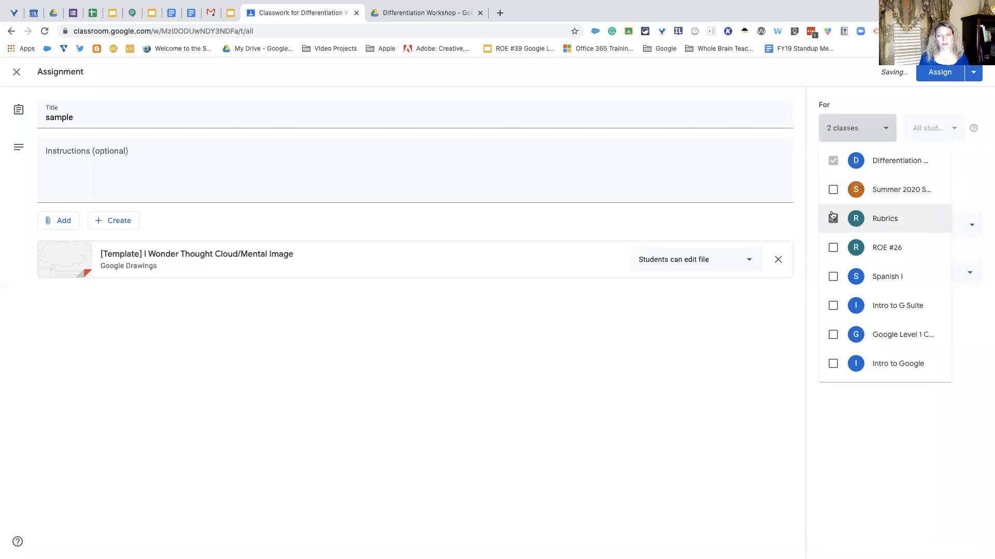
{"action": "left_click", "coordinate": [974, 76]}
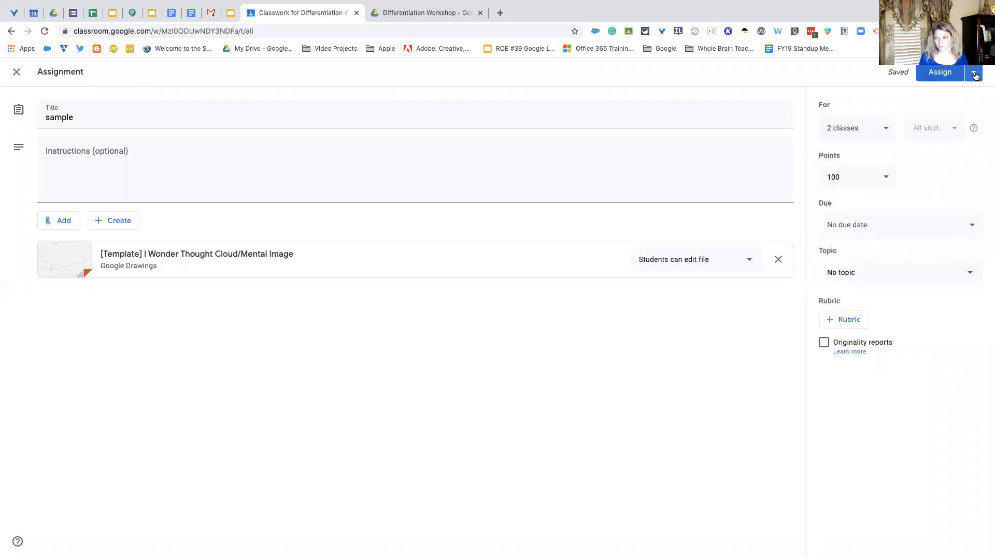
Step: Examine the assign, schedule and save-draft options available for the two-class "sample" assignment
{"action": "left_click", "coordinate": [975, 76]}
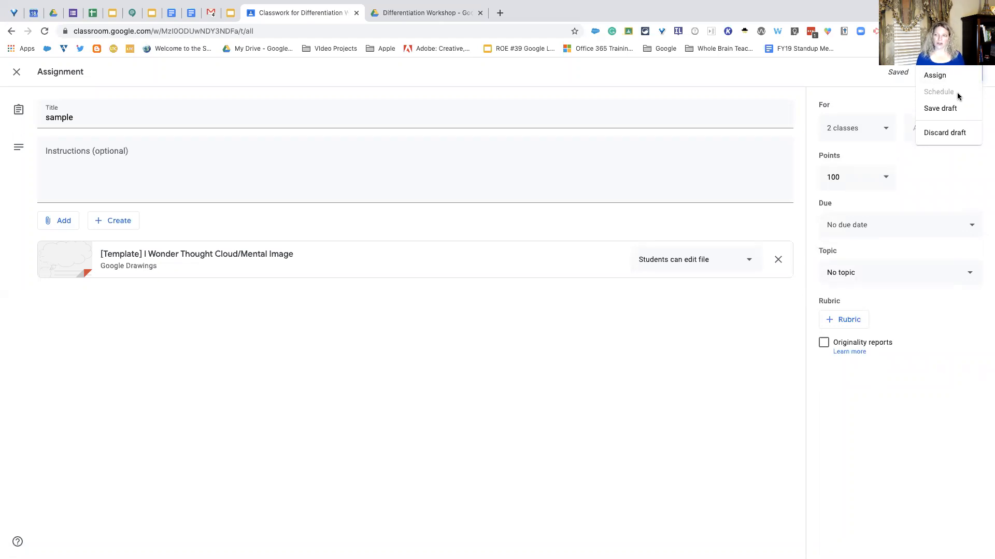
{"action": "right_click", "coordinate": [861, 76]}
{"action": "left_click", "coordinate": [843, 91]}
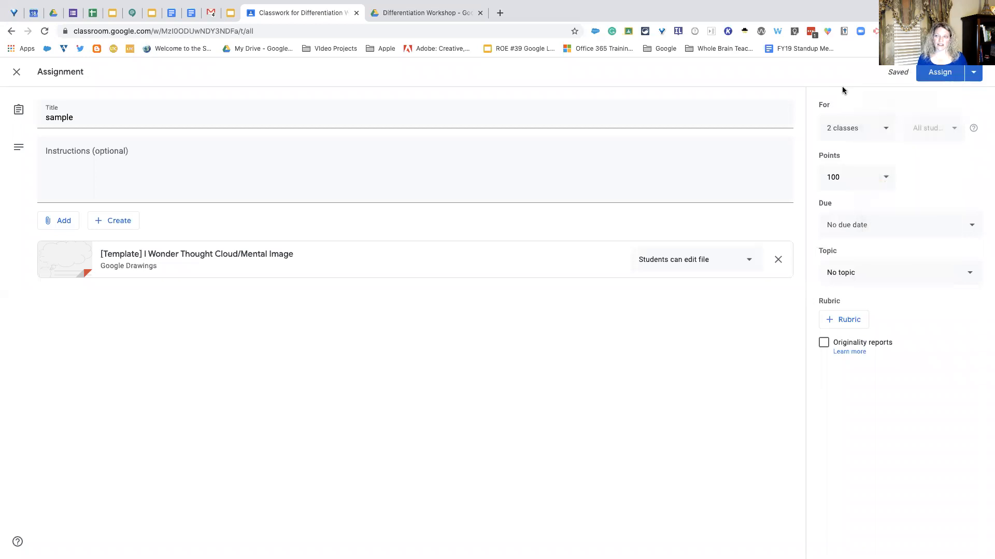
{"action": "left_click", "coordinate": [971, 76]}
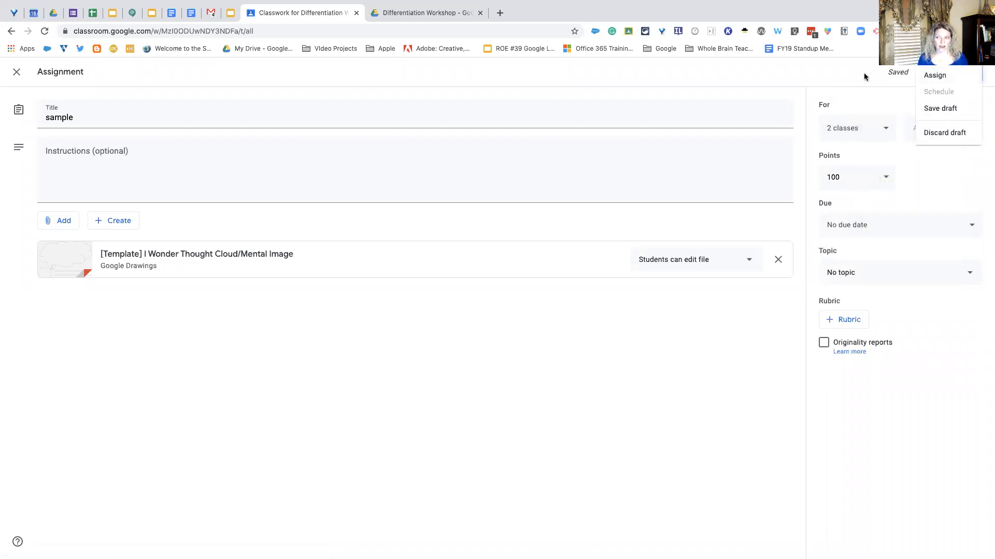
{"action": "left_click", "coordinate": [863, 76]}
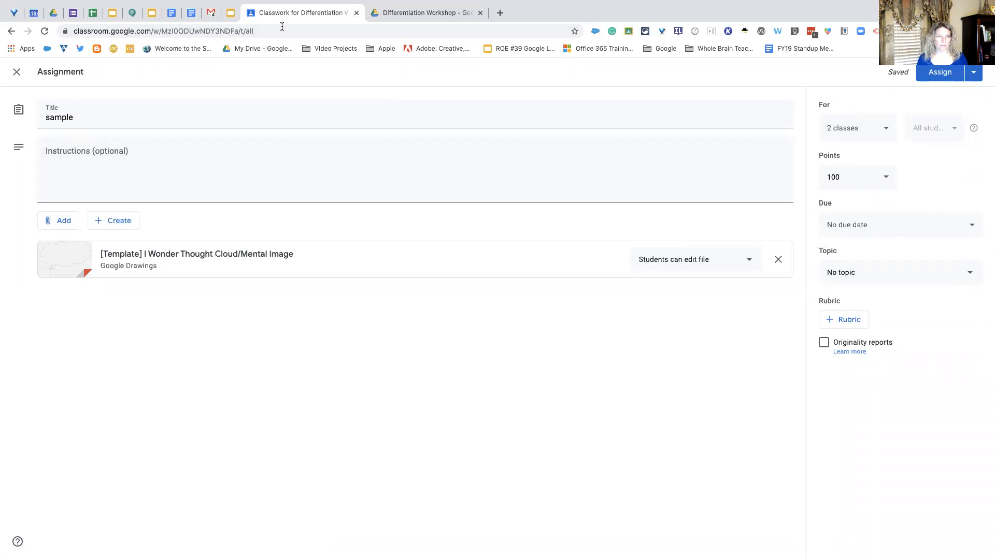
Step: Close the "sample" assignment without assigning it, keeping it as a draft, and review the class's list of assignments
{"action": "left_click", "coordinate": [17, 73]}
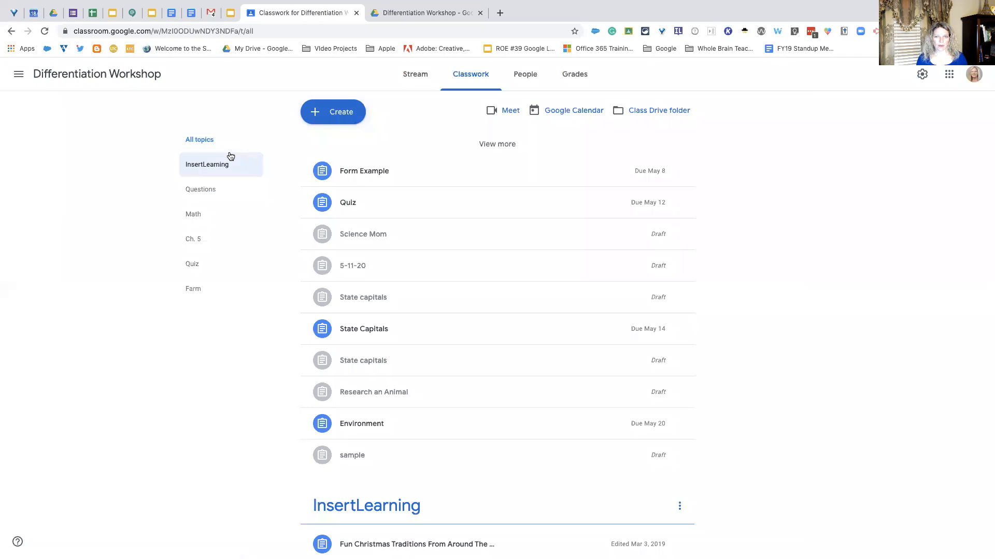
{"action": "scroll", "coordinate": [231, 155], "scroll_direction": "down", "scroll_amount": 2}
{"action": "scroll", "coordinate": [230, 156], "scroll_direction": "up", "scroll_amount": 2}
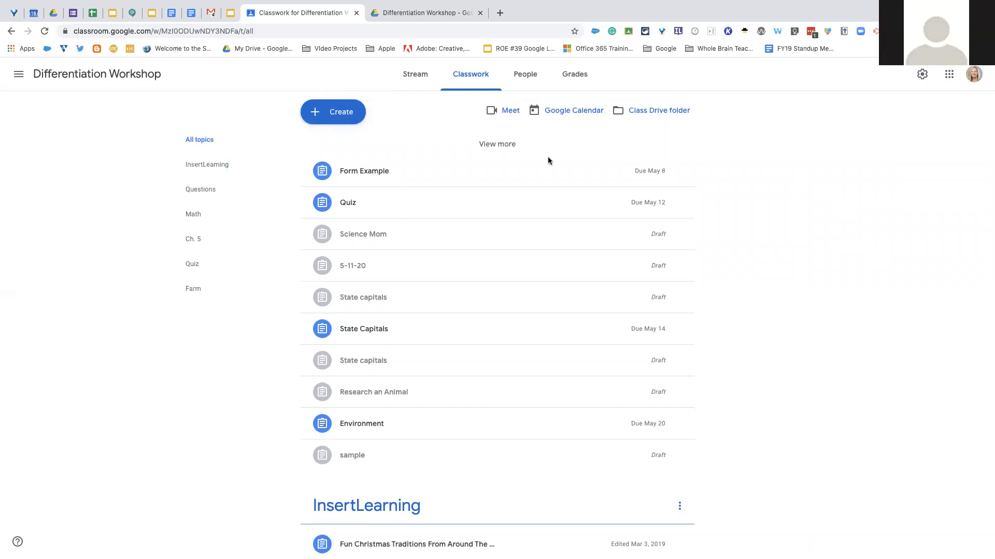
Step: Open the Differentiation Workshop roster and review the teacher invitation form and the co-teacher's options without changing anything
{"action": "left_click", "coordinate": [527, 78]}
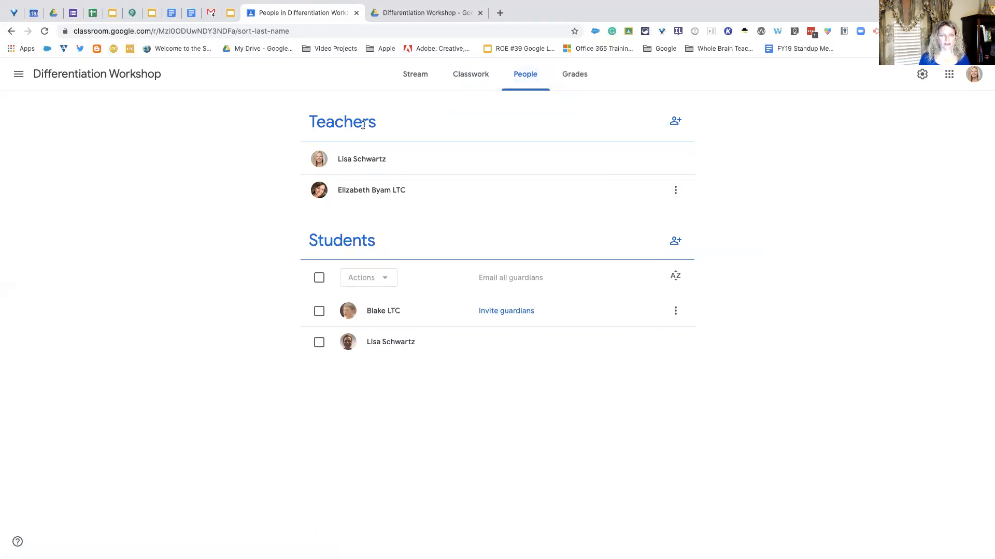
{"action": "left_click", "coordinate": [676, 122]}
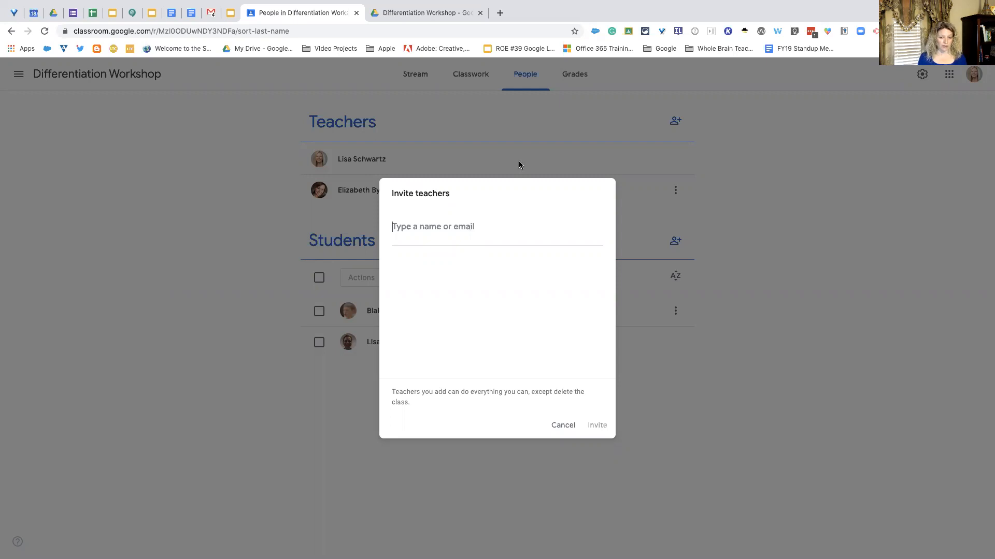
{"action": "left_click", "coordinate": [566, 426]}
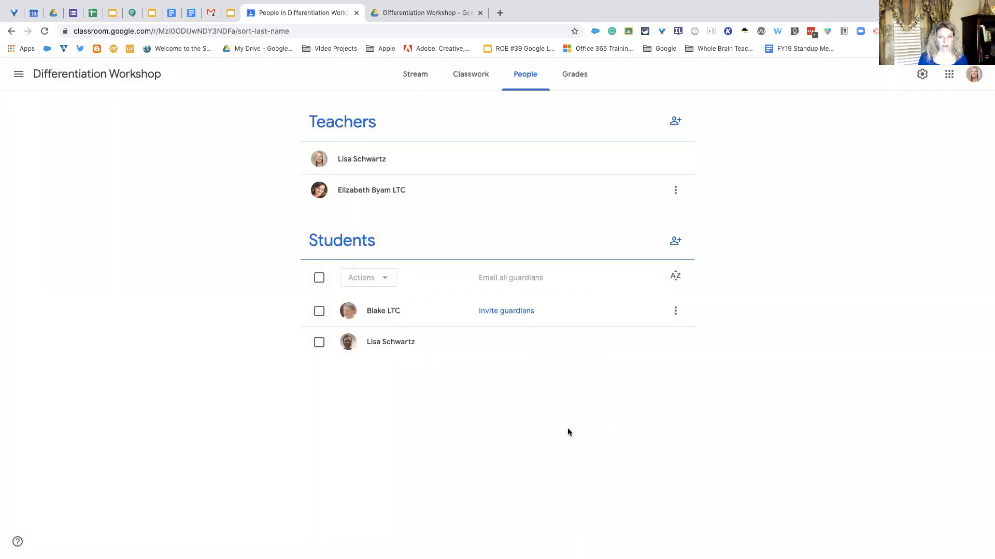
{"action": "left_click", "coordinate": [674, 192]}
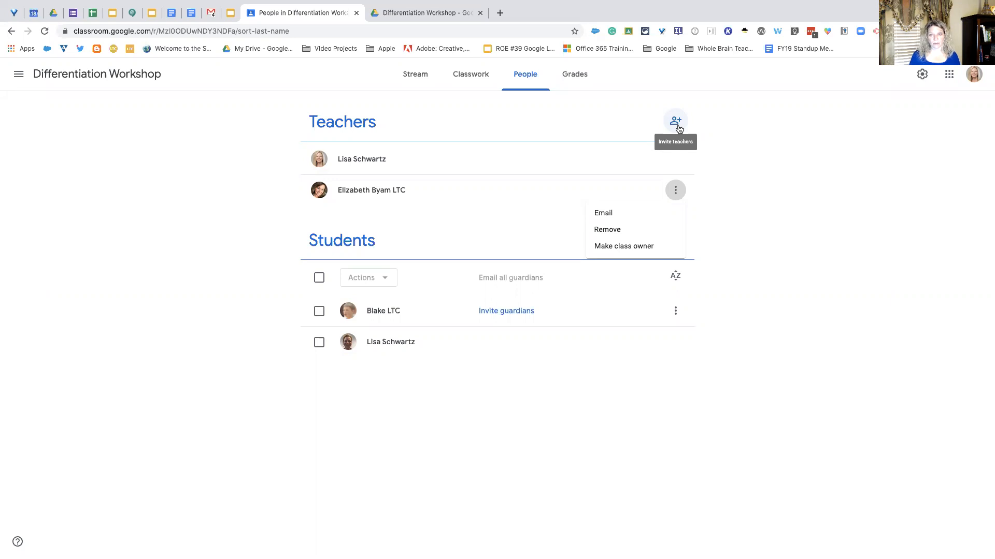
{"action": "left_click", "coordinate": [731, 82]}
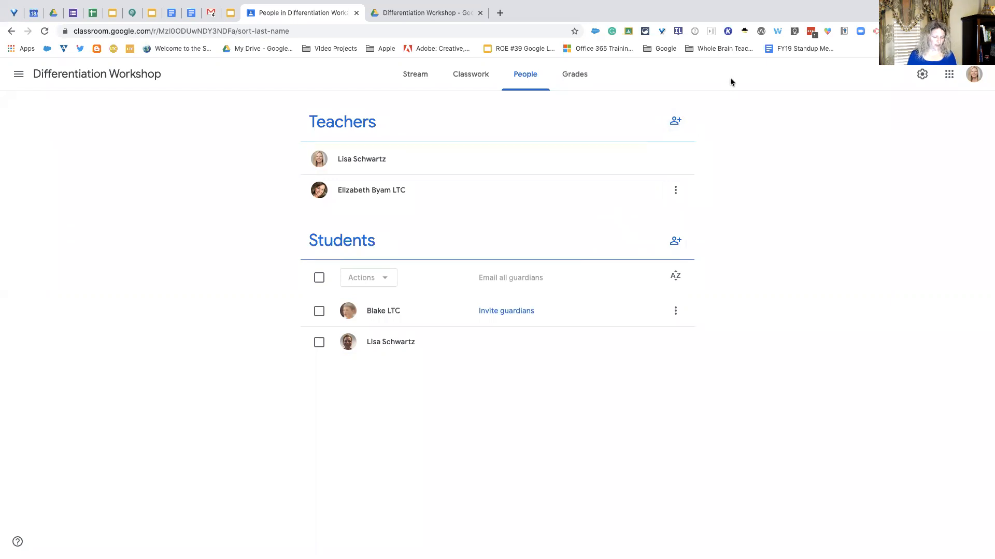
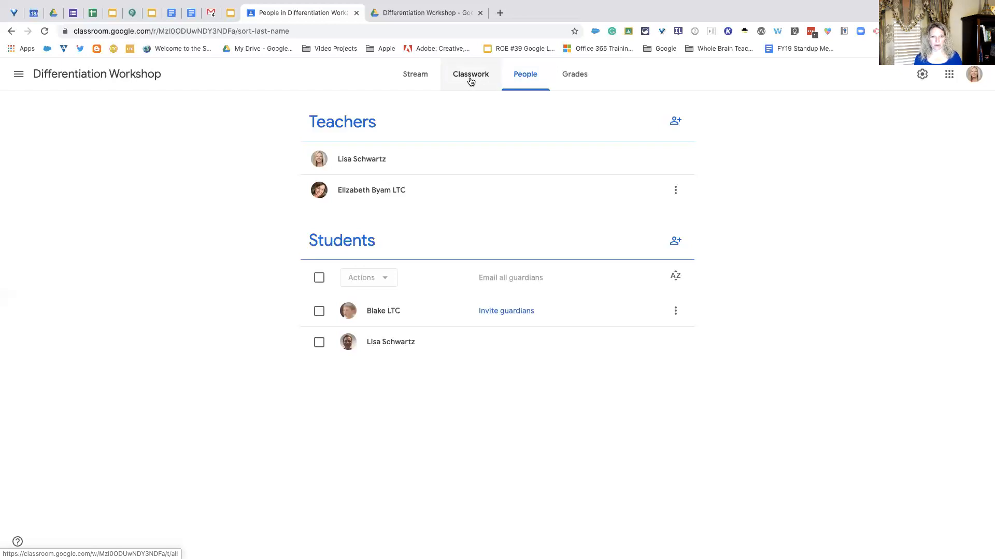
Step: Open the teacher to-do list covering the work to review in all classes
{"action": "left_click", "coordinate": [18, 75]}
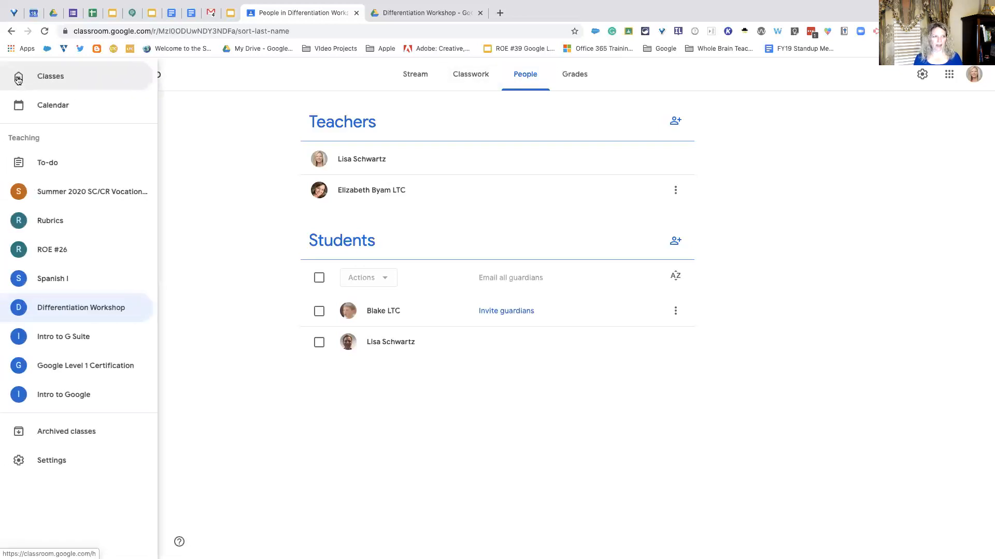
{"action": "left_click", "coordinate": [233, 98]}
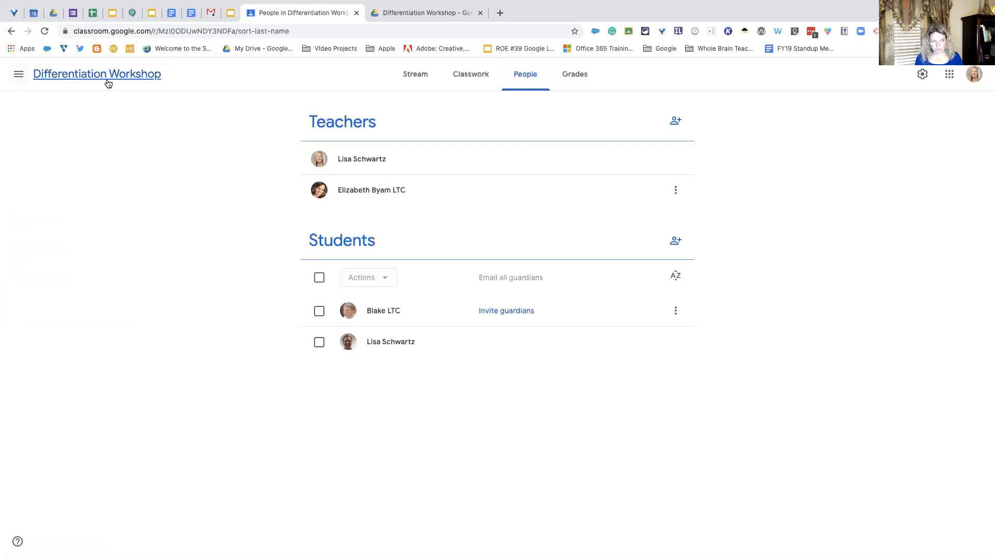
{"action": "left_click", "coordinate": [19, 78]}
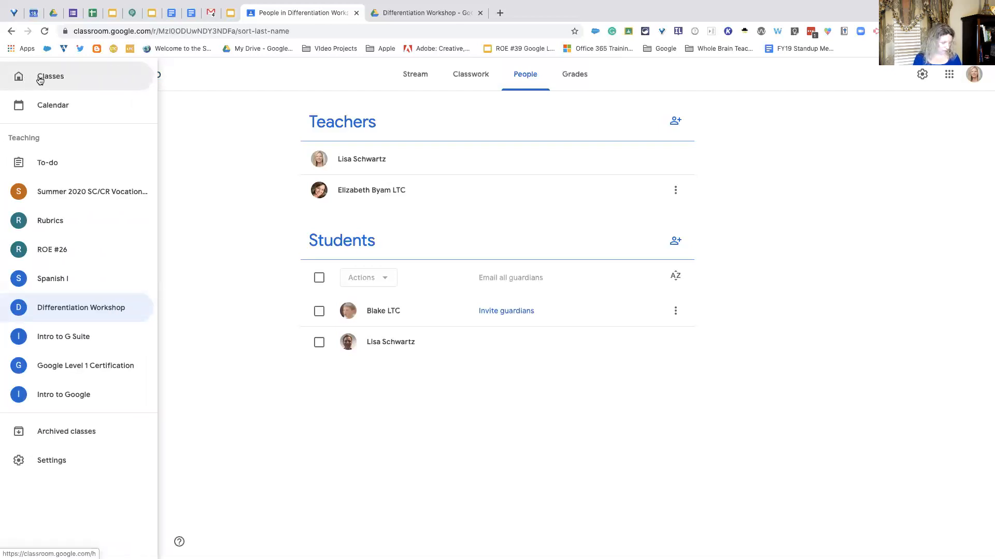
{"action": "left_click", "coordinate": [48, 163]}
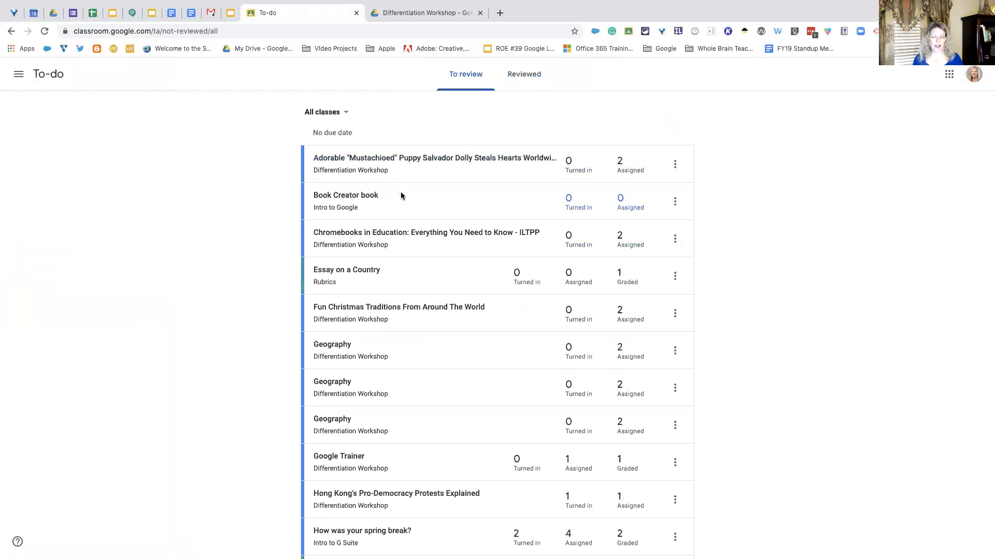
Step: From the to-do list, open the assigned student work for an Intro to G Suite "State capitals" assignment
{"action": "scroll", "coordinate": [401, 196], "scroll_direction": "down", "scroll_amount": 3}
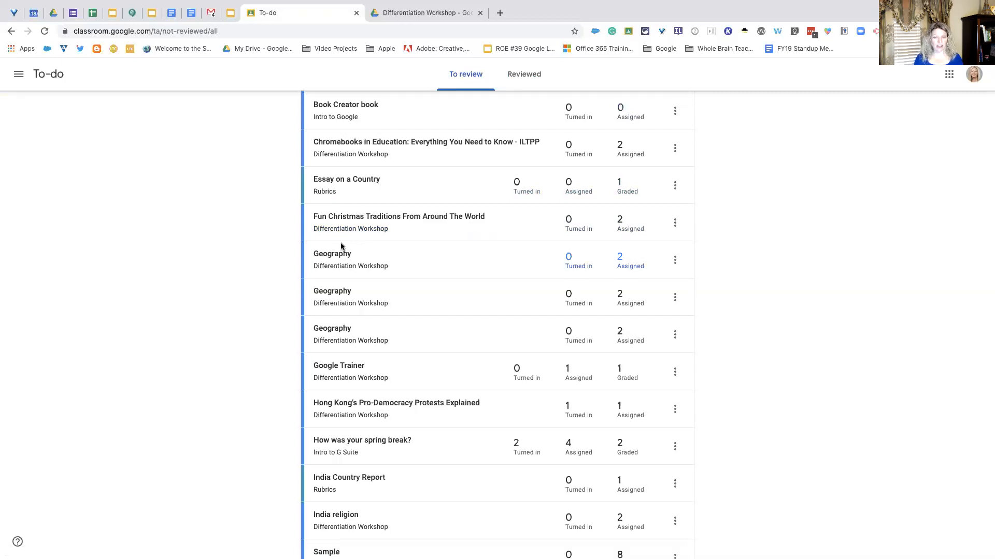
{"action": "scroll", "coordinate": [340, 247], "scroll_direction": "down", "scroll_amount": 6}
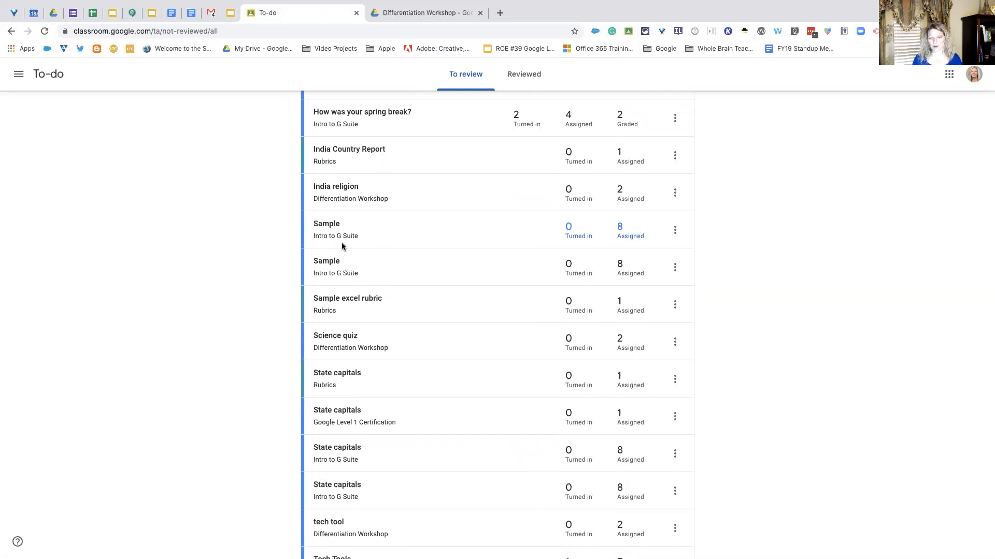
{"action": "scroll", "coordinate": [412, 265], "scroll_direction": "down", "scroll_amount": 3}
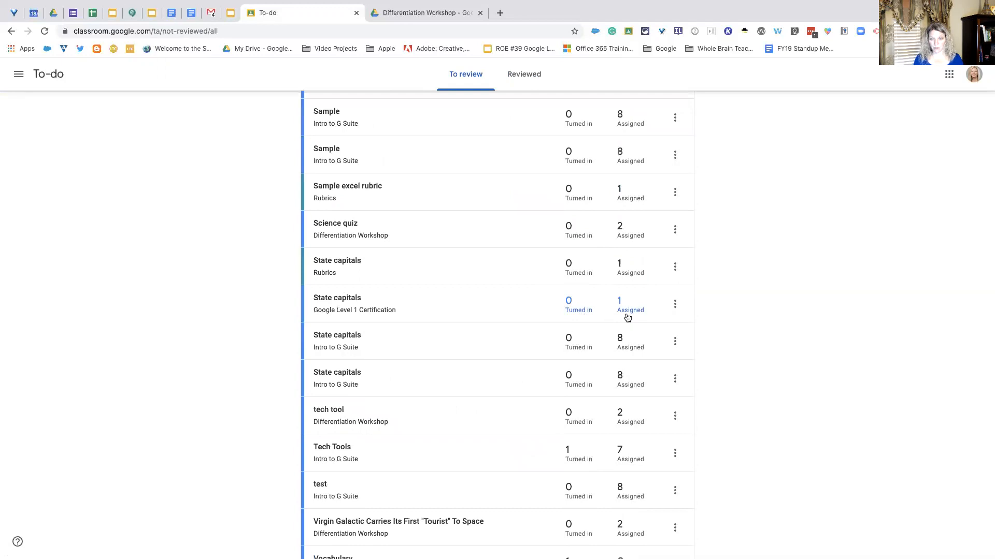
{"action": "left_click", "coordinate": [622, 346]}
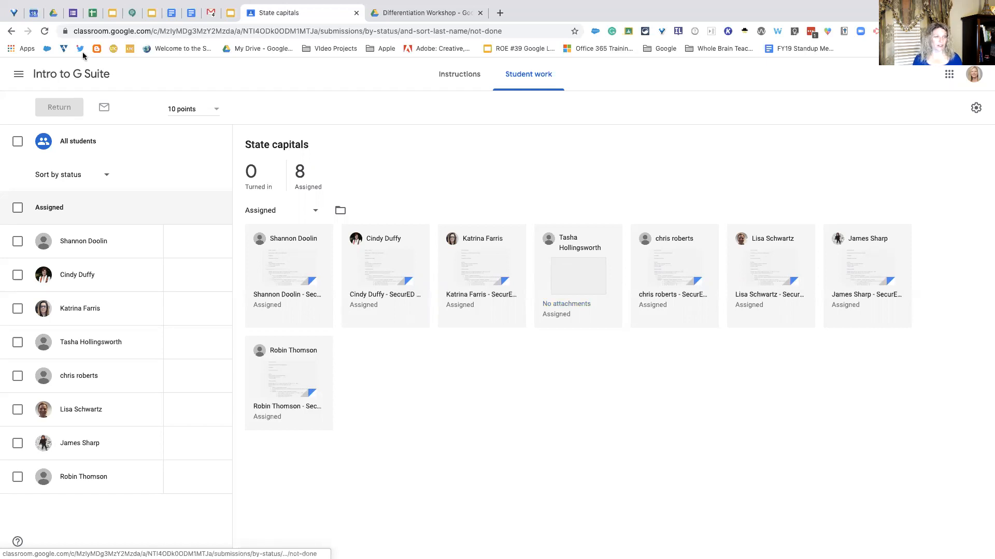
{"action": "right_click", "coordinate": [22, 74]}
{"action": "left_click", "coordinate": [136, 71]}
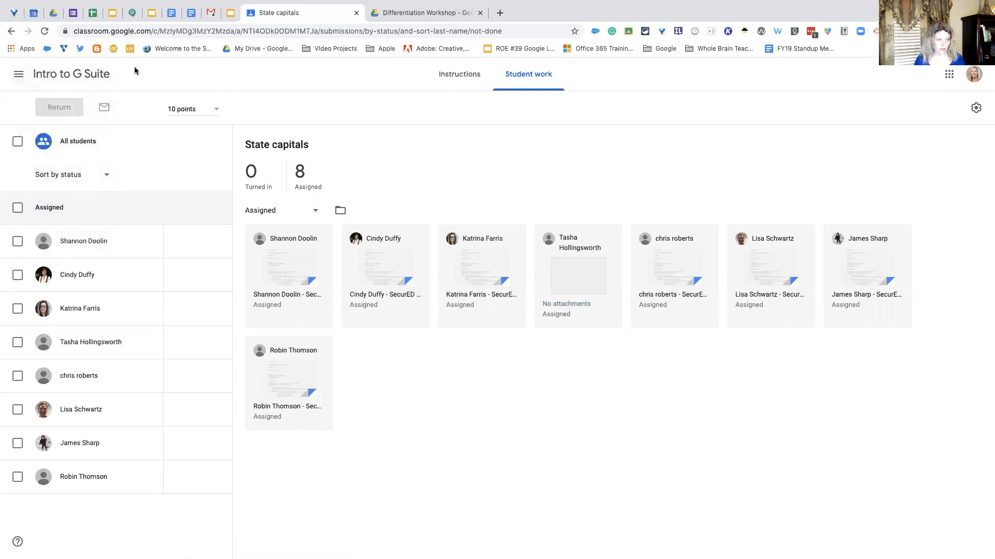
Step: Return to the teacher to-do list and view the work marked as reviewed for all classes
{"action": "left_click", "coordinate": [22, 79]}
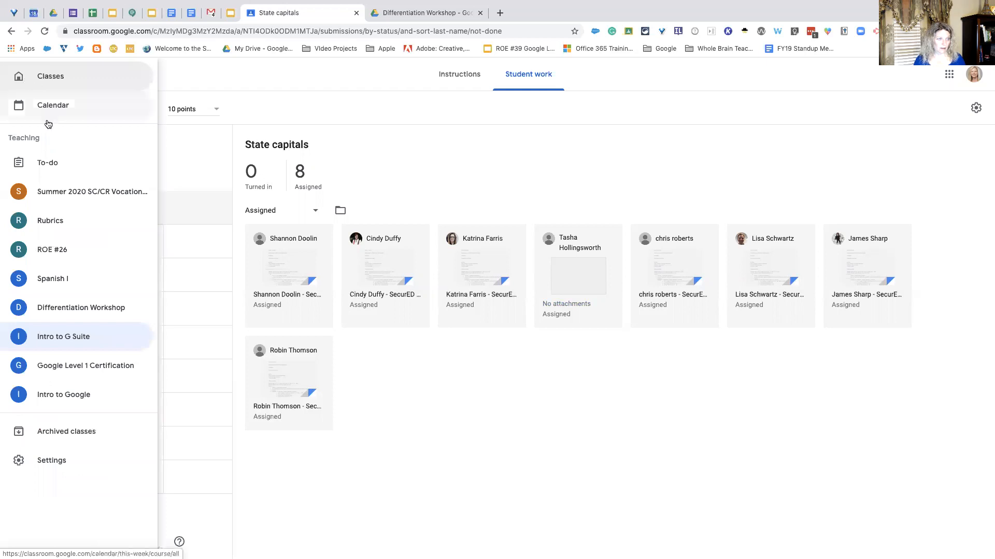
{"action": "left_click", "coordinate": [53, 162]}
{"action": "scroll", "coordinate": [405, 216], "scroll_direction": "up", "scroll_amount": 3}
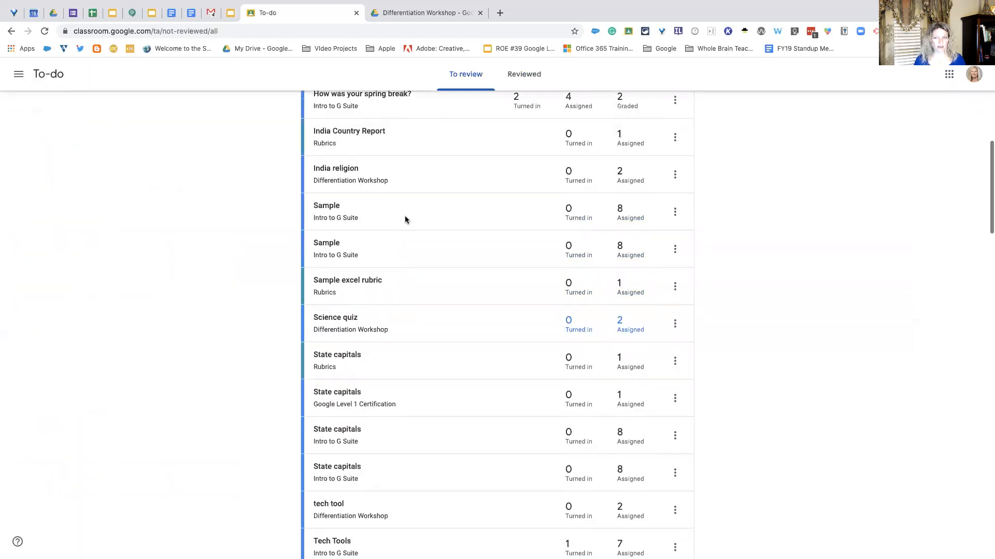
{"action": "left_click", "coordinate": [519, 78]}
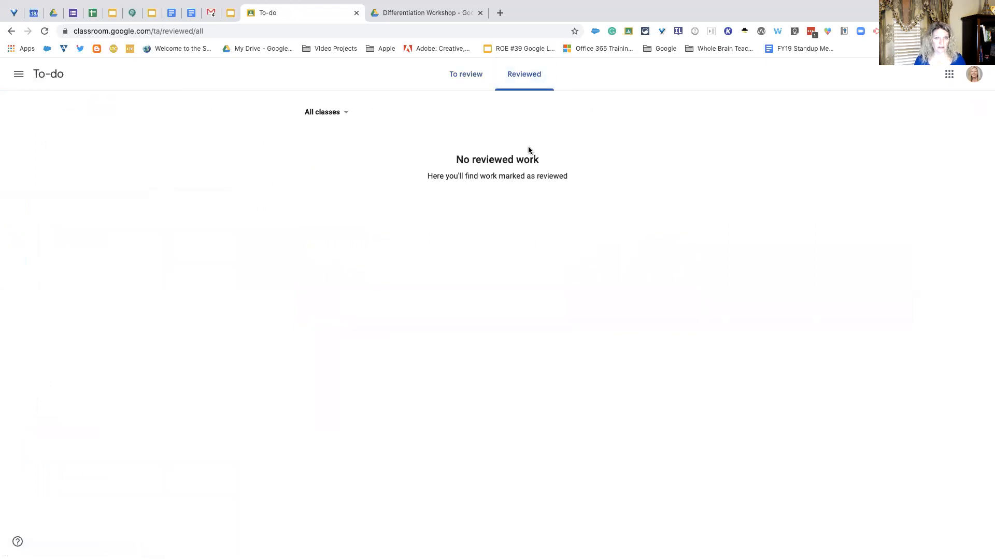
Step: Open the Classroom settings and switch the receiving of email notifications off and back on
{"action": "left_click", "coordinate": [14, 75]}
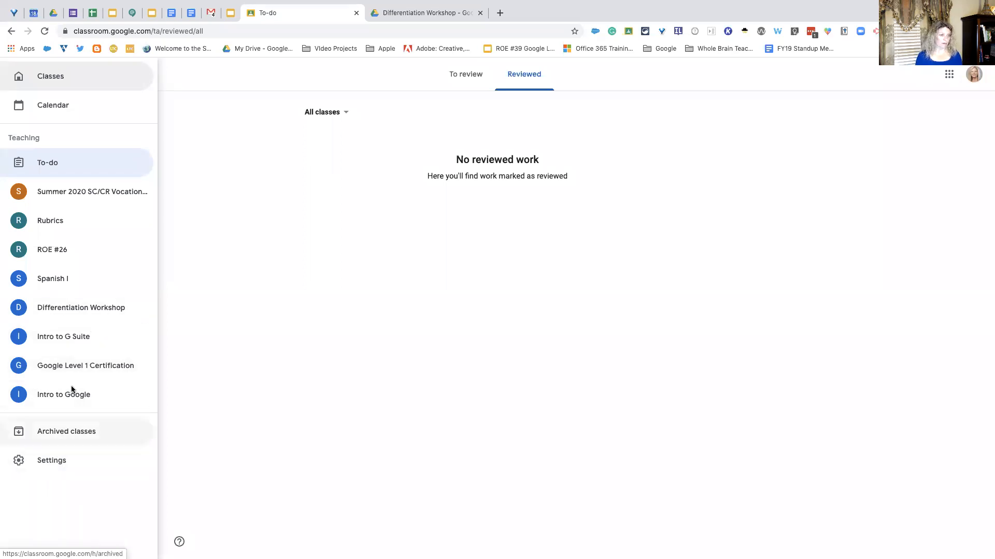
{"action": "left_click", "coordinate": [56, 467]}
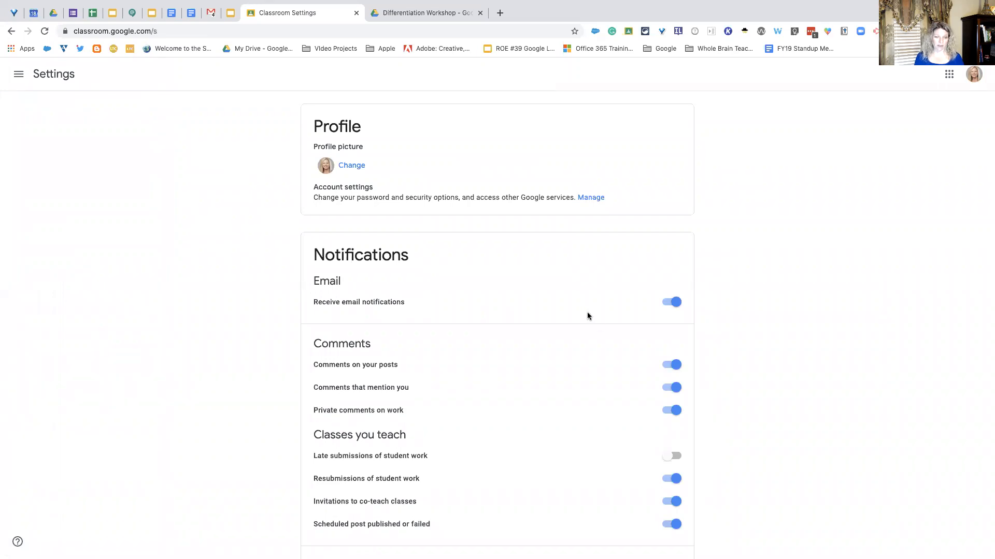
{"action": "left_click", "coordinate": [676, 303]}
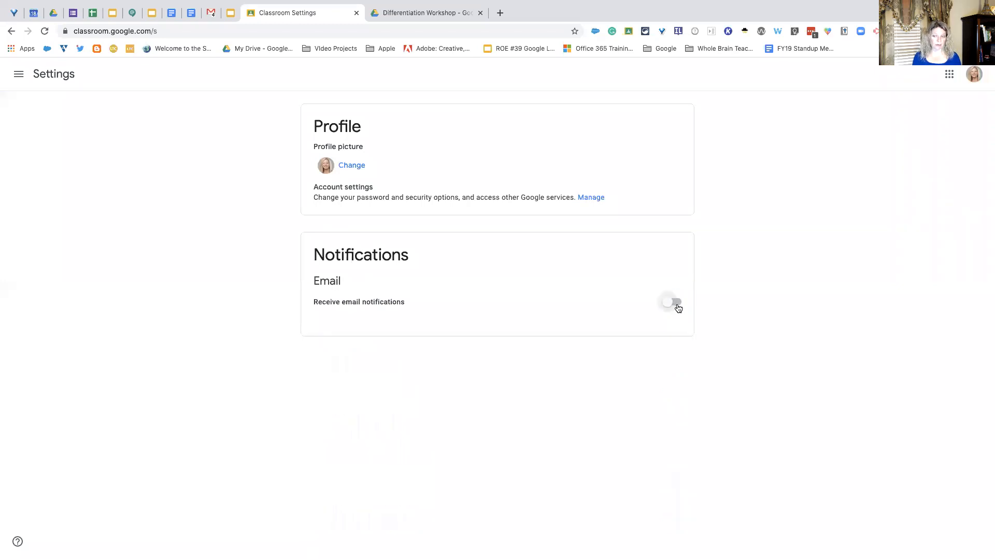
{"action": "left_click", "coordinate": [668, 304]}
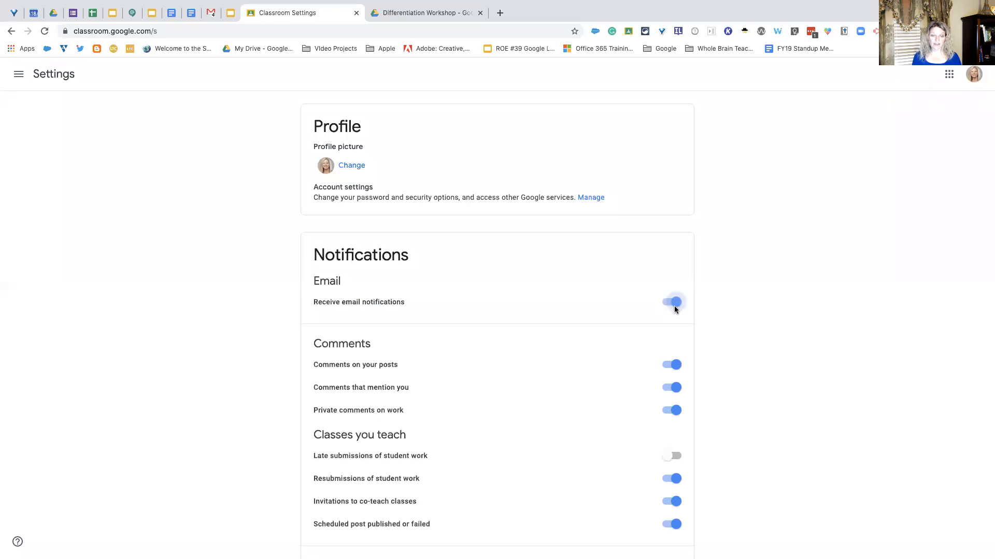
Step: Review the notification settings and expand the class notifications to examine the switch for each class
{"action": "scroll", "coordinate": [532, 370], "scroll_direction": "down", "scroll_amount": 2}
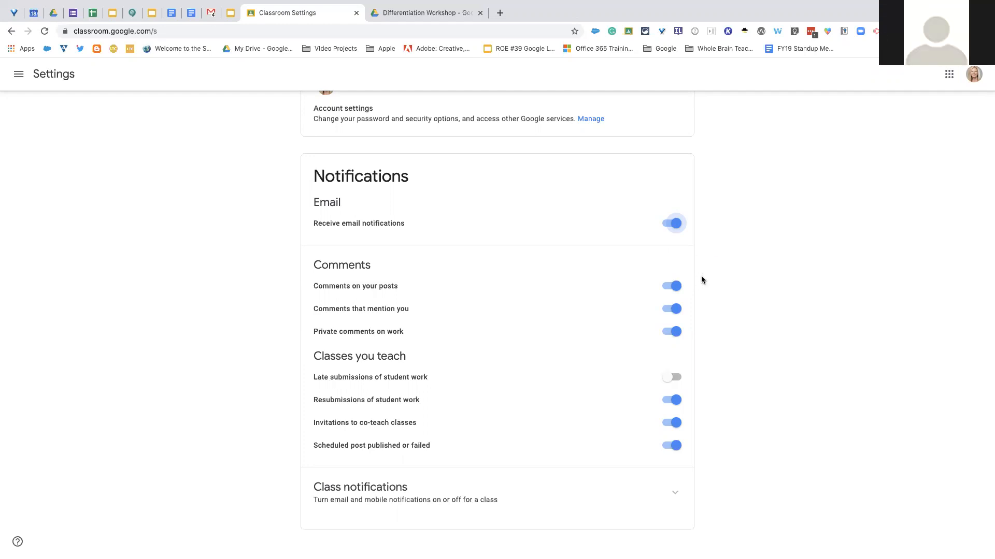
{"action": "scroll", "coordinate": [713, 272], "scroll_direction": "up", "scroll_amount": 2}
{"action": "scroll", "coordinate": [713, 273], "scroll_direction": "down", "scroll_amount": 2}
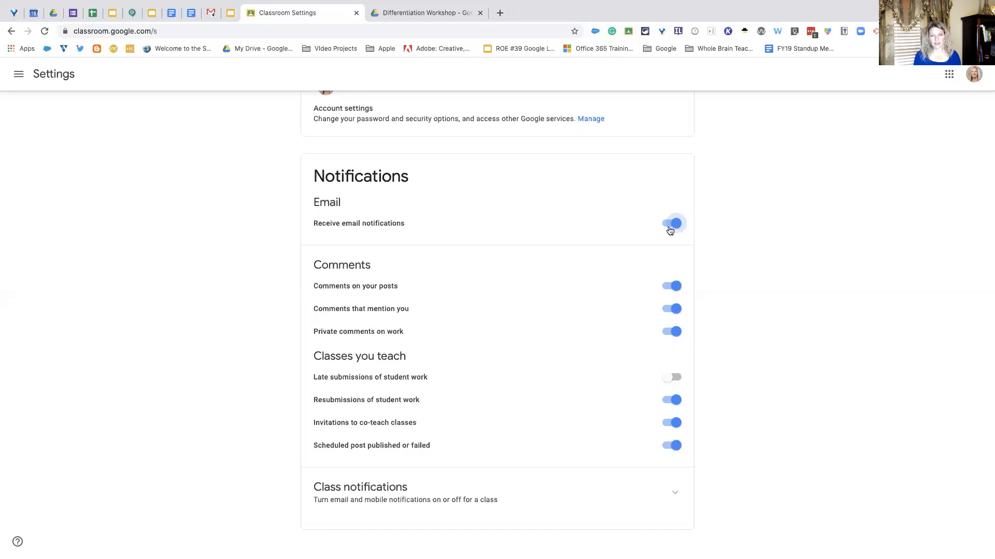
{"action": "scroll", "coordinate": [644, 245], "scroll_direction": "up", "scroll_amount": 3}
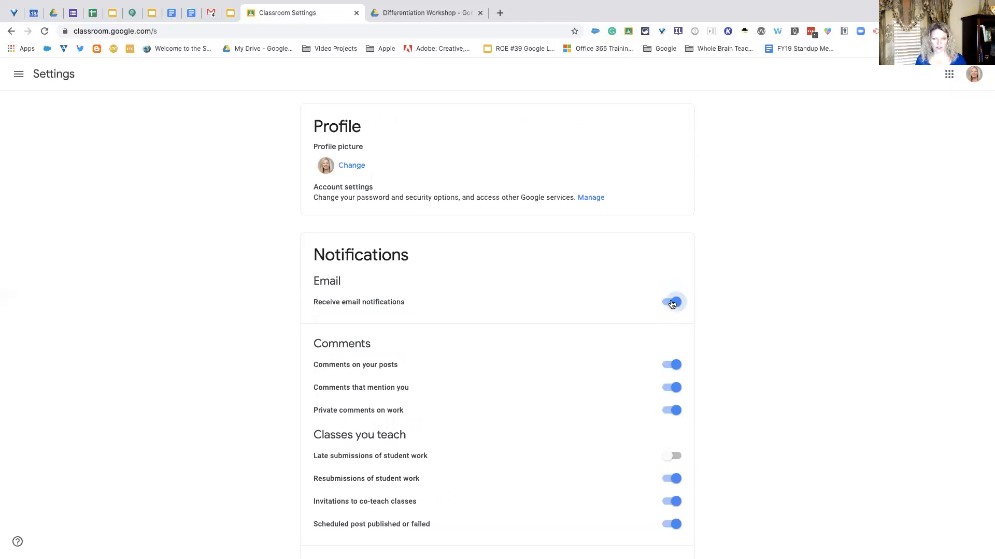
{"action": "scroll", "coordinate": [604, 378], "scroll_direction": "down", "scroll_amount": 3}
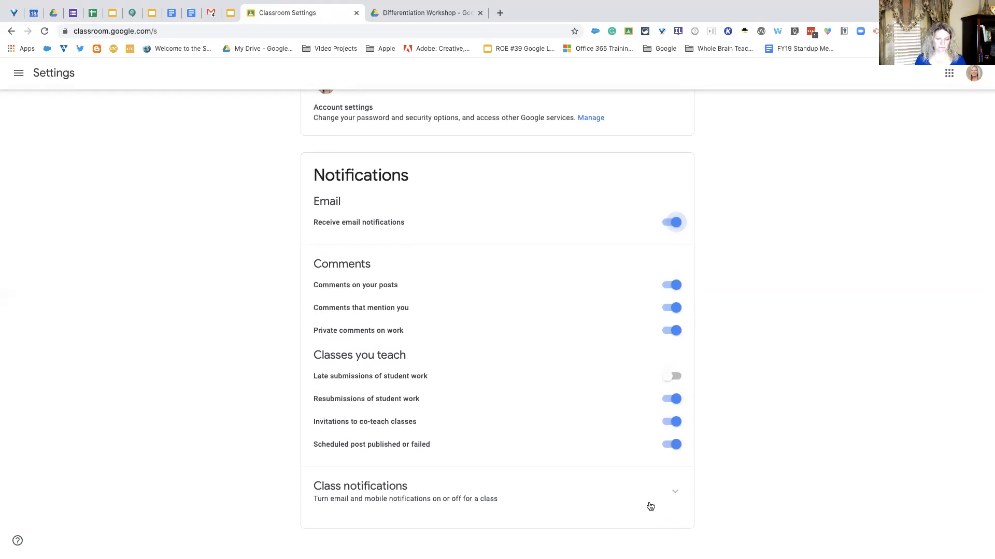
{"action": "left_click", "coordinate": [676, 495]}
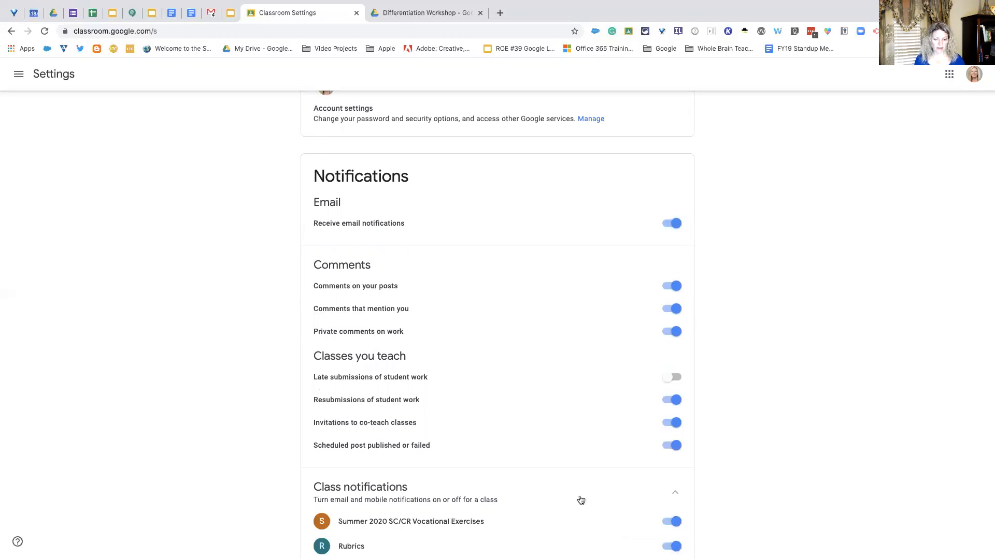
{"action": "scroll", "coordinate": [579, 499], "scroll_direction": "down", "scroll_amount": 5}
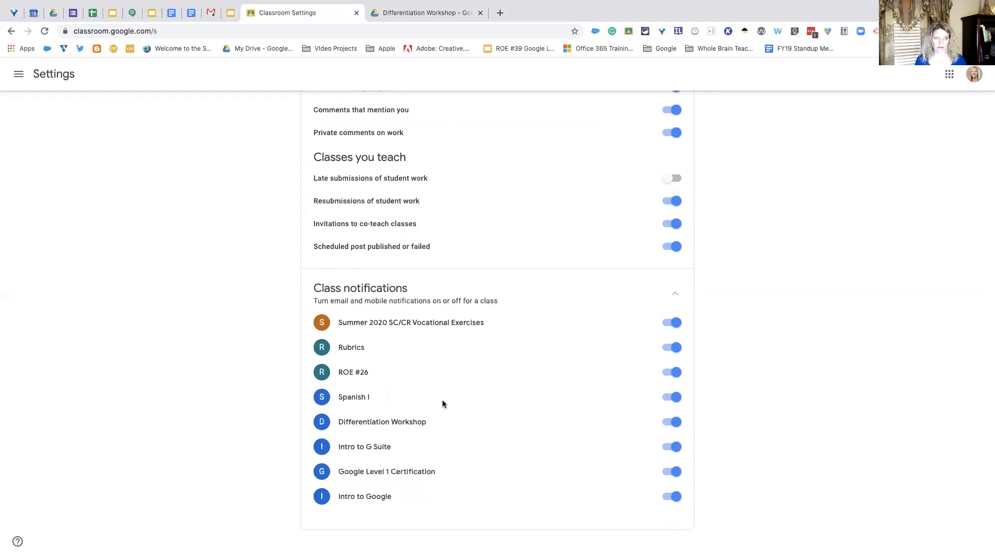
{"action": "scroll", "coordinate": [442, 403], "scroll_direction": "up", "scroll_amount": 1}
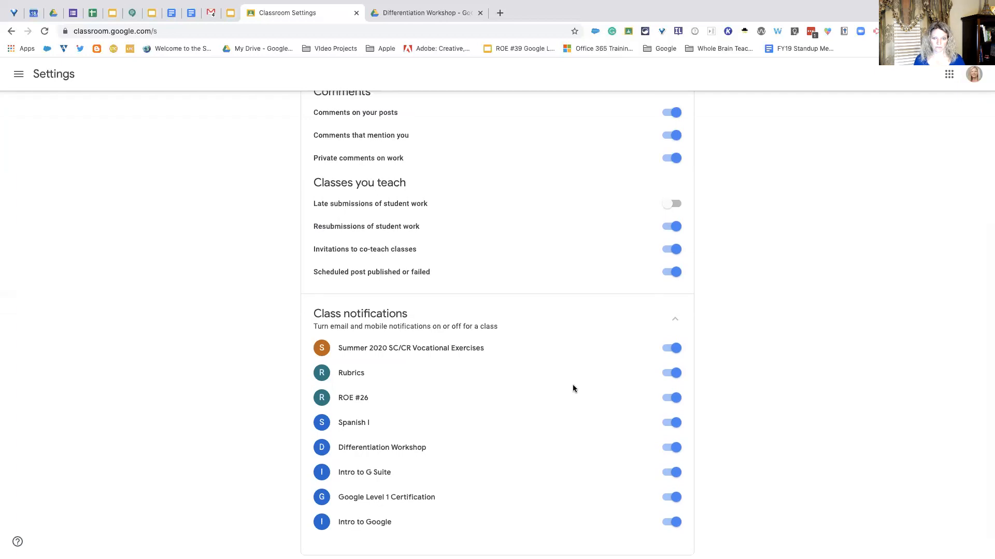
Step: Open the archived classes and view the work to review for the archived Intro to CS class
{"action": "scroll", "coordinate": [567, 381], "scroll_direction": "up", "scroll_amount": 2}
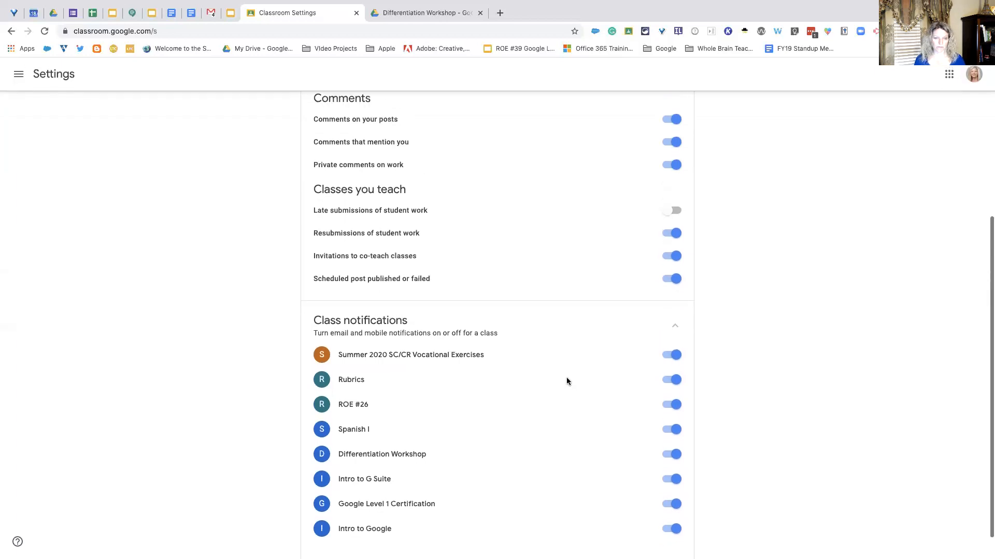
{"action": "left_click", "coordinate": [19, 74]}
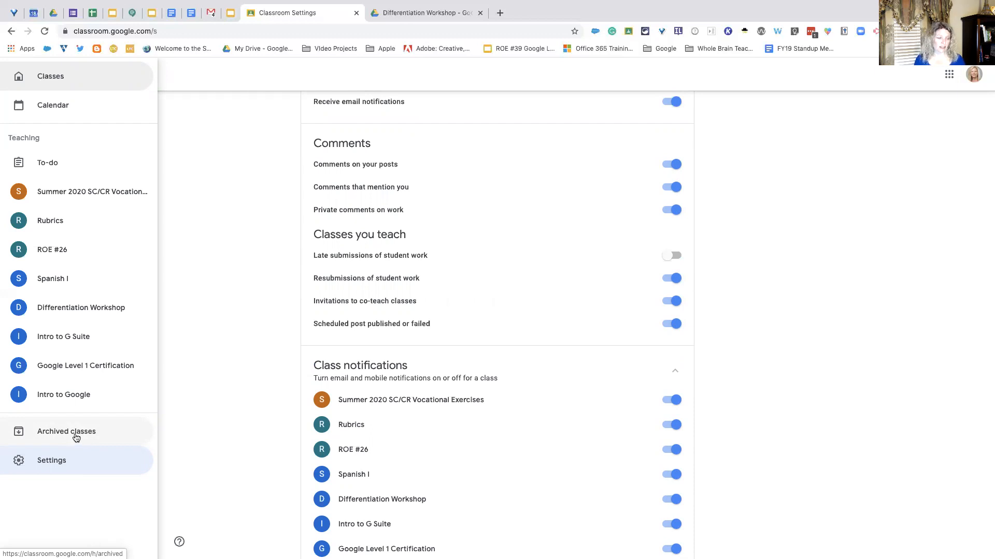
{"action": "left_click", "coordinate": [68, 436]}
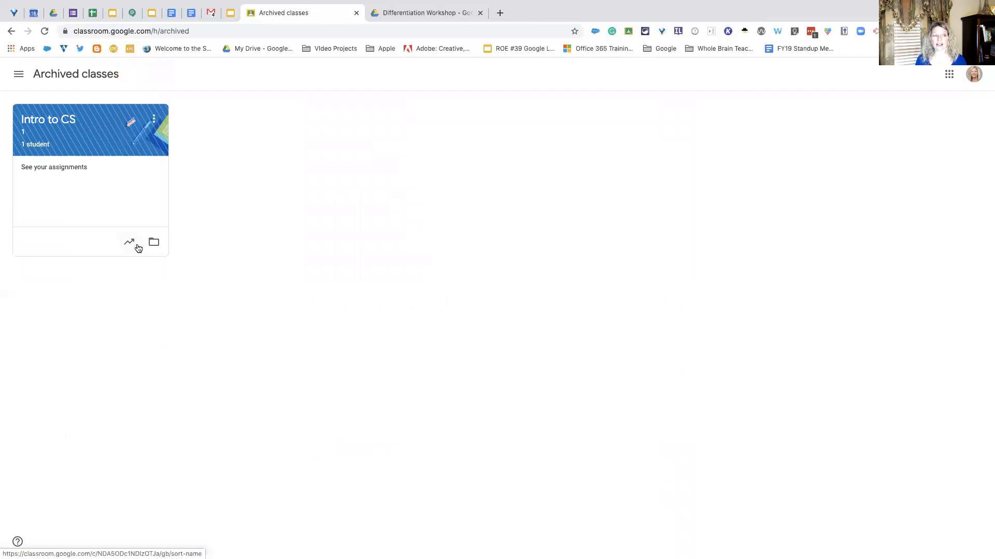
{"action": "left_click", "coordinate": [63, 167]}
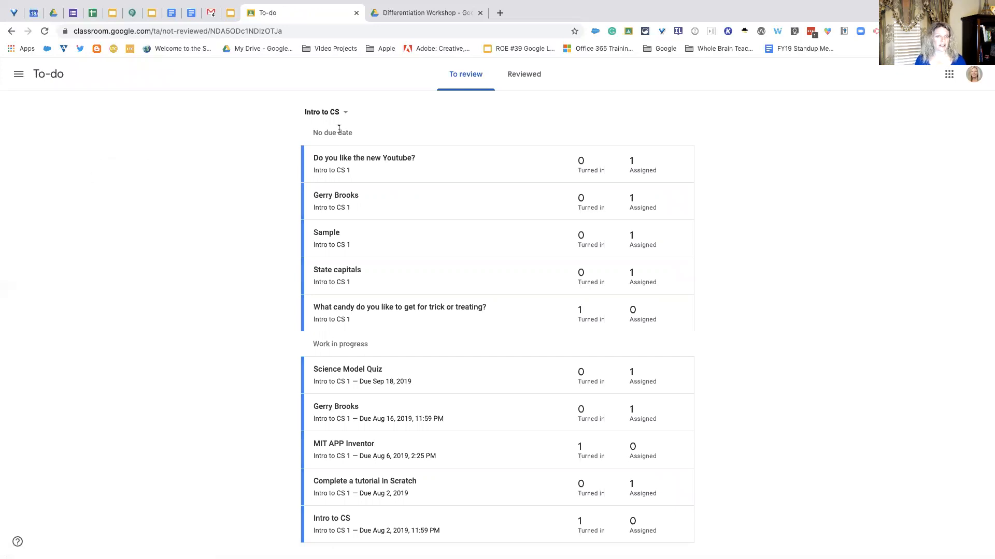
Step: Return to the overview of all classes and show the options for the Differentiation Workshop class
{"action": "left_click", "coordinate": [13, 74]}
{"action": "left_click", "coordinate": [46, 79]}
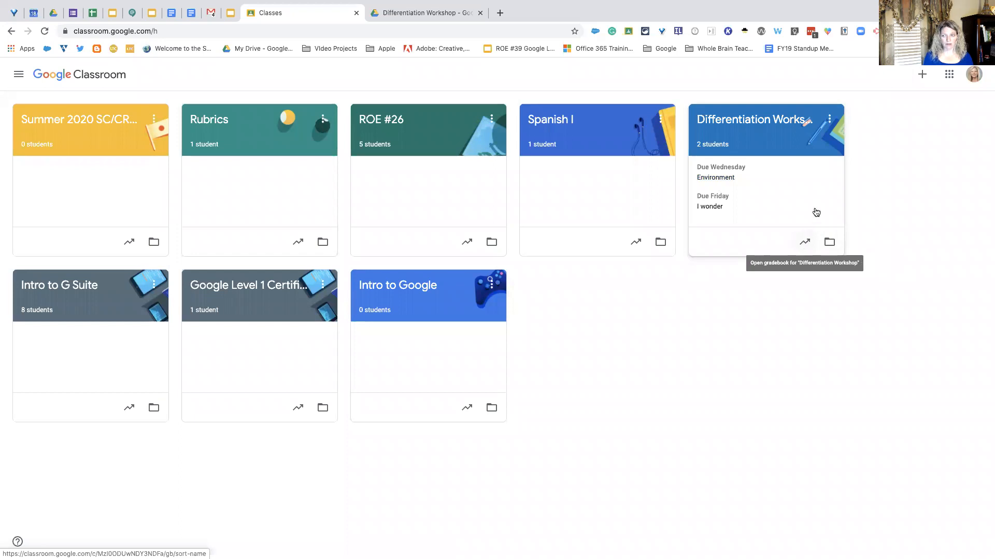
{"action": "left_click", "coordinate": [829, 120]}
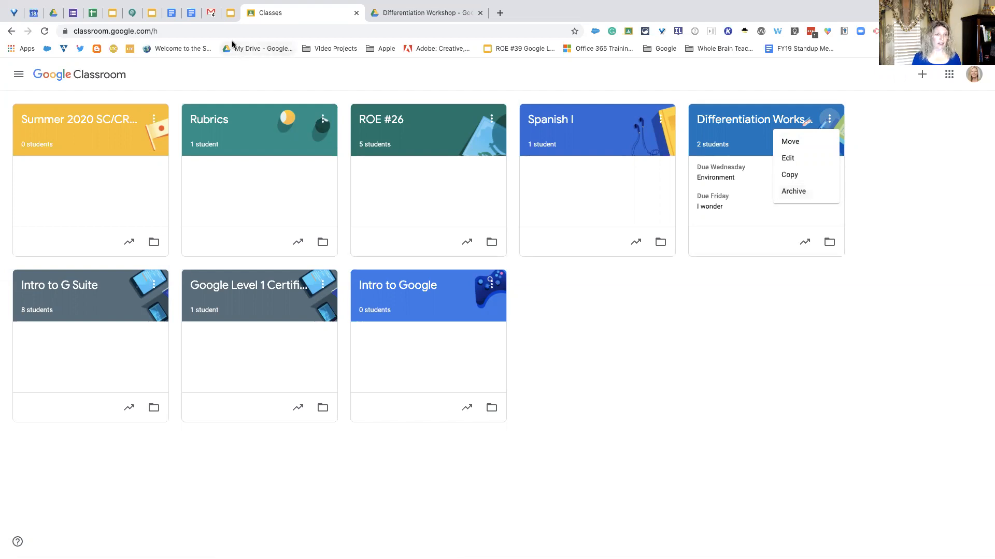
Step: Open the Differentiation Workshop class and show its classwork
{"action": "left_click", "coordinate": [750, 119]}
{"action": "left_click", "coordinate": [750, 119]}
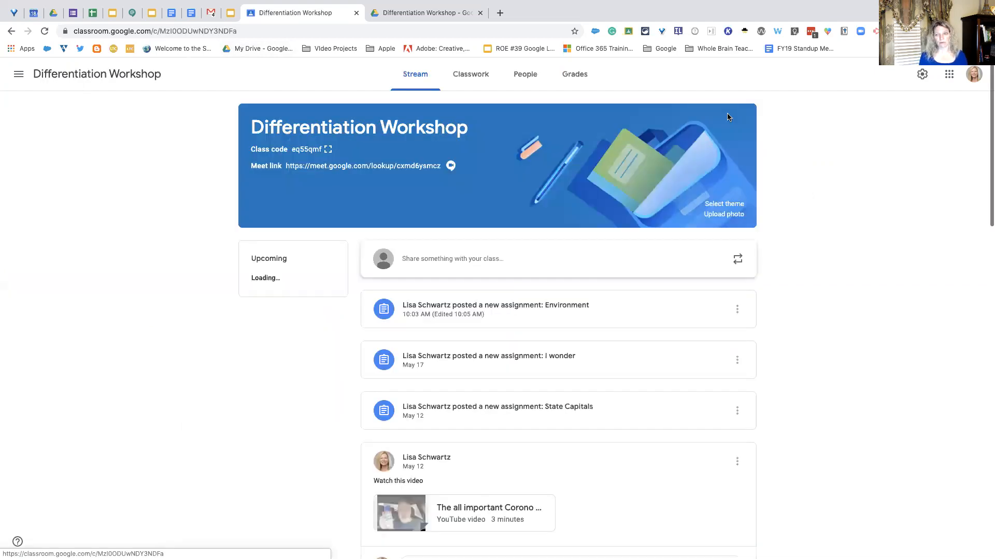
{"action": "left_click", "coordinate": [458, 79]}
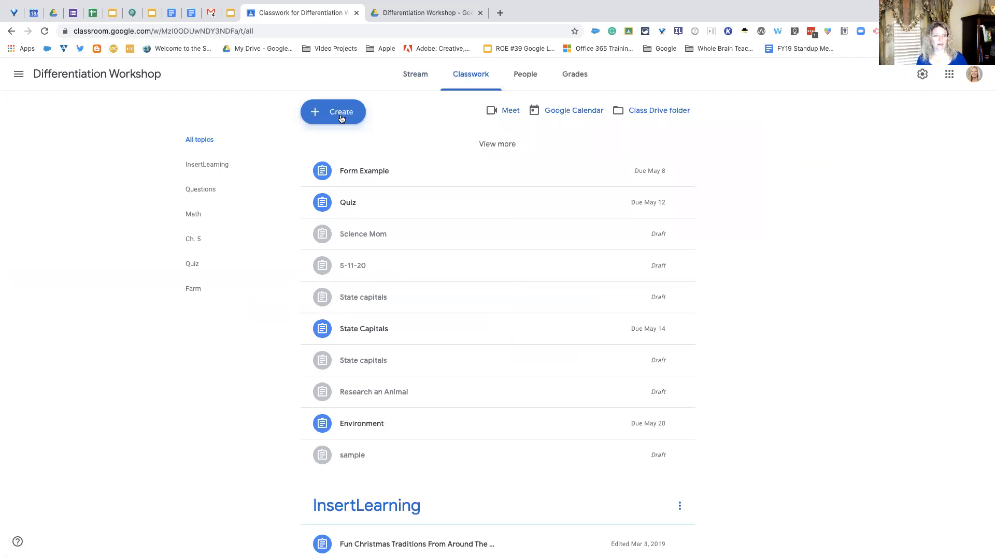
Step: Start reusing a post, examine the archived Intro to CS posts and the list of source classes, and close the selection without reusing anything
{"action": "left_click", "coordinate": [341, 119]}
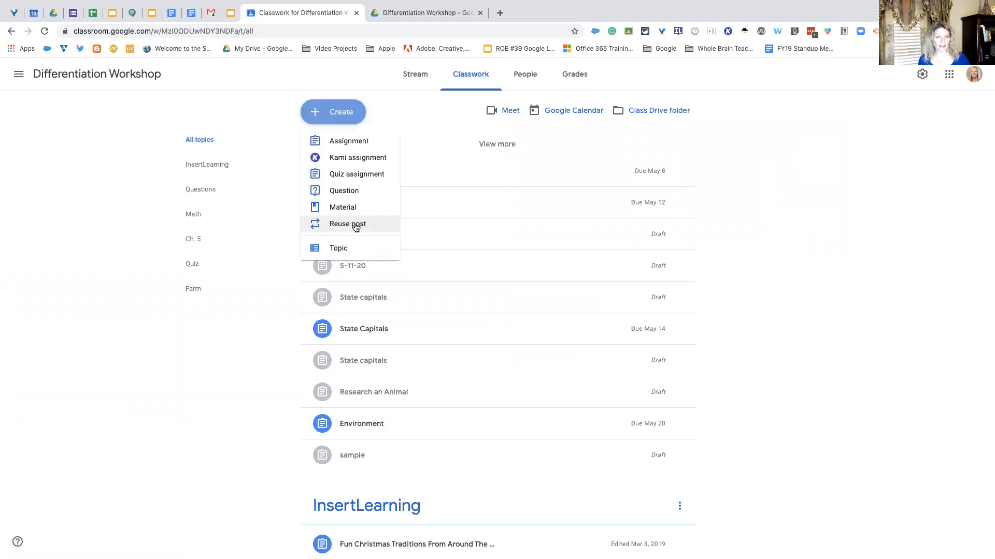
{"action": "left_click", "coordinate": [355, 225]}
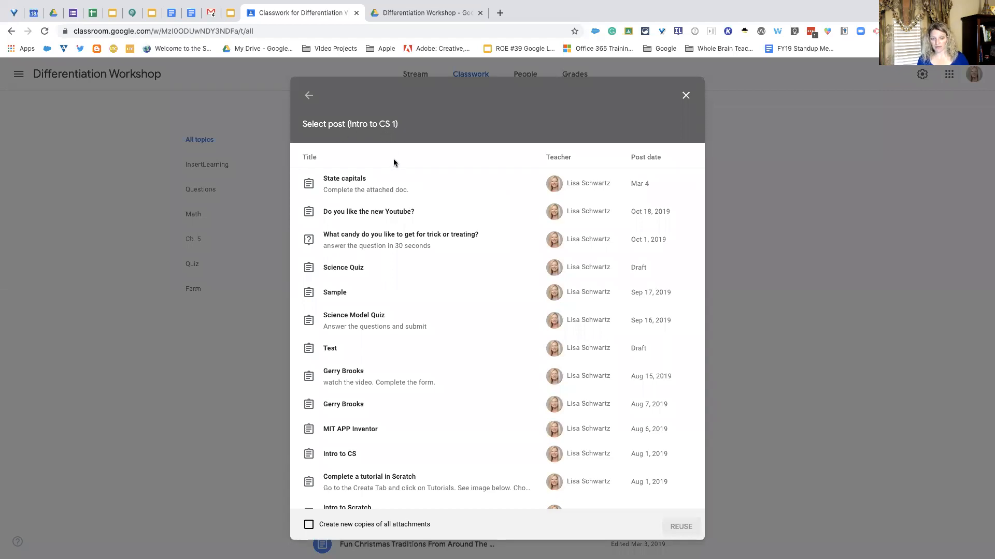
{"action": "left_click", "coordinate": [309, 95]}
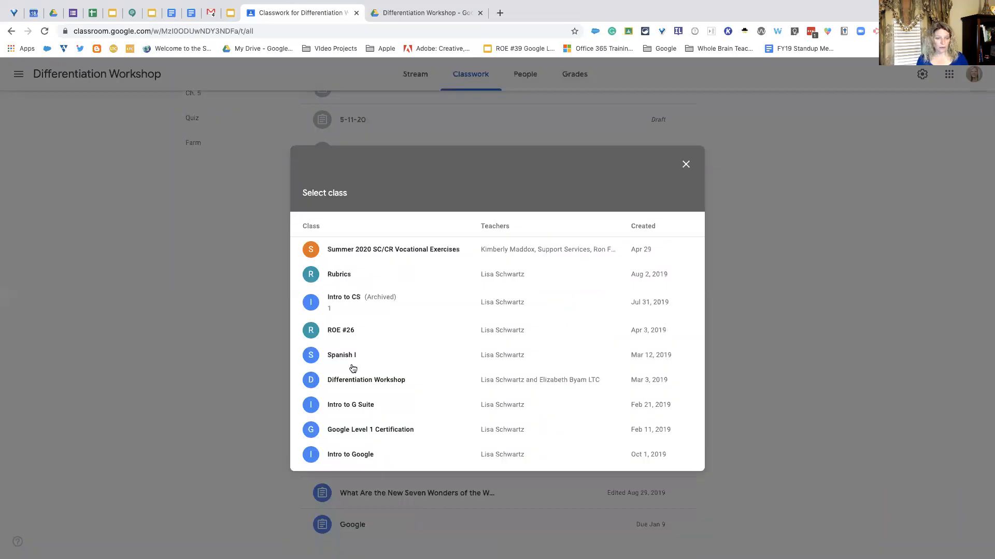
{"action": "scroll", "coordinate": [425, 320], "scroll_direction": "down", "scroll_amount": 5}
{"action": "scroll", "coordinate": [425, 320], "scroll_direction": "down", "scroll_amount": 1}
{"action": "scroll", "coordinate": [427, 320], "scroll_direction": "up", "scroll_amount": 1}
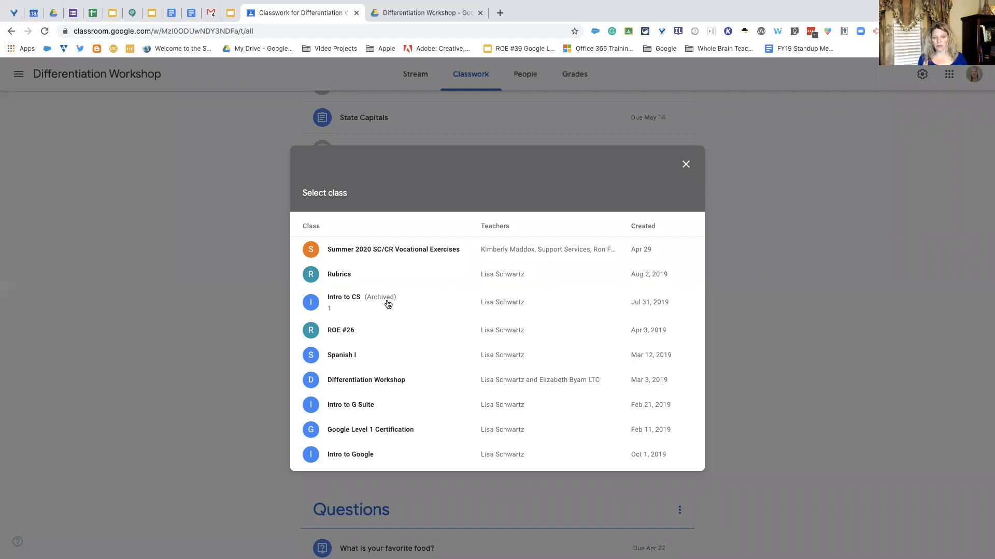
{"action": "left_click", "coordinate": [686, 165]}
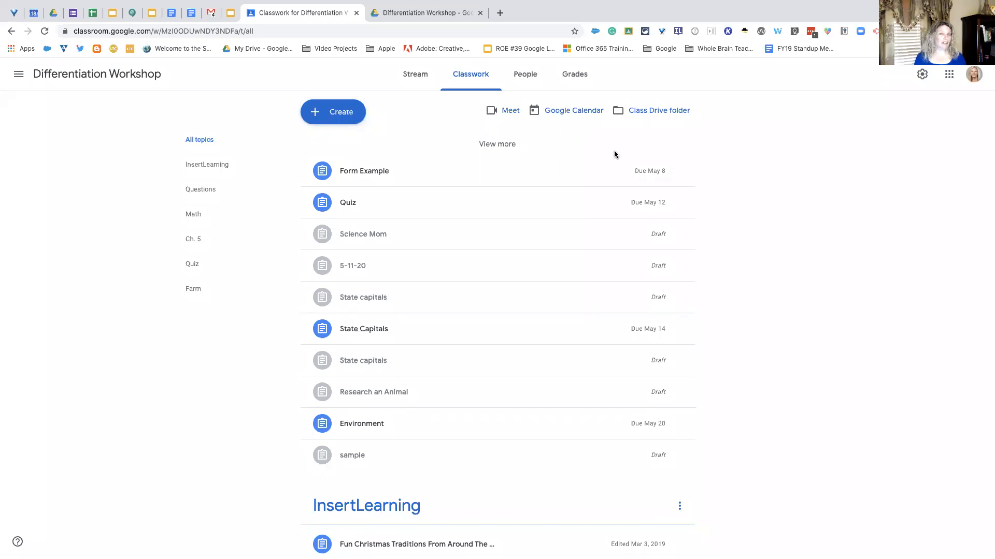
Step: Switch to the student account's browser window showing the Differentiation Workshop class and open the Classroom navigation there
{"action": "scroll", "coordinate": [615, 154], "scroll_direction": "down", "scroll_amount": 1}
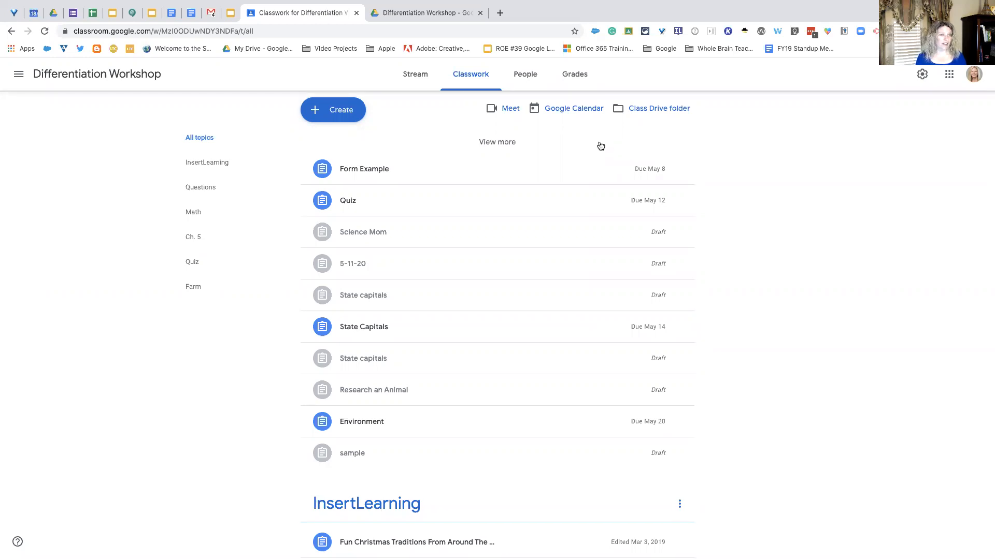
{"action": "left_click", "coordinate": [19, 76]}
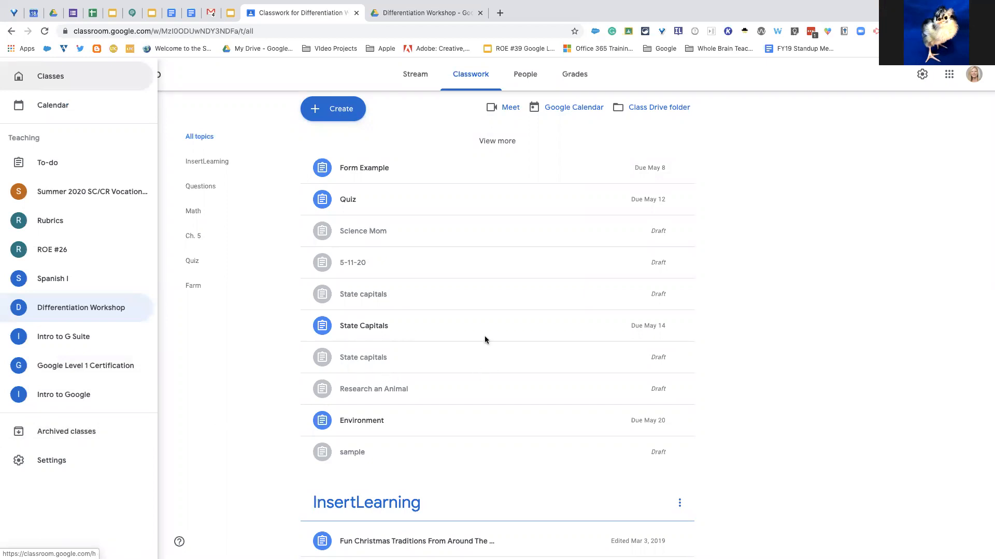
{"action": "key", "text": "ctrl+Up"}
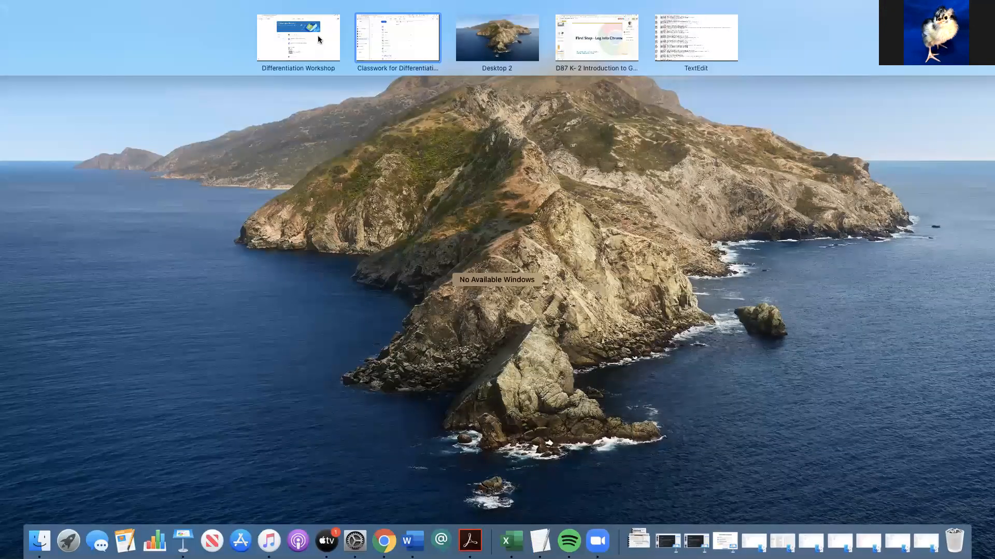
{"action": "left_click", "coordinate": [318, 35]}
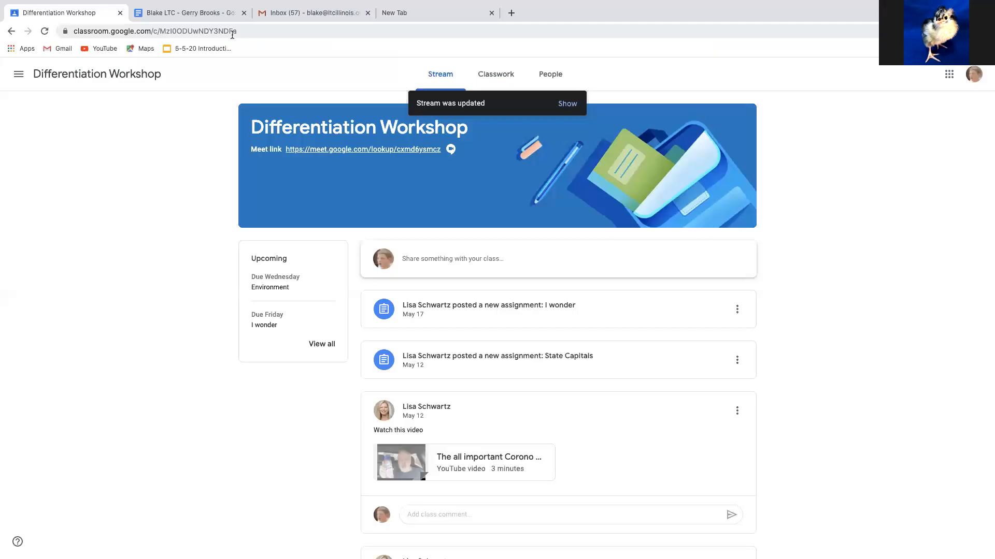
{"action": "left_click", "coordinate": [18, 75]}
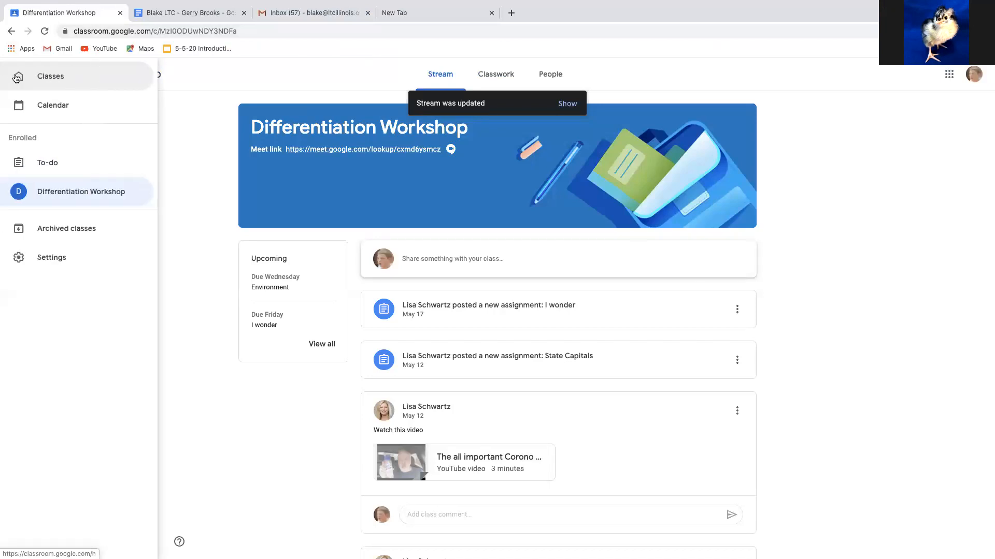
Step: Check the assignments of the archived Intro to CS class, and return to the overview of all classes
{"action": "left_click", "coordinate": [236, 89]}
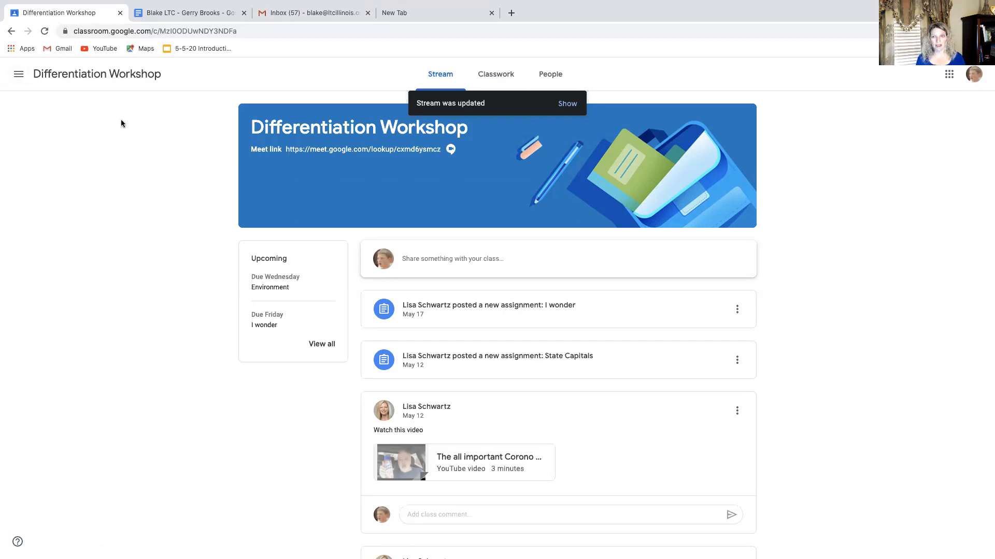
{"action": "left_click", "coordinate": [19, 77]}
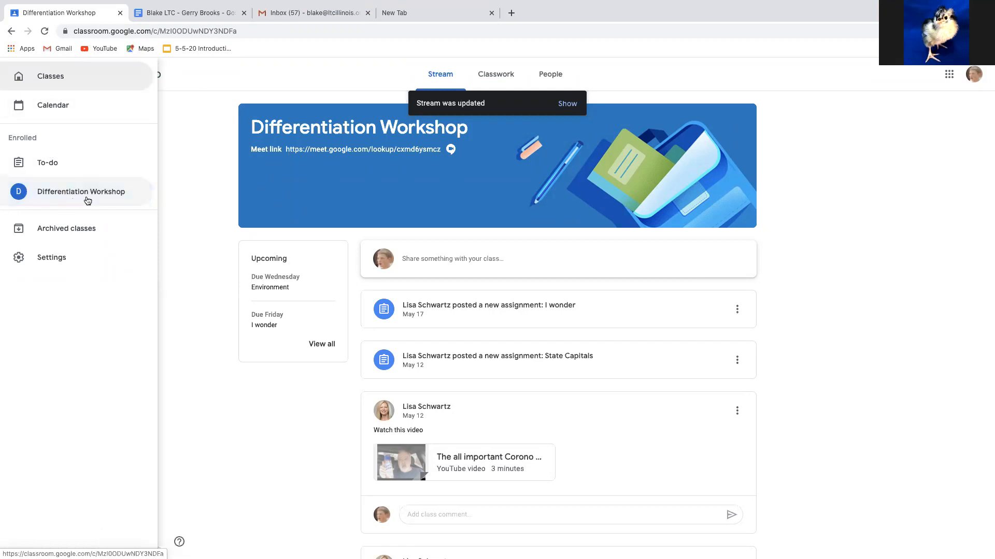
{"action": "left_click", "coordinate": [81, 230]}
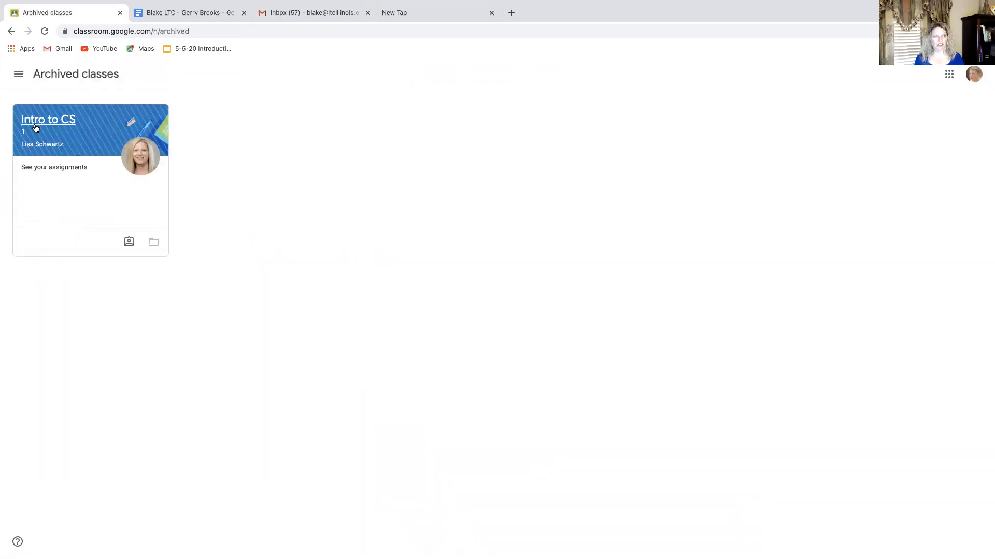
{"action": "left_click", "coordinate": [61, 168]}
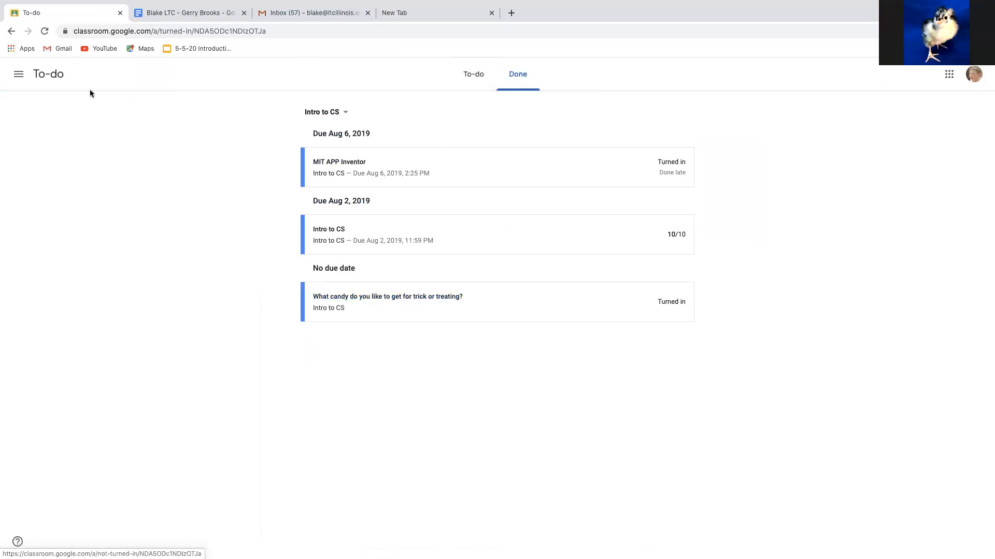
{"action": "left_click", "coordinate": [23, 79]}
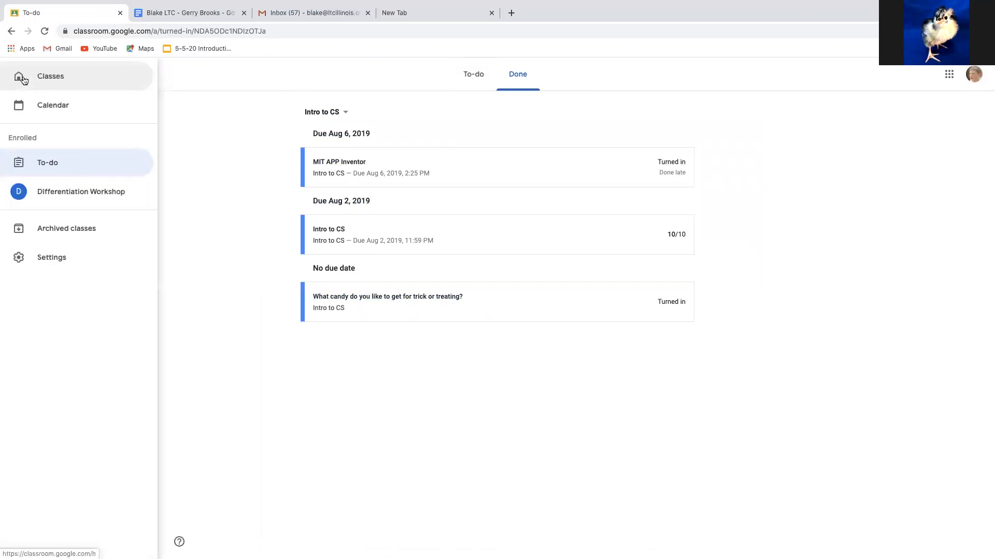
{"action": "left_click", "coordinate": [55, 77]}
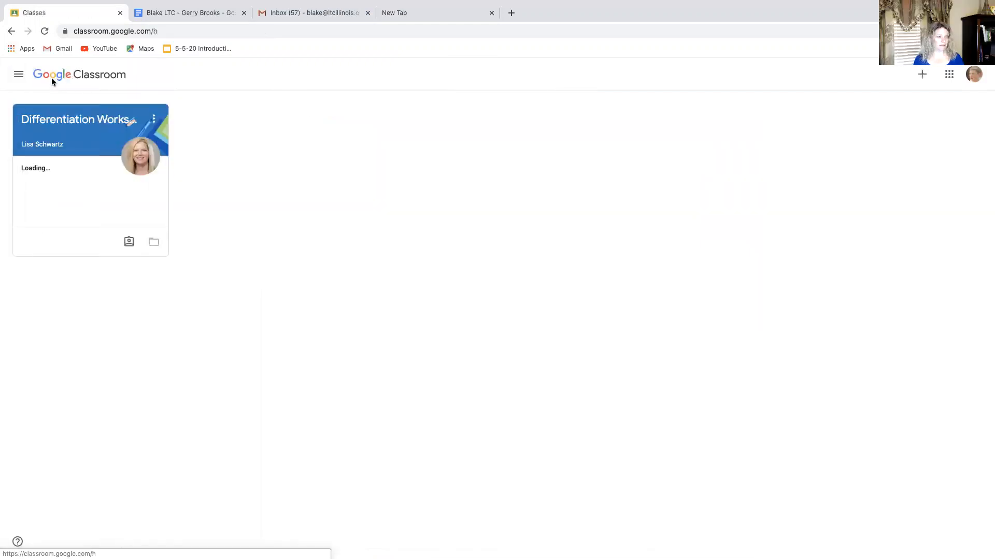
{"action": "left_click", "coordinate": [20, 79]}
{"action": "left_click", "coordinate": [203, 78]}
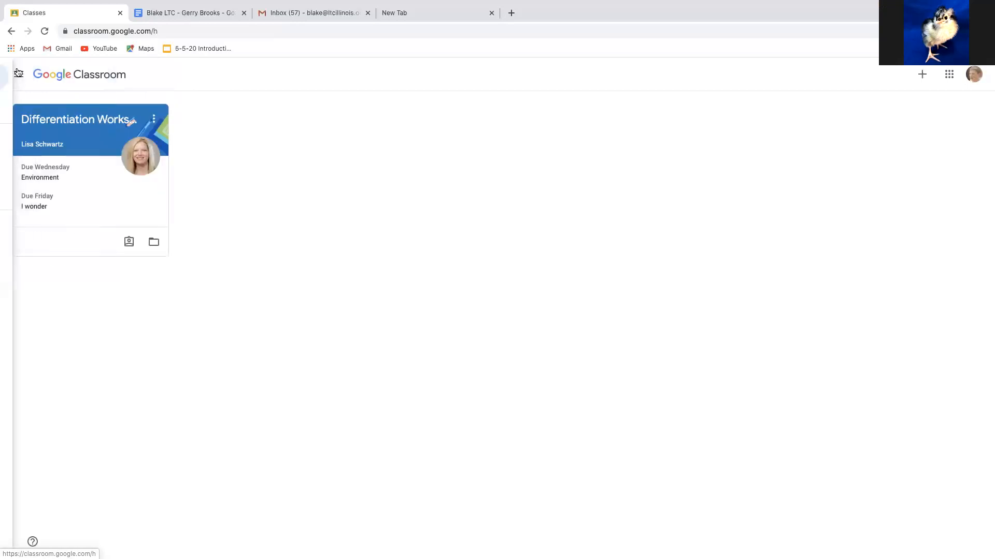
{"action": "left_click", "coordinate": [19, 77]}
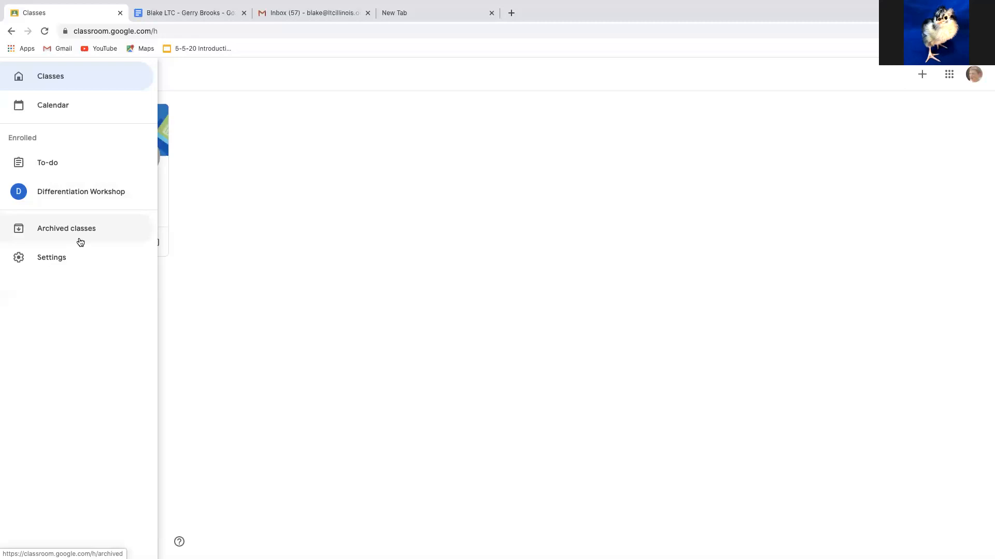
{"action": "left_click", "coordinate": [362, 221]}
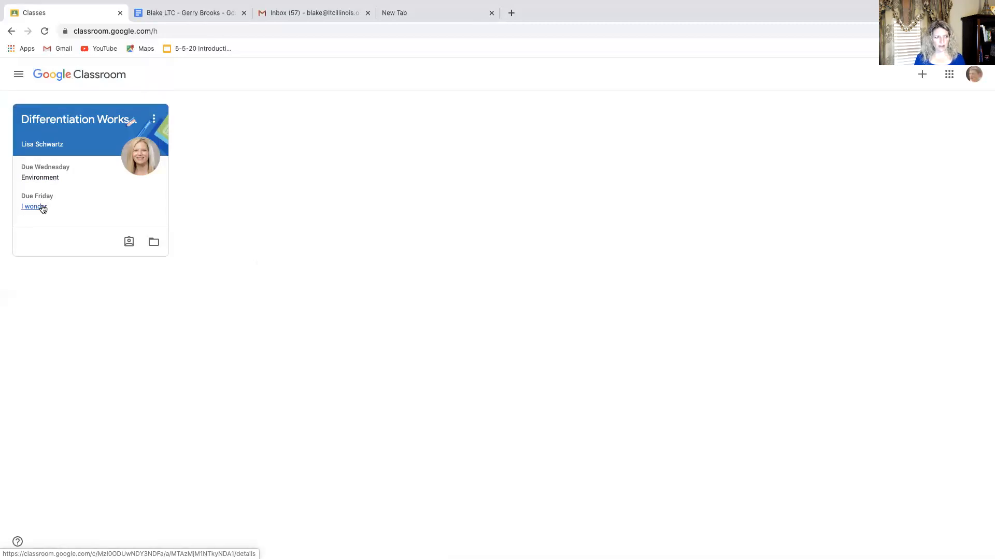
Step: Open the Differentiation Workshop class and start a stream post to view its attachment options
{"action": "left_click", "coordinate": [98, 119]}
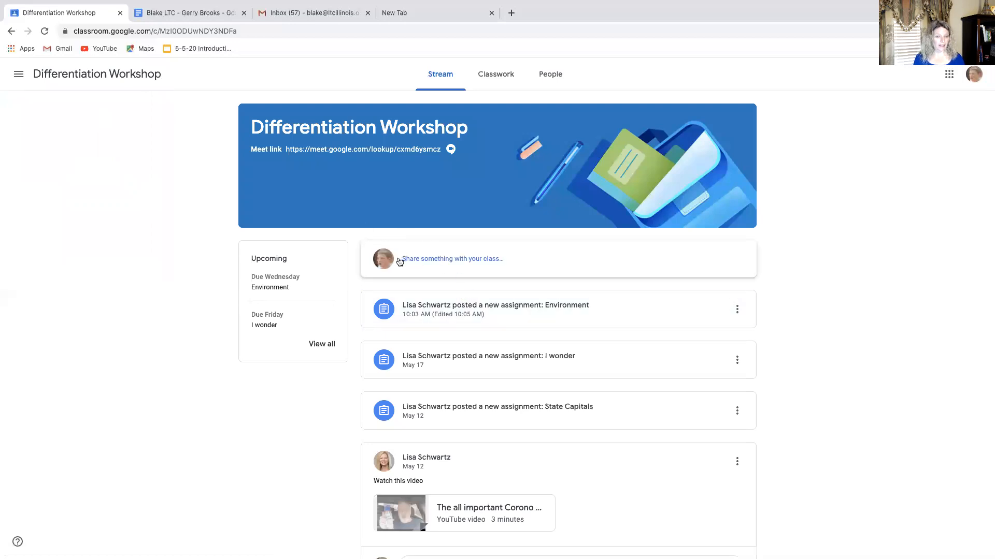
{"action": "left_click", "coordinate": [445, 264]}
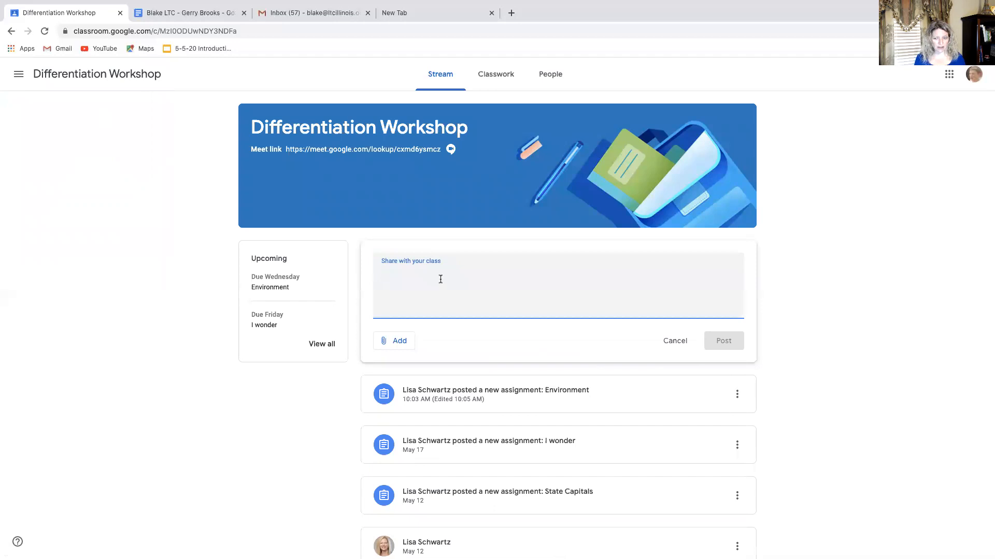
{"action": "left_click", "coordinate": [402, 346]}
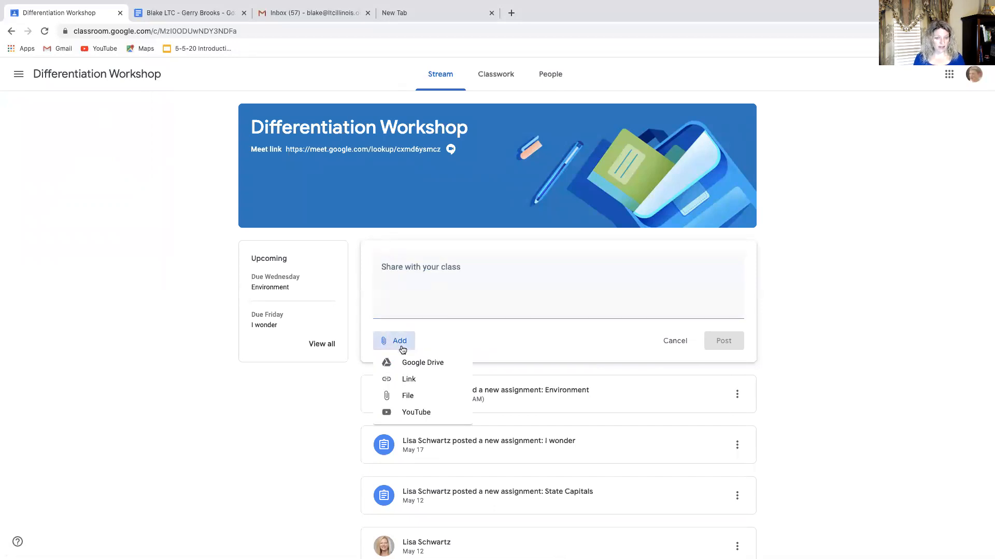
{"action": "left_click", "coordinate": [441, 296]}
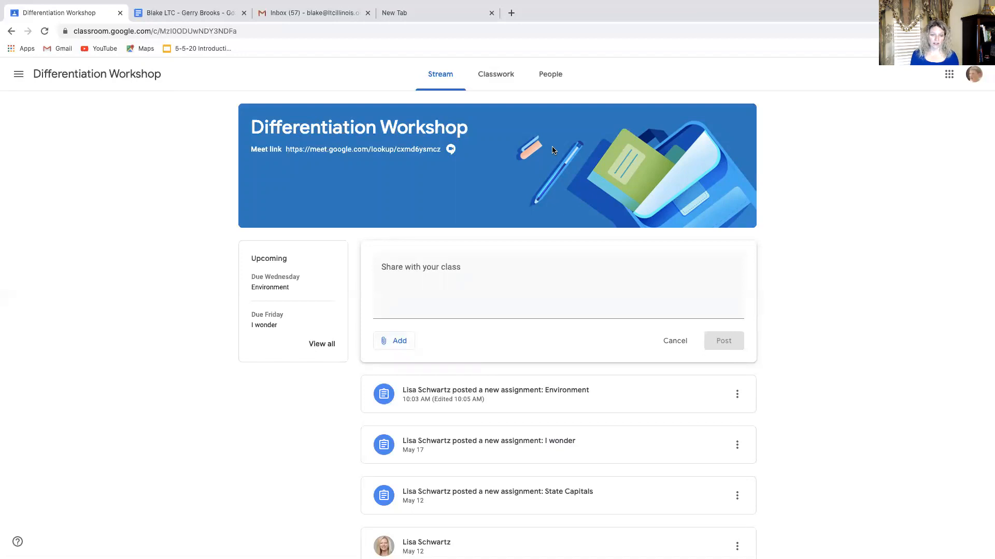
Step: Look through the class stream's posts and compare the stream with the classwork page
{"action": "scroll", "coordinate": [564, 157], "scroll_direction": "down", "scroll_amount": 3}
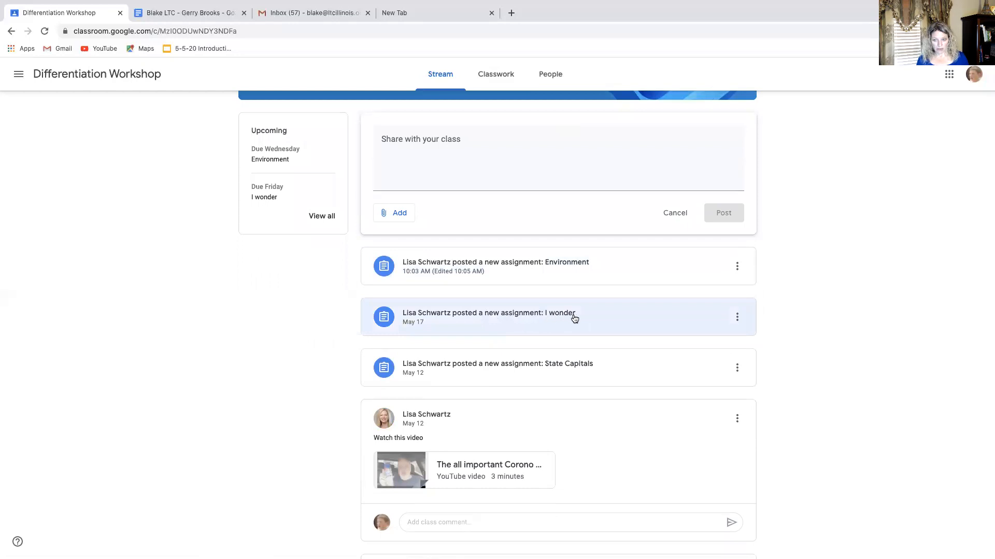
{"action": "scroll", "coordinate": [575, 294], "scroll_direction": "up", "scroll_amount": 3}
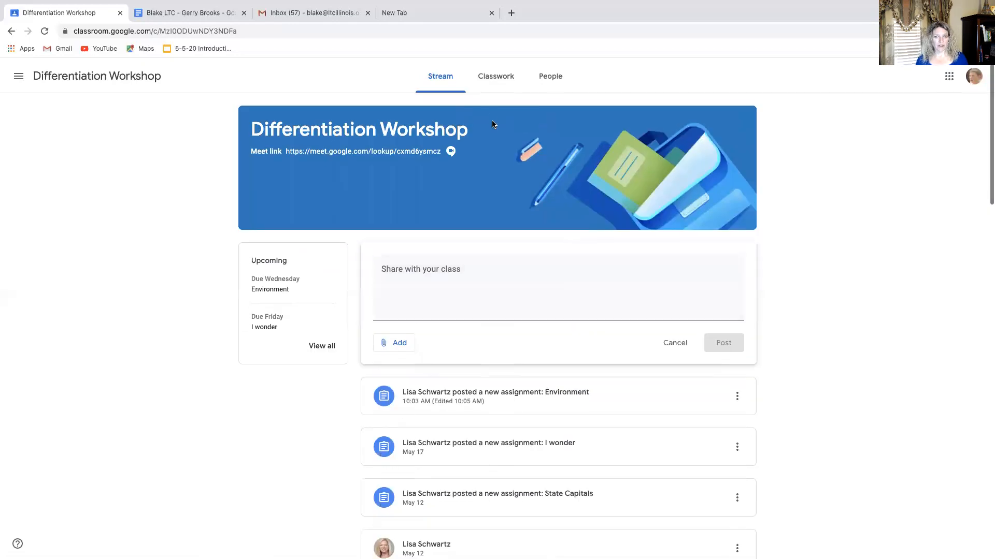
{"action": "left_click", "coordinate": [501, 75]}
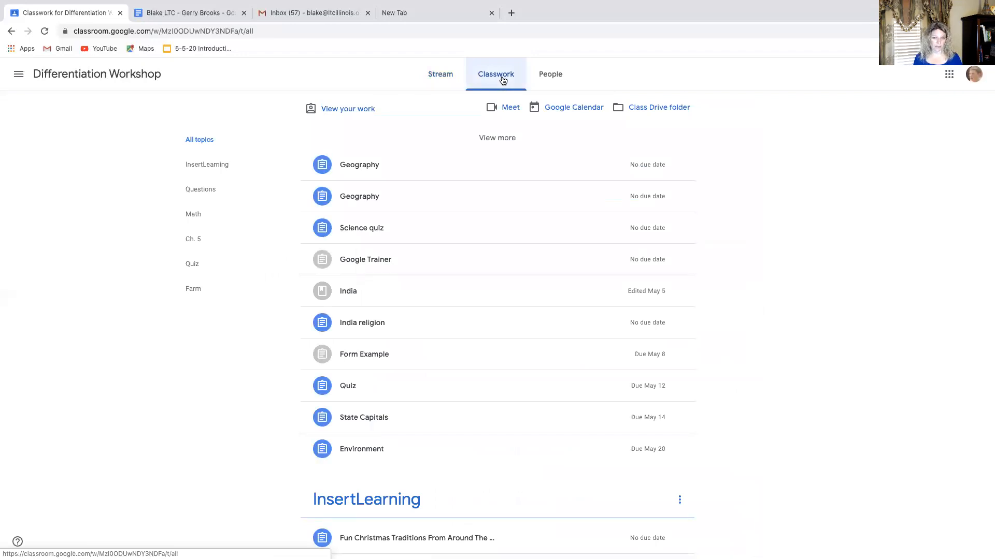
{"action": "left_click", "coordinate": [438, 75]}
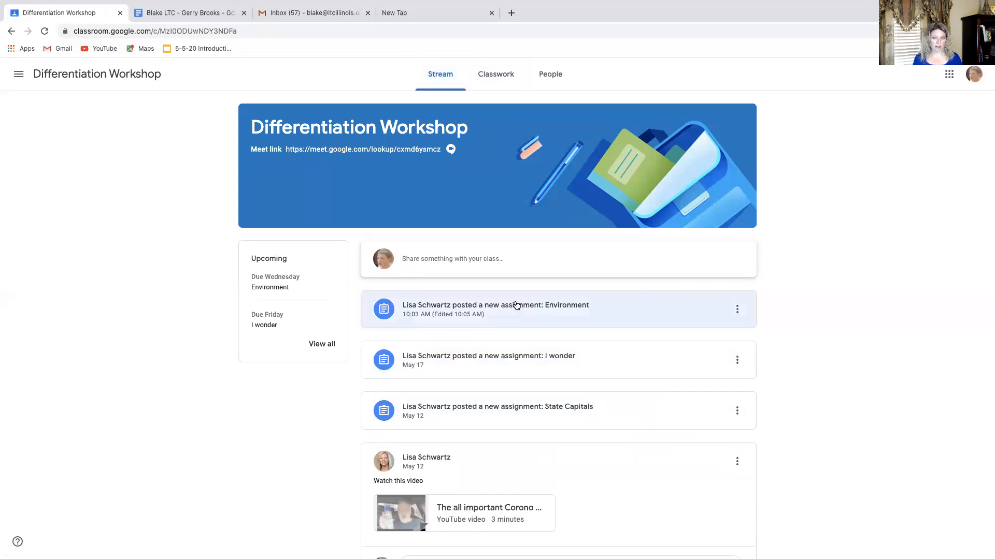
Step: From the classwork, open the "Fun Christmas Traditions From Around The World" assignment under the InsertLearning topic and its linked article
{"action": "left_click", "coordinate": [490, 77]}
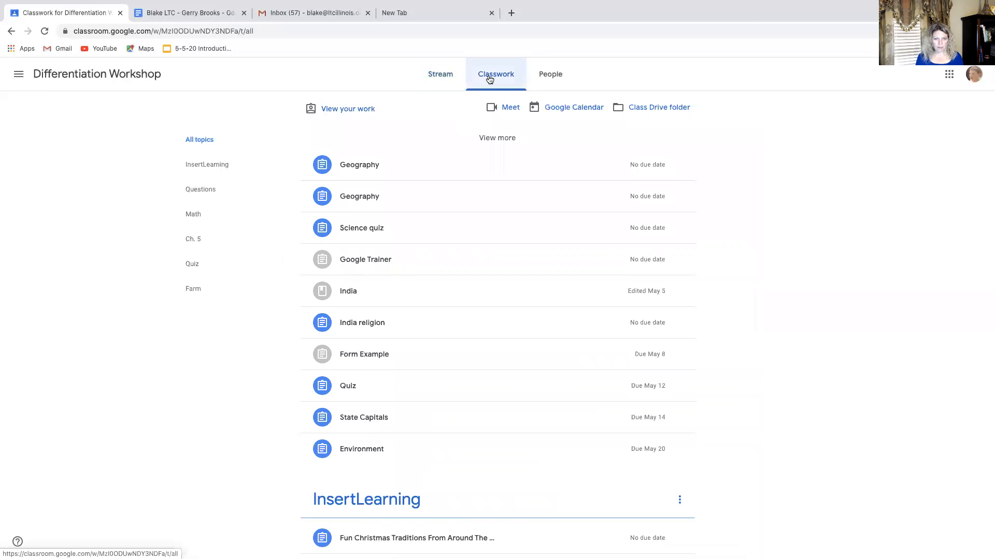
{"action": "scroll", "coordinate": [409, 154], "scroll_direction": "down", "scroll_amount": 3}
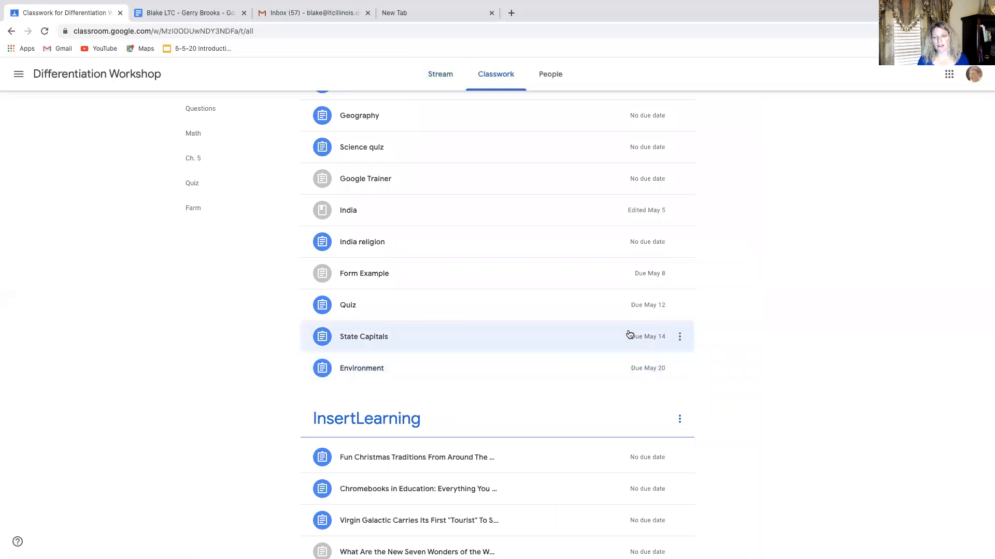
{"action": "scroll", "coordinate": [632, 267], "scroll_direction": "down", "scroll_amount": 2}
{"action": "scroll", "coordinate": [631, 266], "scroll_direction": "down", "scroll_amount": 2}
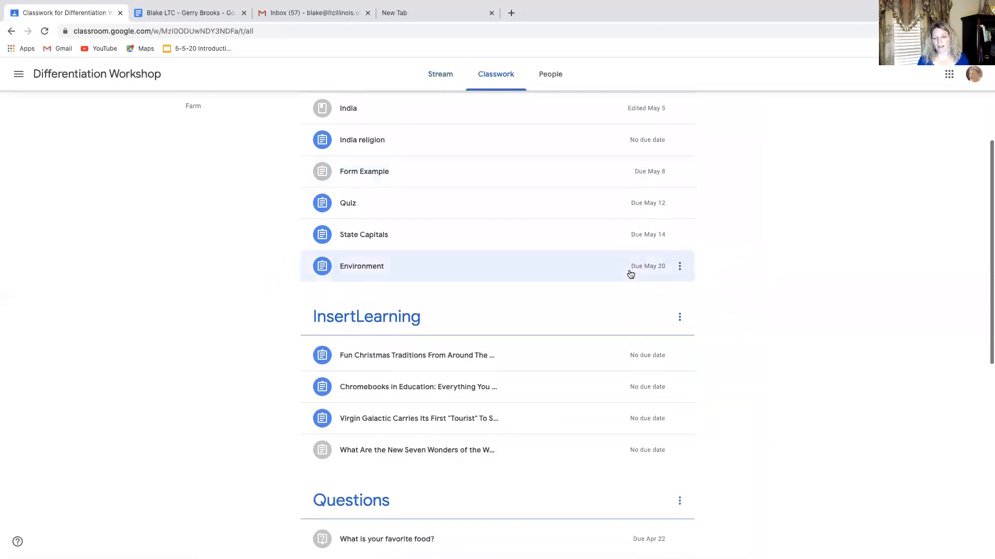
{"action": "scroll", "coordinate": [620, 334], "scroll_direction": "down", "scroll_amount": 3}
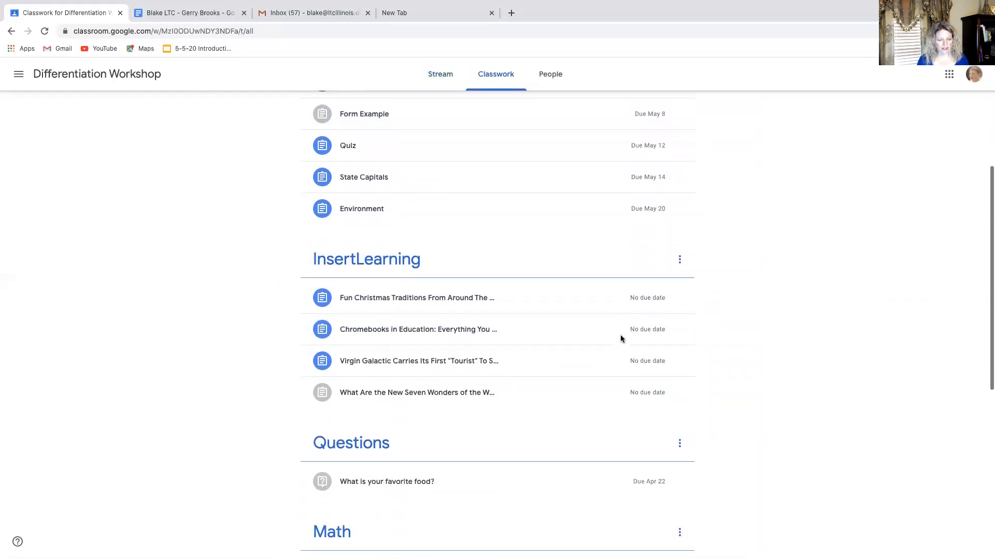
{"action": "scroll", "coordinate": [621, 338], "scroll_direction": "up", "scroll_amount": 2}
{"action": "scroll", "coordinate": [621, 340], "scroll_direction": "up", "scroll_amount": 2}
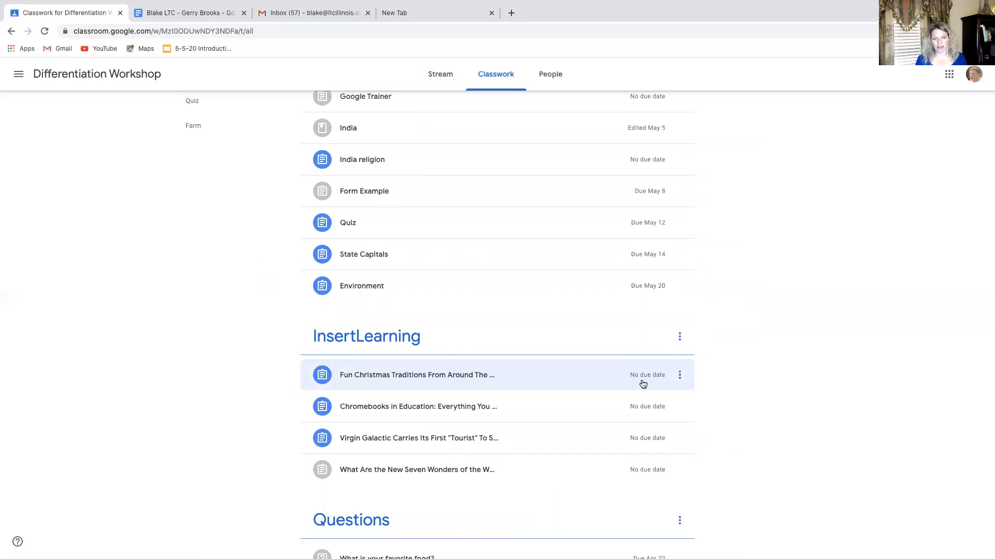
{"action": "left_click", "coordinate": [463, 381]}
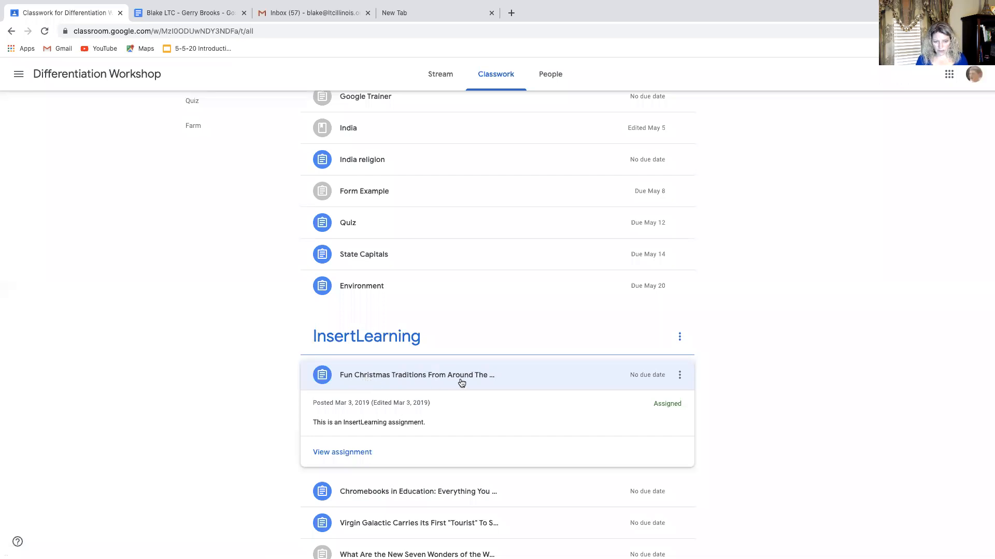
{"action": "left_click", "coordinate": [368, 452]}
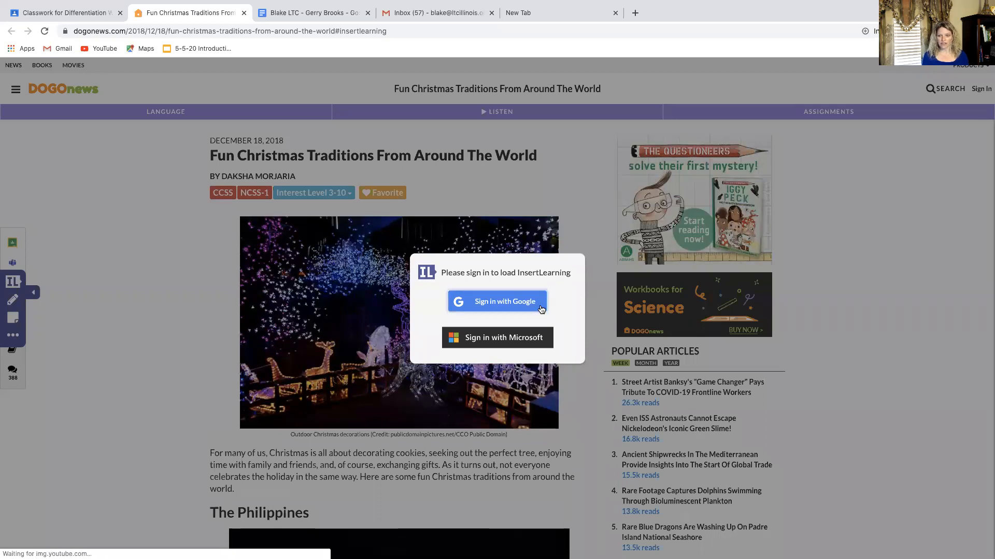
Step: Sign in to InsertLearning with the listed Google account
{"action": "left_click", "coordinate": [529, 306]}
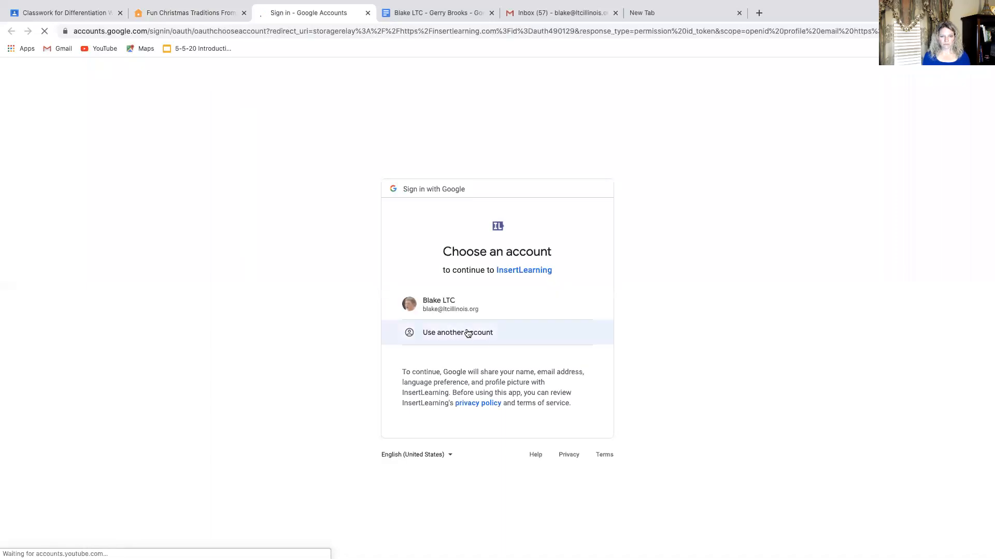
{"action": "left_click", "coordinate": [468, 308]}
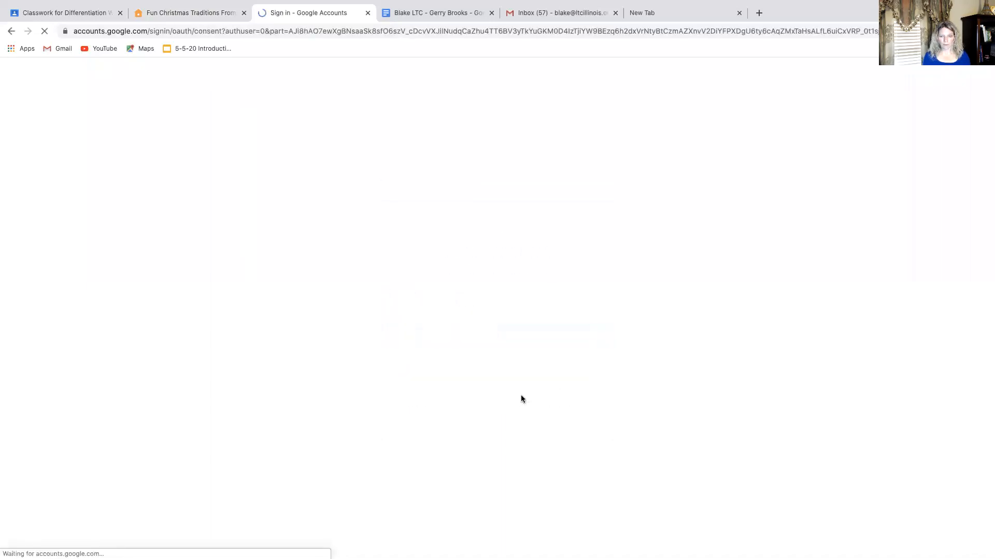
{"action": "left_click", "coordinate": [569, 430]}
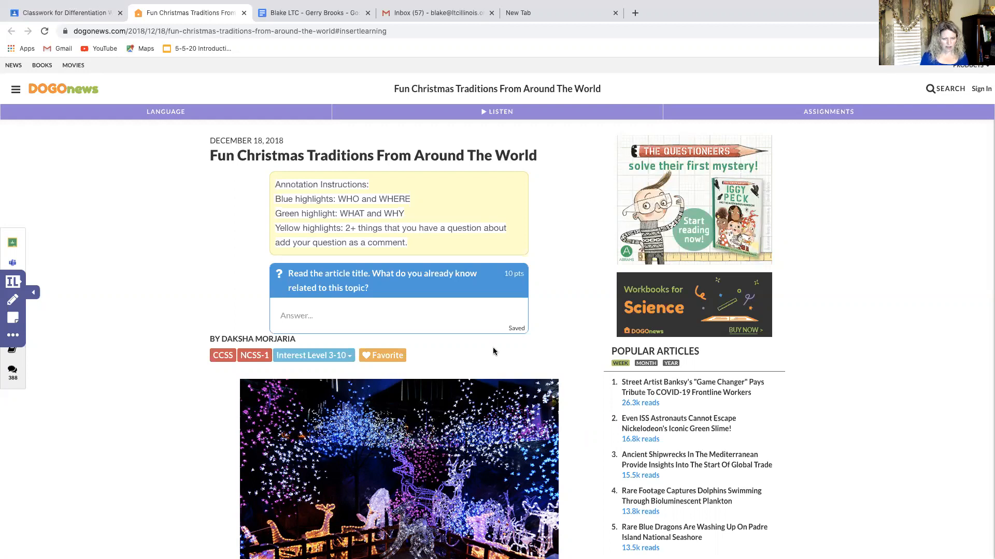
Step: Examine the annotation instructions, embedded question and body of the Christmas traditions article down to the section on Japan
{"action": "scroll", "coordinate": [492, 349], "scroll_direction": "down", "scroll_amount": 2}
{"action": "scroll", "coordinate": [493, 349], "scroll_direction": "down", "scroll_amount": 3}
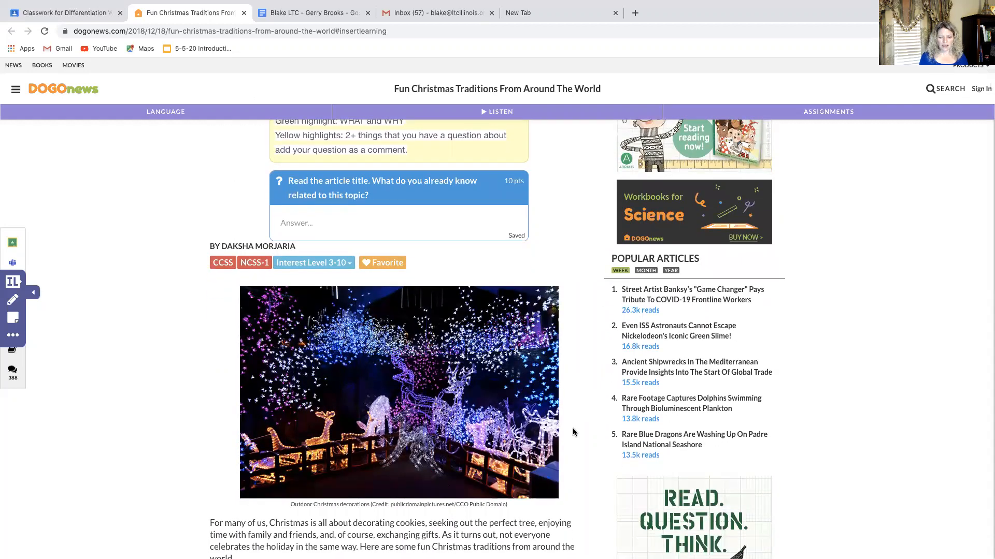
{"action": "scroll", "coordinate": [581, 431], "scroll_direction": "down", "scroll_amount": 12}
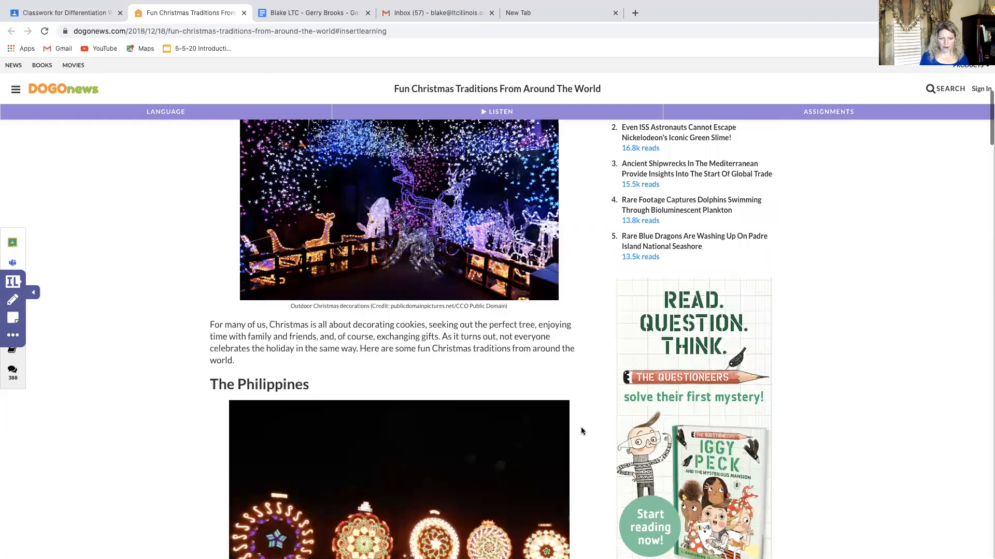
{"action": "scroll", "coordinate": [581, 431], "scroll_direction": "down", "scroll_amount": 4}
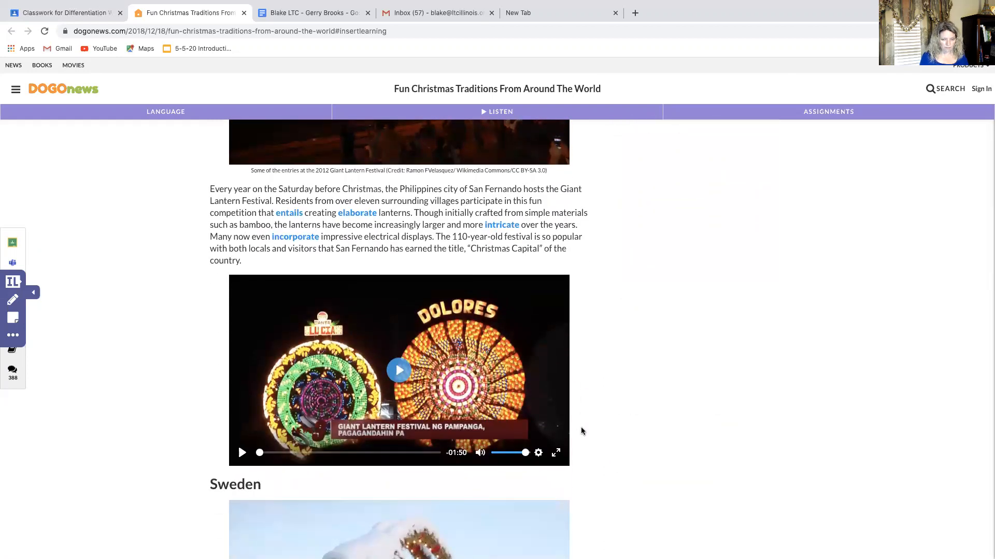
{"action": "scroll", "coordinate": [581, 431], "scroll_direction": "up", "scroll_amount": 20}
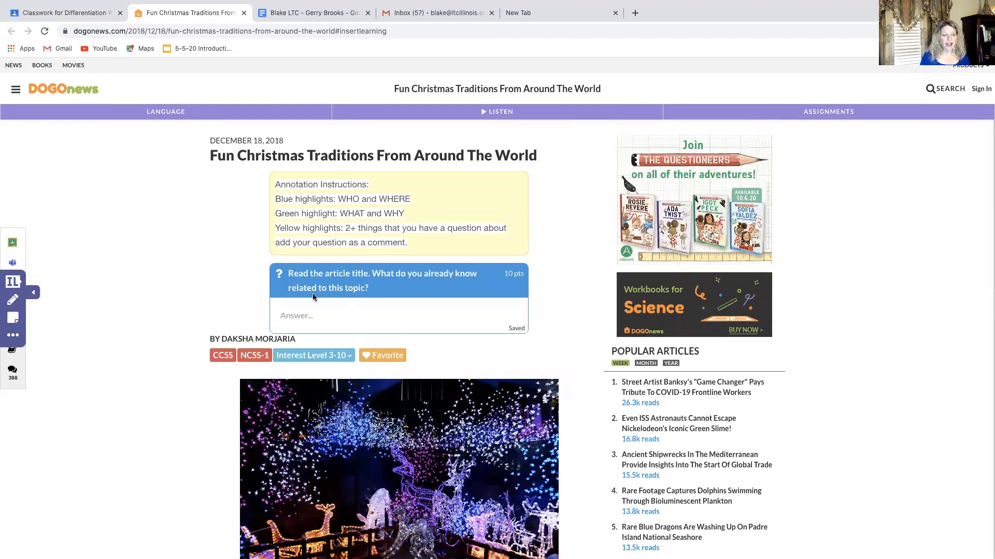
{"action": "scroll", "coordinate": [340, 318], "scroll_direction": "down", "scroll_amount": 3}
{"action": "scroll", "coordinate": [371, 269], "scroll_direction": "up", "scroll_amount": 3}
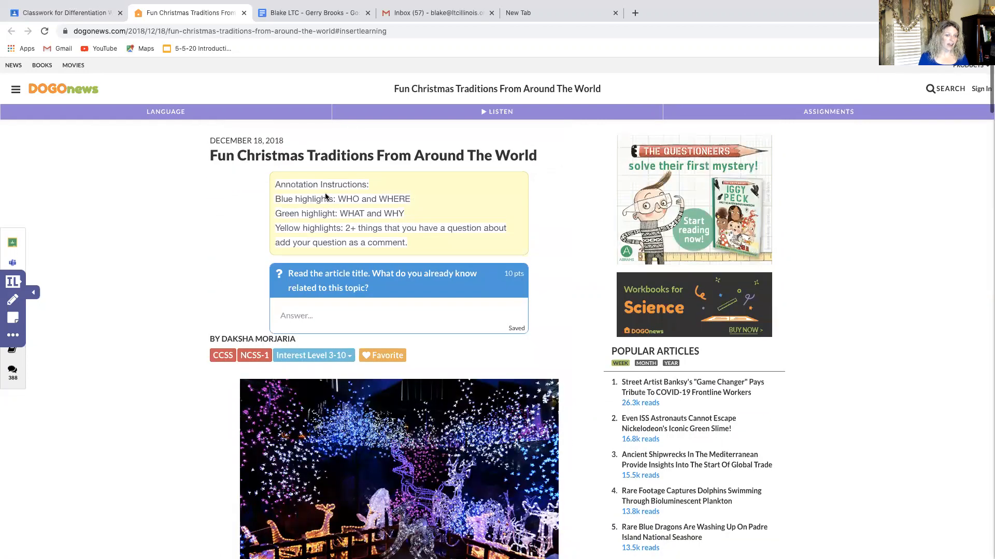
{"action": "scroll", "coordinate": [347, 240], "scroll_direction": "down", "scroll_amount": 10}
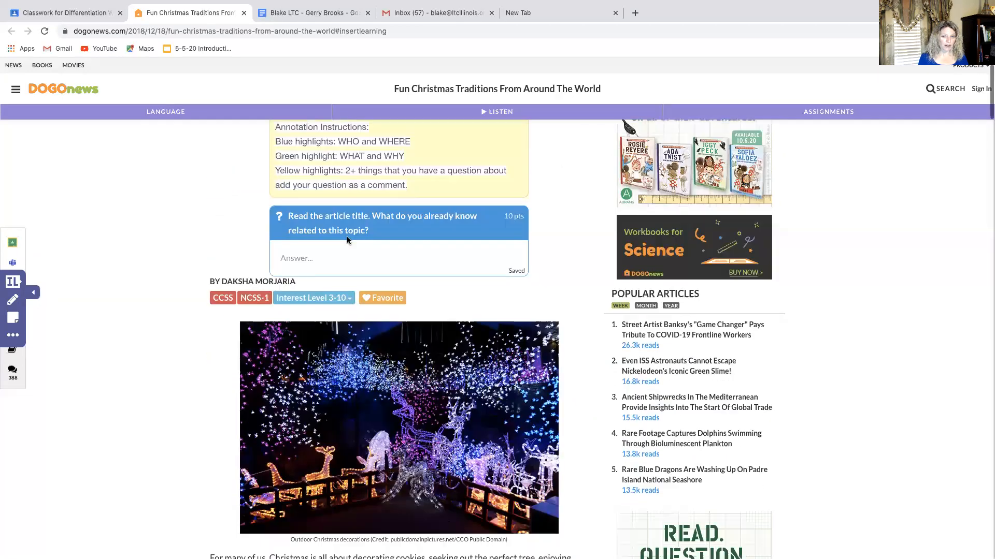
{"action": "scroll", "coordinate": [347, 240], "scroll_direction": "down", "scroll_amount": 20}
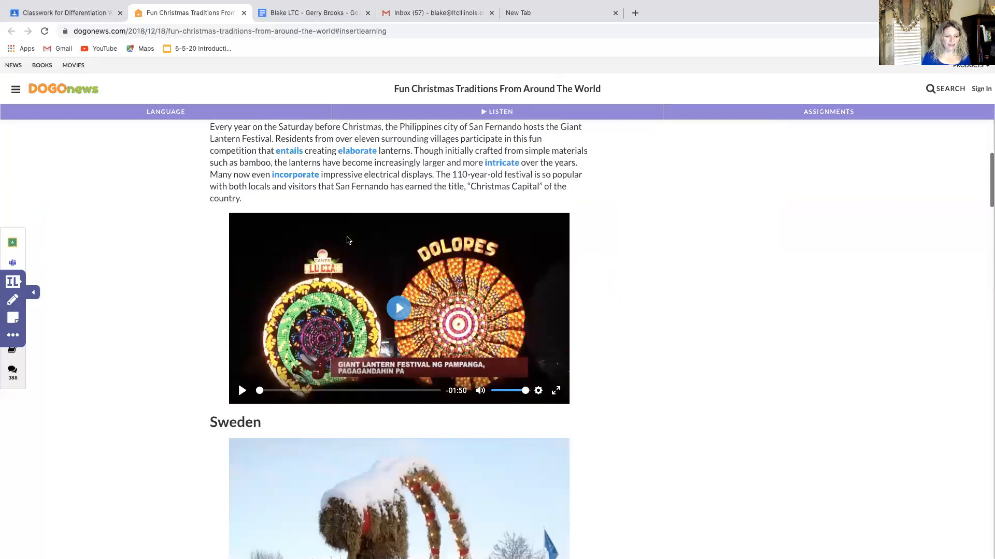
{"action": "scroll", "coordinate": [347, 239], "scroll_direction": "down", "scroll_amount": 12}
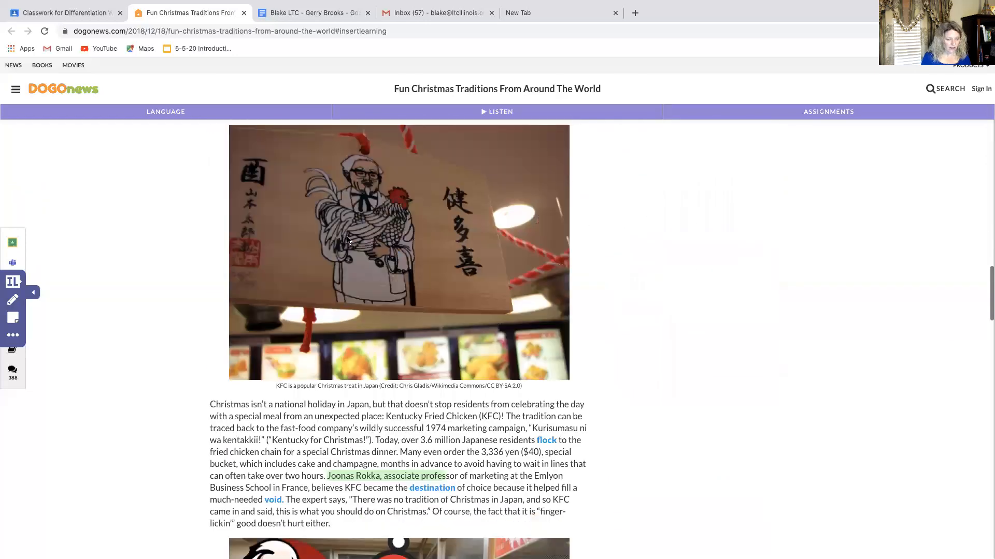
Step: Post the response "I know." to the article's discussion question "How do you know this is a reliable source?"
{"action": "scroll", "coordinate": [347, 240], "scroll_direction": "down", "scroll_amount": 12}
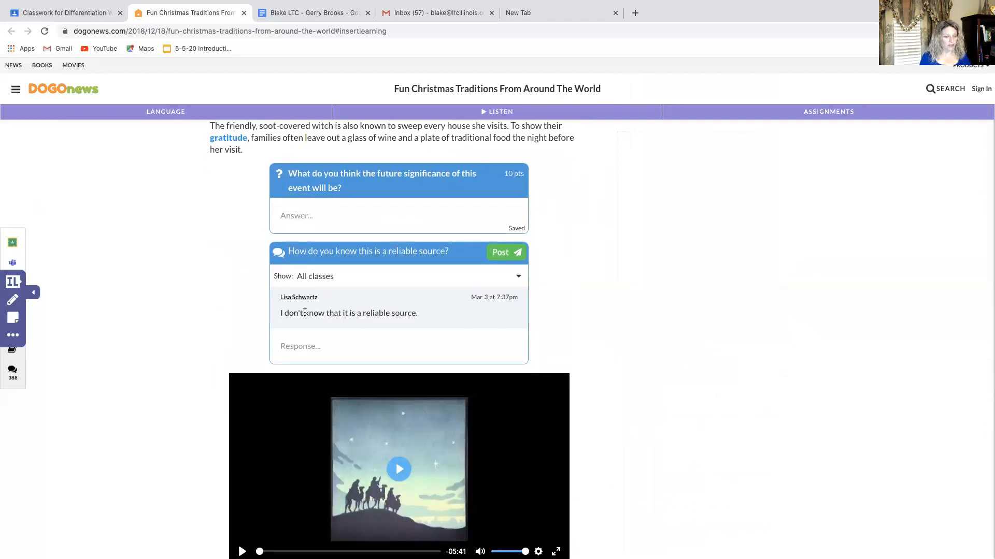
{"action": "left_click", "coordinate": [358, 349]}
{"action": "type", "text": "I know."}
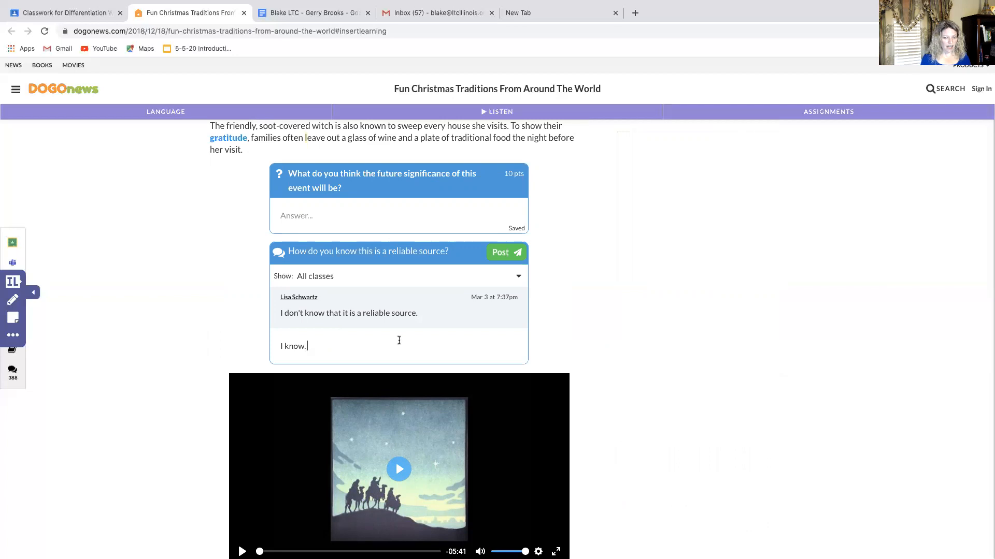
{"action": "left_click", "coordinate": [492, 253]}
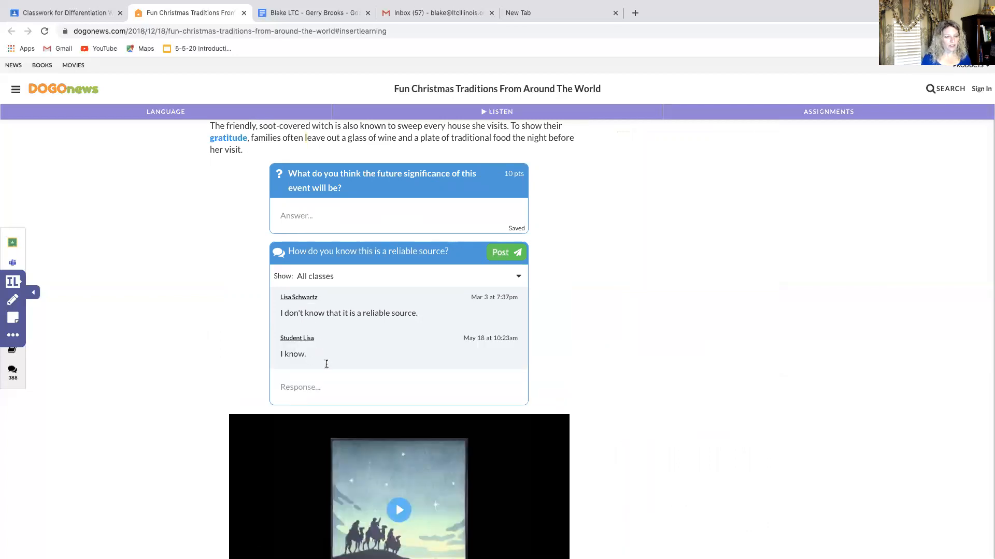
Step: Look over the article's remaining embedded questions and closing section, and return past the country sections to the annotation instructions under the title
{"action": "scroll", "coordinate": [310, 292], "scroll_direction": "up", "scroll_amount": 1}
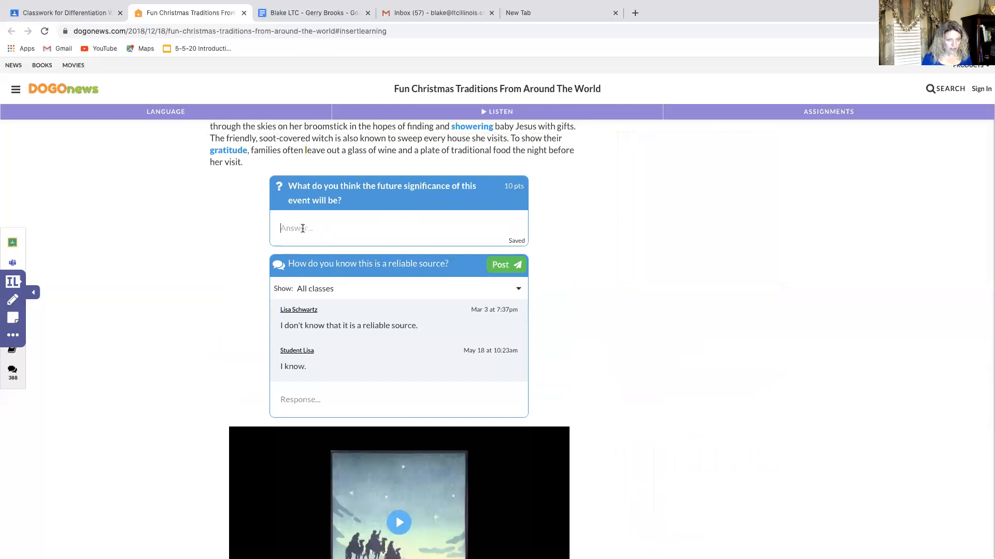
{"action": "scroll", "coordinate": [333, 258], "scroll_direction": "down", "scroll_amount": 10}
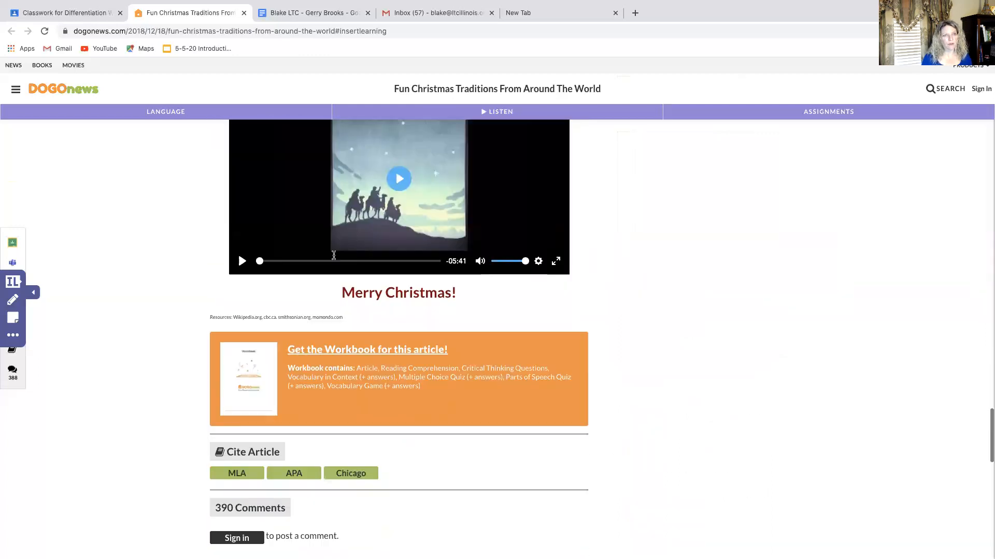
{"action": "scroll", "coordinate": [334, 255], "scroll_direction": "up", "scroll_amount": 12}
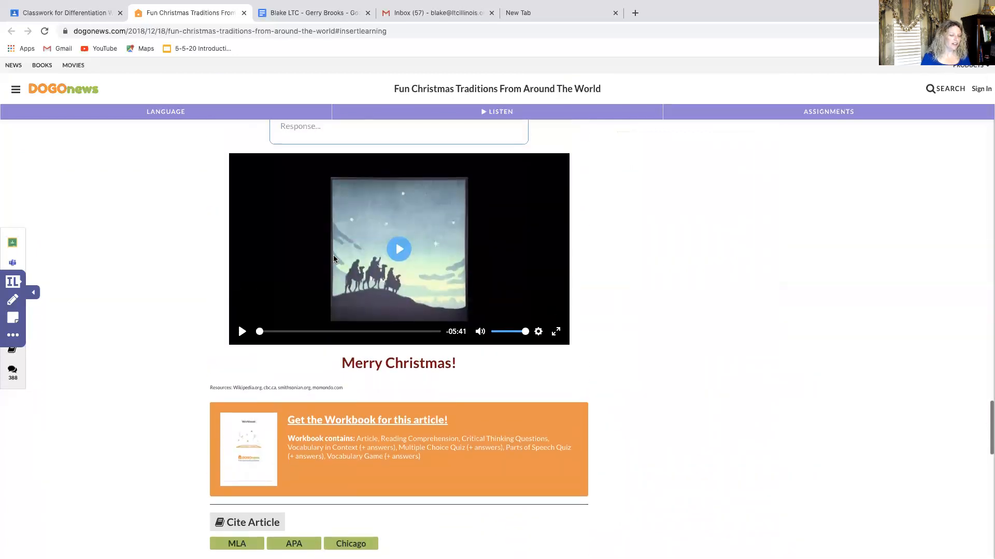
{"action": "scroll", "coordinate": [333, 257], "scroll_direction": "up", "scroll_amount": 10}
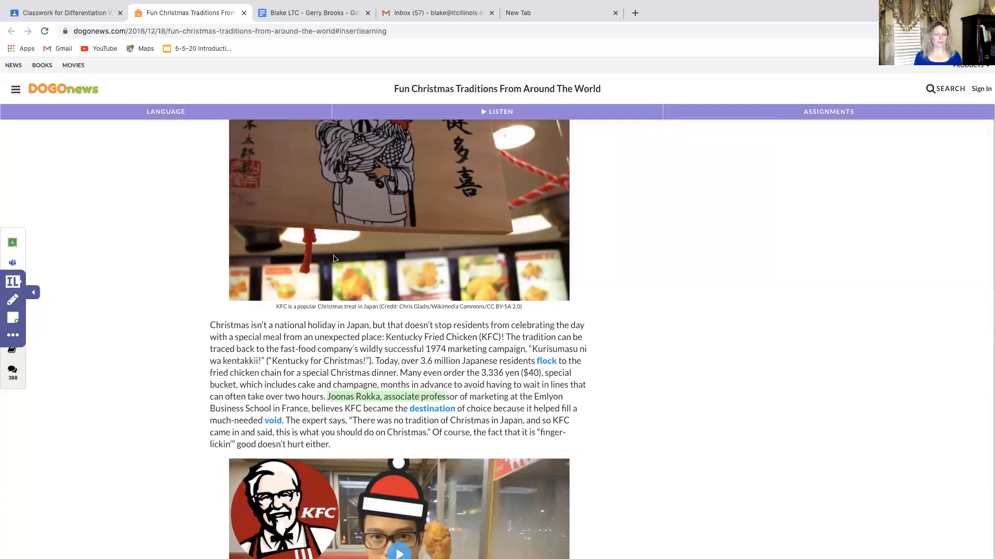
{"action": "scroll", "coordinate": [334, 259], "scroll_direction": "up", "scroll_amount": 12}
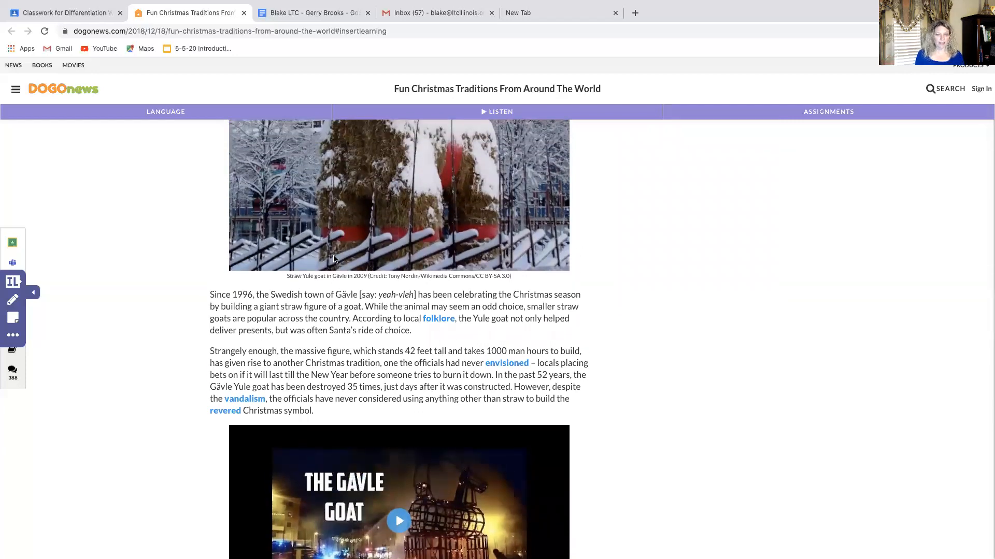
{"action": "scroll", "coordinate": [333, 259], "scroll_direction": "up", "scroll_amount": 8}
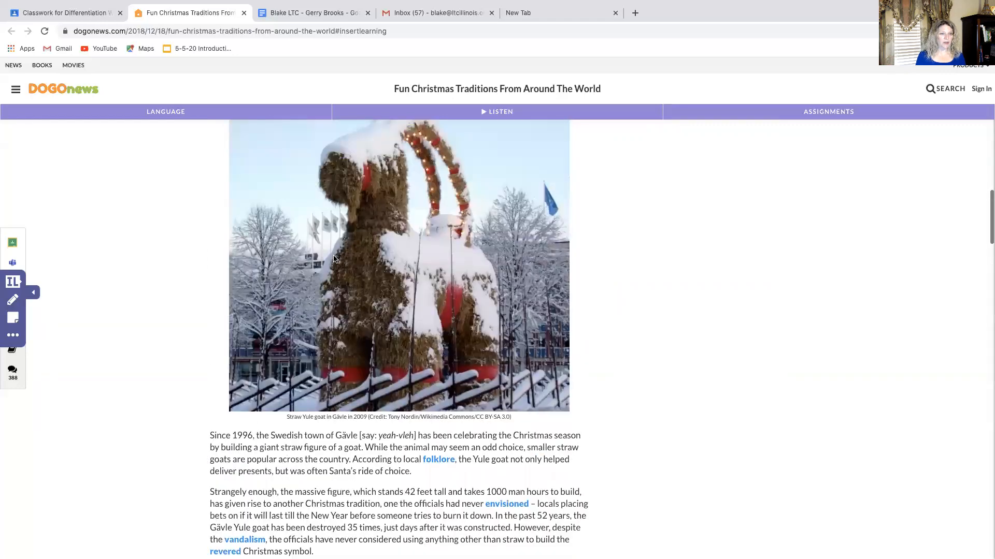
{"action": "scroll", "coordinate": [334, 259], "scroll_direction": "up", "scroll_amount": 8}
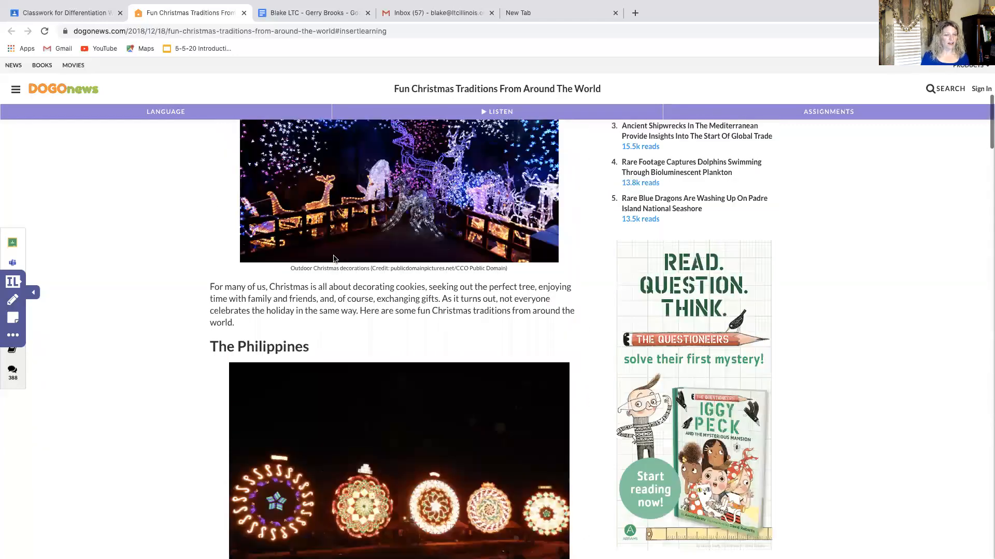
{"action": "scroll", "coordinate": [333, 259], "scroll_direction": "up", "scroll_amount": 2}
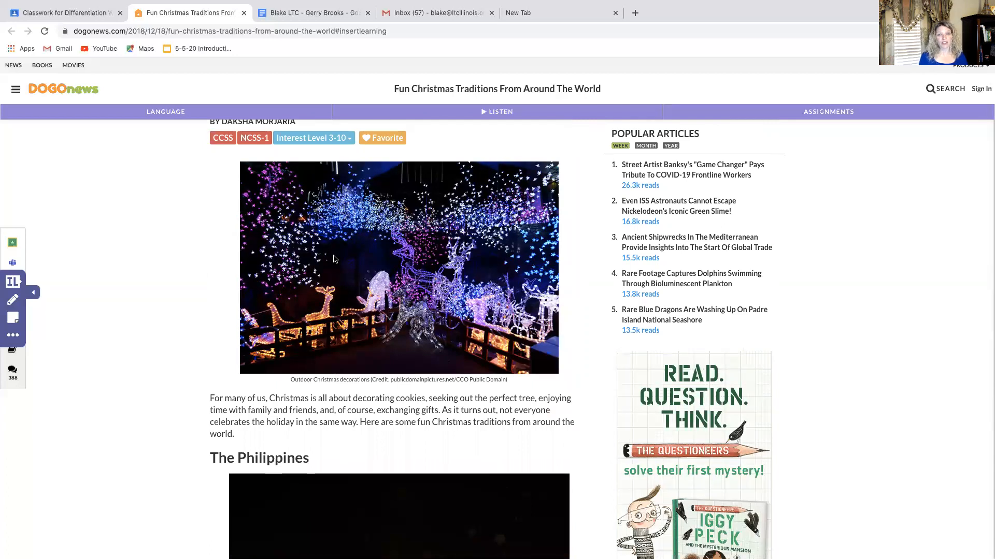
{"action": "scroll", "coordinate": [334, 259], "scroll_direction": "up", "scroll_amount": 4}
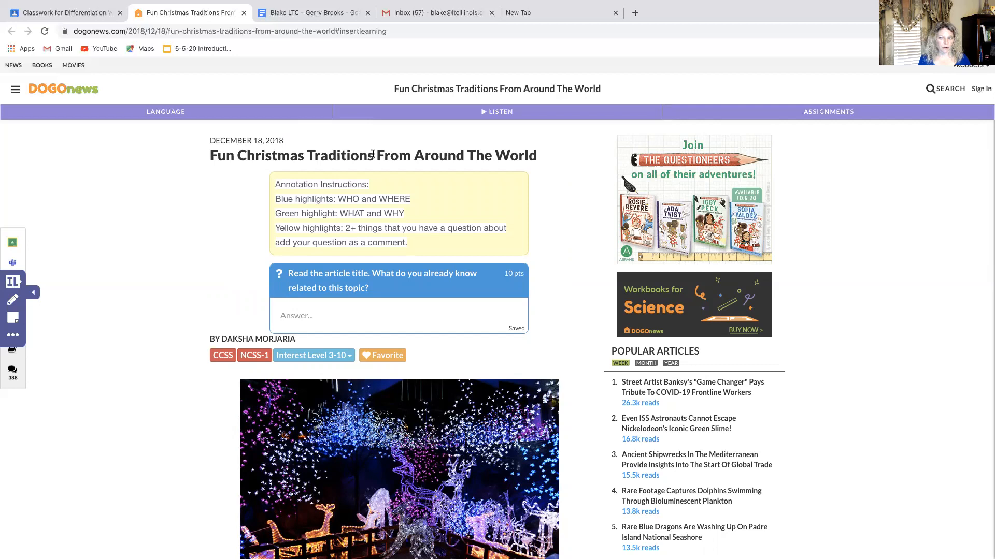
Step: Switch to Google Classroom, open the full page of the "Fun Christmas Traditions From Around The World" assignment and focus its class comment field
{"action": "left_click", "coordinate": [78, 15]}
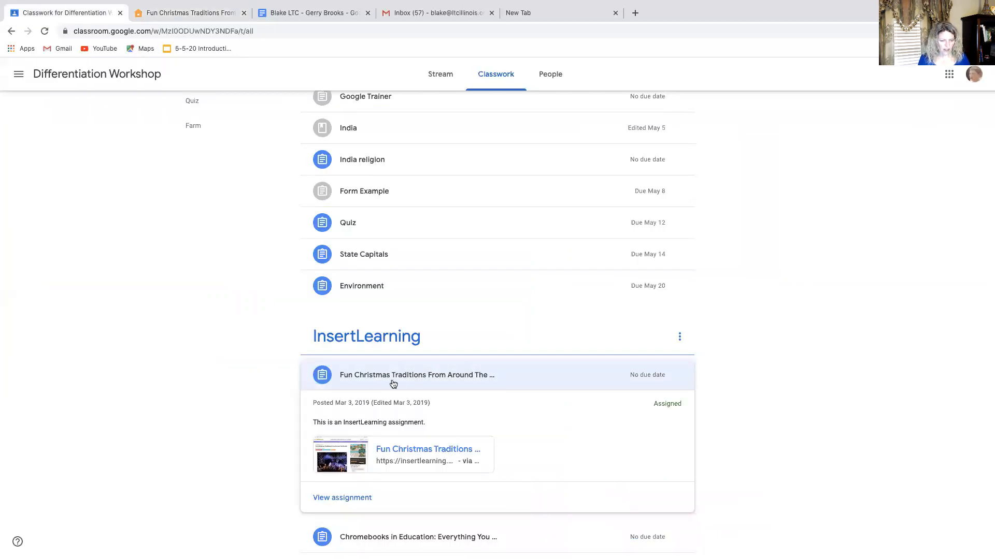
{"action": "scroll", "coordinate": [394, 382], "scroll_direction": "down", "scroll_amount": 3}
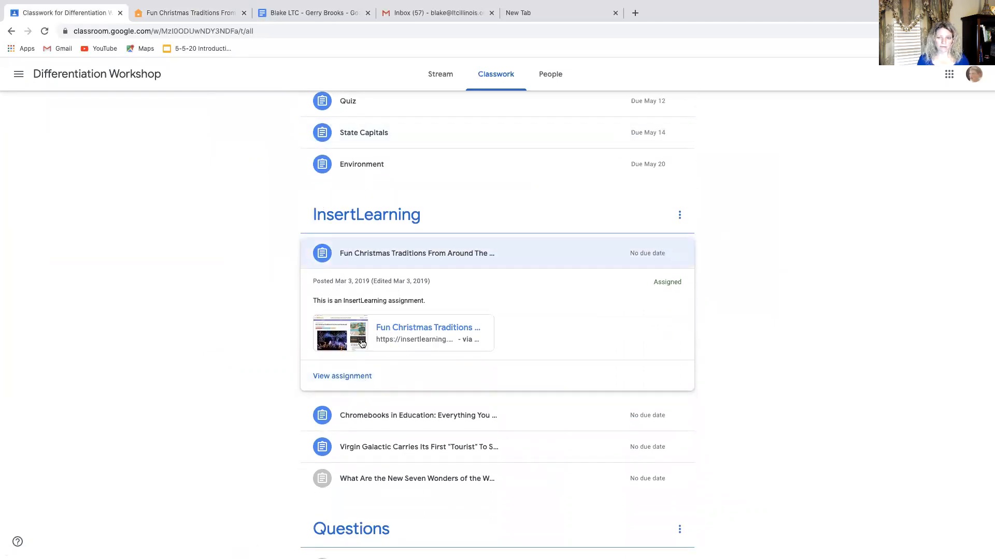
{"action": "left_click", "coordinate": [356, 379]}
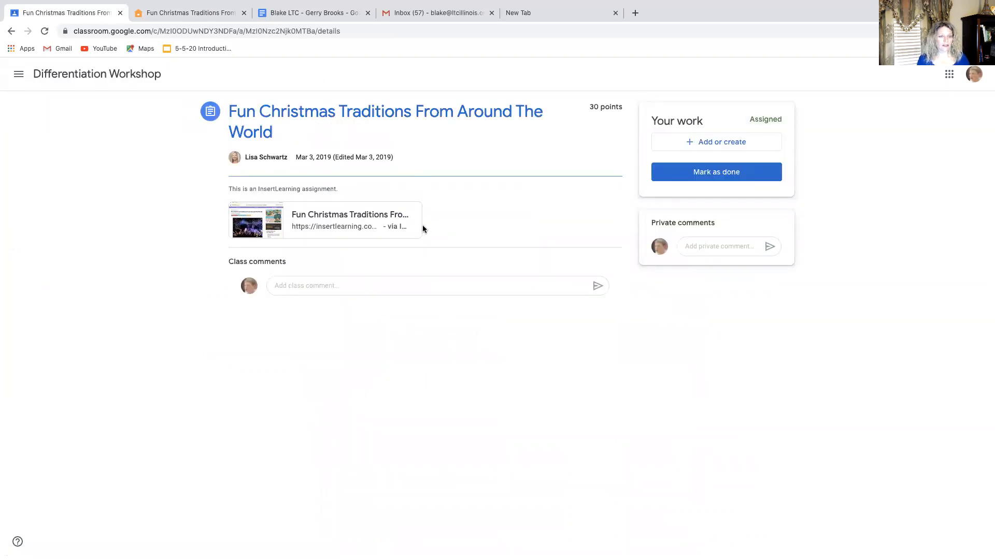
{"action": "left_click", "coordinate": [315, 288]}
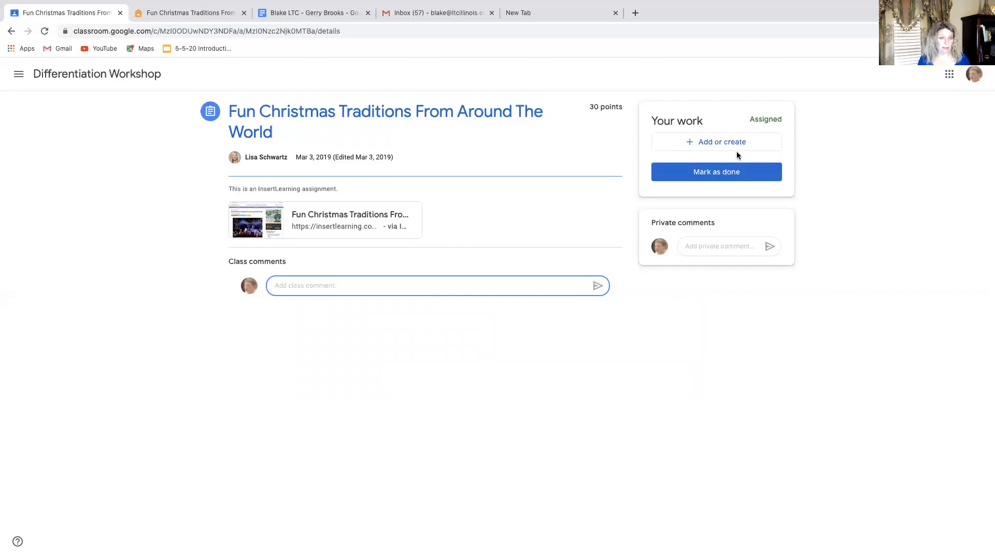
Step: Add a new Google Drawings file to the student's work for the assignment, and open the blank drawing briefly to view it
{"action": "left_click", "coordinate": [708, 146]}
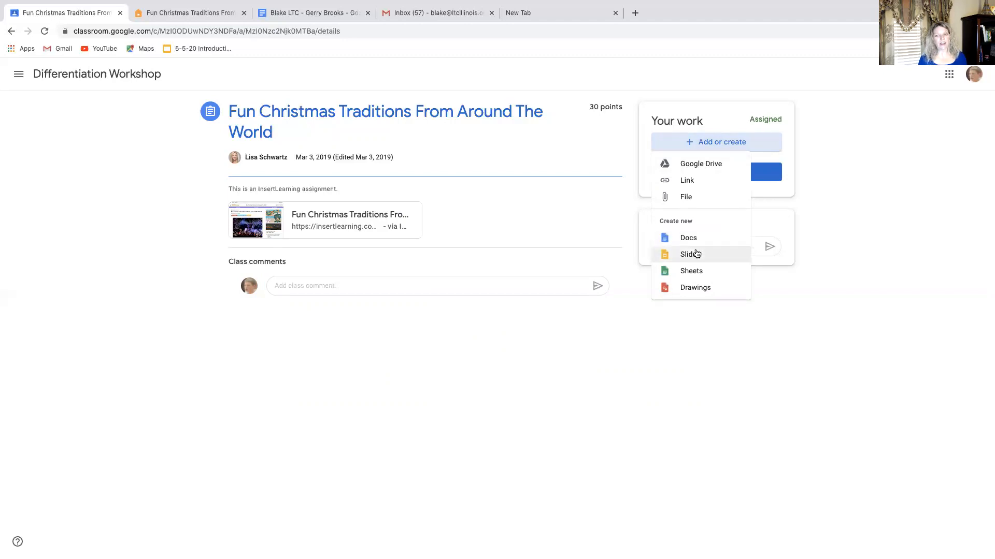
{"action": "left_click", "coordinate": [688, 288]}
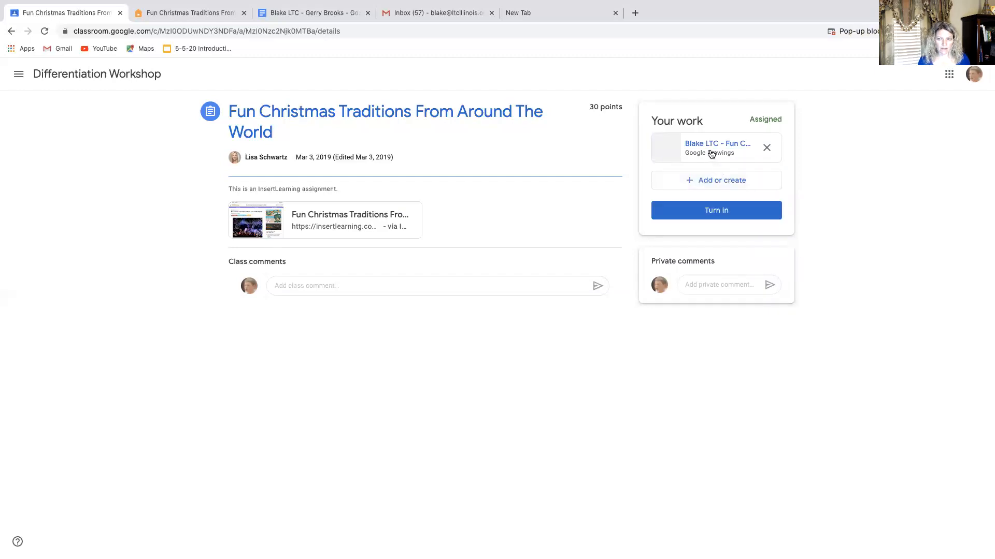
{"action": "left_click", "coordinate": [710, 149]}
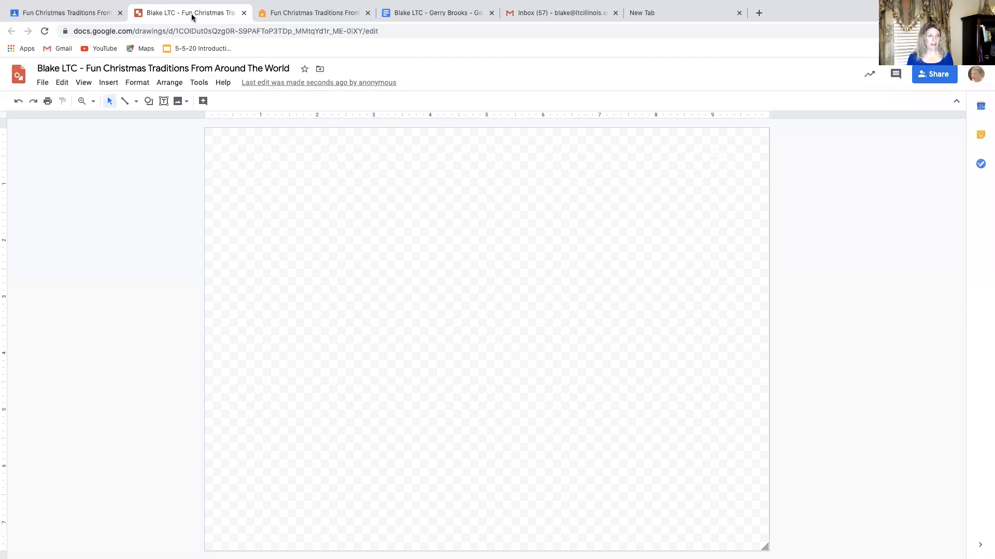
{"action": "left_click", "coordinate": [244, 13]}
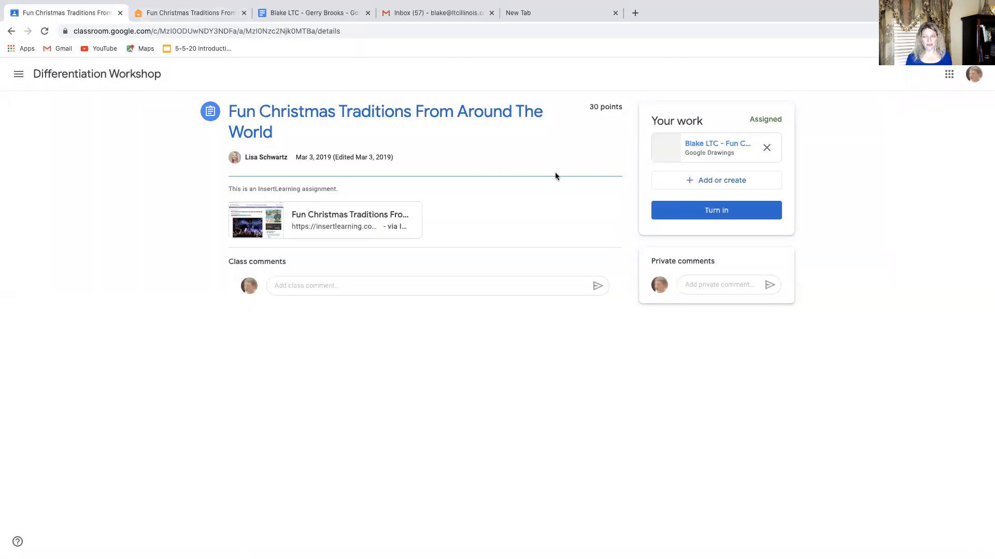
Step: Reopen the attached drawing and draw a rectangle about 3 by 2.3 inches in the upper-left area of the canvas
{"action": "left_click", "coordinate": [718, 151]}
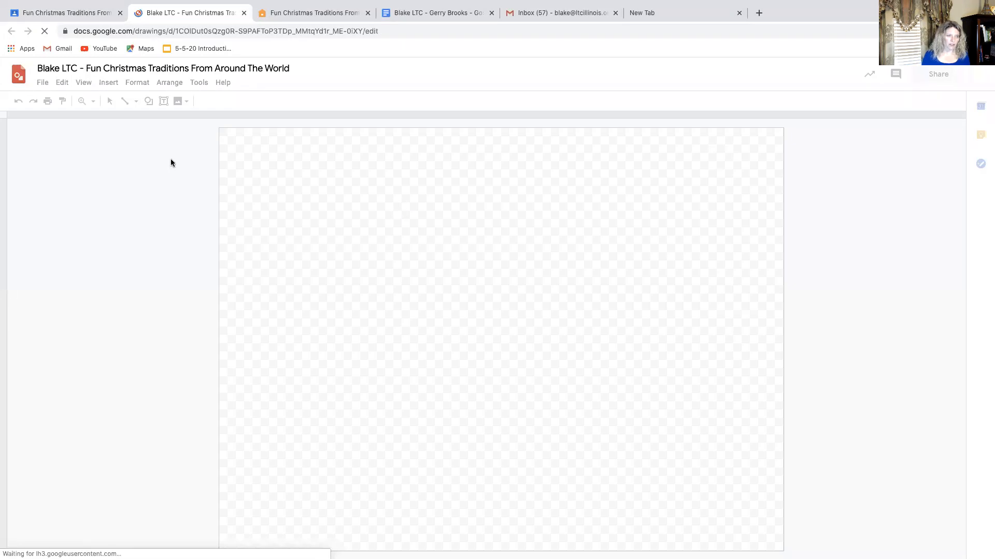
{"action": "left_click", "coordinate": [149, 102]}
{"action": "mouse_move", "coordinate": [179, 125]}
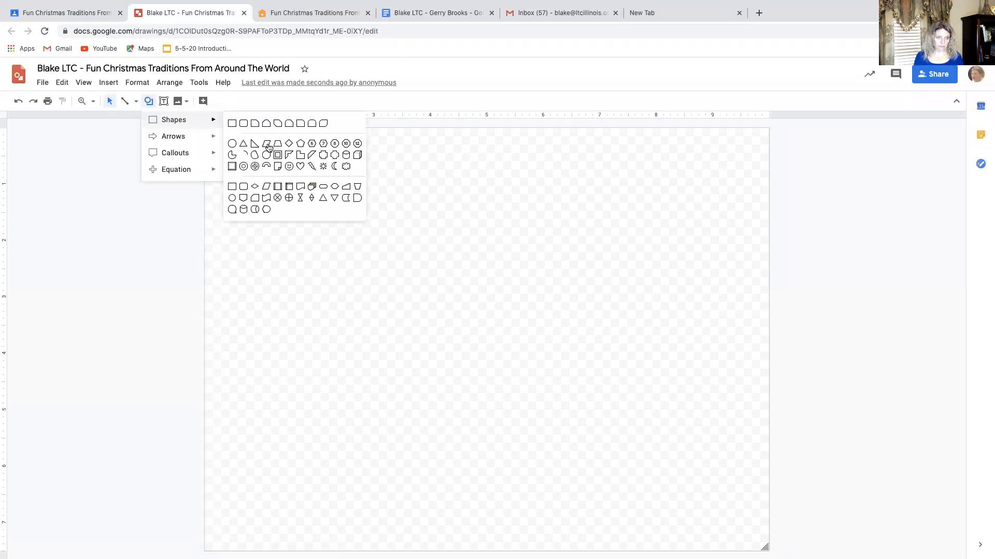
{"action": "left_click", "coordinate": [232, 125]}
{"action": "left_click_drag", "start_coordinate": [269, 189], "coordinate": [438, 321]}
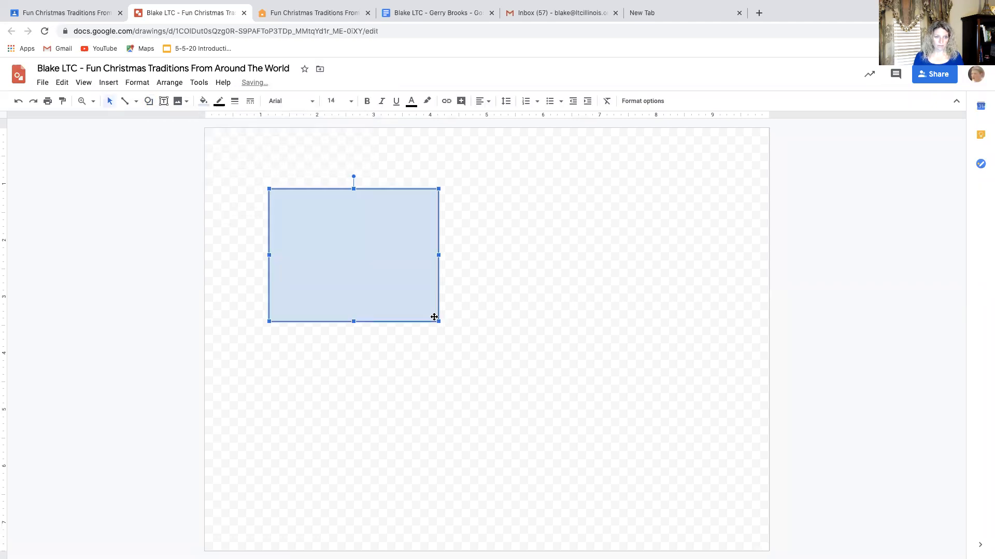
Step: Fill the rectangle with solid bright blue, and check which folder the drawing is stored in before closing it
{"action": "left_click", "coordinate": [209, 104]}
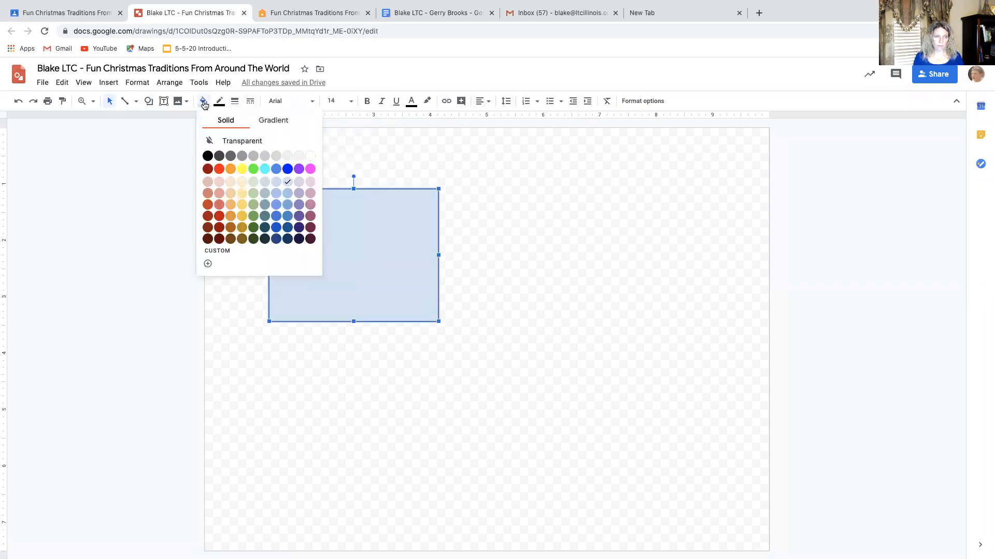
{"action": "left_click", "coordinate": [287, 169]}
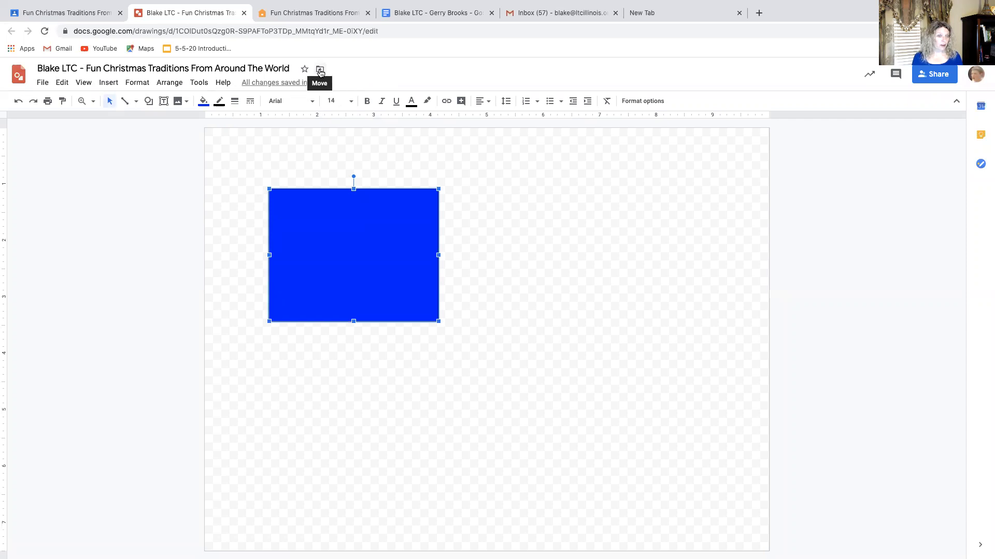
{"action": "left_click", "coordinate": [289, 67]}
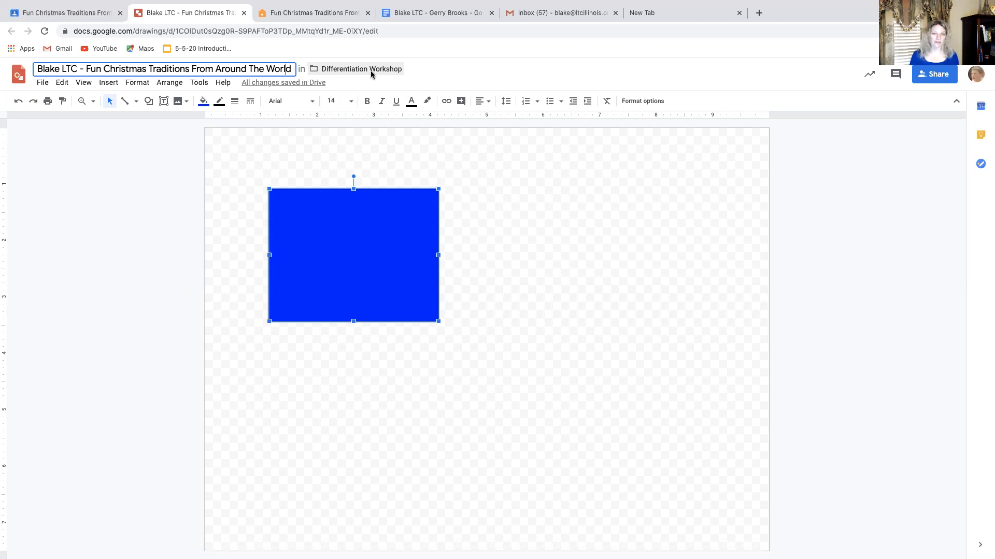
{"action": "left_click", "coordinate": [244, 13]}
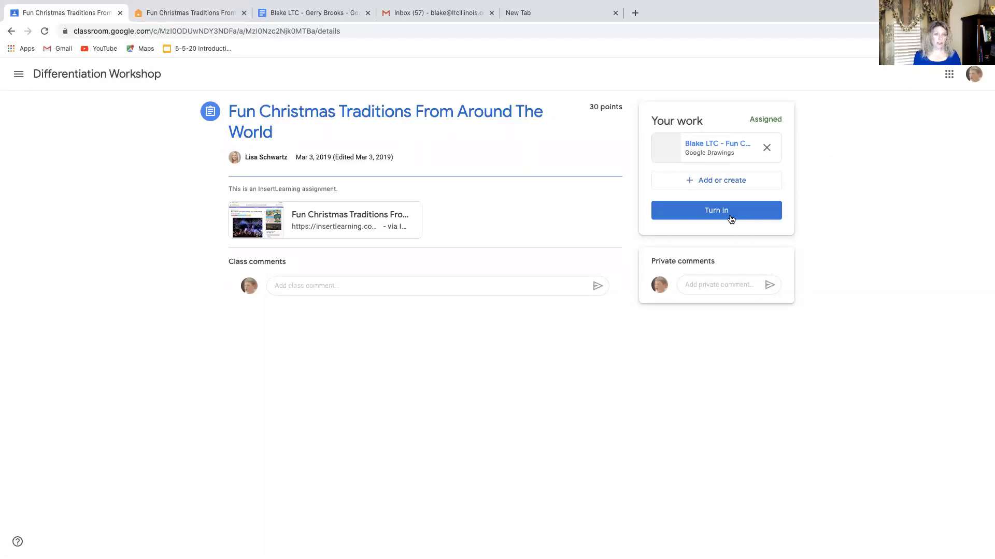
Step: Switch to the teacher's Google Classroom window and show the InsertLearning topic of the Differentiation Workshop classwork
{"action": "key", "text": "ctrl+Up"}
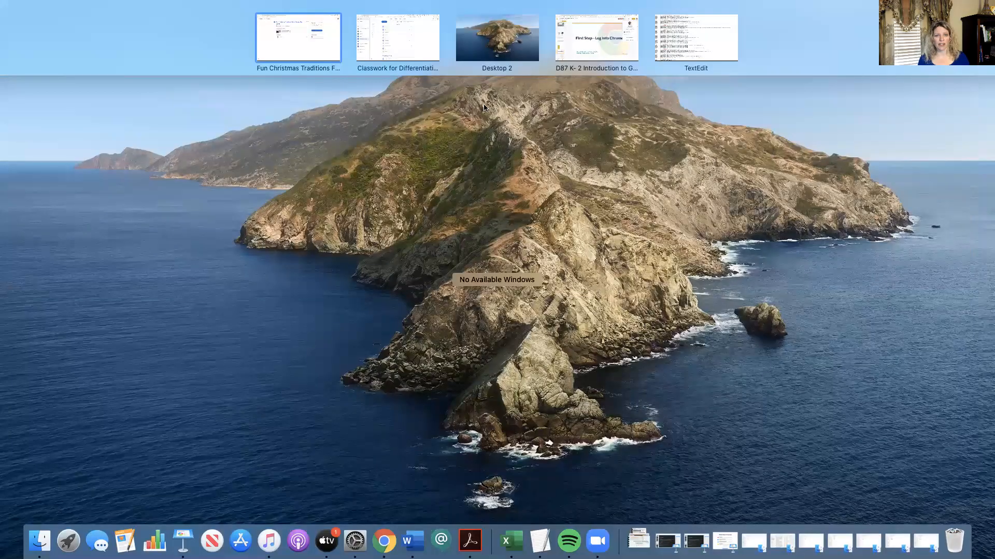
{"action": "left_click", "coordinate": [372, 45]}
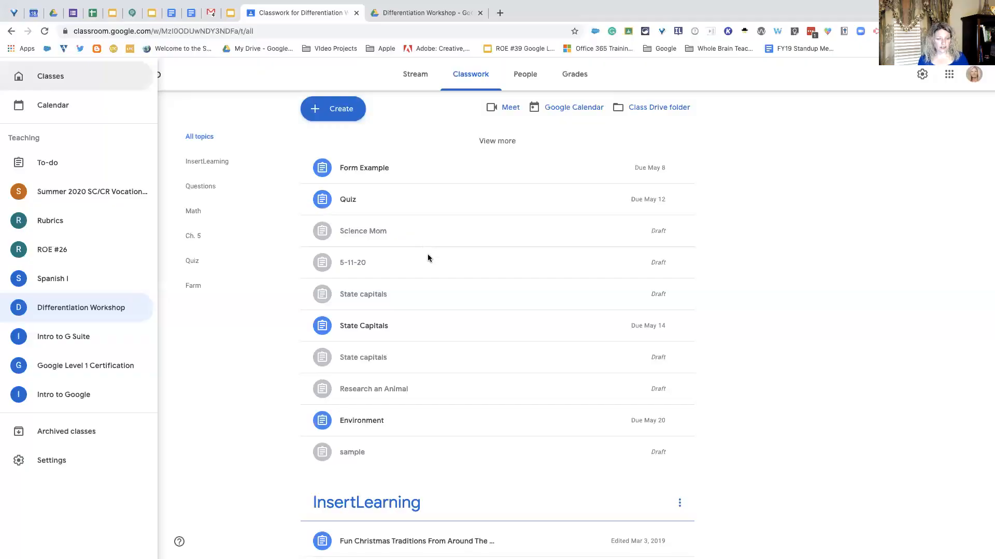
{"action": "left_click", "coordinate": [209, 98]}
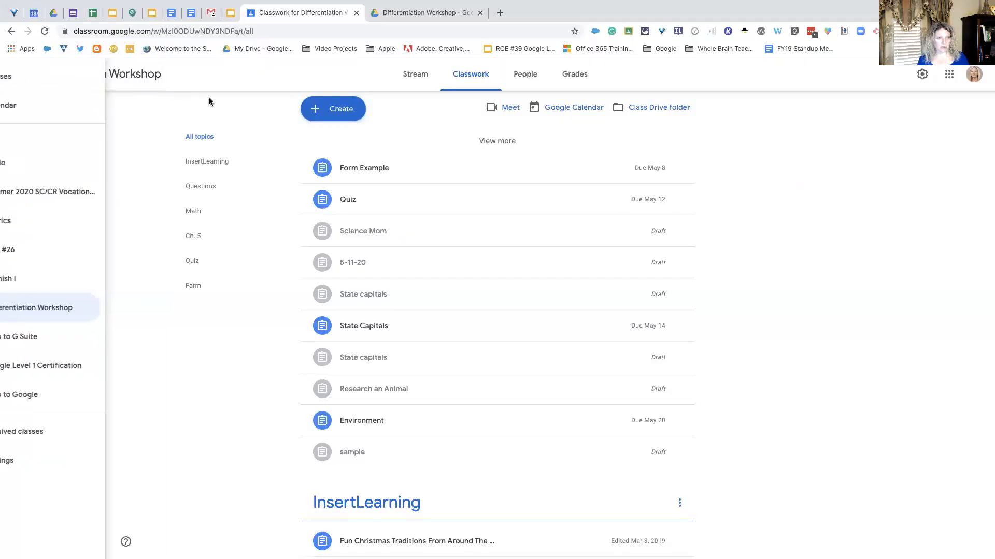
{"action": "left_click", "coordinate": [221, 162]}
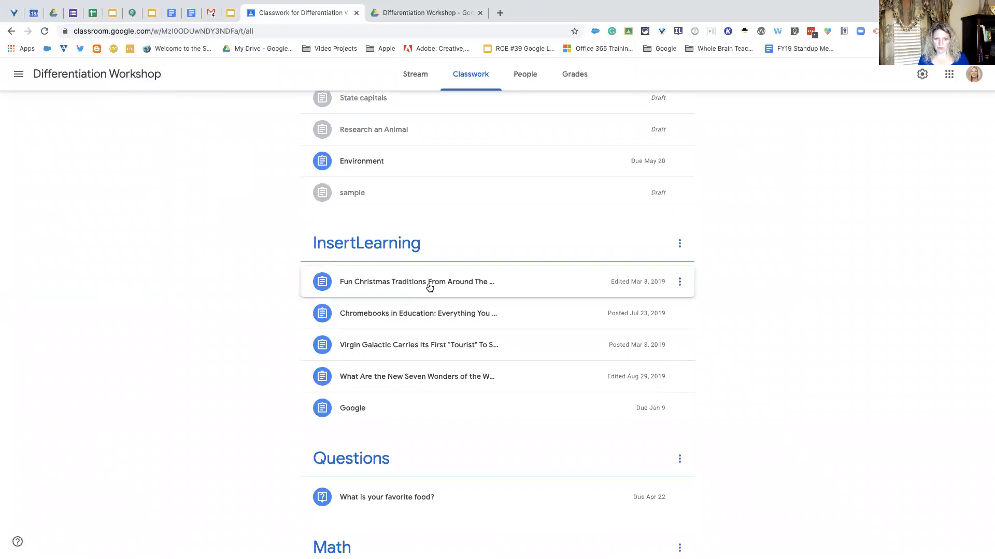
Step: Open the assigned student work for "Fun Christmas Traditions From Around The World", view the student's attached drawing and return to the list
{"action": "left_click", "coordinate": [429, 285]}
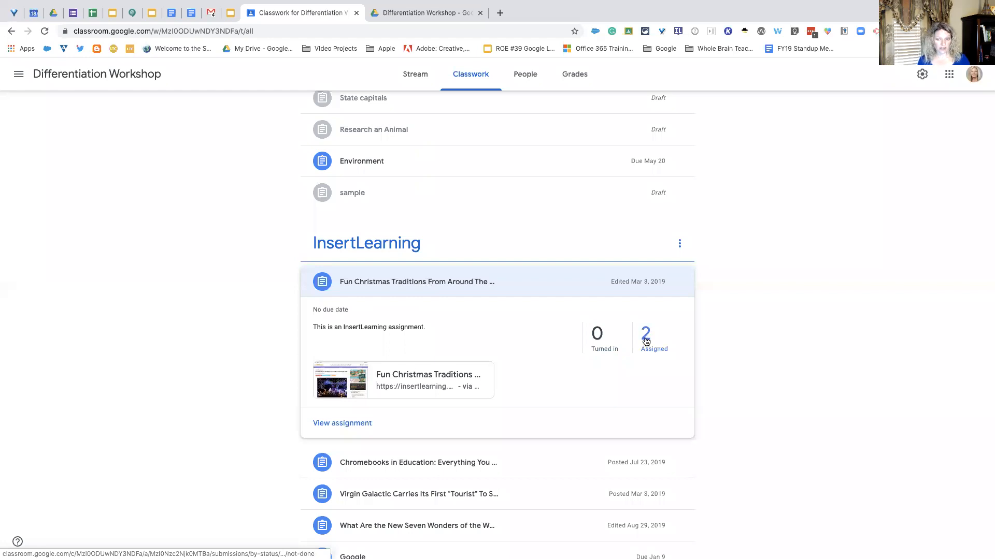
{"action": "left_click", "coordinate": [646, 342]}
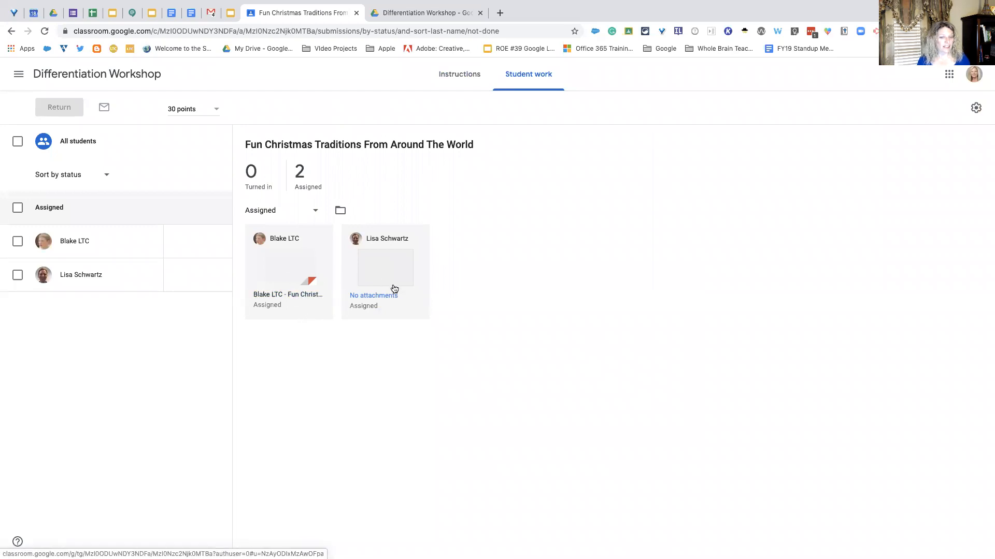
{"action": "left_click", "coordinate": [305, 267]}
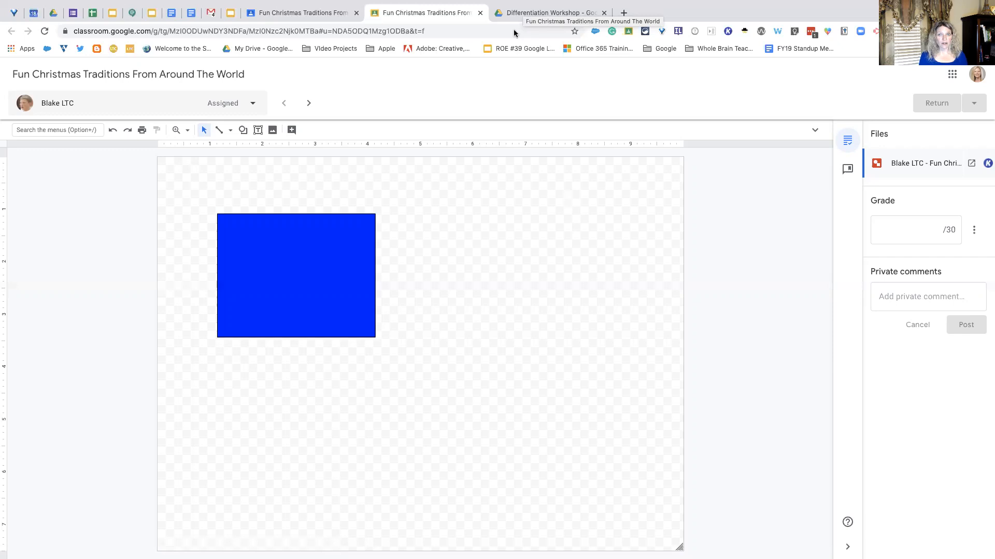
{"action": "left_click", "coordinate": [480, 13]}
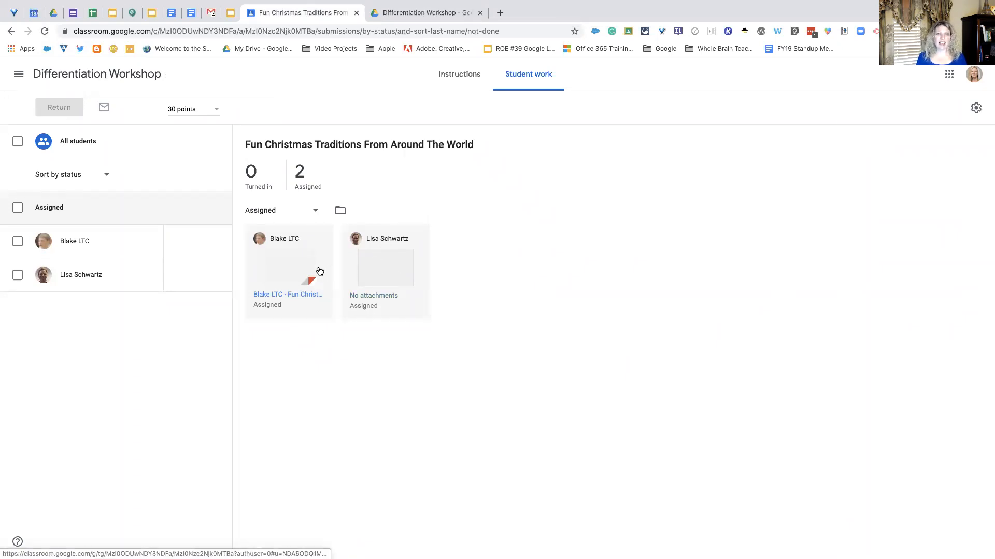
Step: Open the assigned work of the student without attachments, view the private comment field and return to the student work list
{"action": "left_click", "coordinate": [385, 270]}
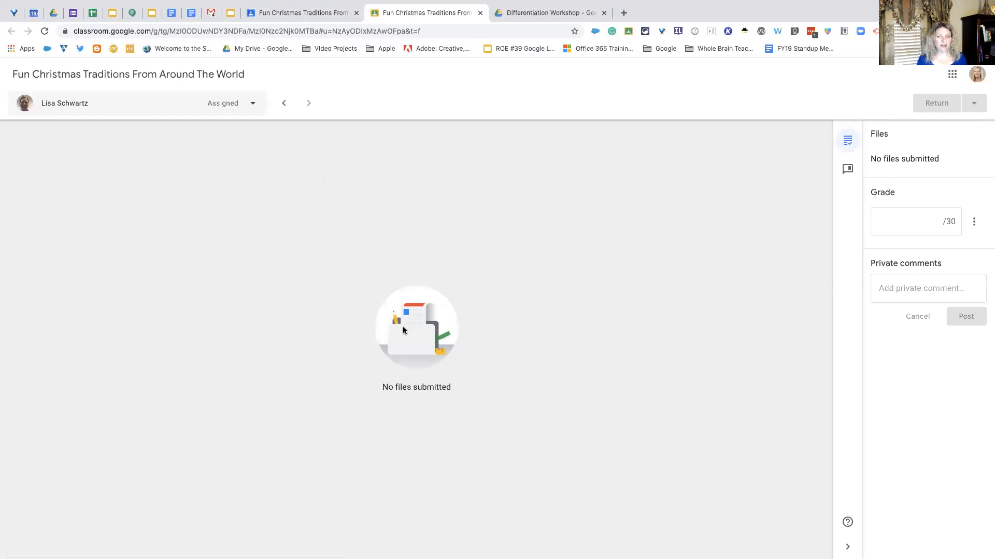
{"action": "left_click", "coordinate": [900, 292]}
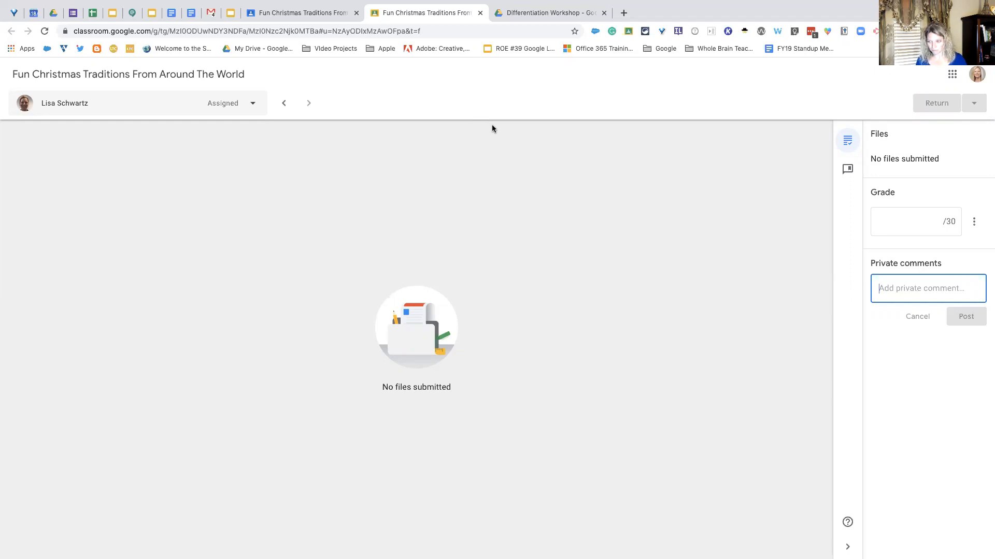
{"action": "left_click", "coordinate": [480, 14]}
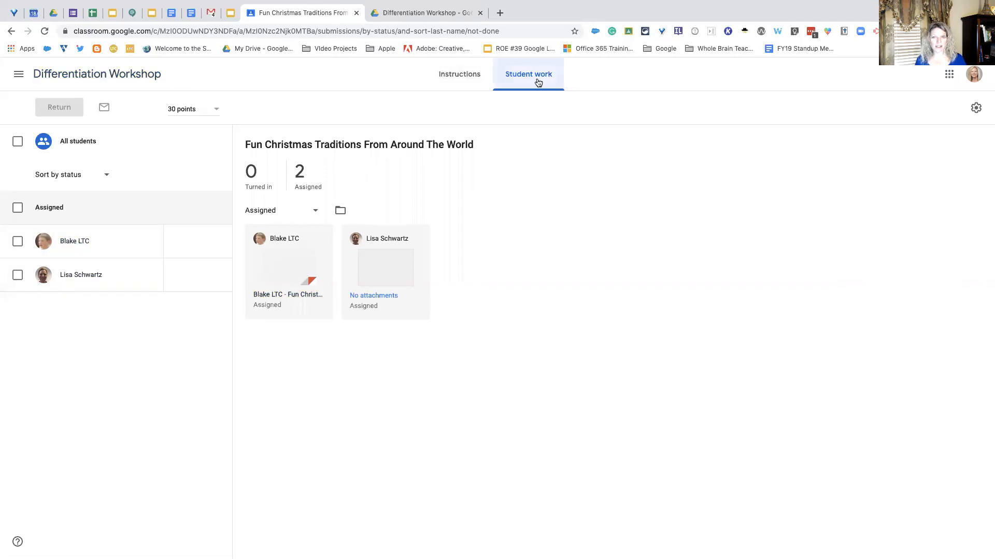
Step: View the assignment's instructions page with its class comments, and return to the student work overview
{"action": "right_click", "coordinate": [479, 78]}
{"action": "right_click", "coordinate": [437, 76]}
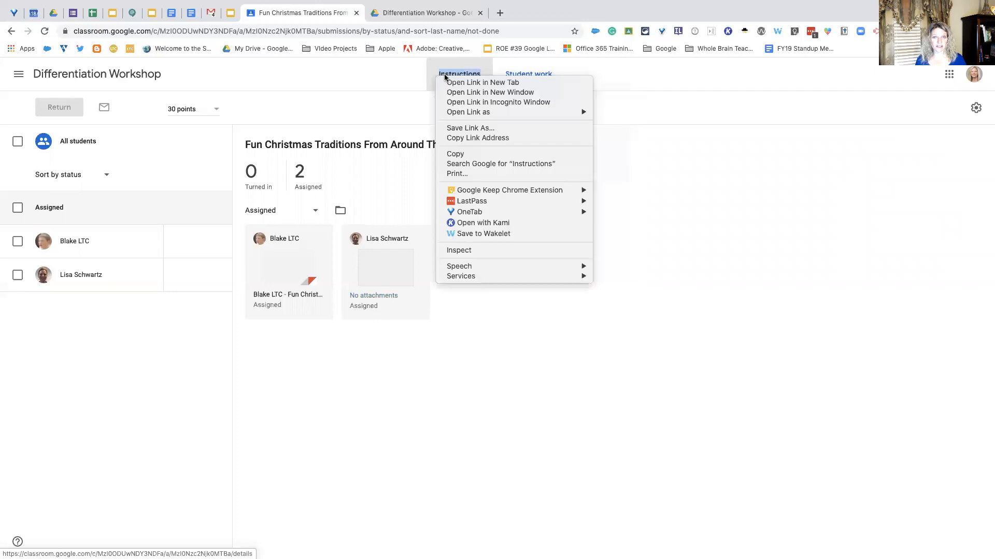
{"action": "left_click", "coordinate": [309, 72]}
{"action": "left_click", "coordinate": [446, 78]}
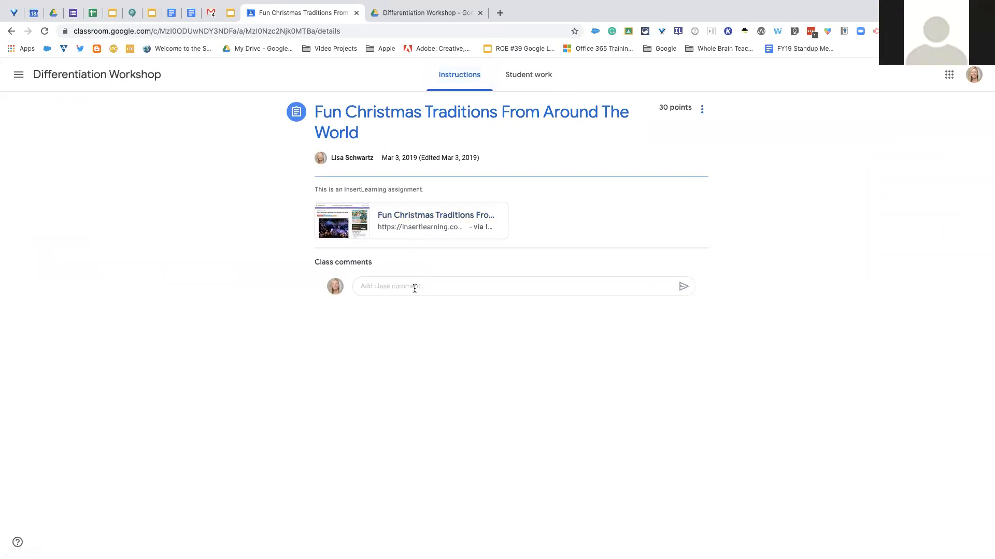
{"action": "left_click", "coordinate": [522, 83]}
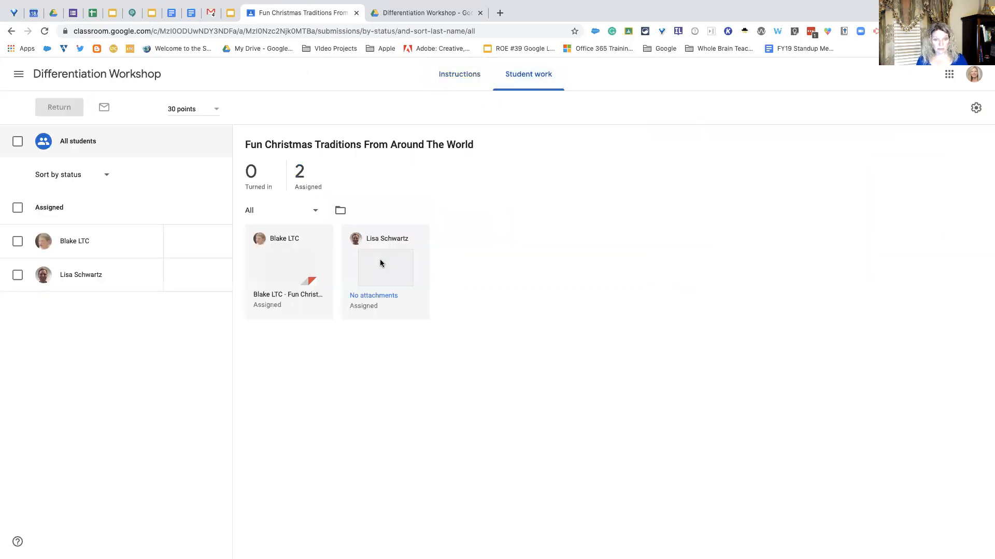
Step: Post the comment bank entry "I like your work!" as a private comment to the student without attachments
{"action": "left_click", "coordinate": [381, 263]}
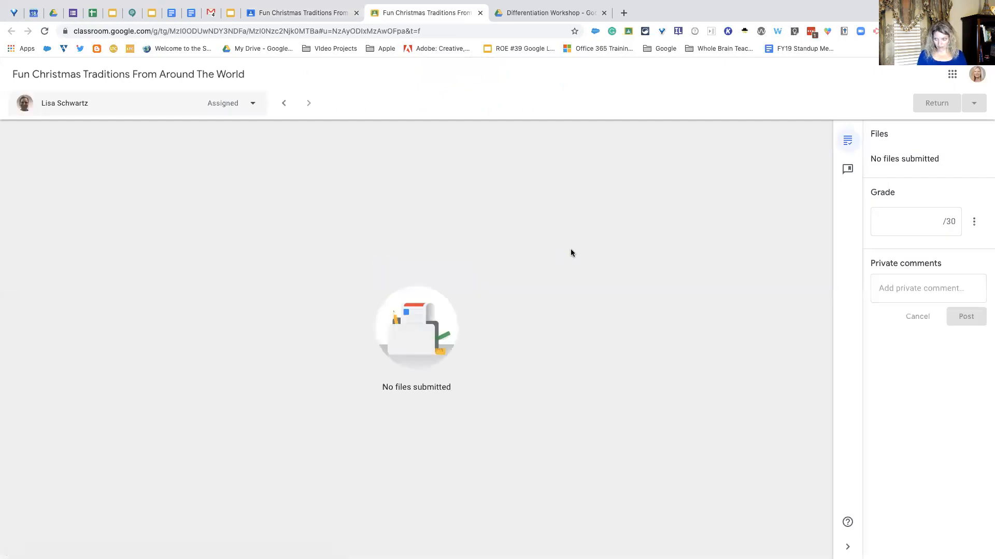
{"action": "left_click", "coordinate": [879, 289]}
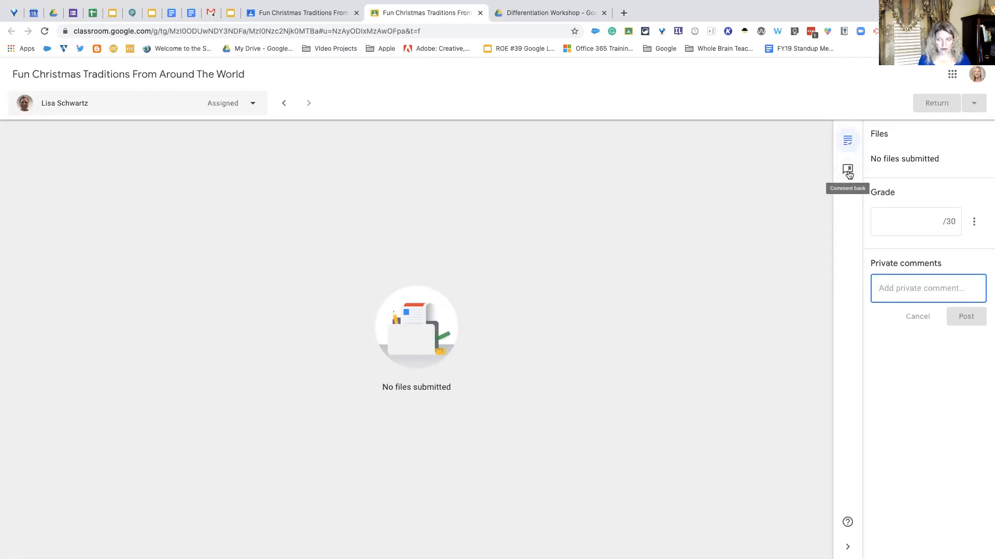
{"action": "left_click", "coordinate": [848, 173]}
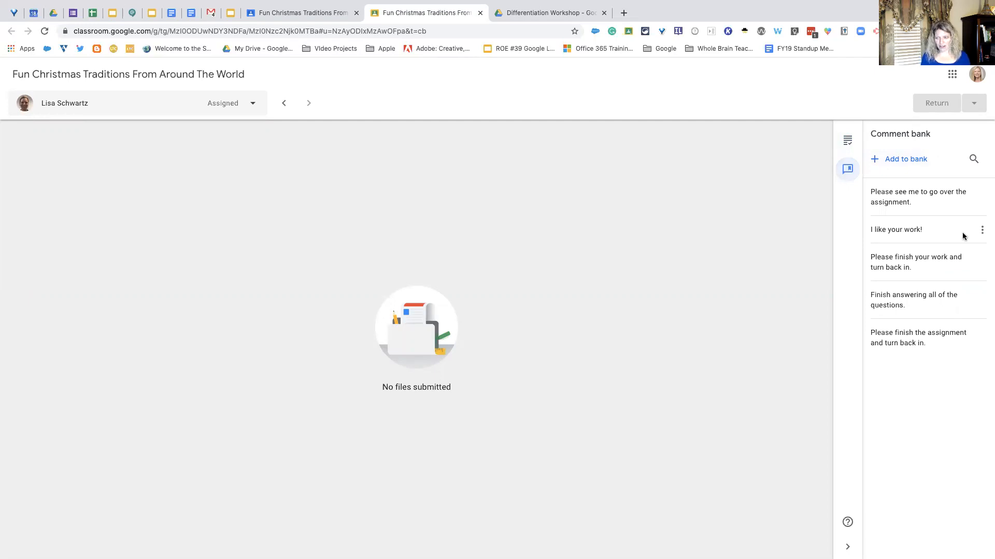
{"action": "left_click", "coordinate": [982, 231]}
{"action": "left_click", "coordinate": [961, 256]}
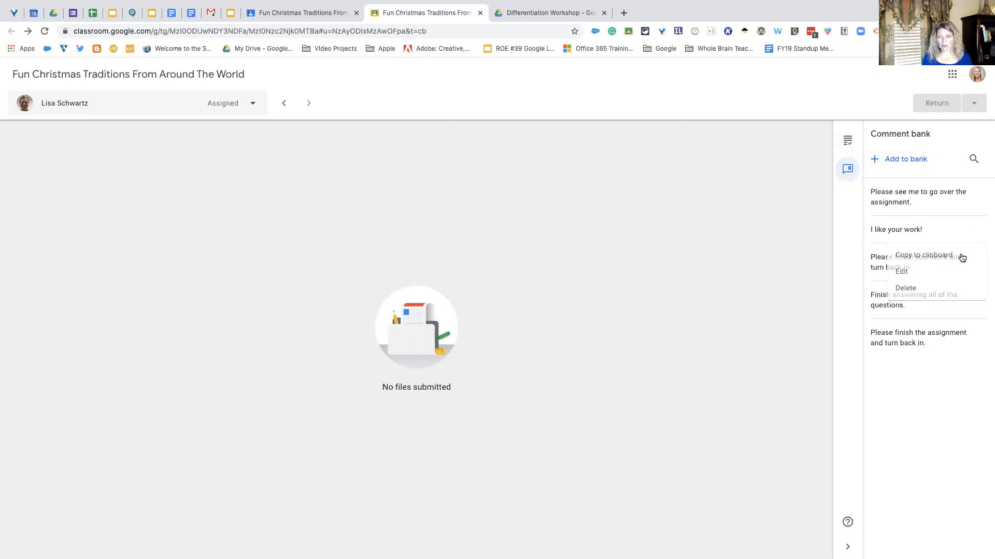
{"action": "left_click", "coordinate": [848, 141]}
{"action": "left_click", "coordinate": [904, 288]}
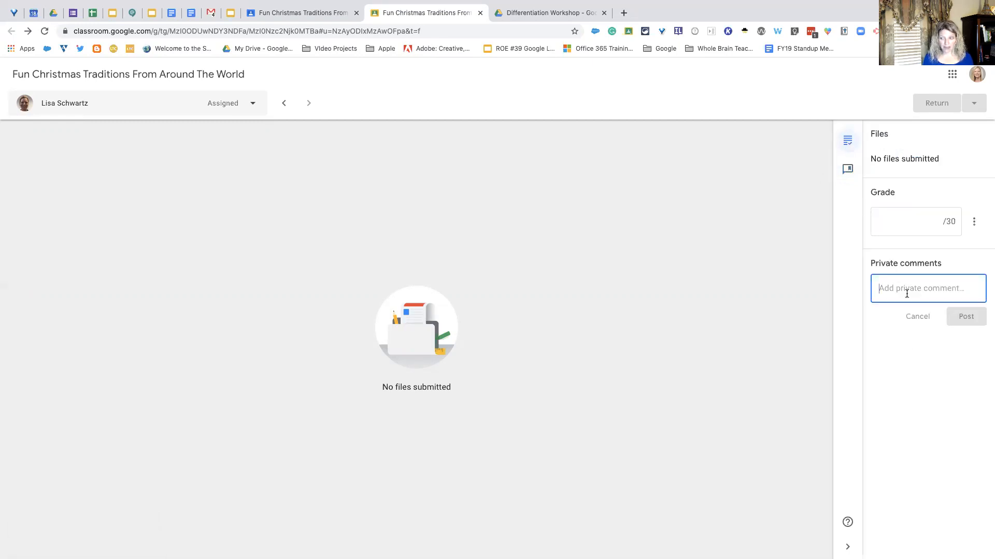
{"action": "key", "text": "super+v"}
{"action": "left_click", "coordinate": [963, 317]}
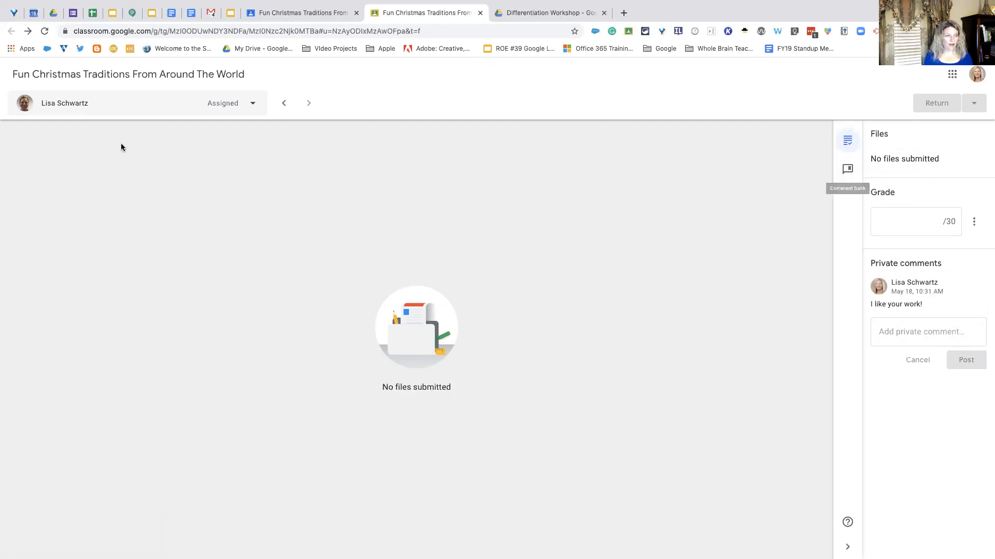
Step: Move back and forth between the two students' work and show the student list with its sorting options
{"action": "left_click", "coordinate": [284, 104]}
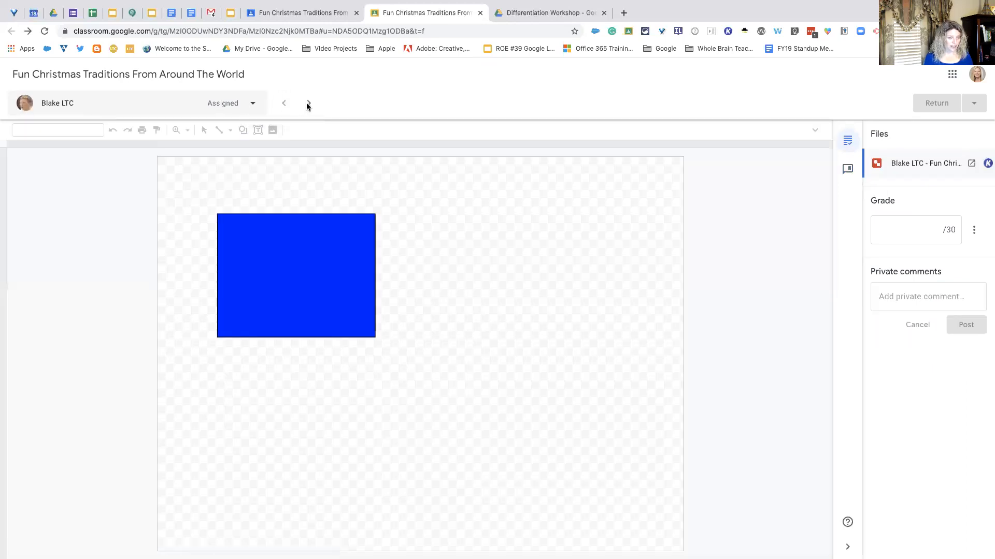
{"action": "left_click", "coordinate": [308, 105]}
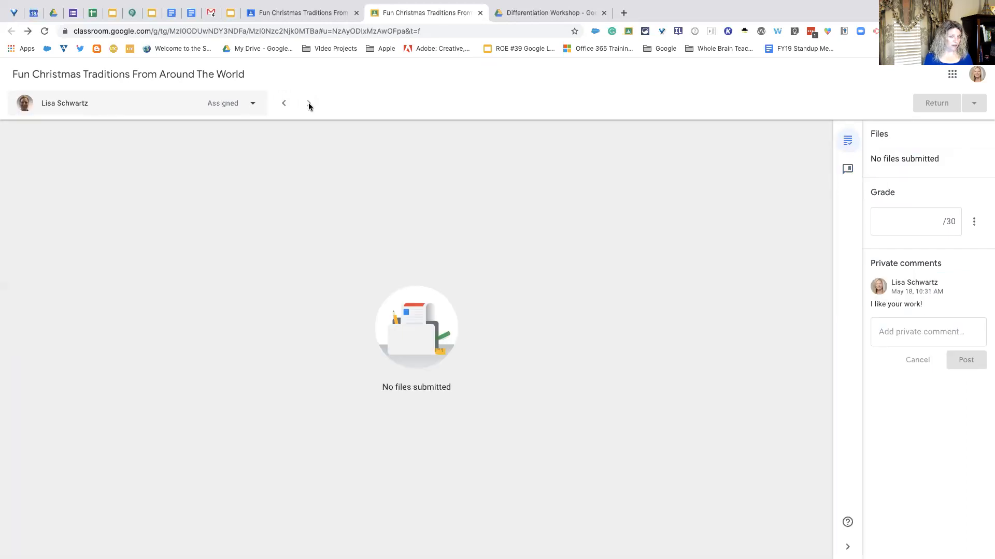
{"action": "left_click", "coordinate": [253, 104]}
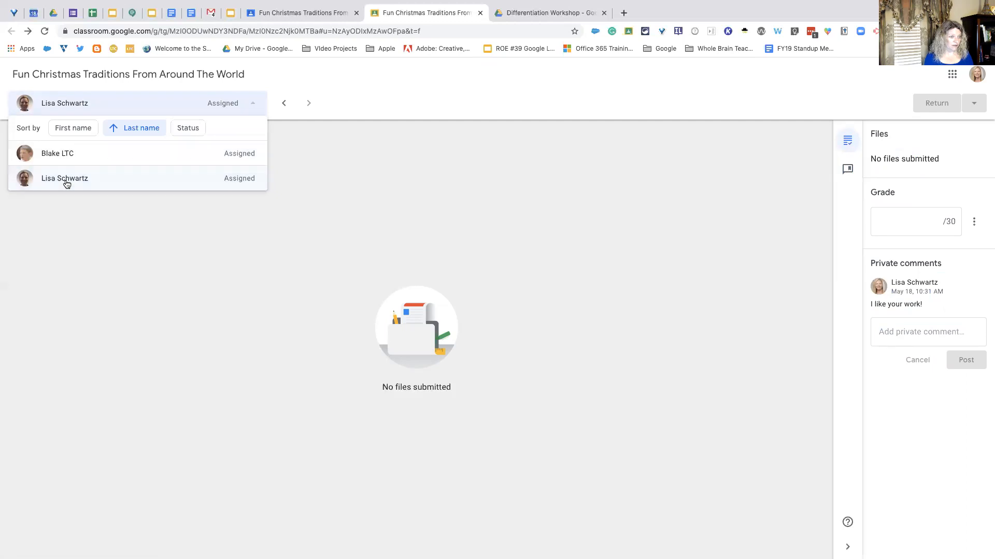
Step: Post the comment bank entry "Finish answering all of the questions." as a private comment to the student who attached the drawing
{"action": "left_click", "coordinate": [280, 104]}
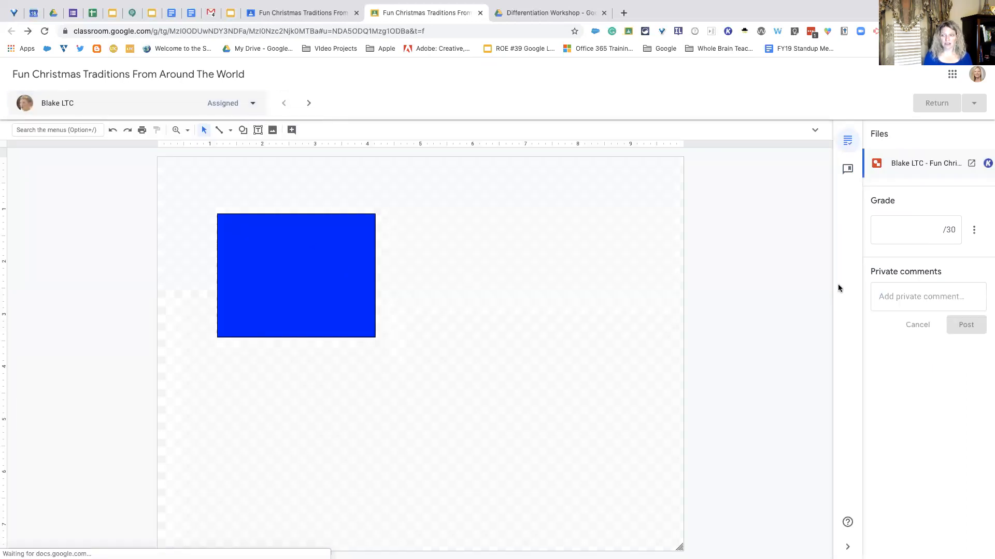
{"action": "left_click", "coordinate": [847, 171]}
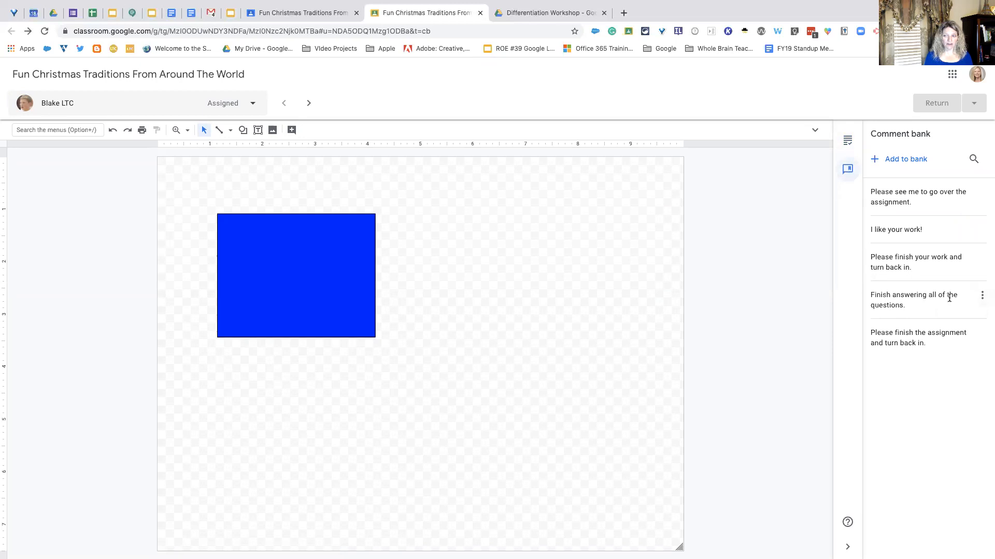
{"action": "left_click", "coordinate": [981, 296]}
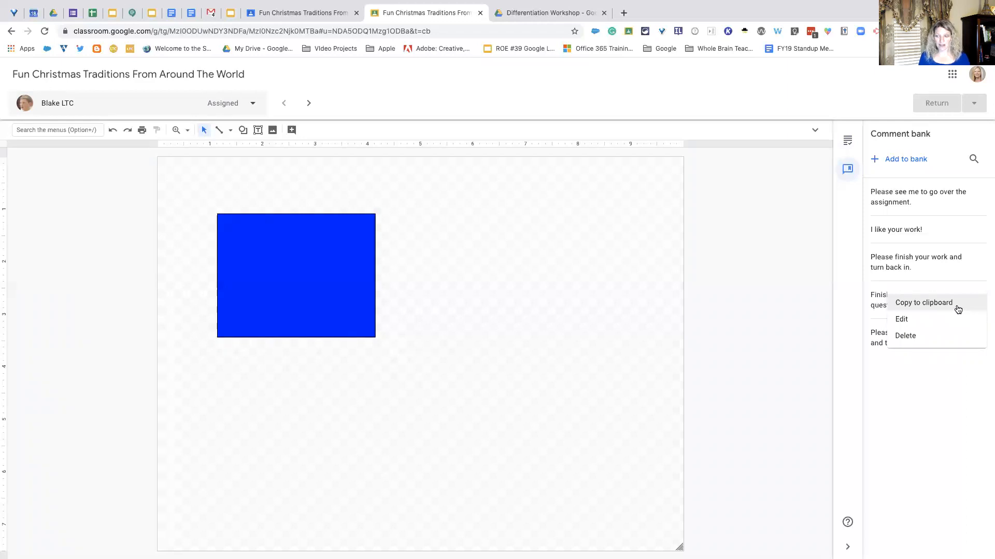
{"action": "left_click", "coordinate": [958, 309]}
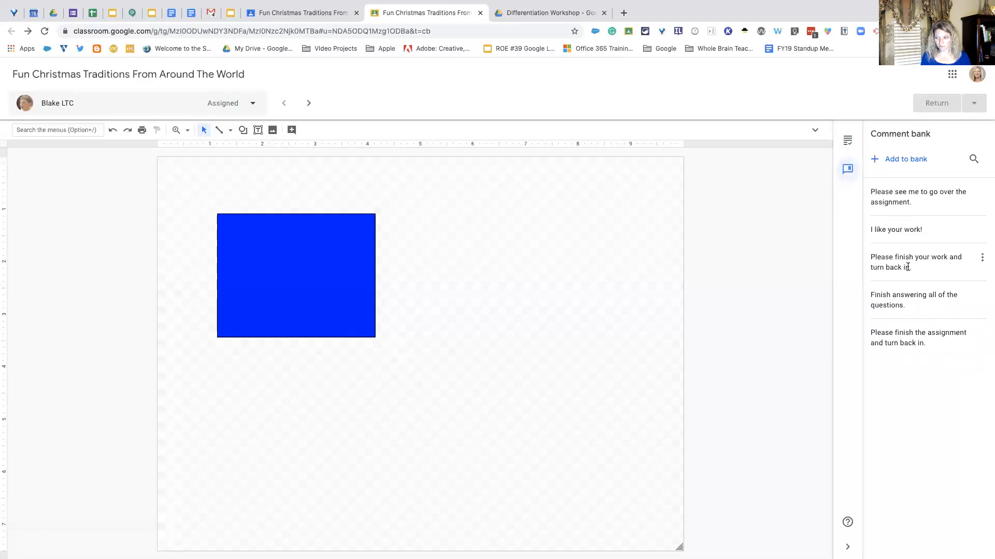
{"action": "left_click", "coordinate": [848, 140]}
{"action": "left_click", "coordinate": [912, 296]}
{"action": "key", "text": "super+v"}
{"action": "left_click", "coordinate": [966, 338]}
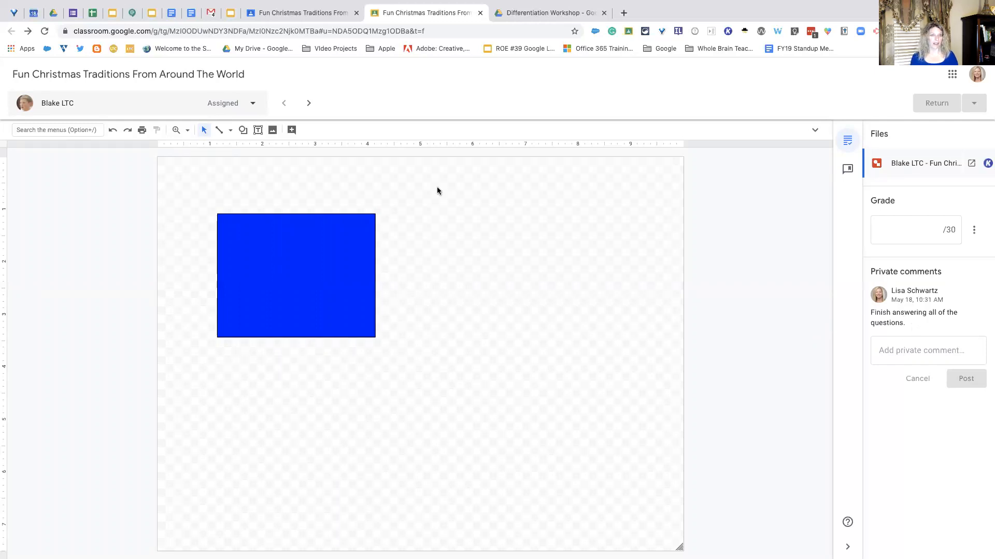
Step: Switch to the student's window to view the teacher's private comment, and return to the teacher's Differentiation Workshop class page
{"action": "key", "text": "ctrl+Up"}
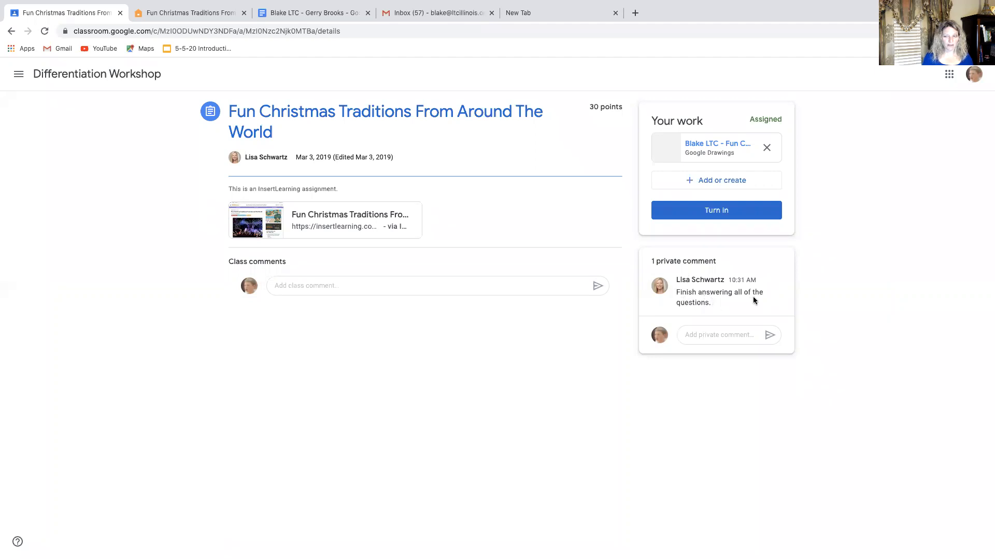
{"action": "left_click", "coordinate": [727, 336]}
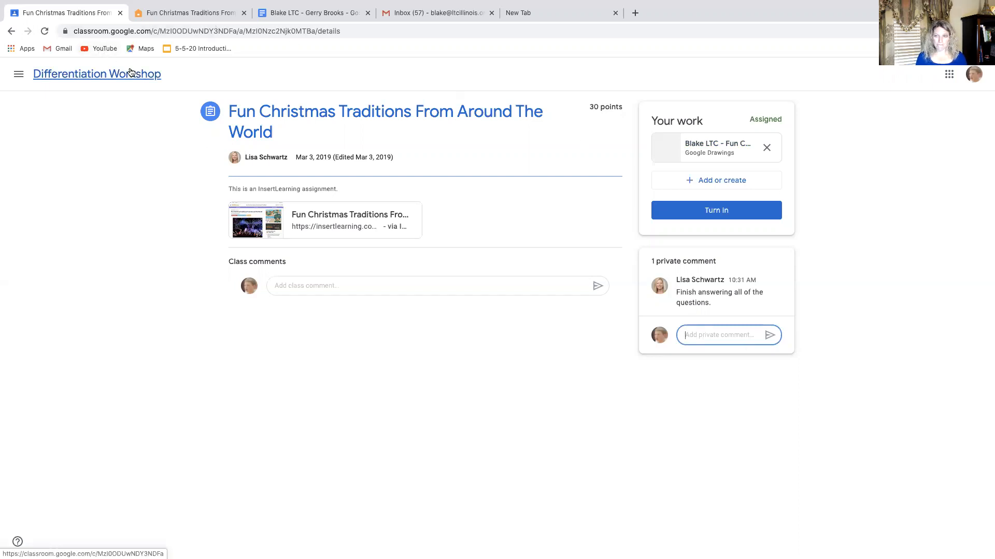
{"action": "key", "text": "ctrl+Up"}
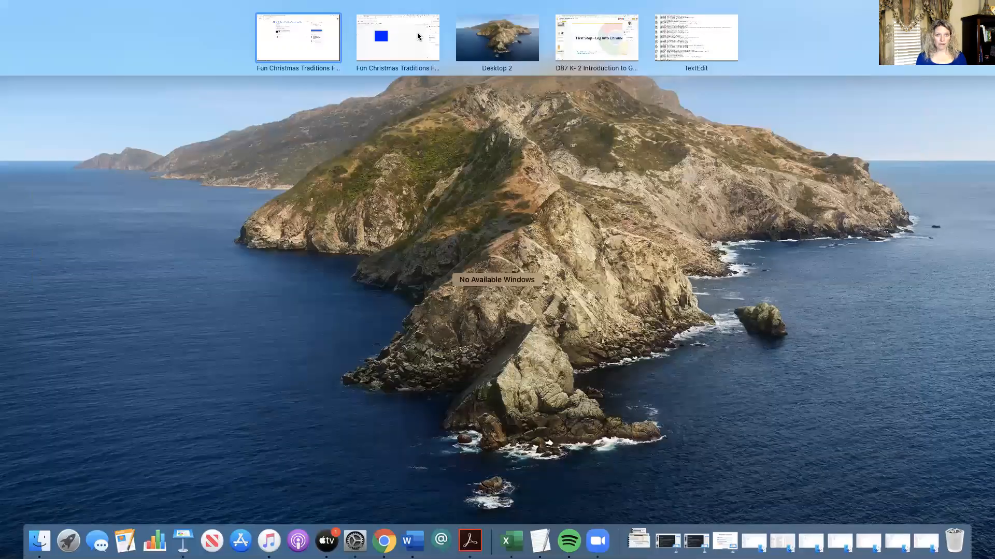
{"action": "left_click", "coordinate": [305, 15]}
{"action": "left_click", "coordinate": [81, 77]}
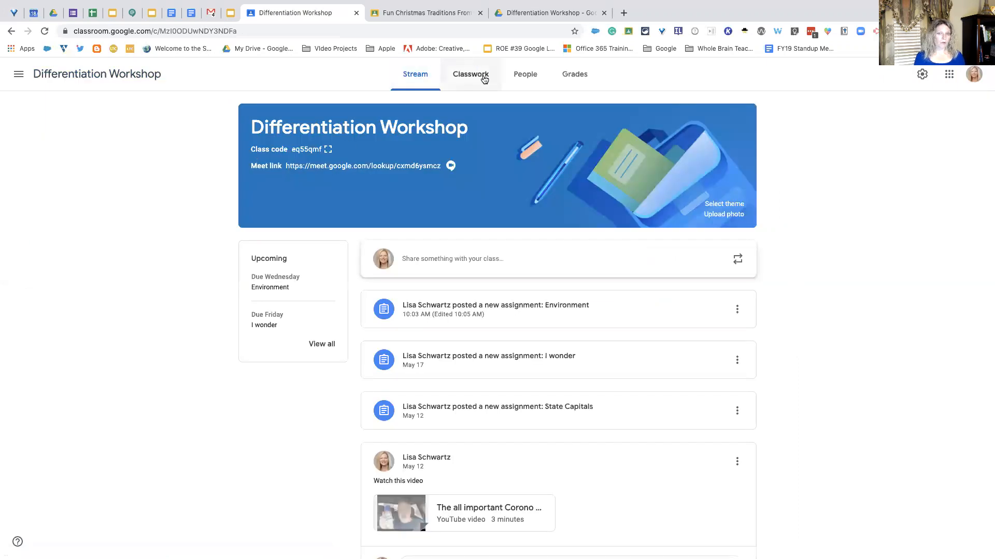
Step: Switch to the "D87 K- 2 Introduction to Google Classroom" presentation and view the slides on the Stream and on content organization
{"action": "left_click", "coordinate": [230, 13]}
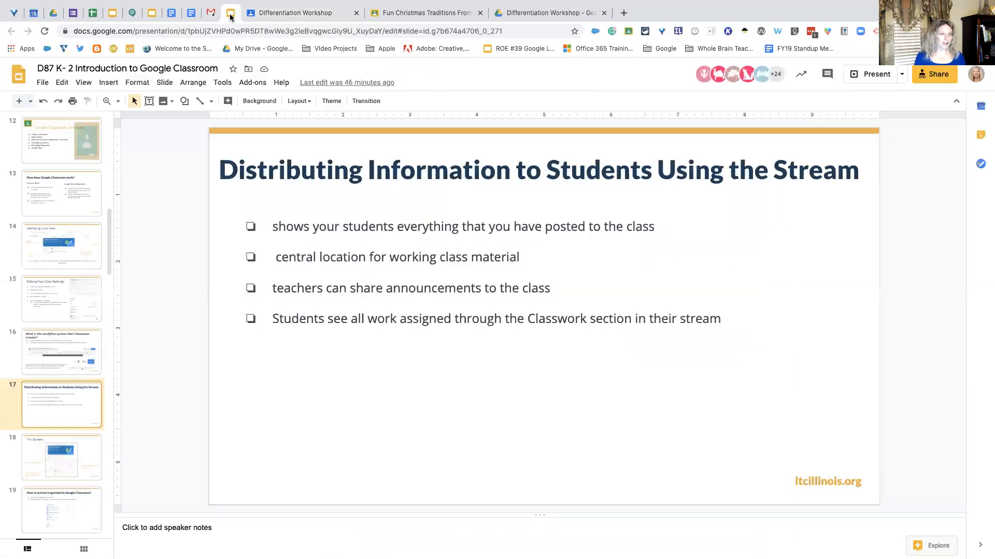
{"action": "scroll", "coordinate": [88, 310], "scroll_direction": "down", "scroll_amount": 3}
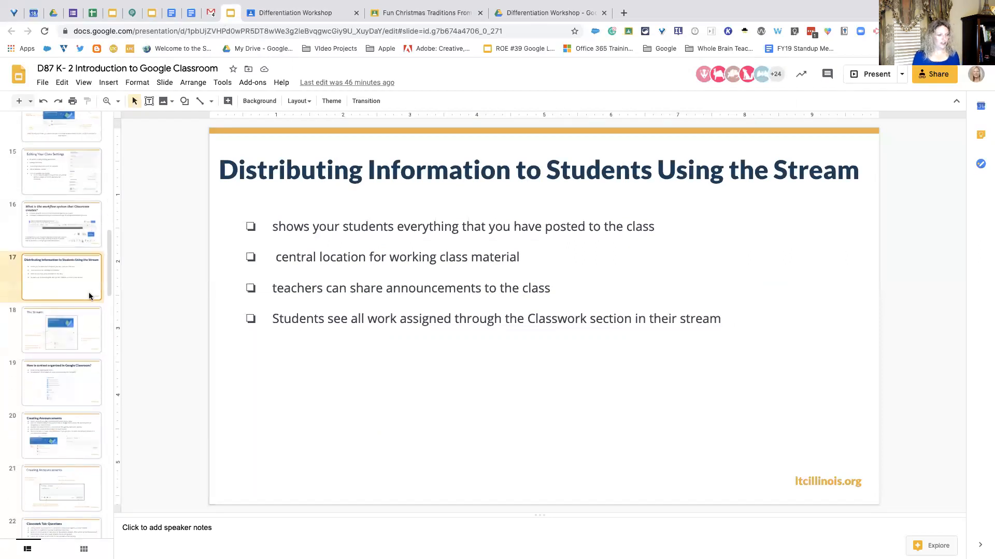
{"action": "left_click", "coordinate": [88, 309]}
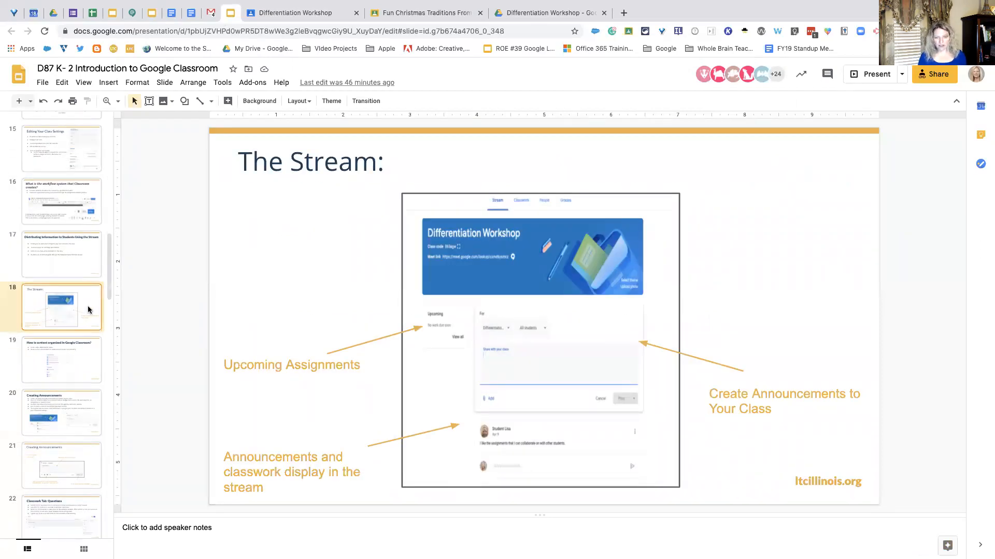
{"action": "scroll", "coordinate": [88, 309], "scroll_direction": "down", "scroll_amount": 2}
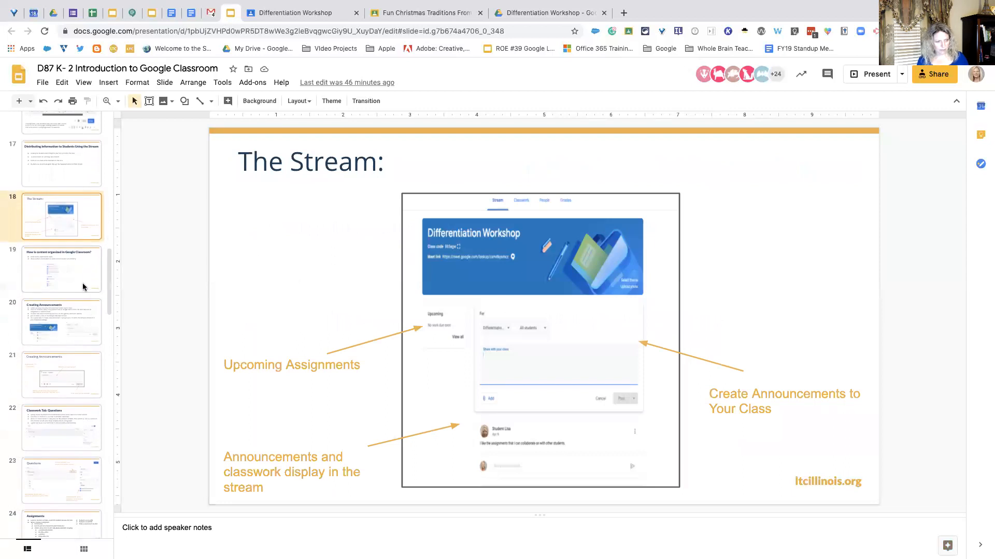
{"action": "right_click", "coordinate": [84, 287]}
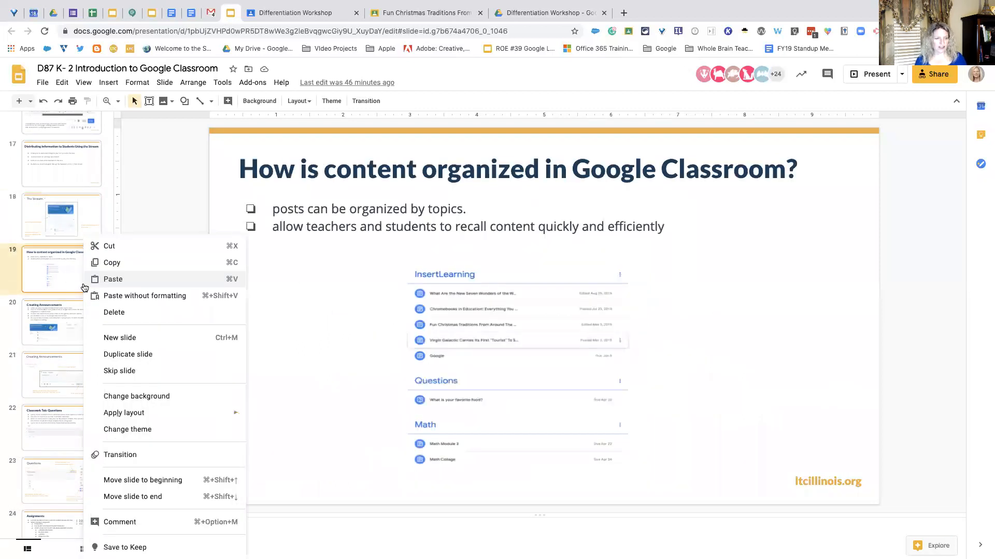
{"action": "left_click", "coordinate": [35, 203]}
{"action": "left_click", "coordinate": [64, 275]}
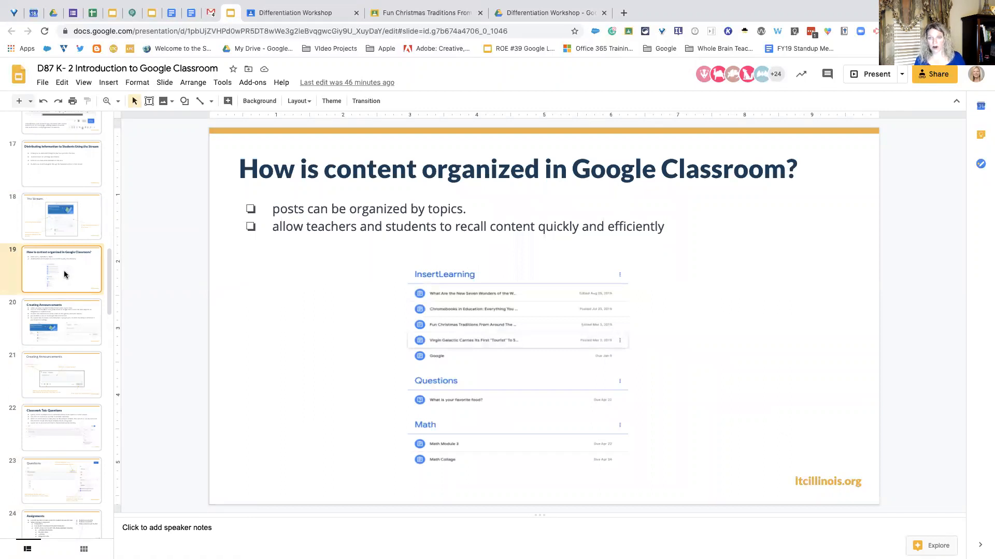
Step: Look through the two "Creating Announcements" slides and the "Classwork Tab: Questions" slide
{"action": "scroll", "coordinate": [71, 295], "scroll_direction": "down", "scroll_amount": 2}
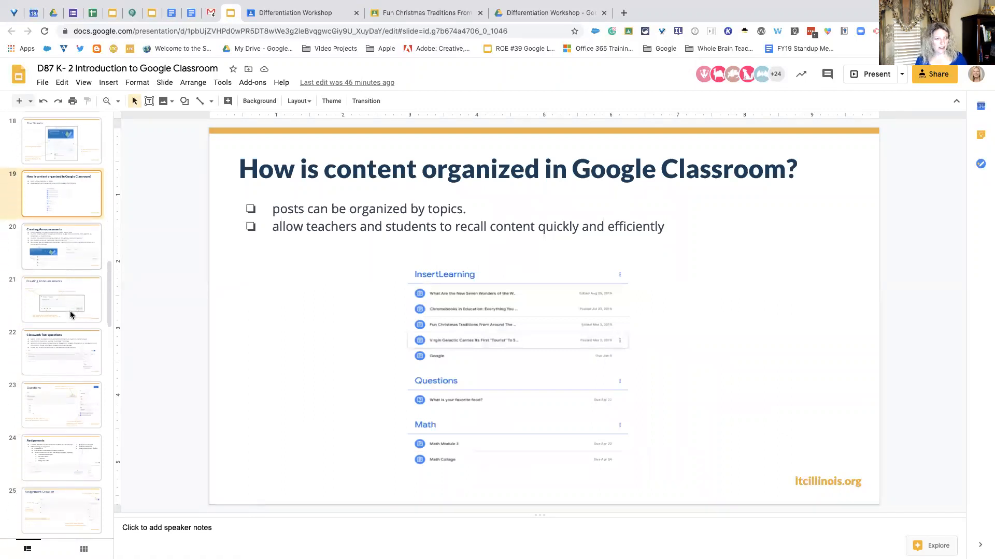
{"action": "left_click", "coordinate": [76, 241]}
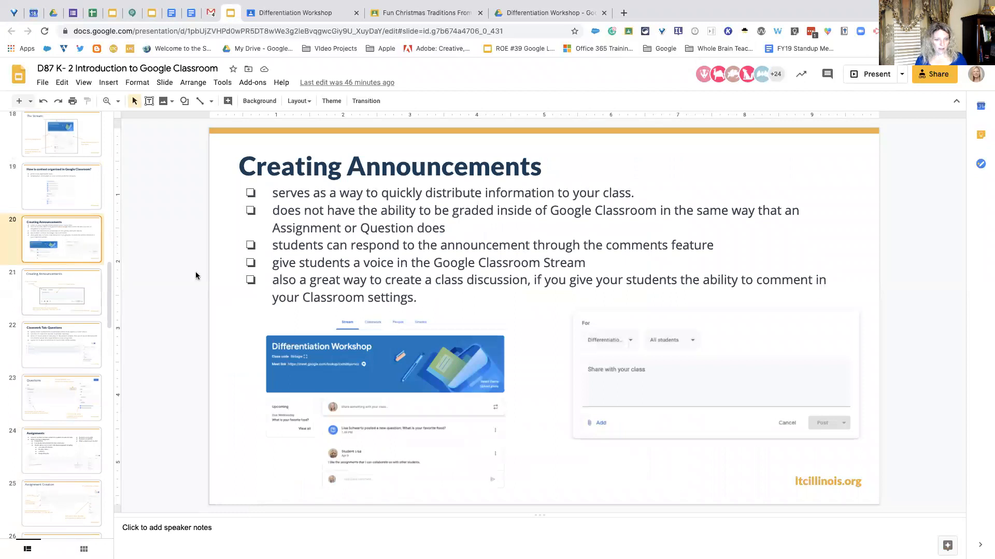
{"action": "right_click", "coordinate": [87, 286]}
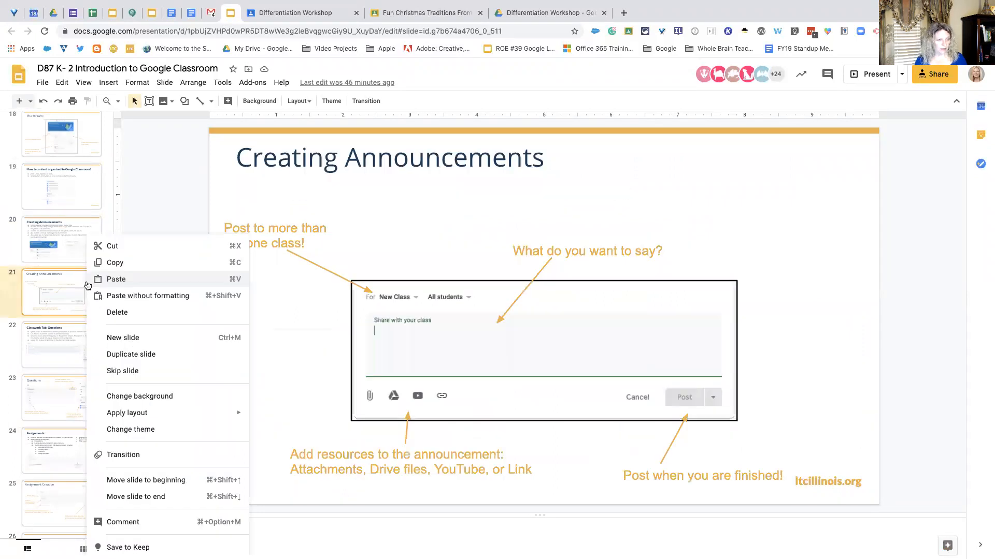
{"action": "left_click", "coordinate": [163, 226]}
{"action": "scroll", "coordinate": [74, 307], "scroll_direction": "down", "scroll_amount": 3}
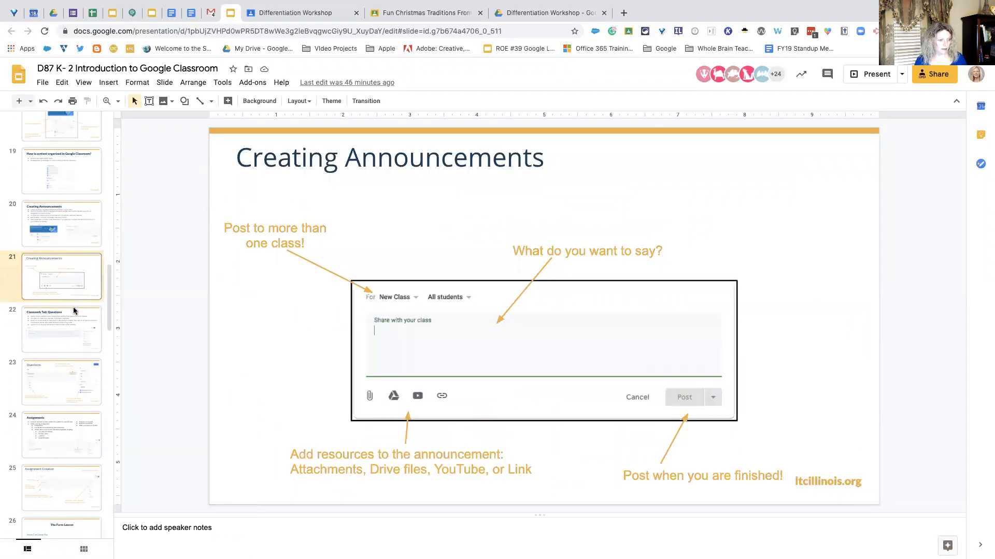
{"action": "left_click", "coordinate": [83, 253]}
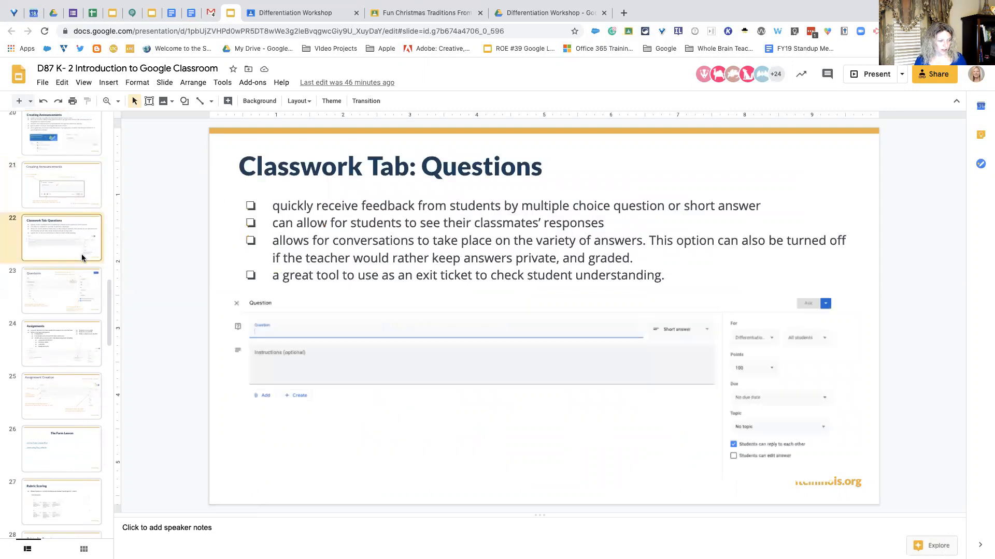
Step: Go to "The Farm Lesson" slide, open its linked Innovating Play website, and look over the home page
{"action": "scroll", "coordinate": [75, 324], "scroll_direction": "down", "scroll_amount": 4}
{"action": "scroll", "coordinate": [75, 325], "scroll_direction": "down", "scroll_amount": 1}
{"action": "left_click", "coordinate": [78, 316]}
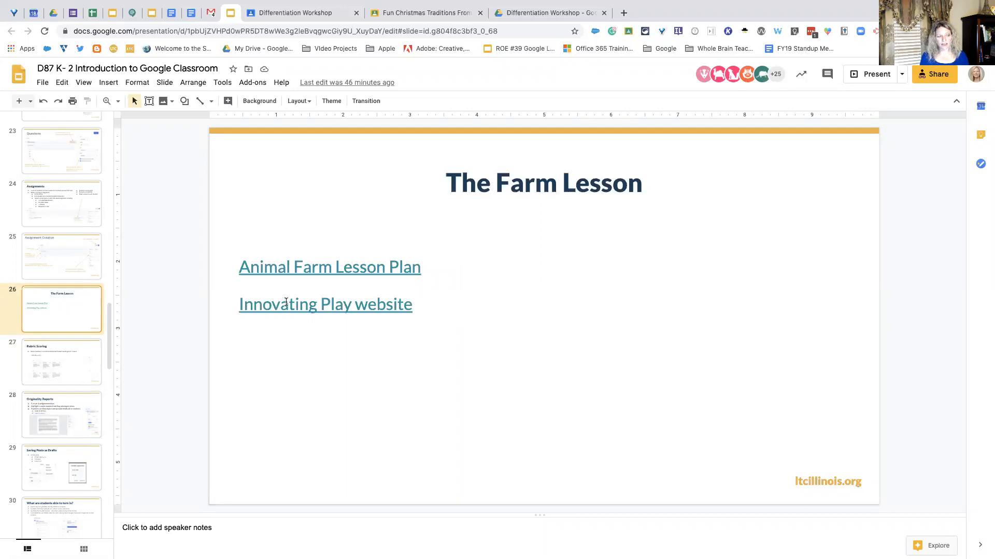
{"action": "left_click", "coordinate": [314, 309]}
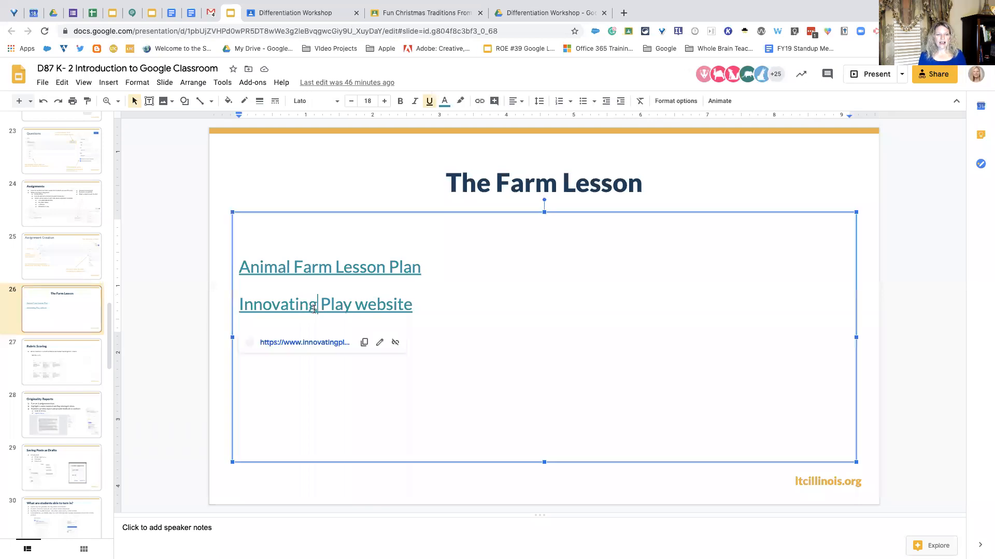
{"action": "left_click", "coordinate": [333, 343]}
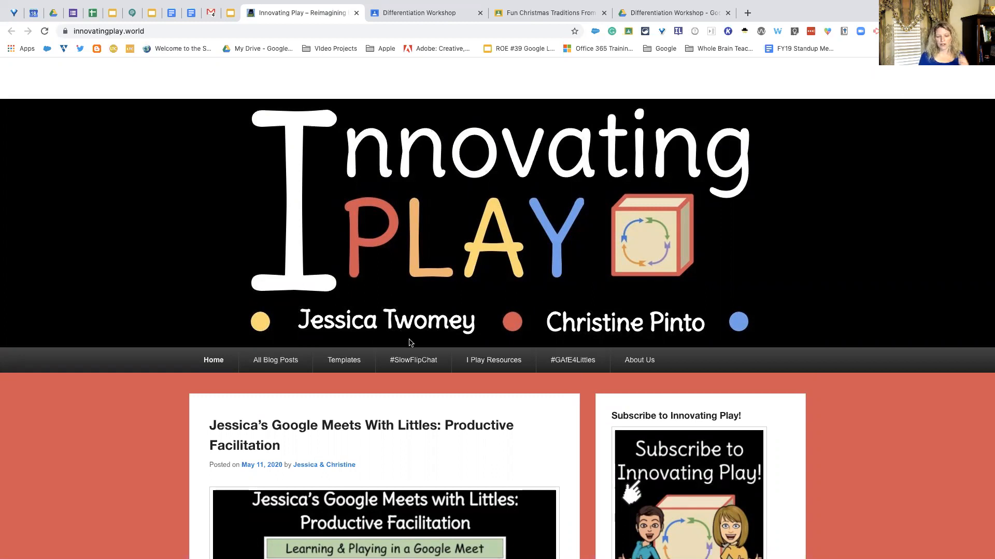
{"action": "scroll", "coordinate": [409, 342], "scroll_direction": "down", "scroll_amount": 2}
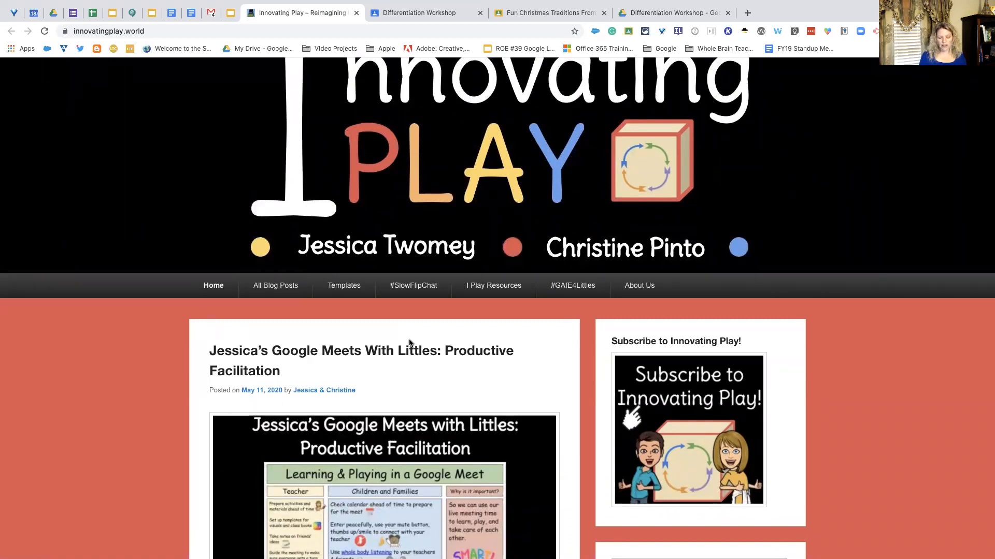
{"action": "scroll", "coordinate": [410, 343], "scroll_direction": "up", "scroll_amount": 2}
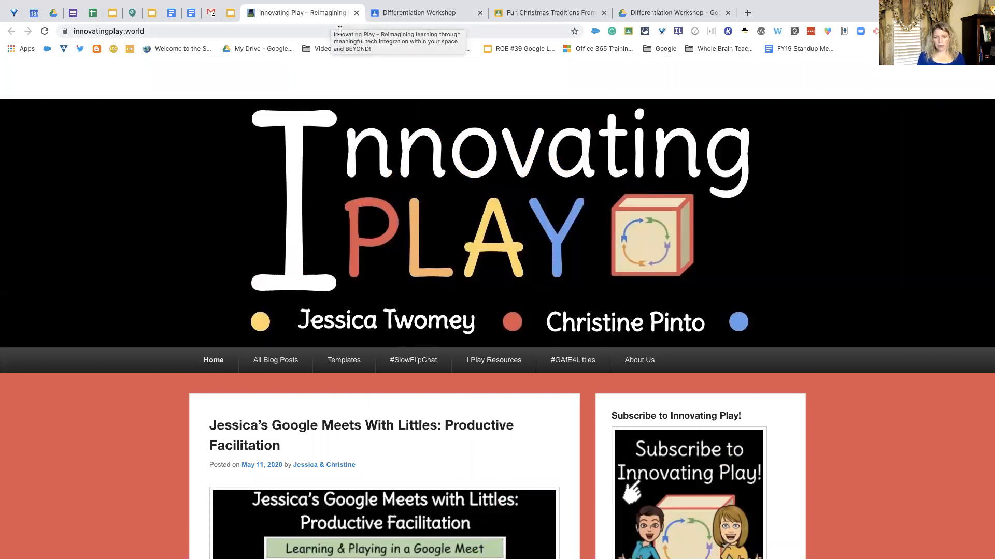
Step: Return to the Differentiation Workshop class and expand the "I wonder" assignment under the Farm topic in its classwork
{"action": "left_click", "coordinate": [402, 16]}
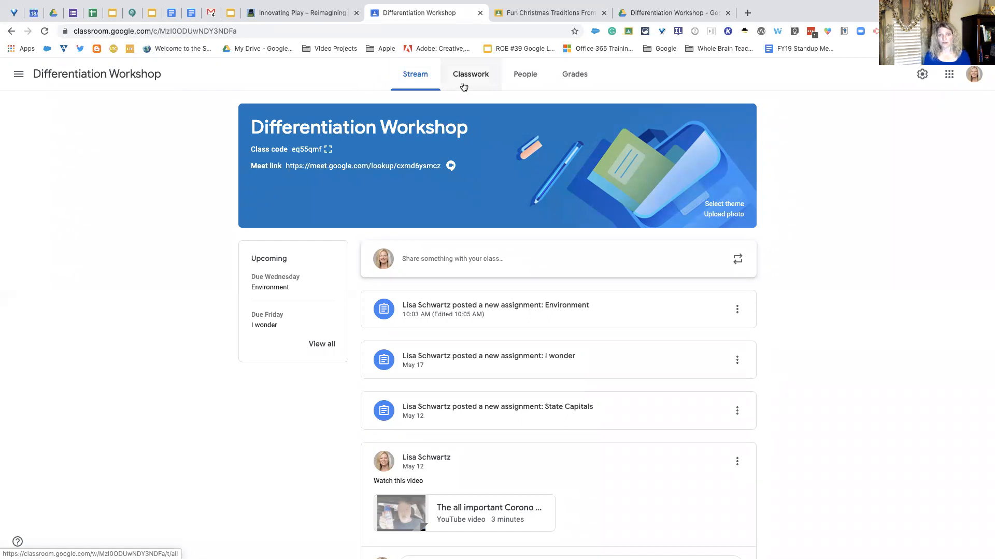
{"action": "scroll", "coordinate": [464, 87], "scroll_direction": "down", "scroll_amount": 1}
{"action": "scroll", "coordinate": [463, 87], "scroll_direction": "up", "scroll_amount": 1}
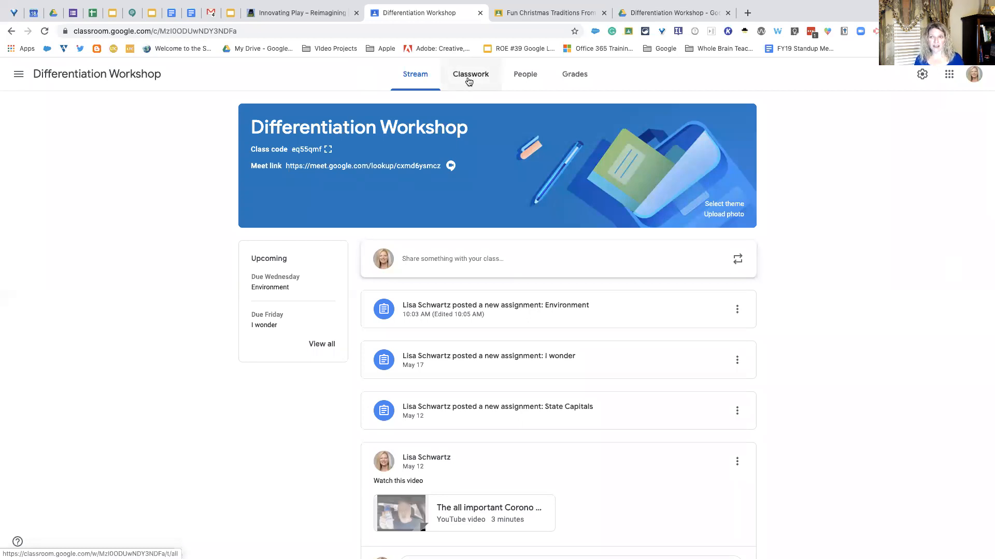
{"action": "scroll", "coordinate": [469, 81], "scroll_direction": "down", "scroll_amount": 1}
{"action": "scroll", "coordinate": [469, 81], "scroll_direction": "up", "scroll_amount": 1}
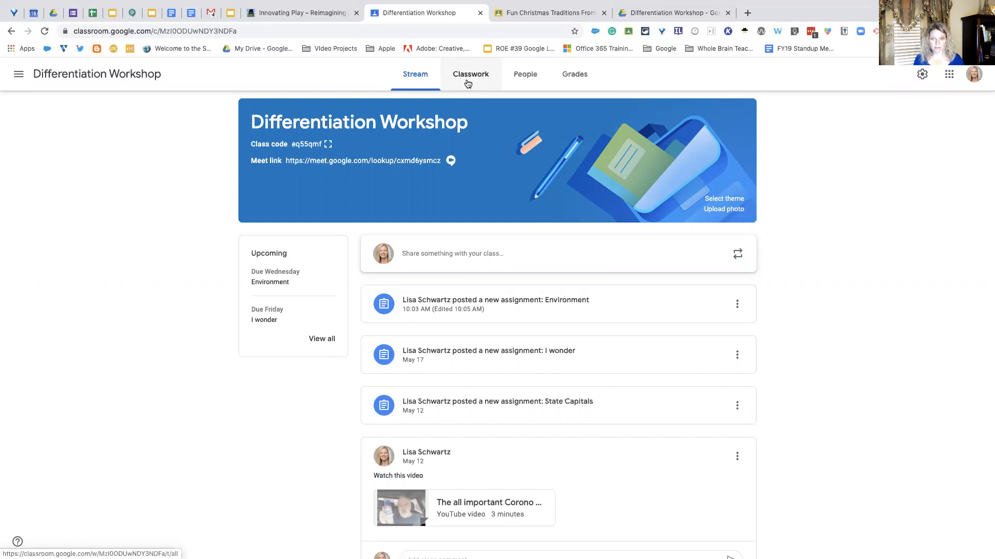
{"action": "left_click", "coordinate": [475, 82]}
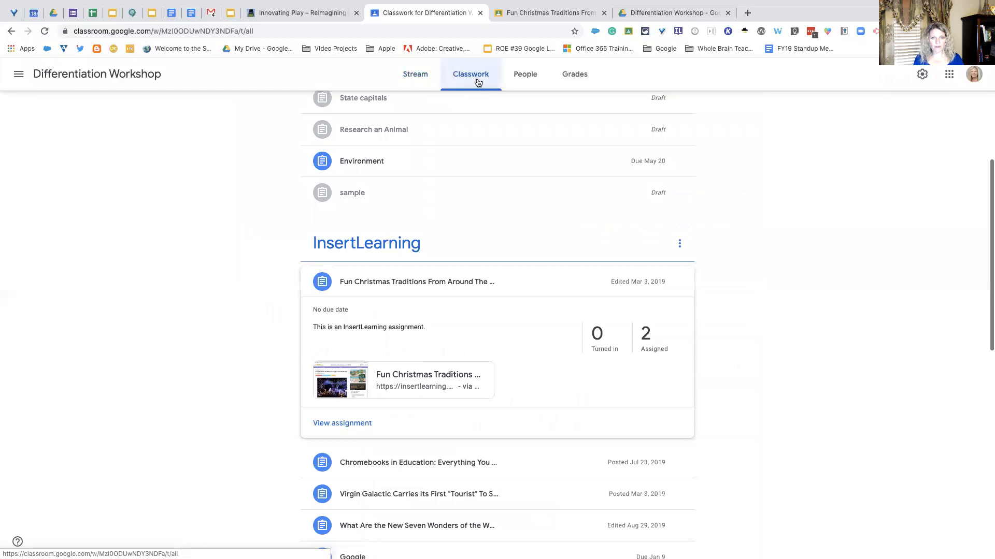
{"action": "scroll", "coordinate": [472, 185], "scroll_direction": "down", "scroll_amount": 7}
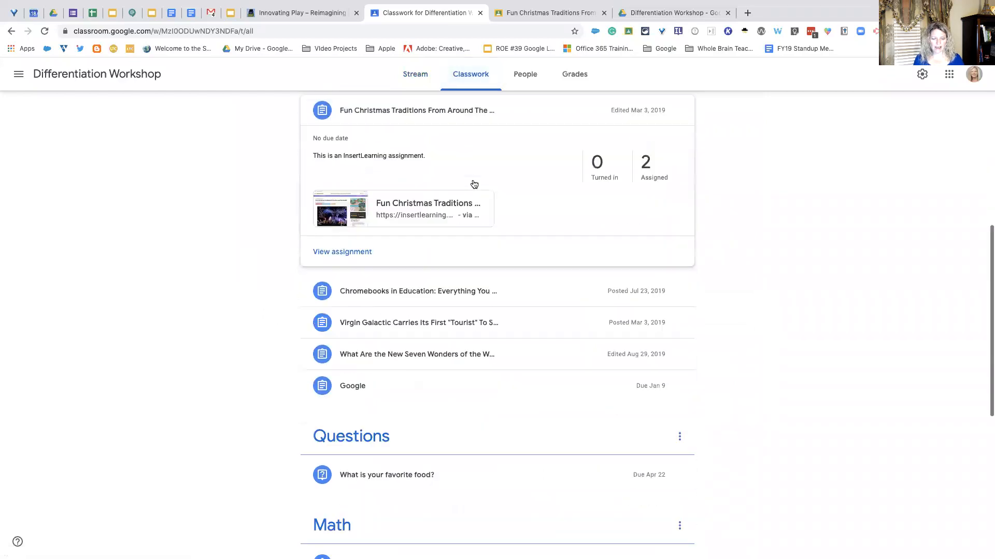
{"action": "scroll", "coordinate": [474, 185], "scroll_direction": "down", "scroll_amount": 3}
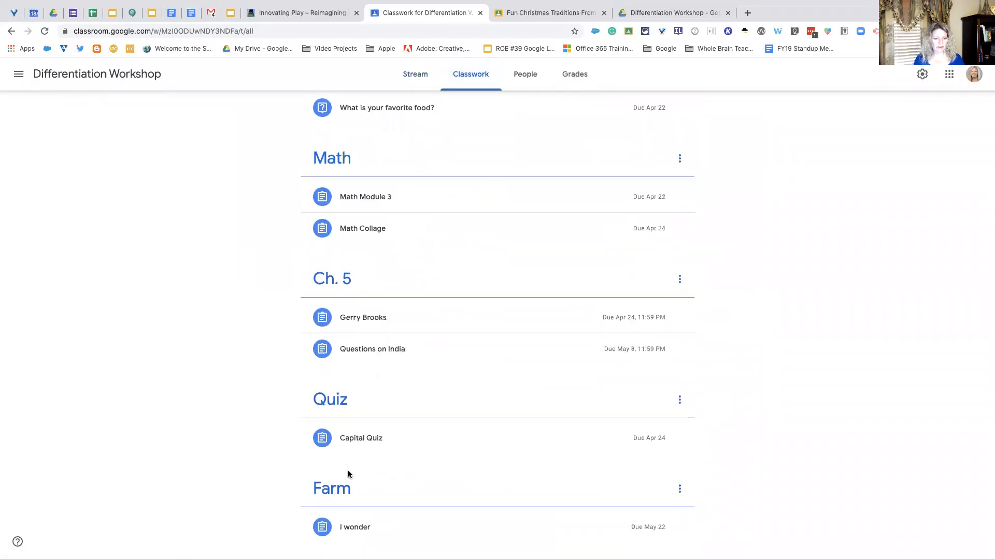
{"action": "scroll", "coordinate": [357, 519], "scroll_direction": "up", "scroll_amount": 1}
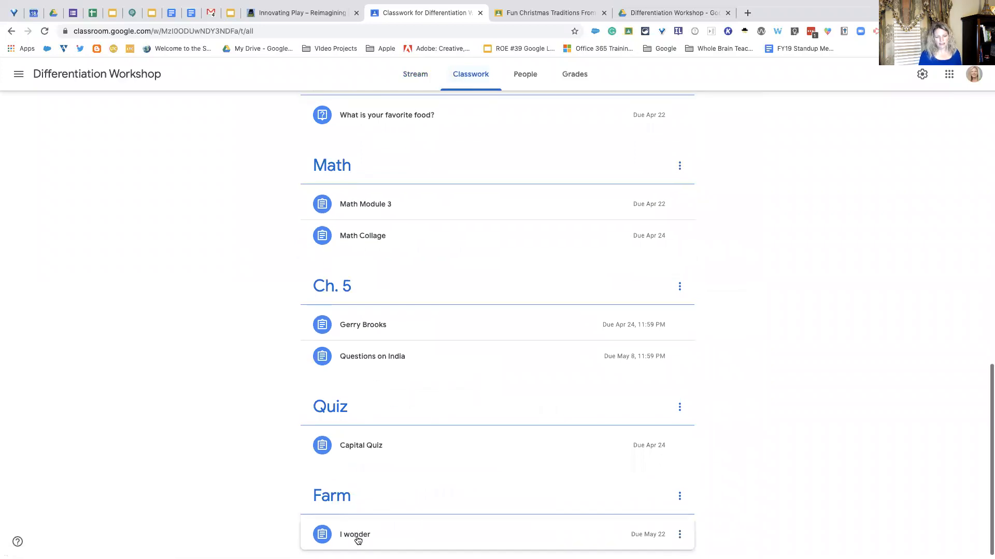
{"action": "scroll", "coordinate": [369, 542], "scroll_direction": "up", "scroll_amount": 1}
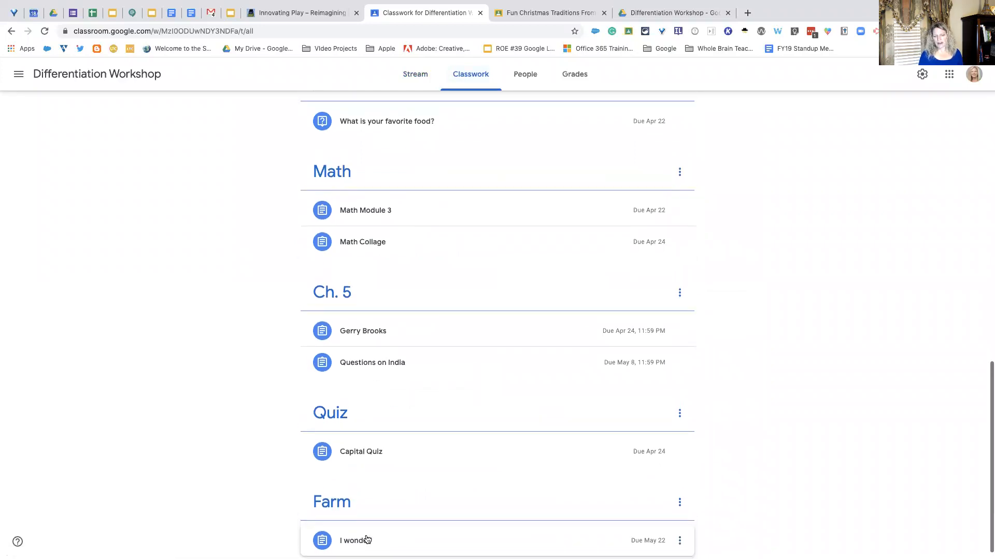
{"action": "scroll", "coordinate": [374, 541], "scroll_direction": "down", "scroll_amount": 2}
{"action": "left_click", "coordinate": [365, 529]}
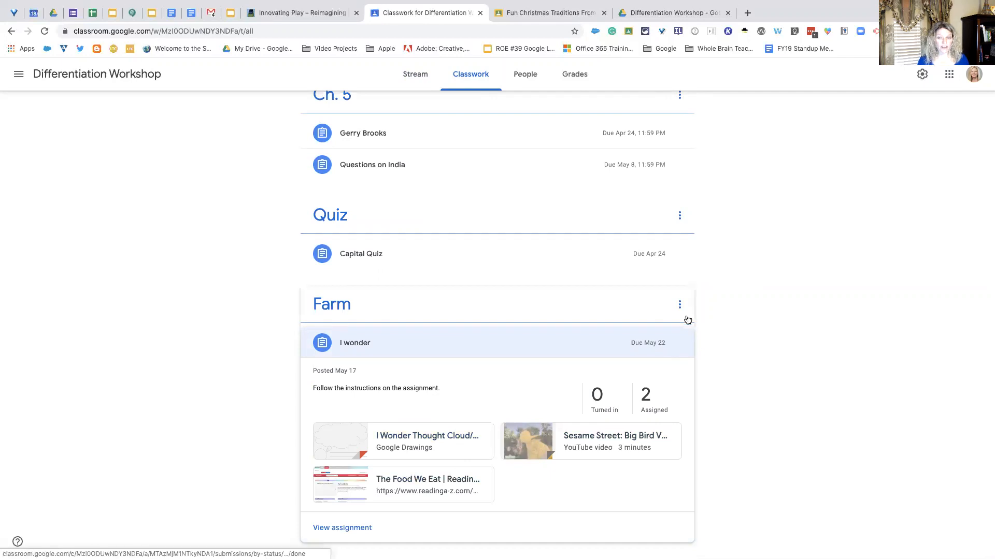
Step: Open the "I wonder" assignment for editing and display the options for adding attachments
{"action": "left_click", "coordinate": [682, 310]}
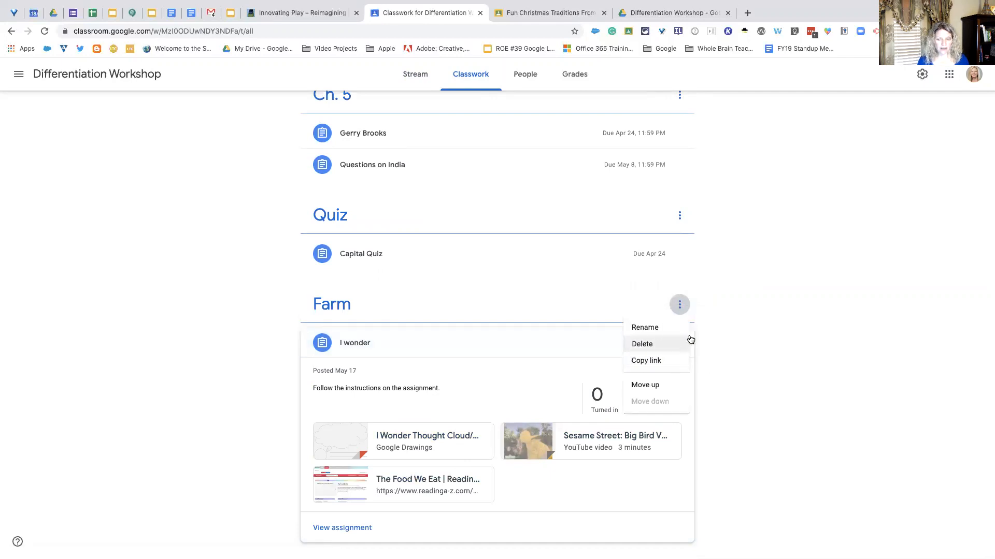
{"action": "left_click", "coordinate": [701, 339]}
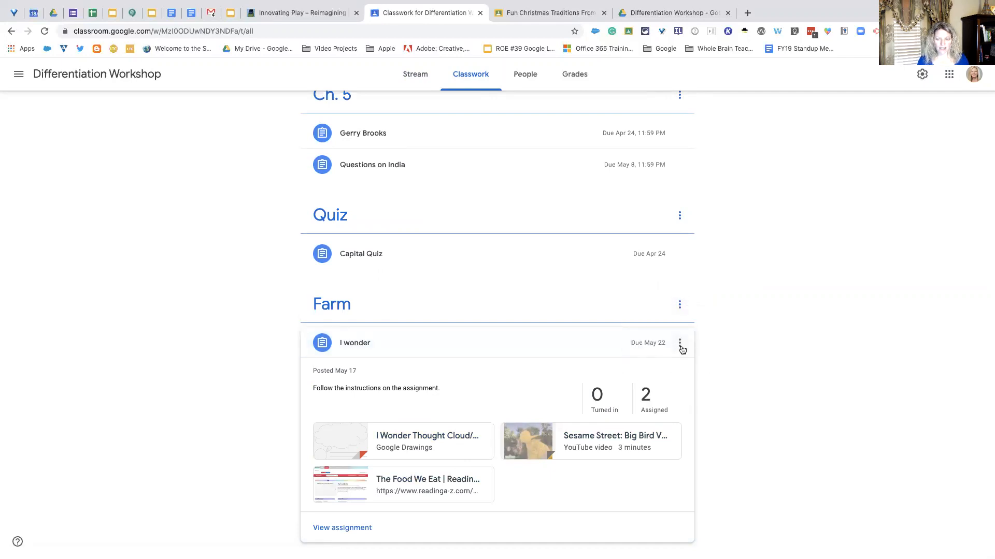
{"action": "left_click", "coordinate": [680, 344]}
{"action": "left_click", "coordinate": [662, 370]}
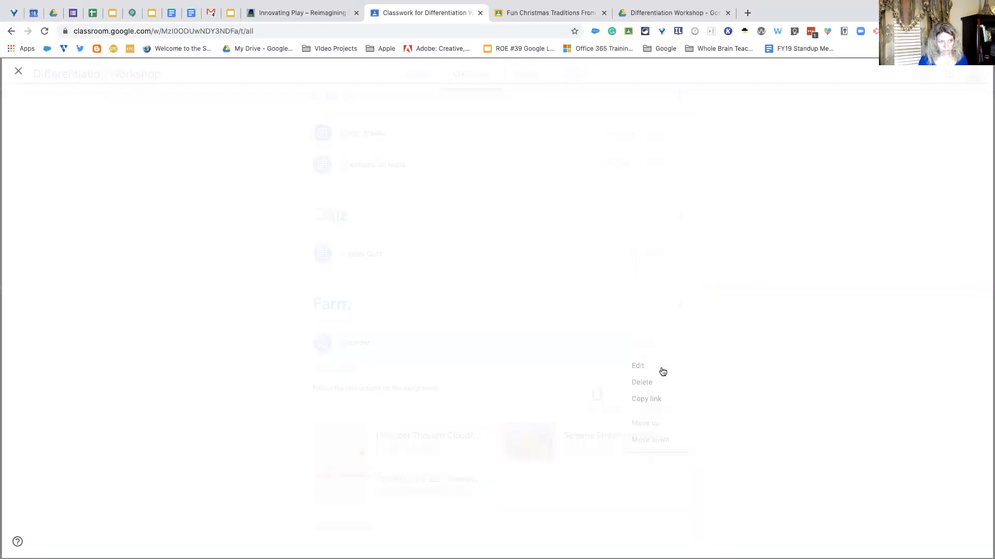
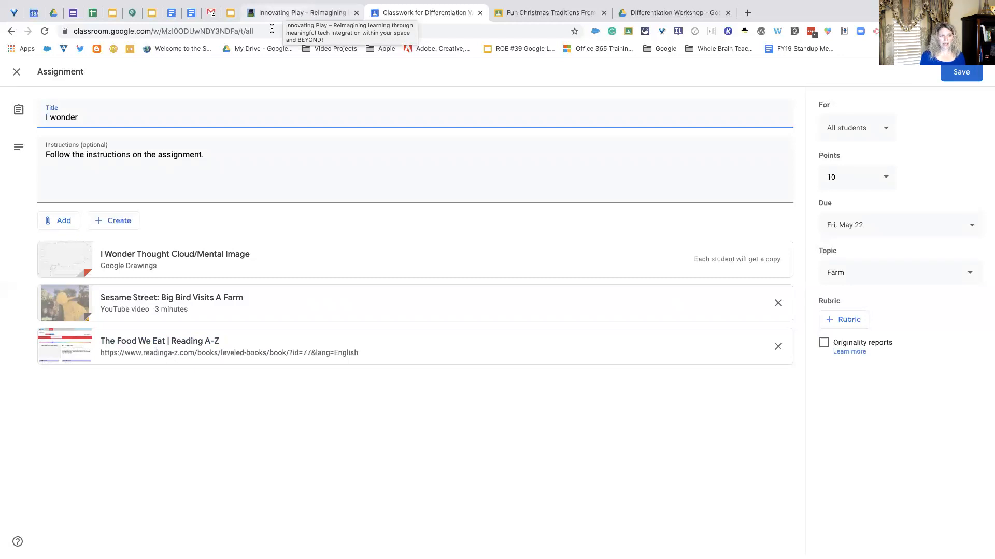
{"action": "left_click", "coordinate": [65, 224]}
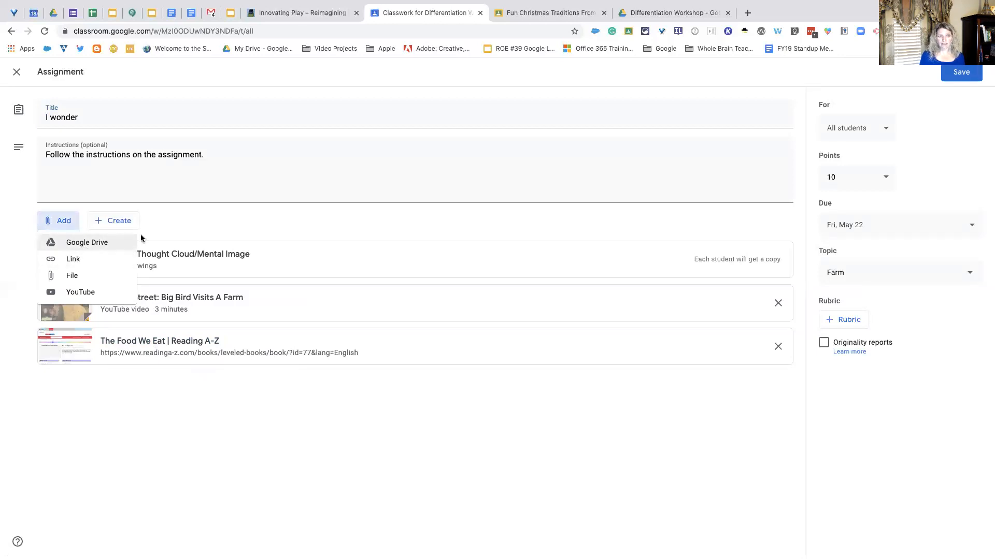
Step: Restore the saved "Playing at the Farm" page from the OneTab list and view the blog post
{"action": "left_click", "coordinate": [10, 13]}
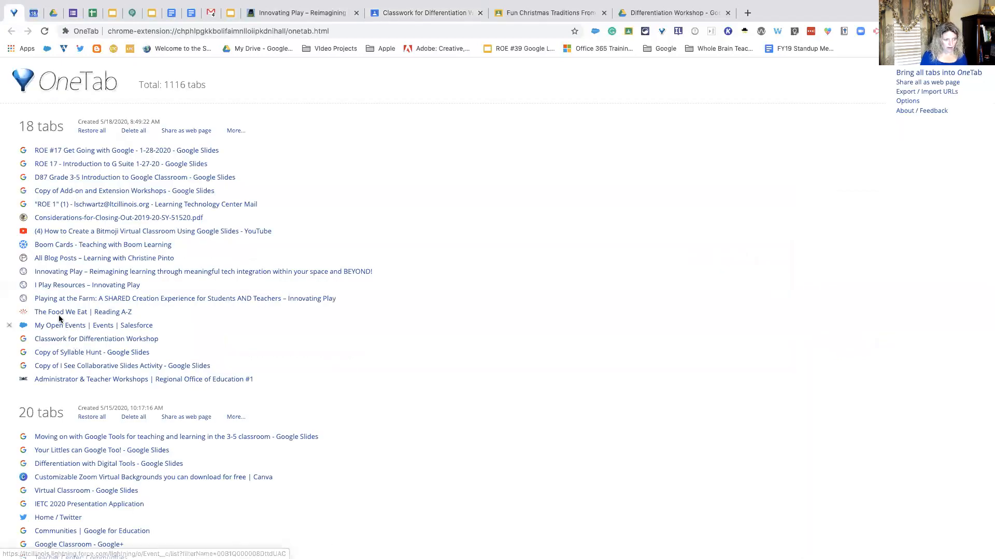
{"action": "left_click", "coordinate": [90, 299]}
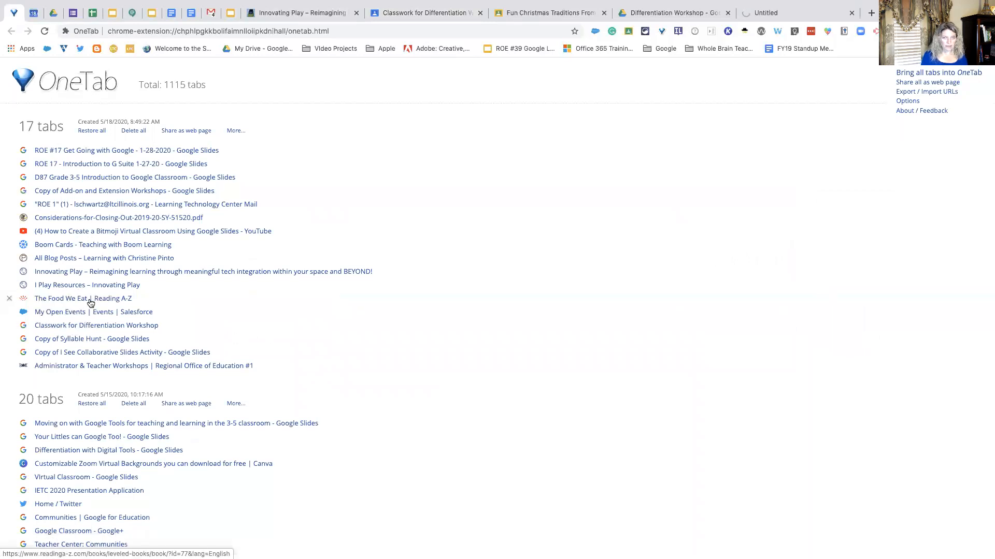
{"action": "left_click", "coordinate": [806, 11]}
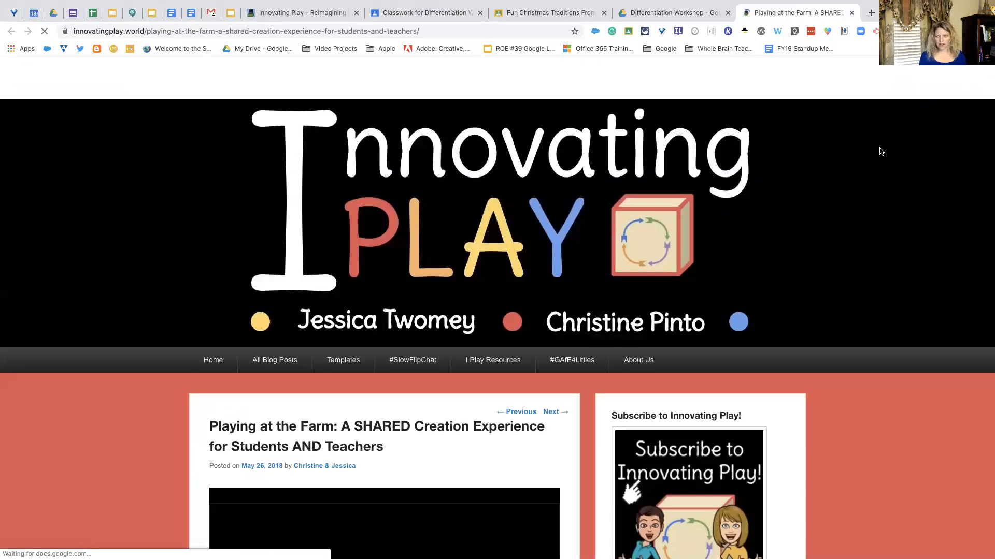
{"action": "scroll", "coordinate": [880, 151], "scroll_direction": "down", "scroll_amount": 5}
{"action": "scroll", "coordinate": [881, 151], "scroll_direction": "down", "scroll_amount": 1}
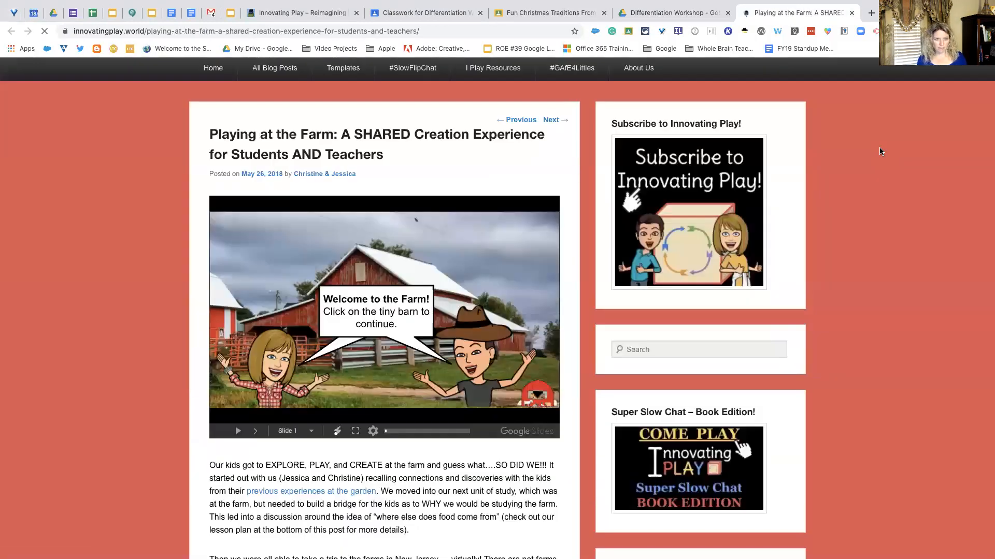
{"action": "scroll", "coordinate": [880, 151], "scroll_direction": "down", "scroll_amount": 2}
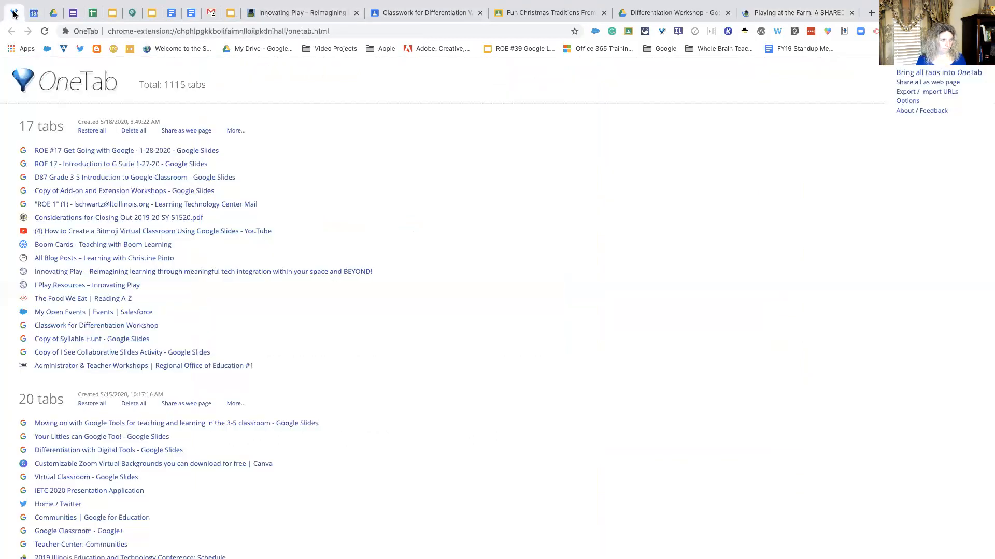
Step: Open the "Farm Animals List" document and close the "Playing at the Farm" page
{"action": "left_click", "coordinate": [14, 13]}
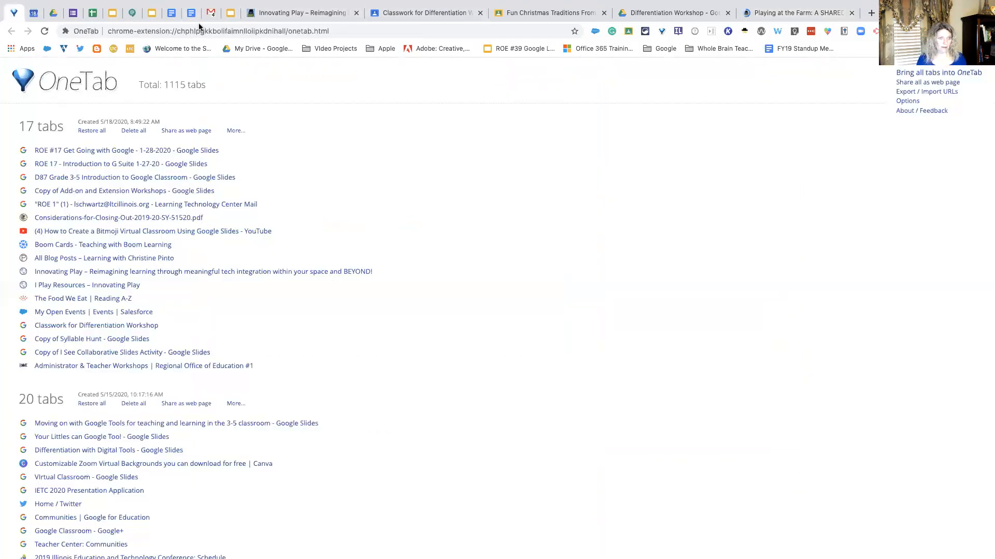
{"action": "left_click", "coordinate": [192, 14]}
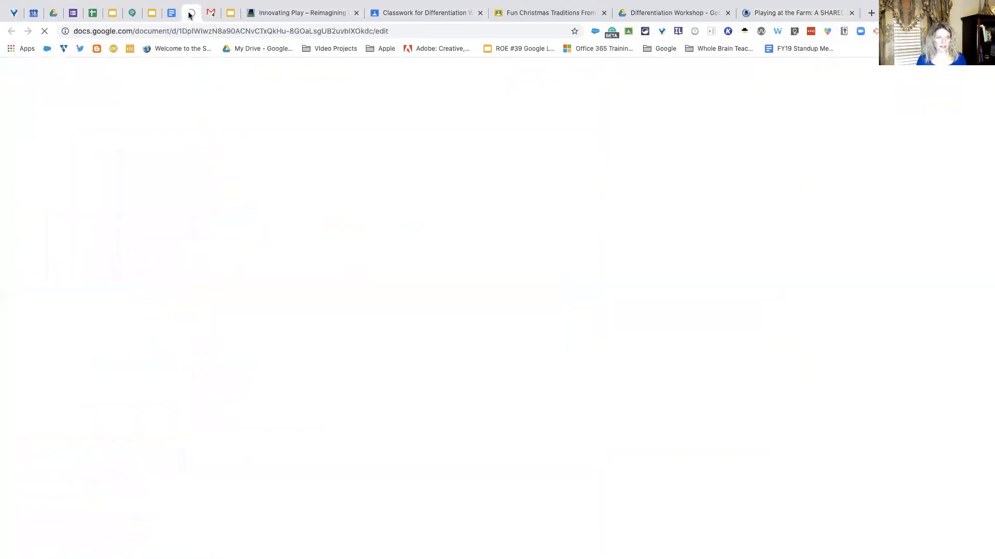
{"action": "left_click", "coordinate": [851, 13]}
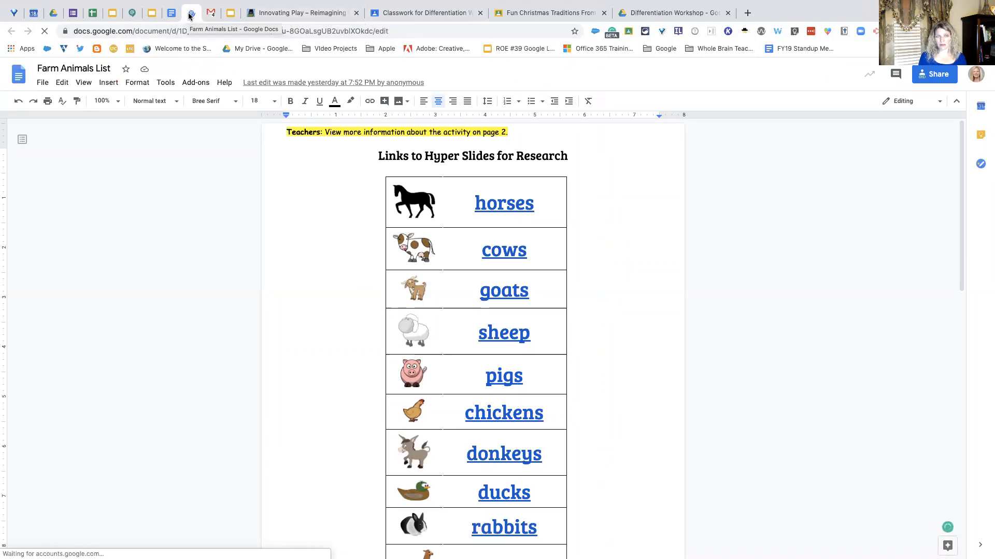
Step: Pin the Innovating Play page's browser tab and unpin it again
{"action": "right_click", "coordinate": [273, 12]}
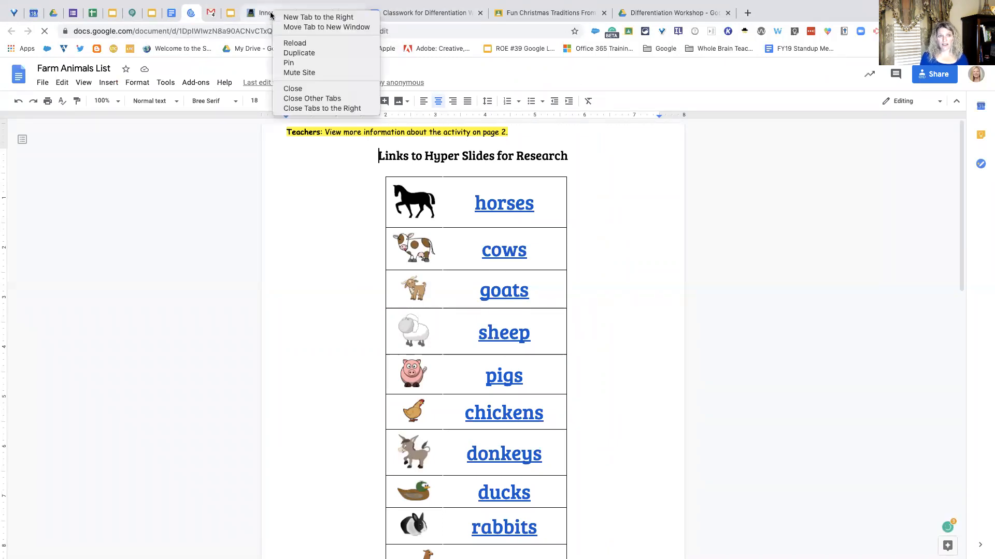
{"action": "left_click", "coordinate": [285, 63]}
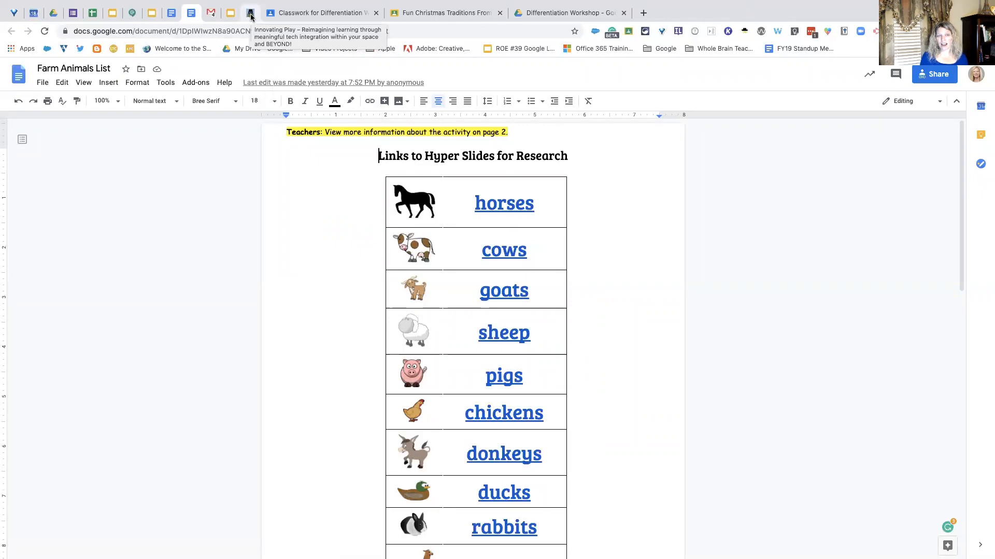
{"action": "right_click", "coordinate": [250, 16]}
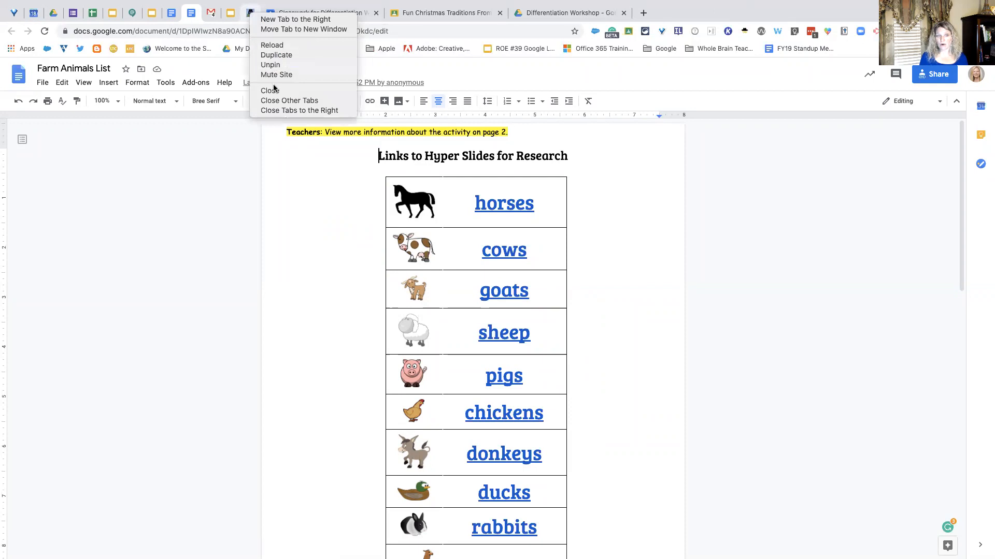
{"action": "left_click", "coordinate": [271, 65]}
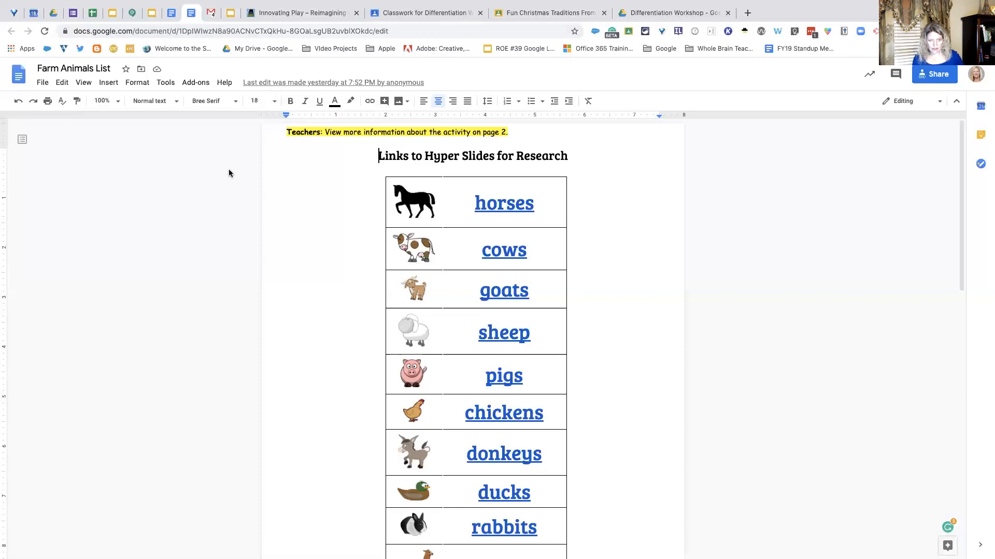
Step: Revisit "The Farm Lesson" slide and the "I wonder" assignment, and view the research links in the "Farm Animals List" document
{"action": "left_click", "coordinate": [228, 15]}
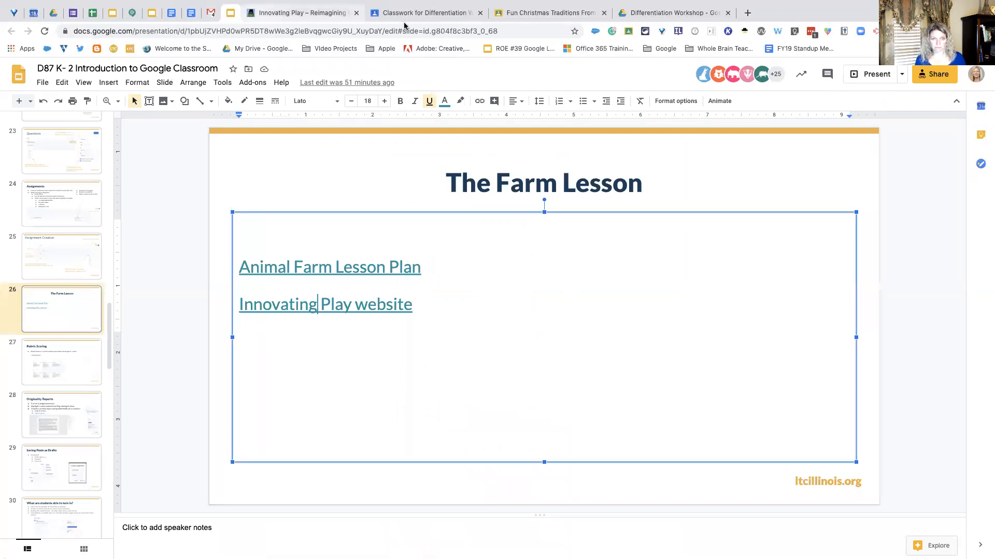
{"action": "left_click", "coordinate": [416, 16]}
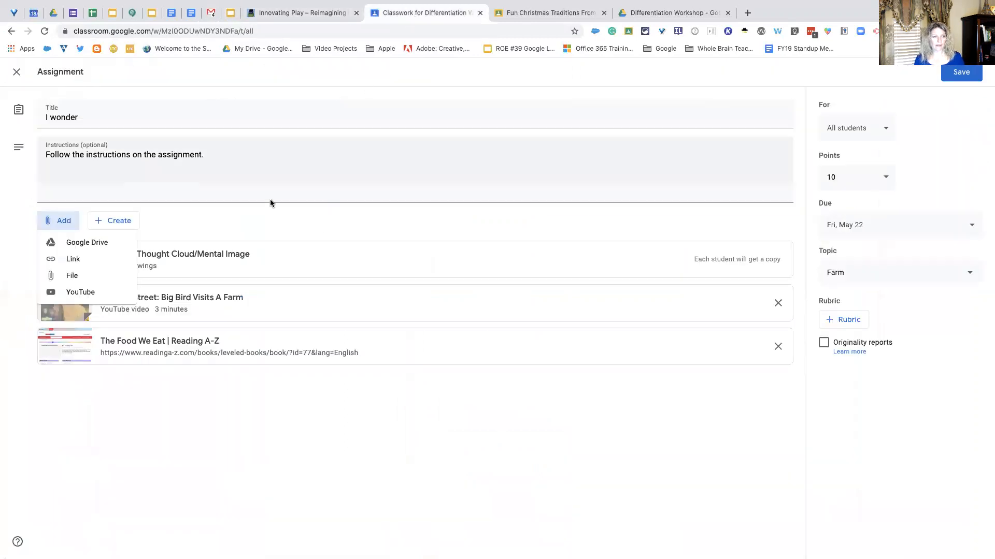
{"action": "left_click", "coordinate": [190, 15]}
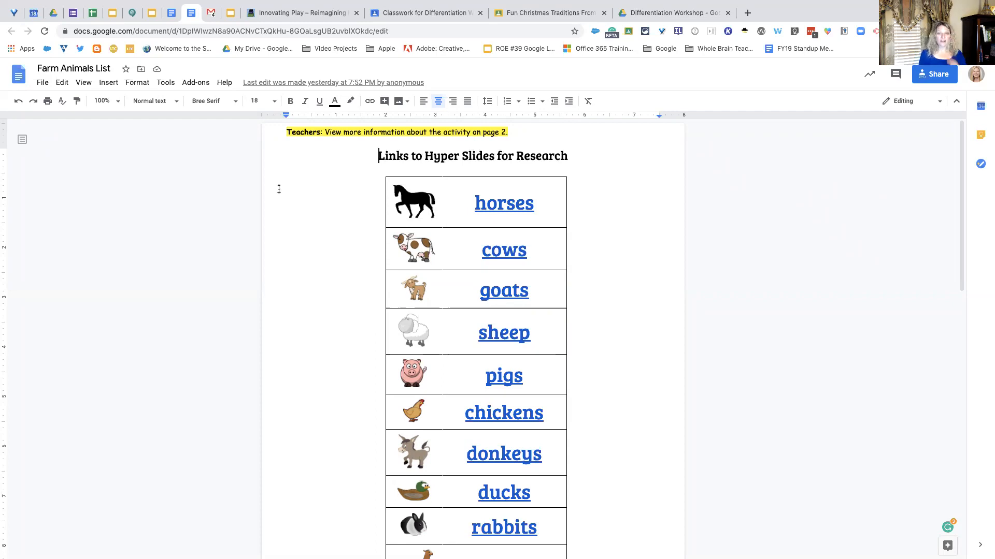
{"action": "scroll", "coordinate": [385, 236], "scroll_direction": "down", "scroll_amount": 3}
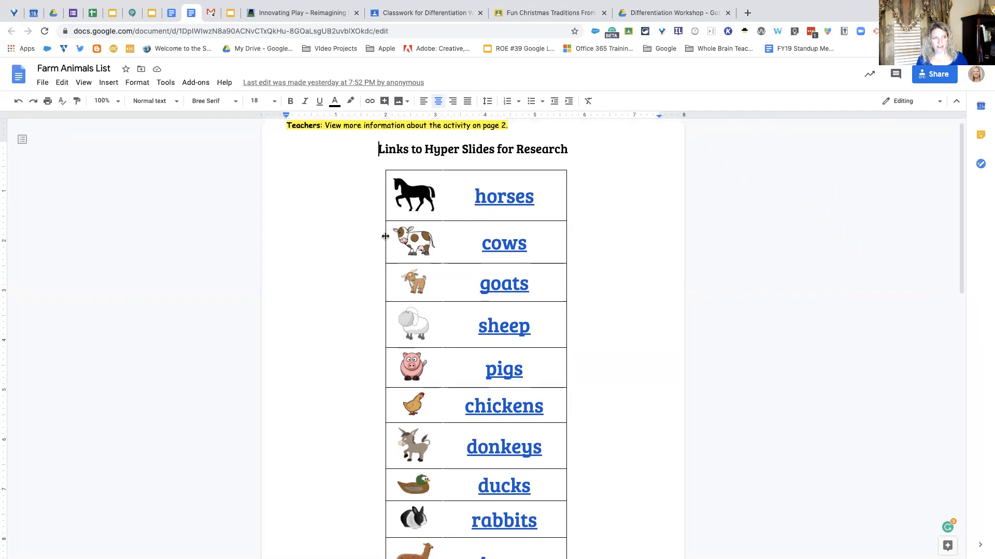
Step: Examine the animal links and the page 2 teacher information in the "Farm Animals List" document, and view the option to make a copy
{"action": "scroll", "coordinate": [385, 236], "scroll_direction": "down", "scroll_amount": 3}
{"action": "scroll", "coordinate": [385, 245], "scroll_direction": "down", "scroll_amount": 5}
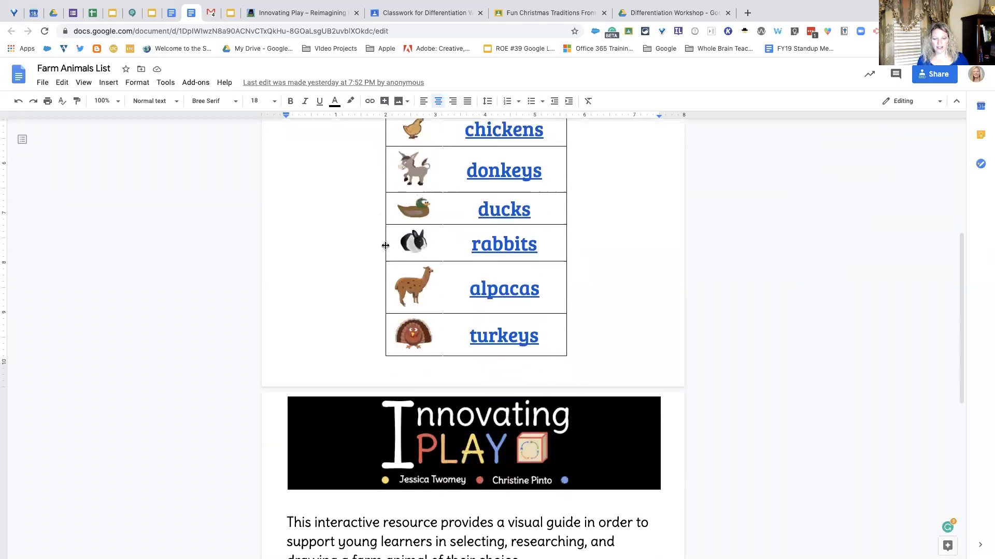
{"action": "scroll", "coordinate": [386, 245], "scroll_direction": "down", "scroll_amount": 6}
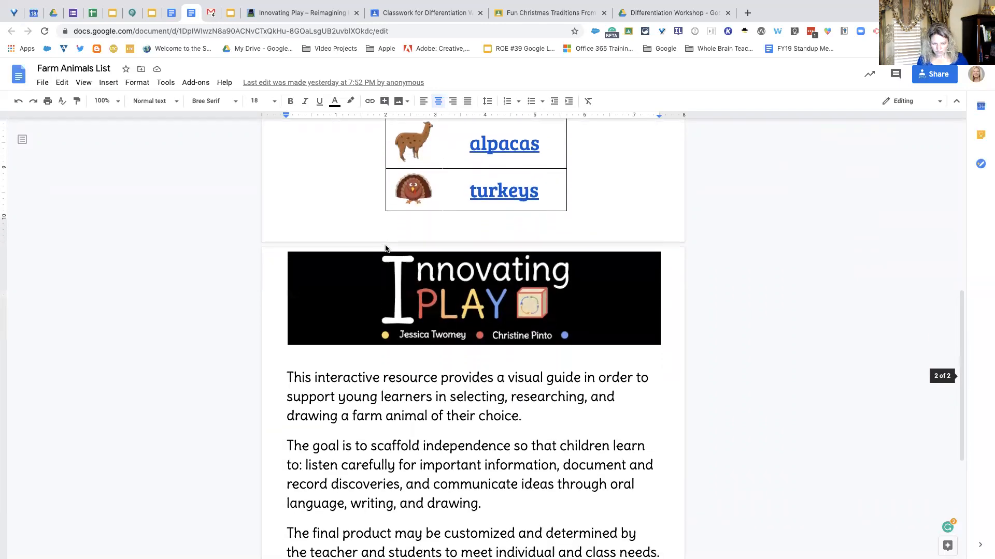
{"action": "scroll", "coordinate": [385, 244], "scroll_direction": "down", "scroll_amount": 4}
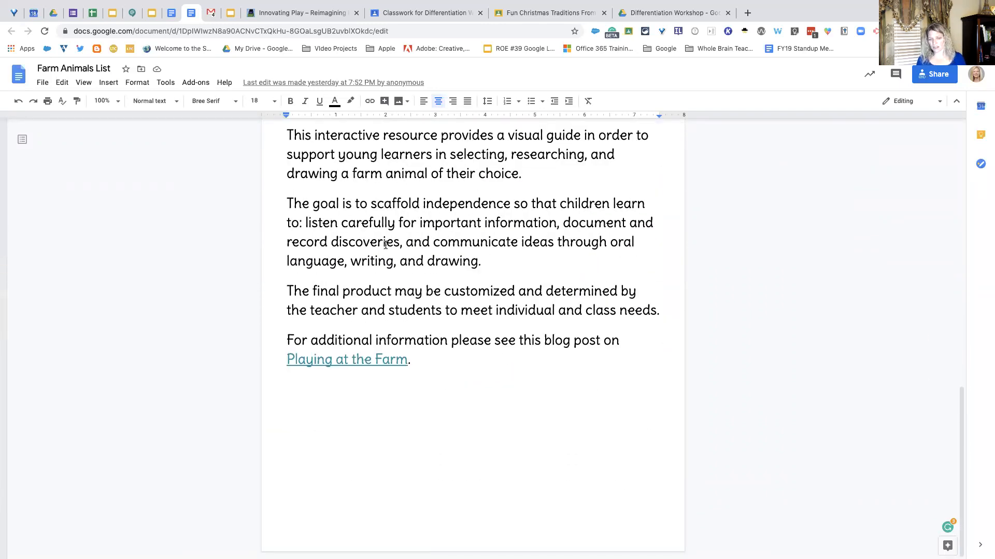
{"action": "scroll", "coordinate": [385, 244], "scroll_direction": "up", "scroll_amount": 13}
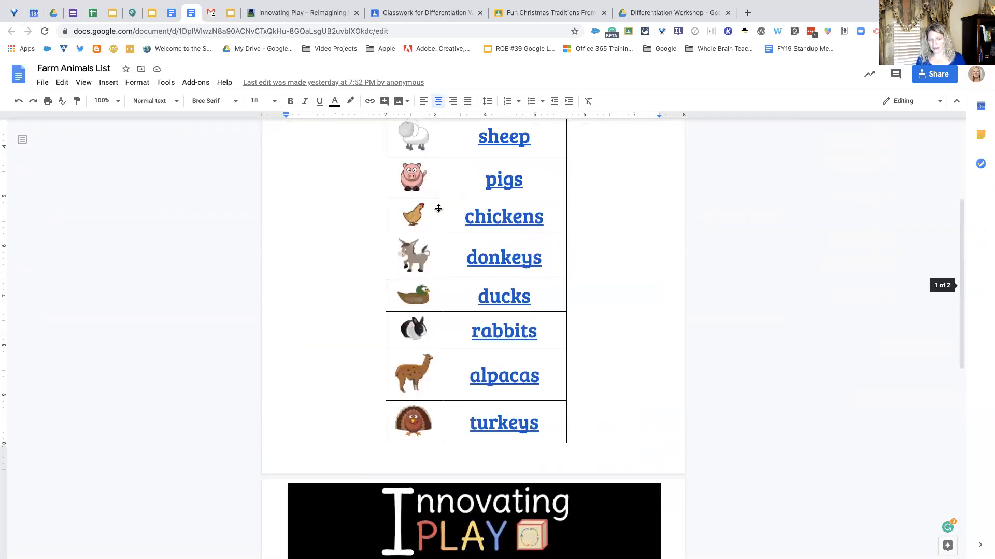
{"action": "scroll", "coordinate": [439, 232], "scroll_direction": "up", "scroll_amount": 4}
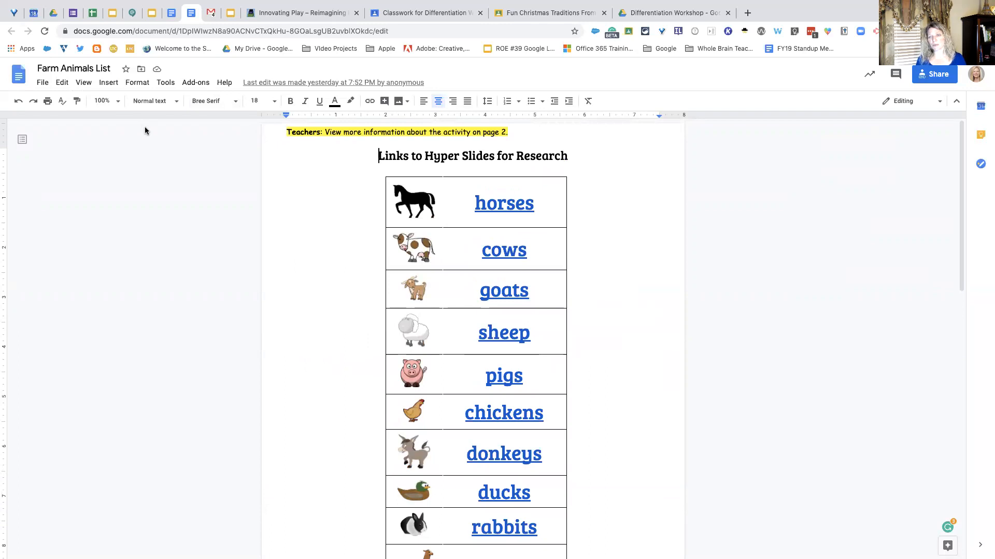
{"action": "left_click", "coordinate": [44, 84]}
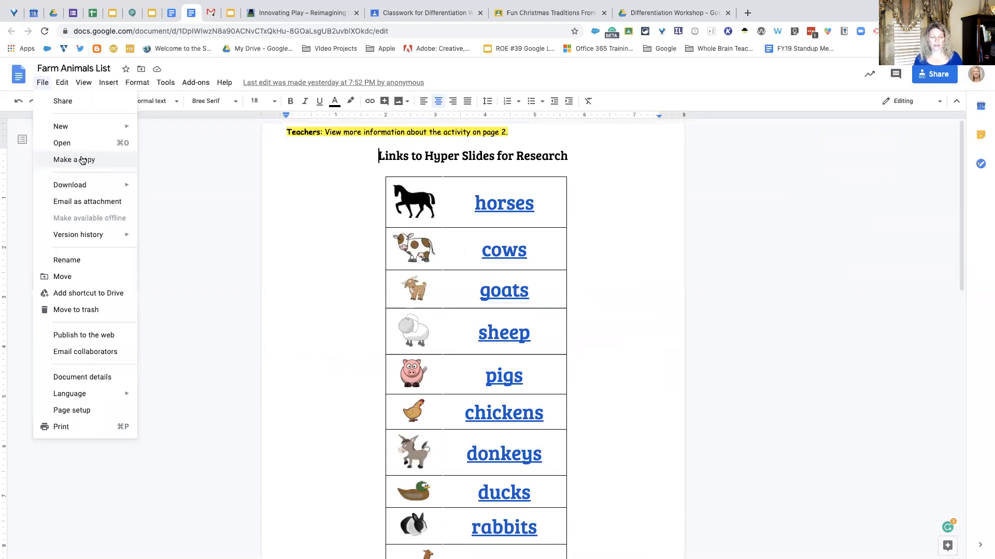
{"action": "right_click", "coordinate": [226, 171]}
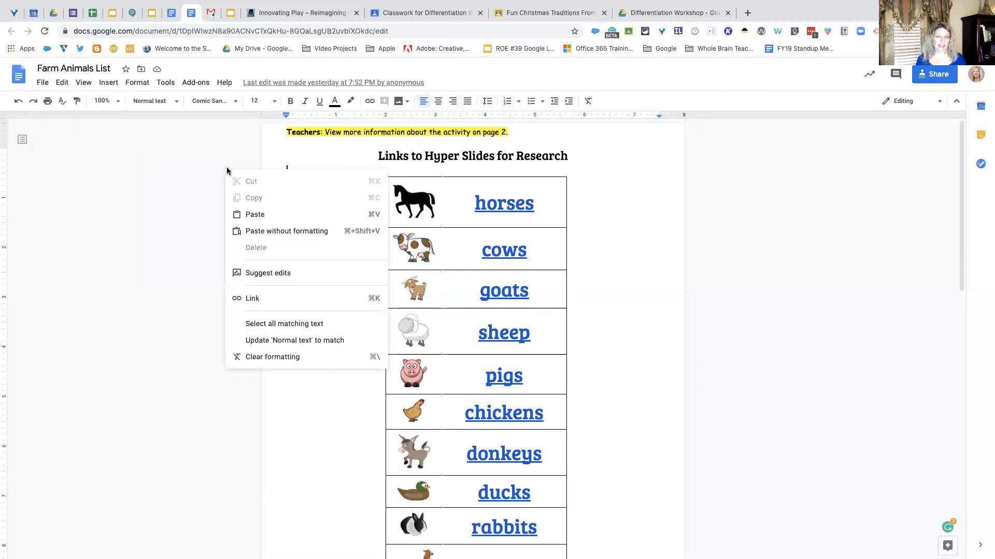
Step: Open the attachment type options of the "I wonder" assignment and return to the "Farm Animals List" document
{"action": "left_click", "coordinate": [410, 13]}
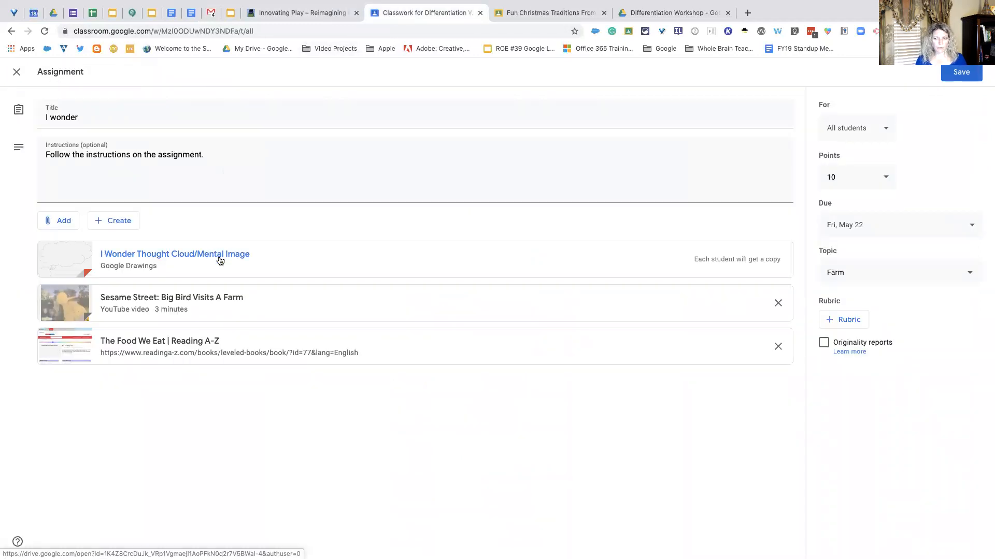
{"action": "left_click", "coordinate": [68, 226]}
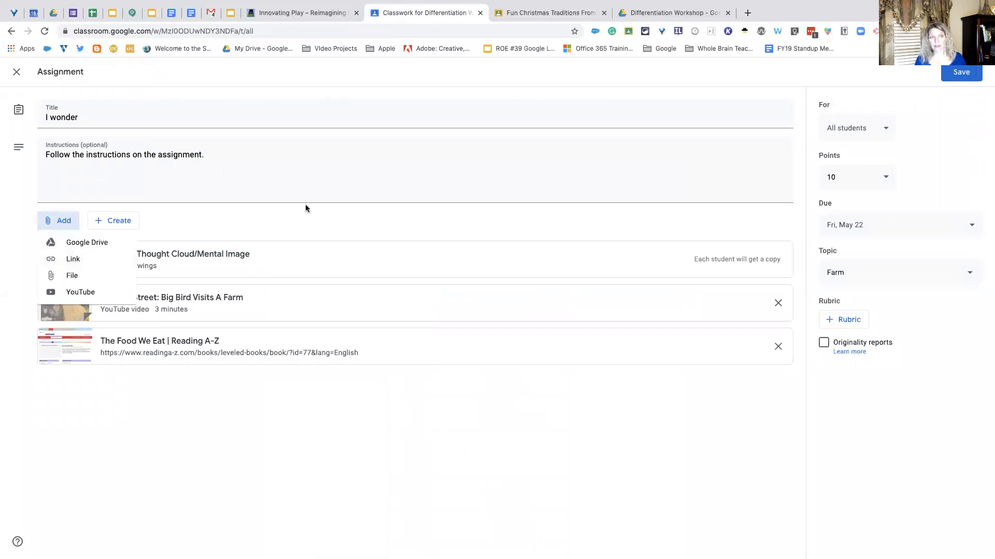
{"action": "left_click", "coordinate": [191, 12]}
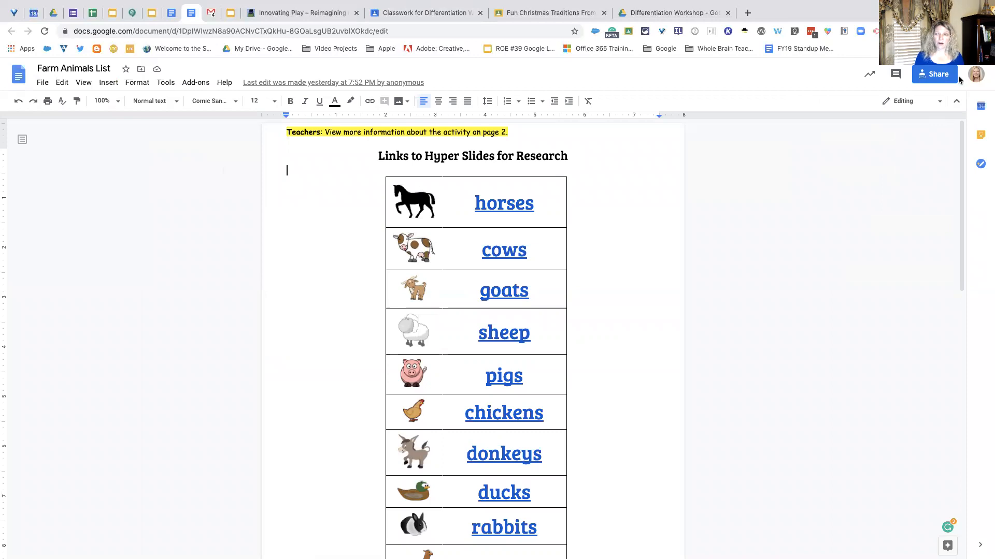
Step: Open the "Farm Animals List" document's sharing settings and view who has access
{"action": "left_click", "coordinate": [936, 78]}
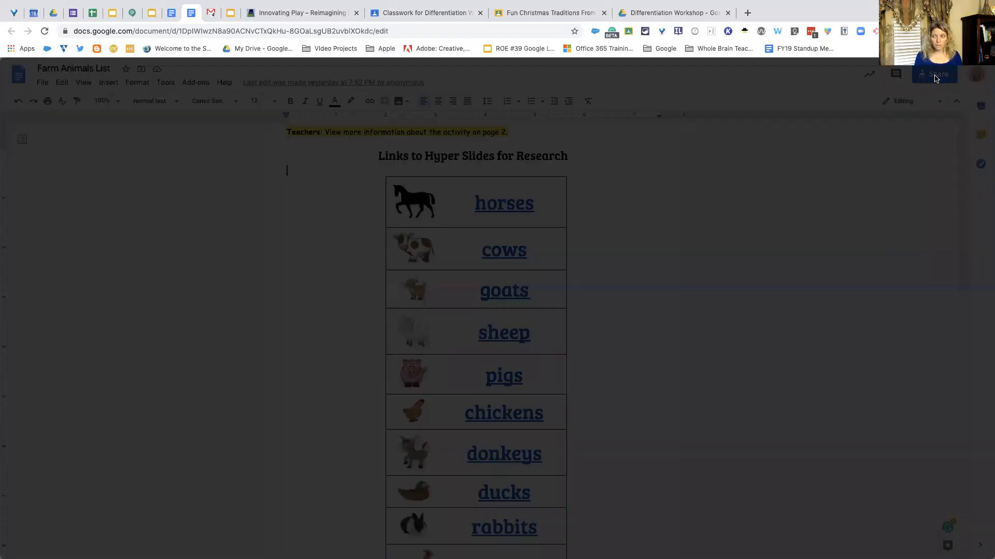
{"action": "left_click", "coordinate": [660, 158]}
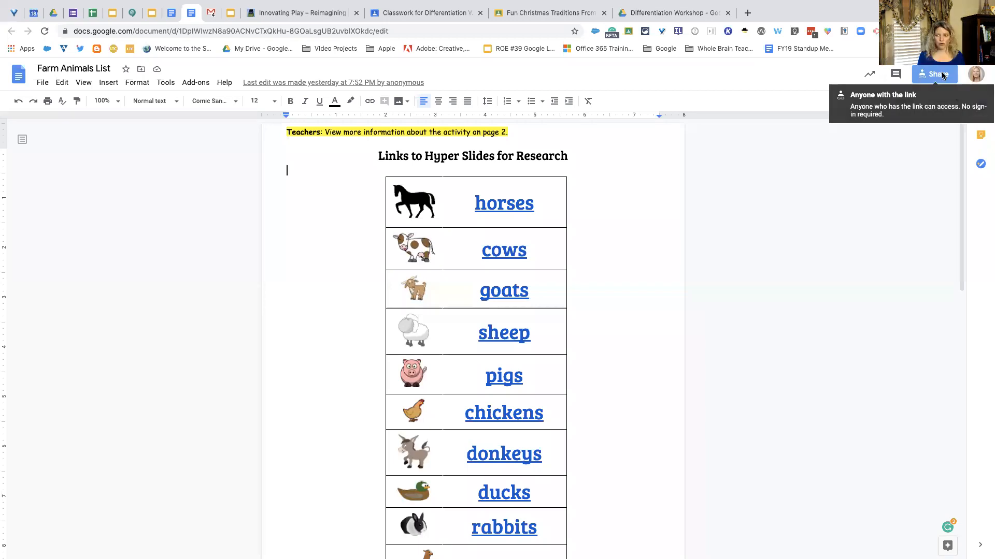
{"action": "left_click", "coordinate": [942, 75]}
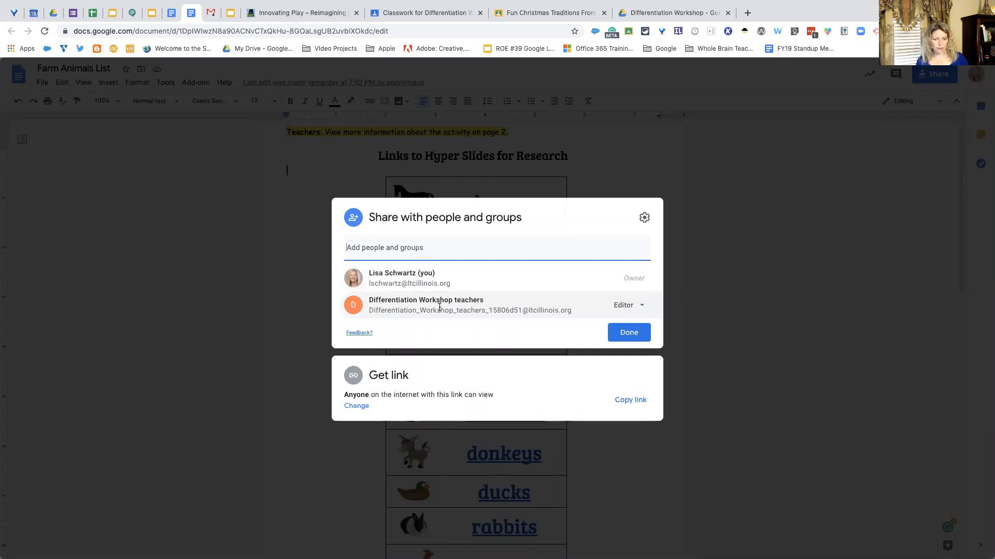
{"action": "mouse_move", "coordinate": [424, 305]}
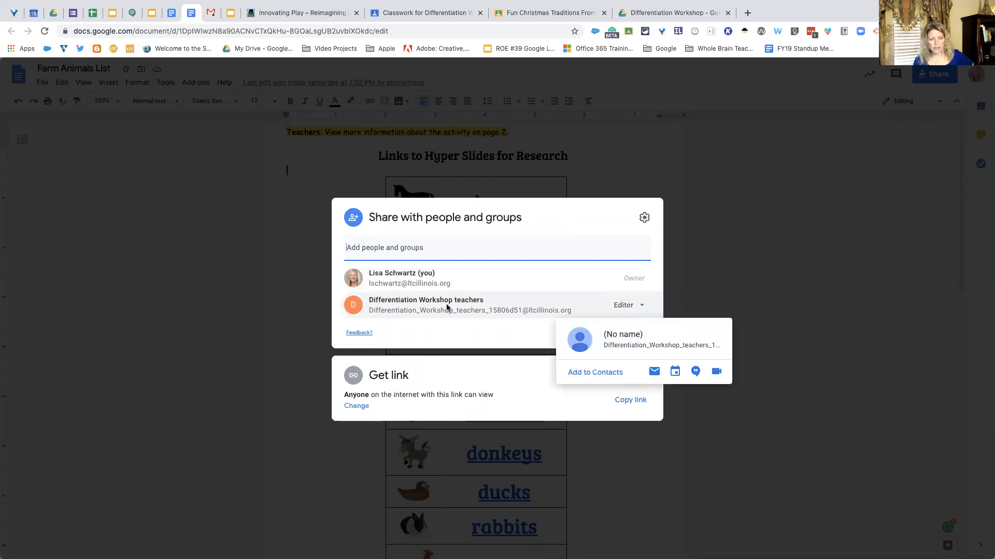
Step: Change the document's link access to Learning Technology Center and back to Anyone with the link, and view the available link roles
{"action": "left_click", "coordinate": [357, 407]}
{"action": "left_click", "coordinate": [446, 353]}
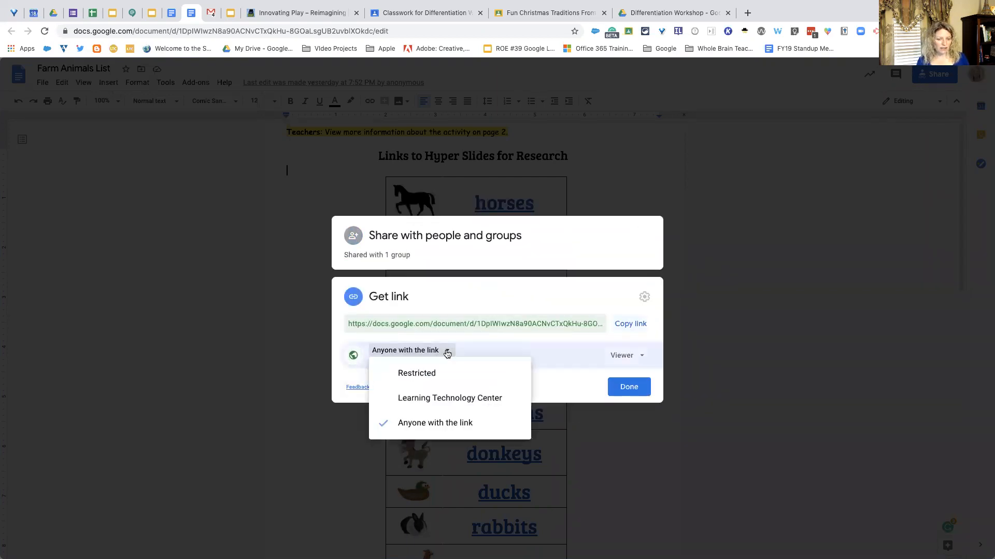
{"action": "left_click", "coordinate": [426, 399]}
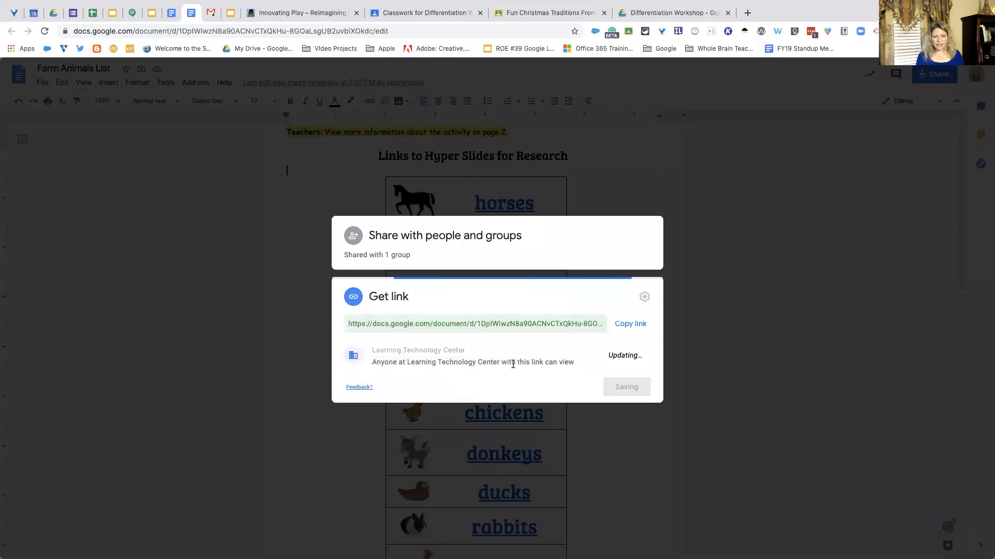
{"action": "left_click", "coordinate": [460, 356]}
{"action": "left_click", "coordinate": [450, 423]}
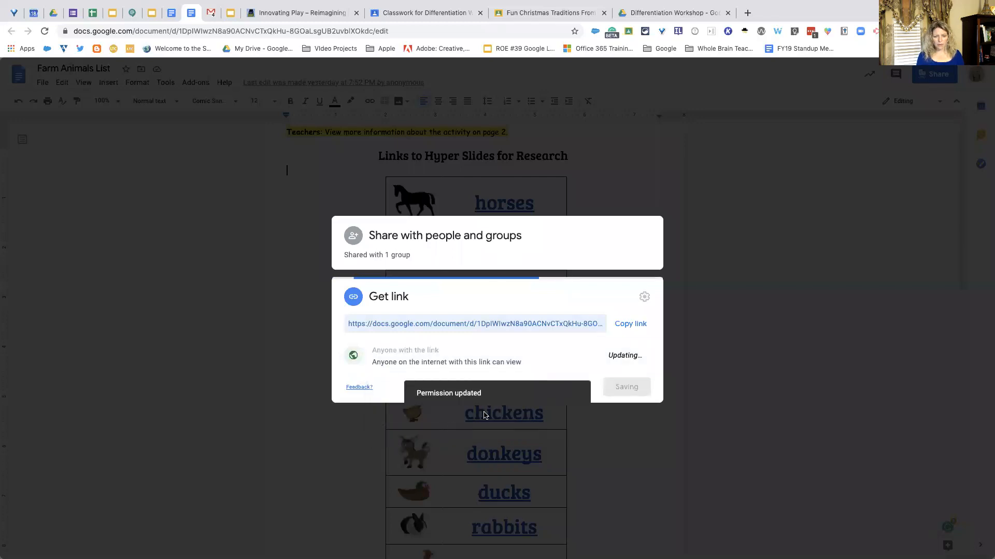
{"action": "left_click", "coordinate": [628, 356]}
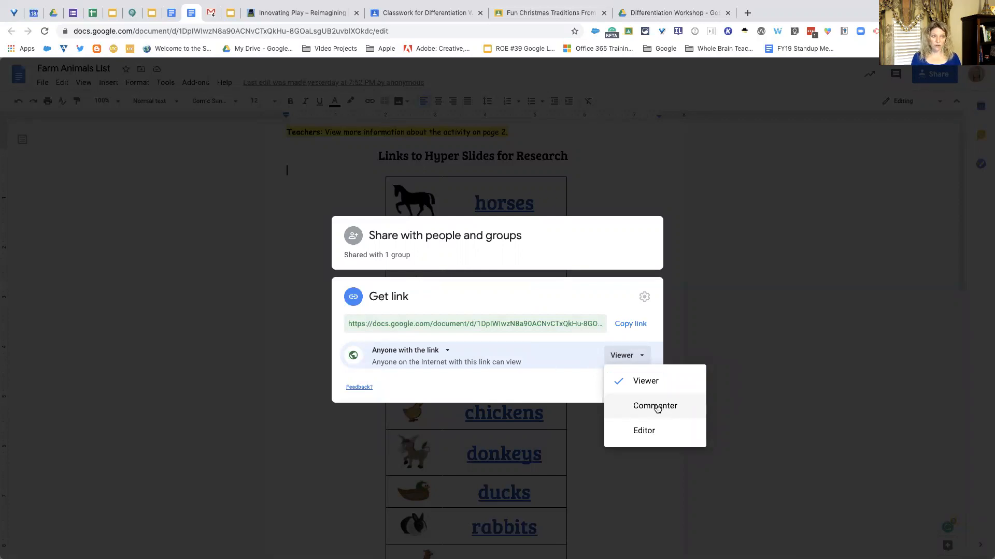
{"action": "left_click", "coordinate": [597, 421]}
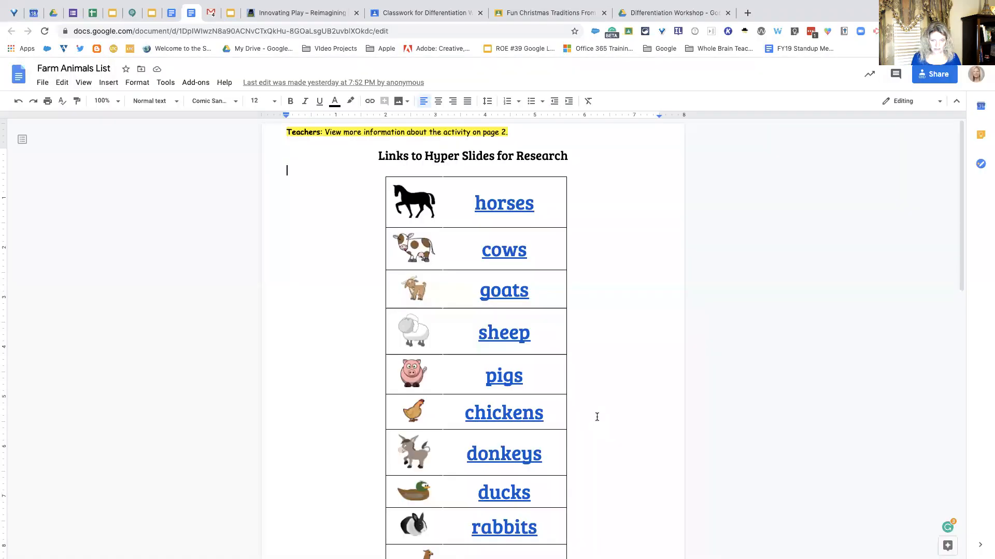
Step: Copy the "Farm Animals List" document's sharing link and attach it as a link to the "I wonder" assignment
{"action": "left_click", "coordinate": [930, 77]}
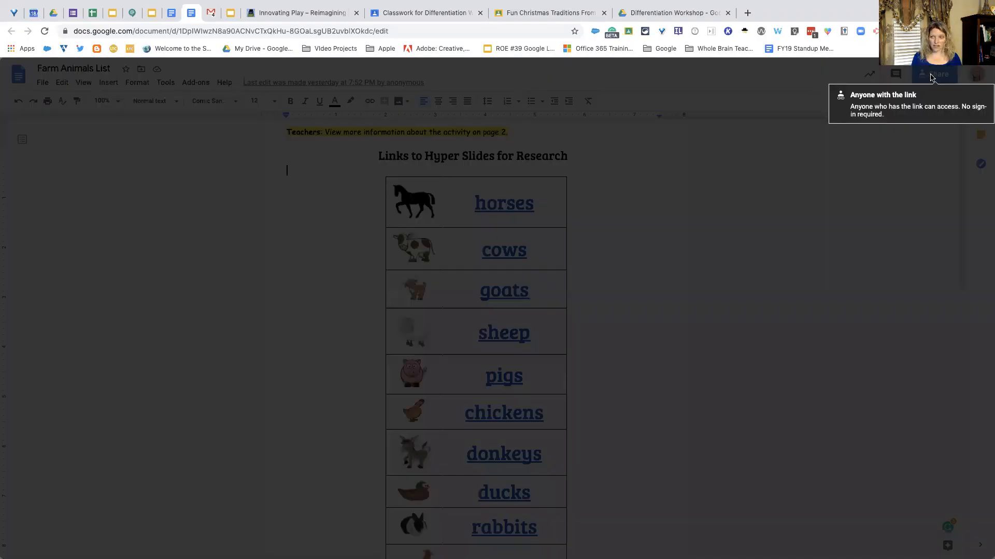
{"action": "left_click", "coordinate": [633, 402]}
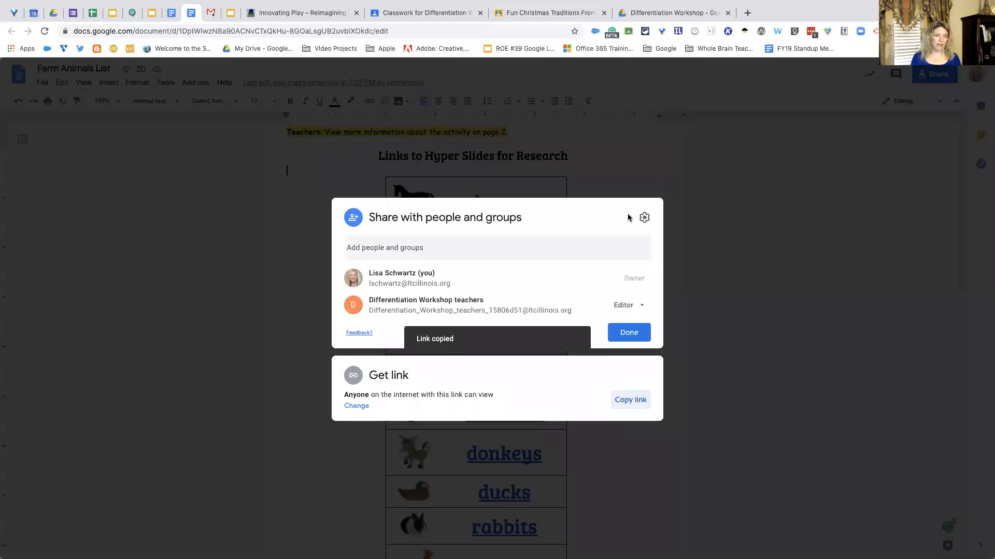
{"action": "left_click", "coordinate": [411, 12]}
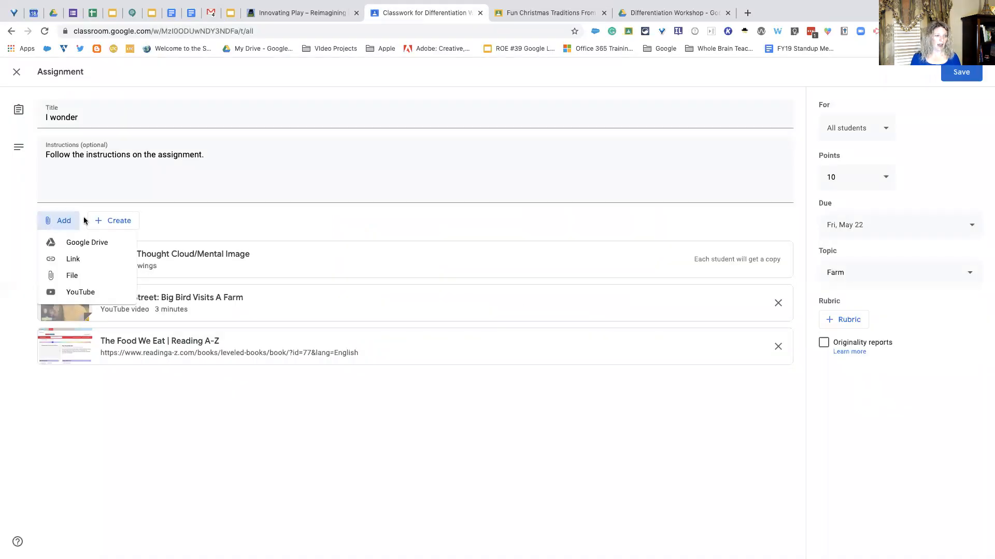
{"action": "left_click", "coordinate": [78, 259]}
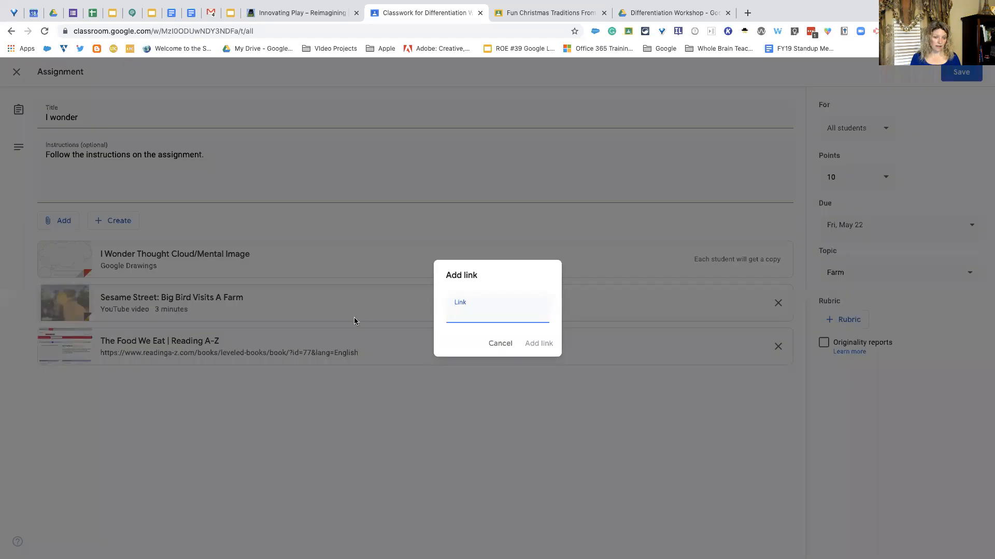
{"action": "key", "text": "super+v"}
{"action": "left_click", "coordinate": [539, 345]}
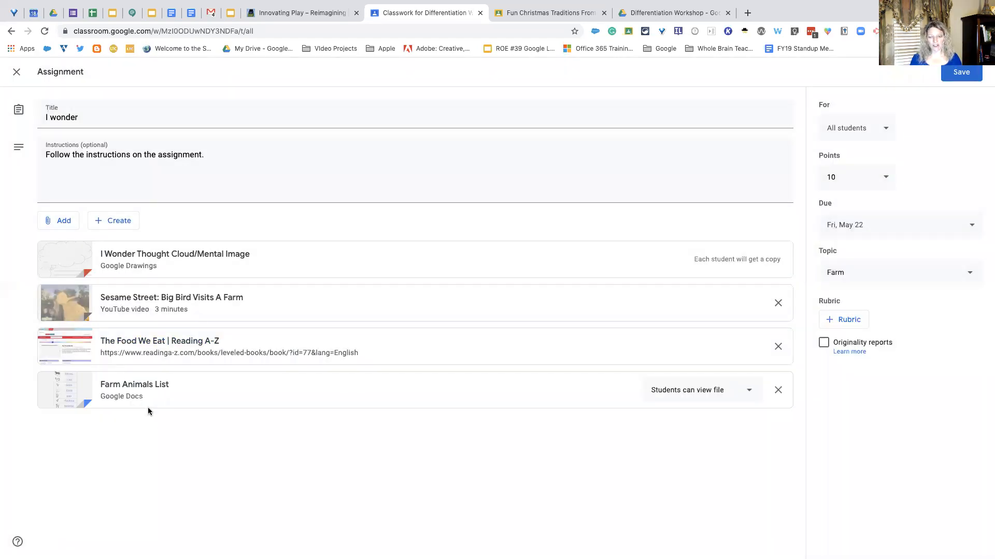
Step: View the student permission options for the "Farm Animals List" attachment, and open the attached document to check it before closing it
{"action": "left_click", "coordinate": [749, 393]}
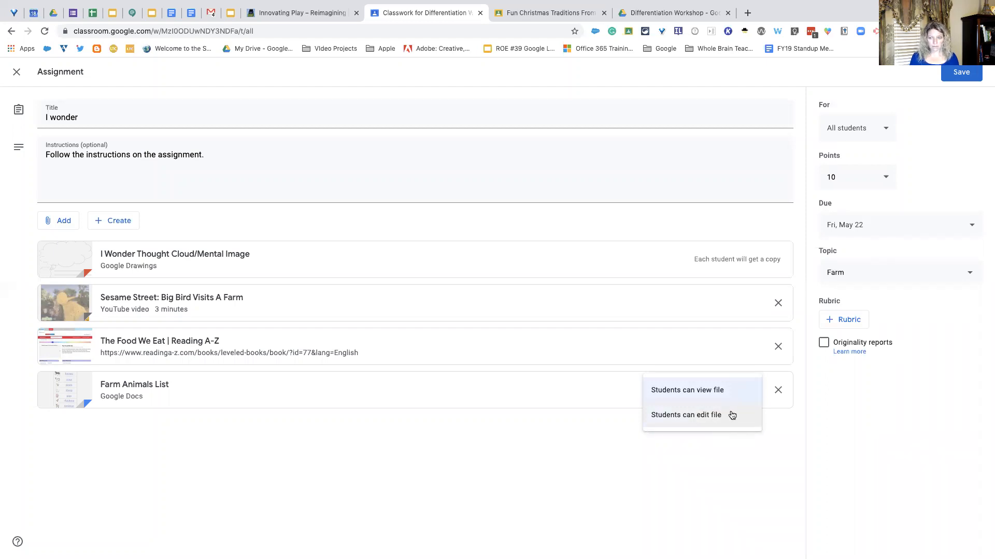
{"action": "left_click", "coordinate": [594, 397]}
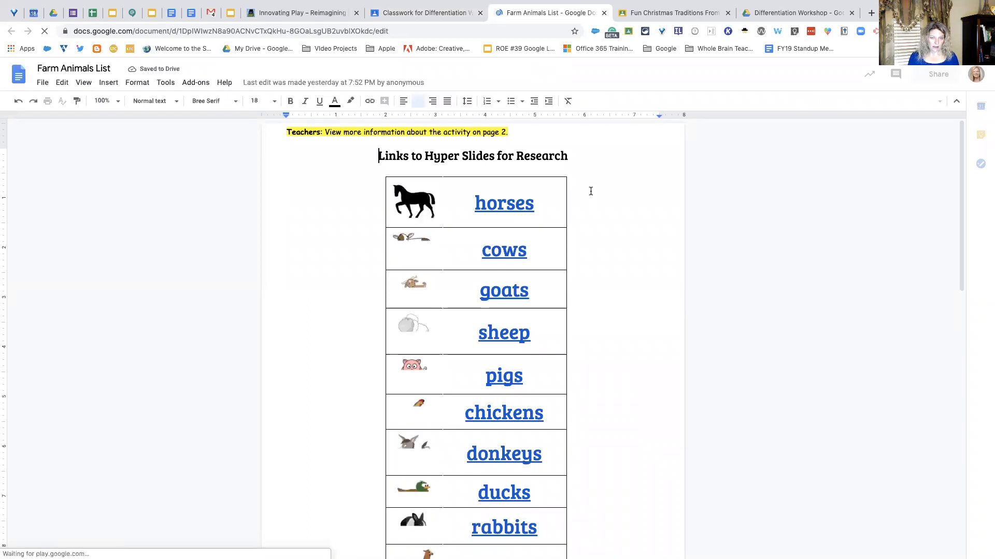
{"action": "scroll", "coordinate": [590, 189], "scroll_direction": "down", "scroll_amount": 3}
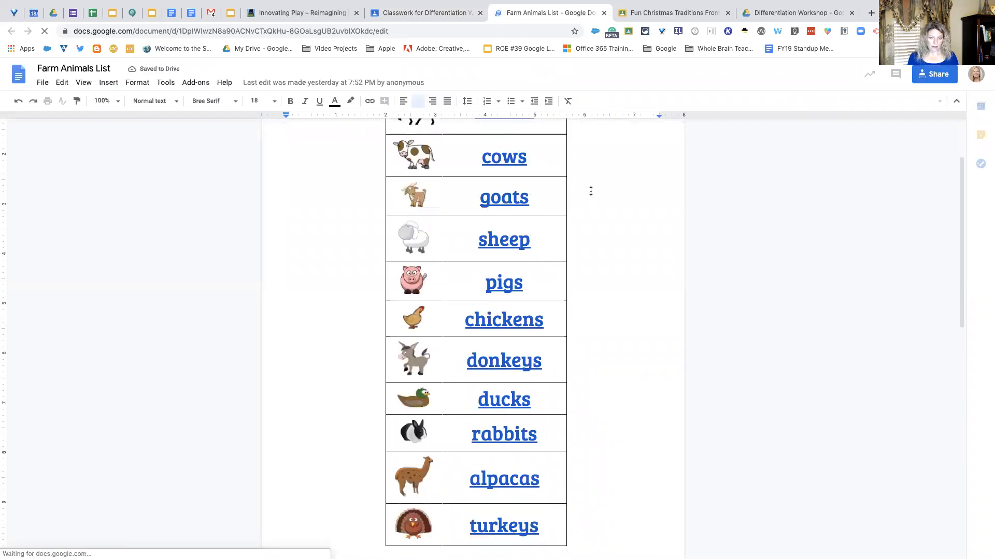
{"action": "left_click", "coordinate": [604, 13]}
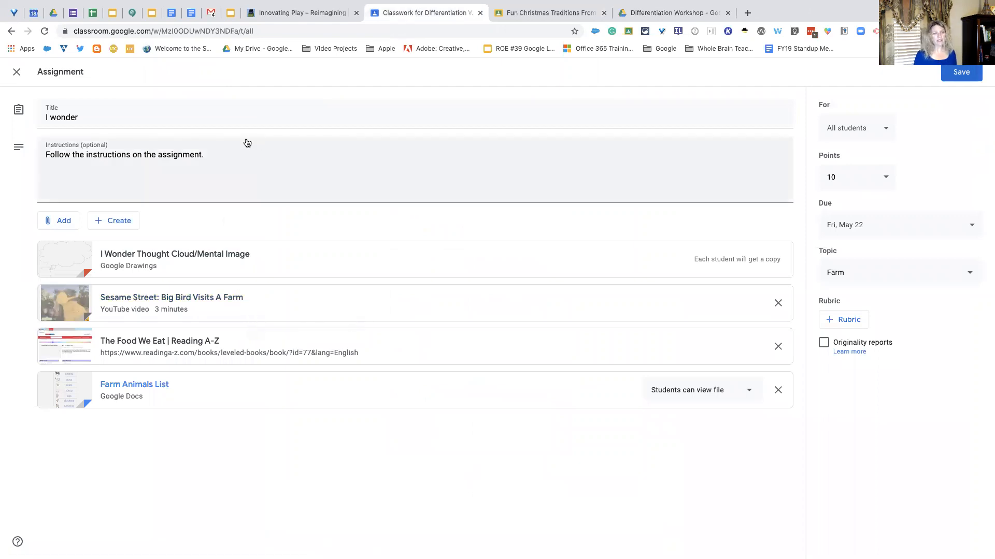
Step: Add a new line reading "Parents:" below the existing text in the assignment instructions
{"action": "left_click", "coordinate": [157, 166]}
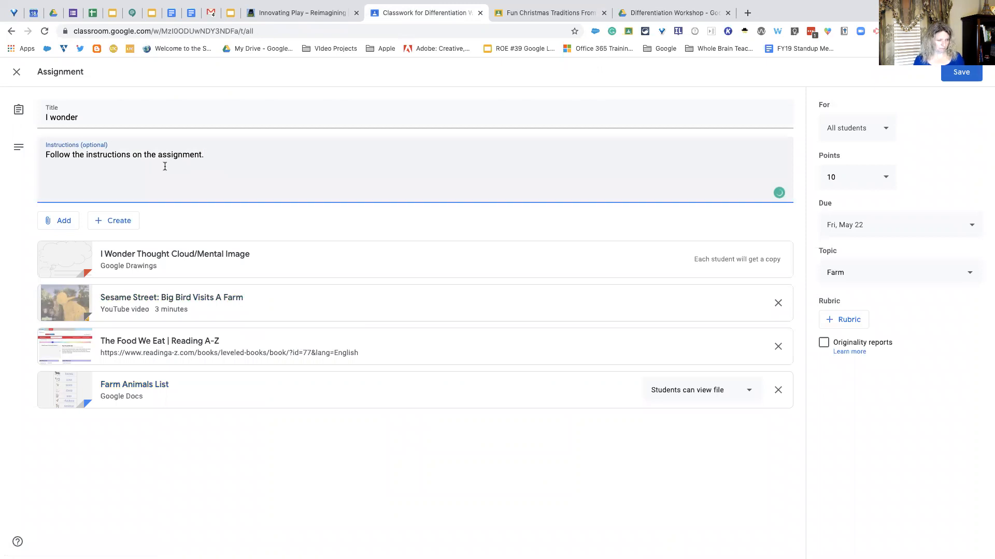
{"action": "key", "text": "Return"}
{"action": "type", "text": "Parents:"}
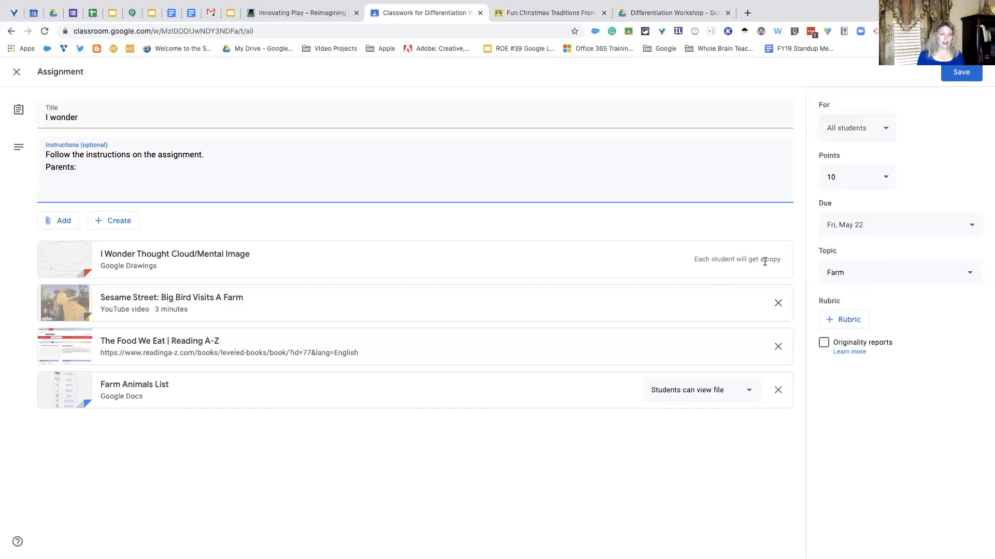
Step: Keep the "Farm Animals List" attachment at "Students can view file" and save the "I wonder" assignment
{"action": "left_click", "coordinate": [749, 395]}
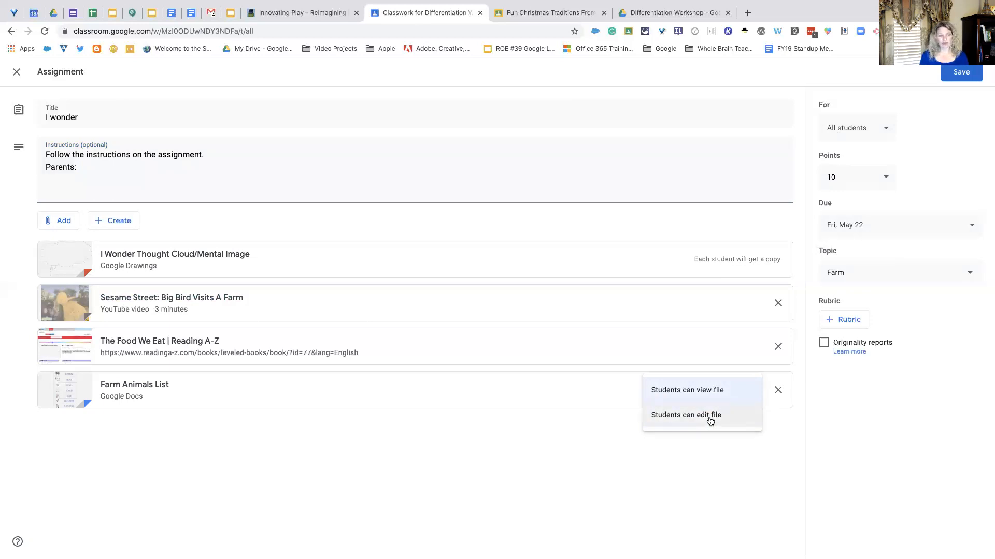
{"action": "left_click", "coordinate": [749, 391]}
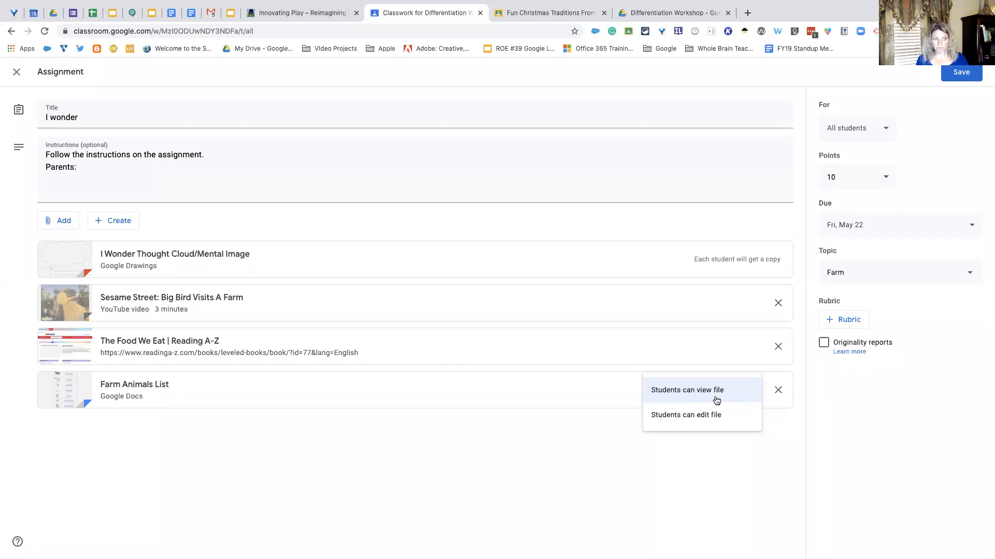
{"action": "left_click", "coordinate": [948, 81]}
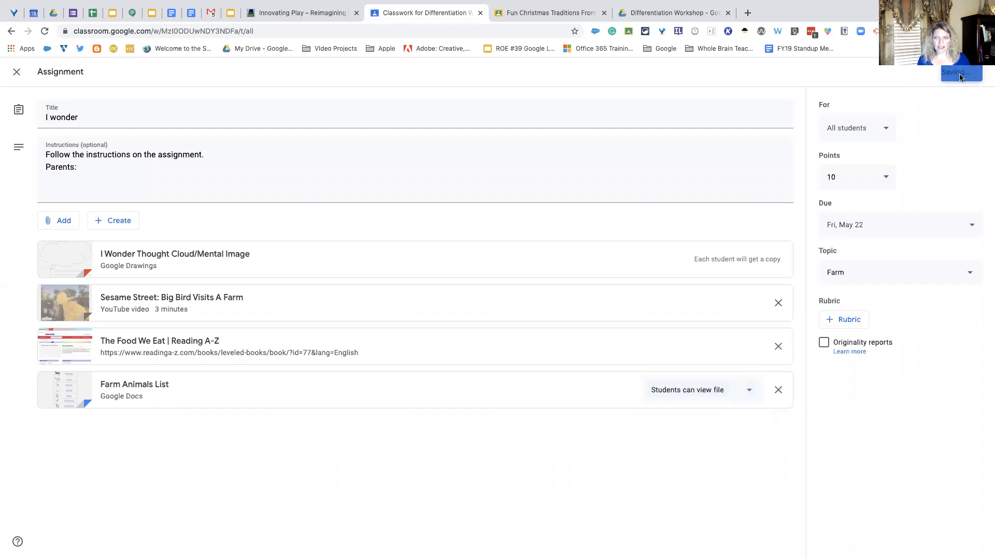
{"action": "left_click", "coordinate": [953, 78]}
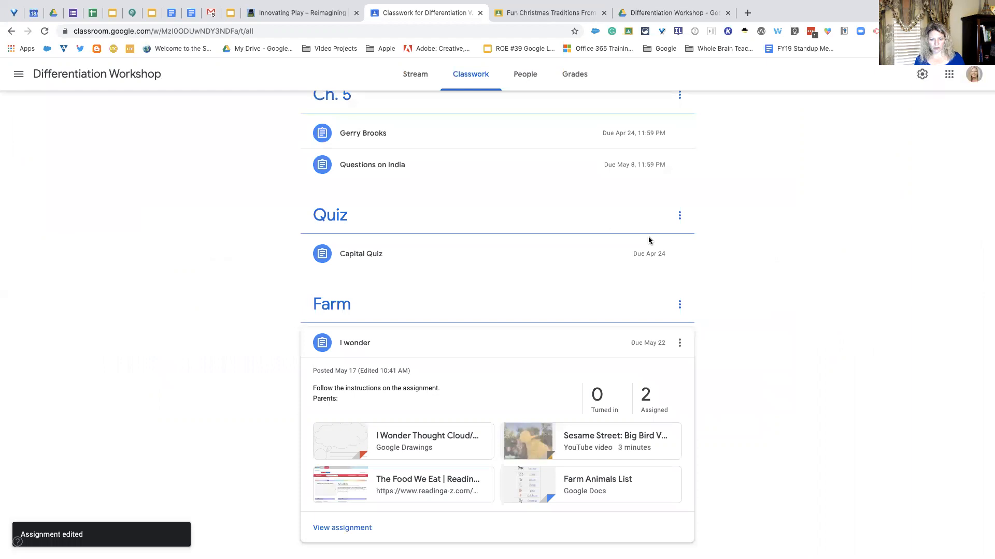
{"action": "scroll", "coordinate": [733, 283], "scroll_direction": "up", "scroll_amount": 8}
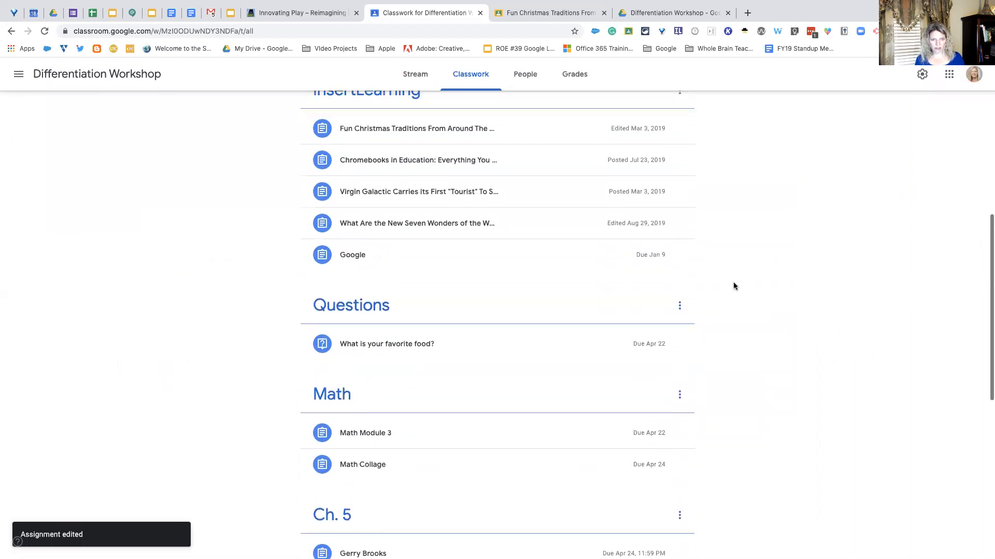
Step: Find the draft "Research an Animal" assignment in the classwork list and open it for editing
{"action": "scroll", "coordinate": [733, 282], "scroll_direction": "up", "scroll_amount": 5}
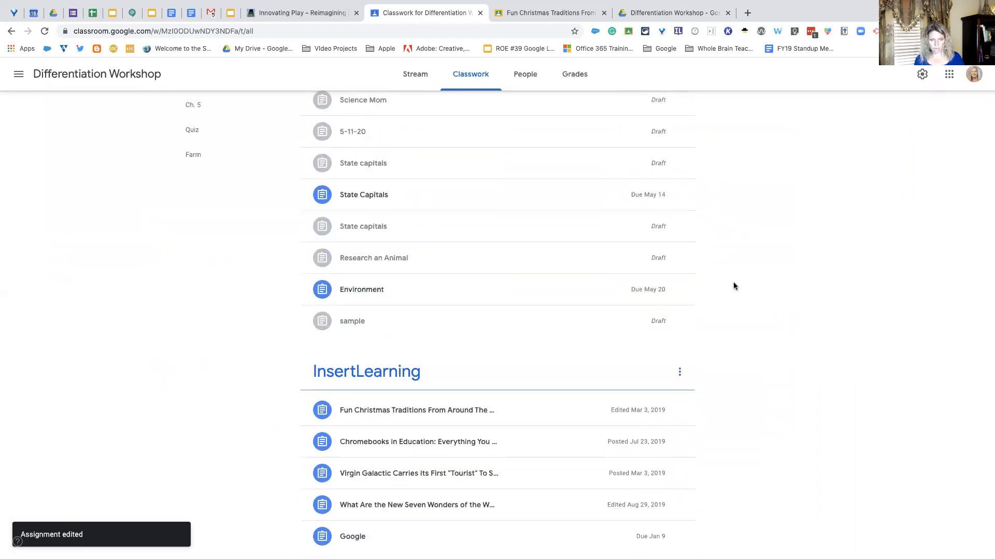
{"action": "left_click", "coordinate": [396, 264]}
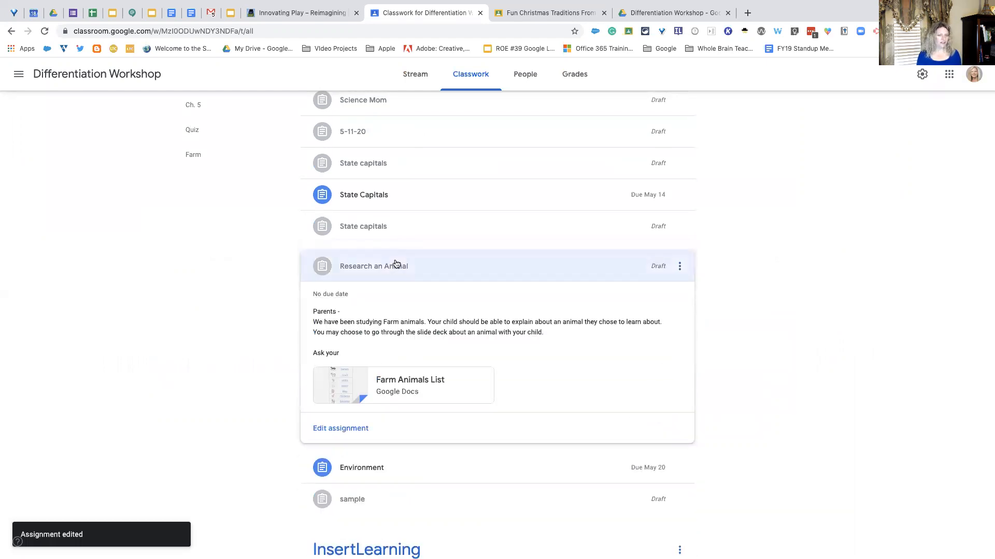
{"action": "left_click", "coordinate": [679, 266]}
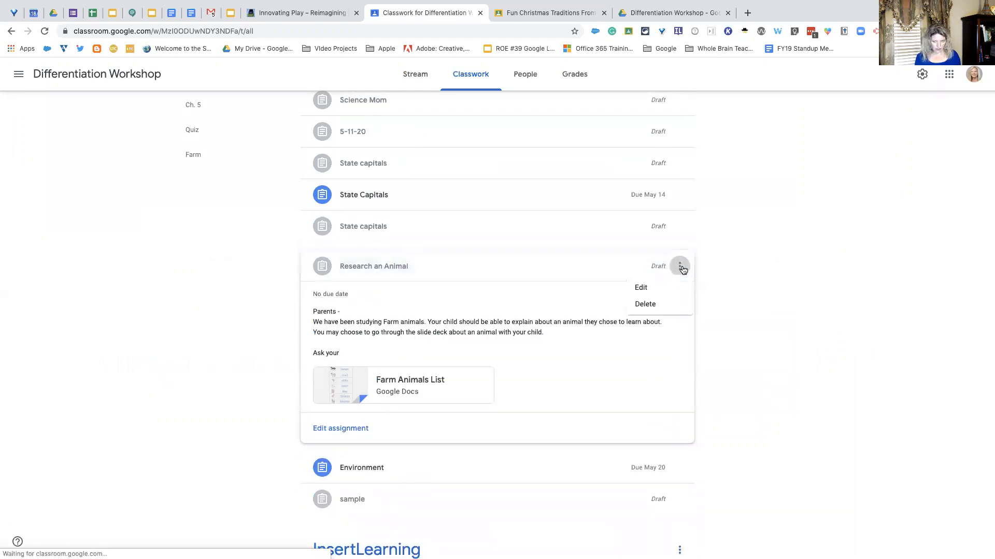
{"action": "left_click", "coordinate": [650, 289]}
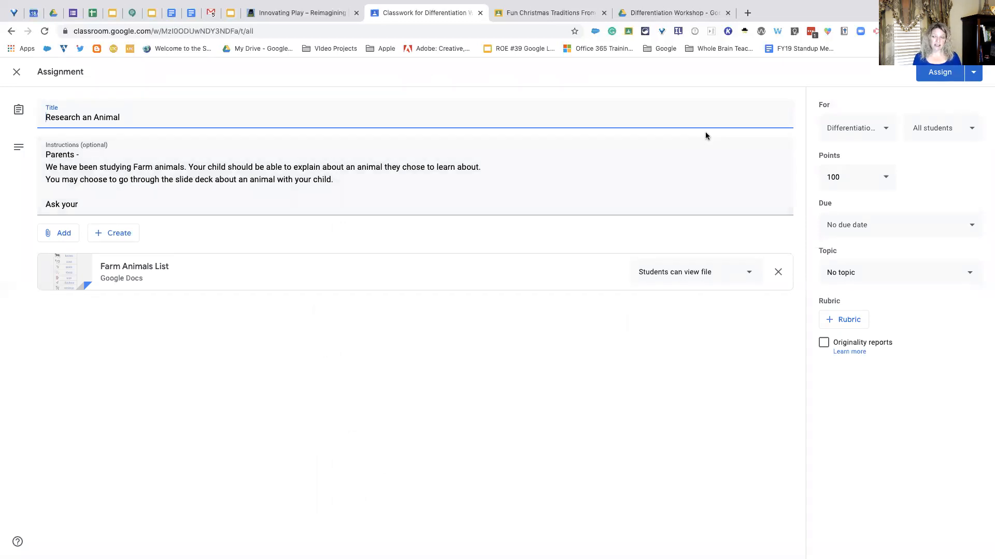
Step: Set the "Research an Animal" assignment's due date to Thursday, May 21, 2020
{"action": "left_click", "coordinate": [967, 226]}
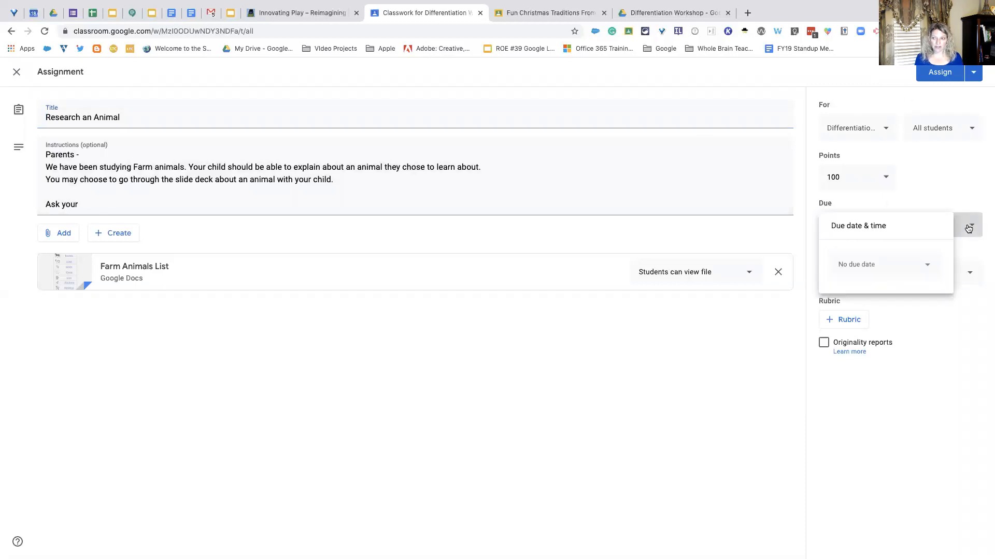
{"action": "left_click", "coordinate": [926, 267]}
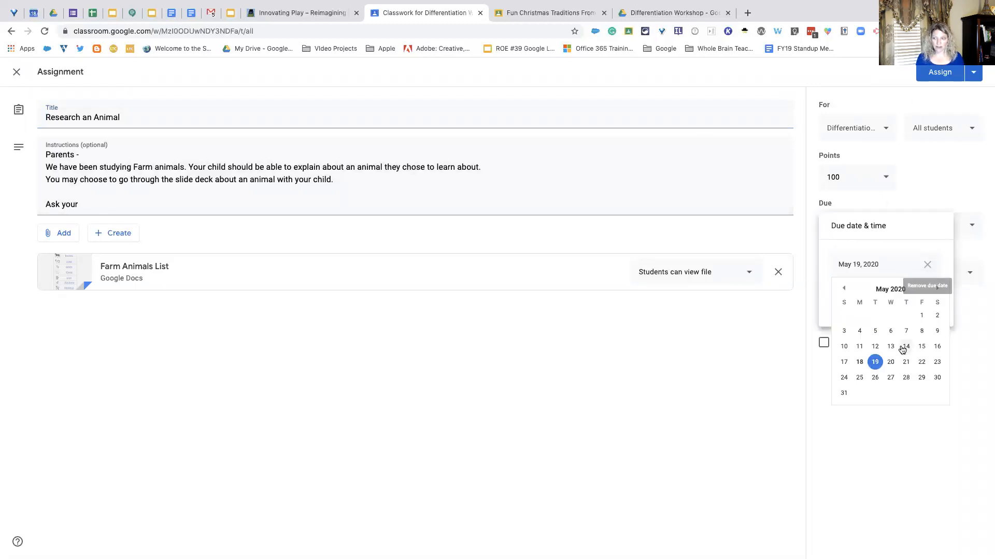
{"action": "left_click", "coordinate": [905, 361]}
{"action": "left_click", "coordinate": [770, 338]}
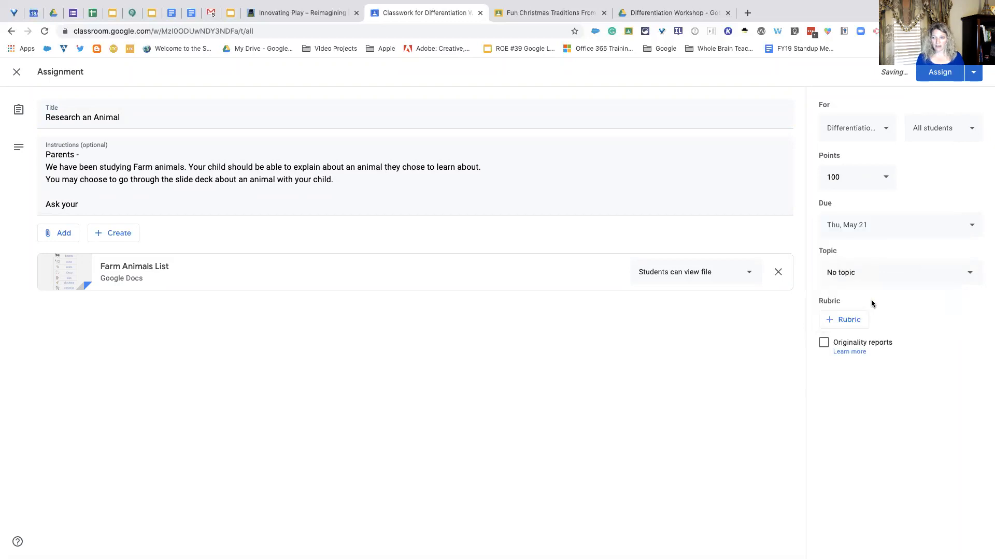
Step: Place the "Research an Animal" assignment under the Farm topic and assign it to the students
{"action": "left_click", "coordinate": [958, 273]}
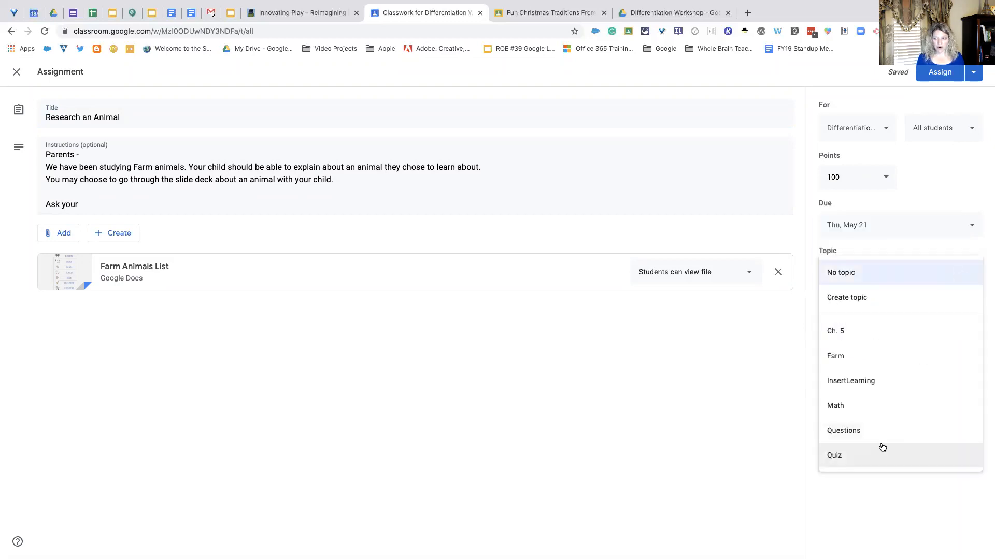
{"action": "left_click", "coordinate": [861, 363]}
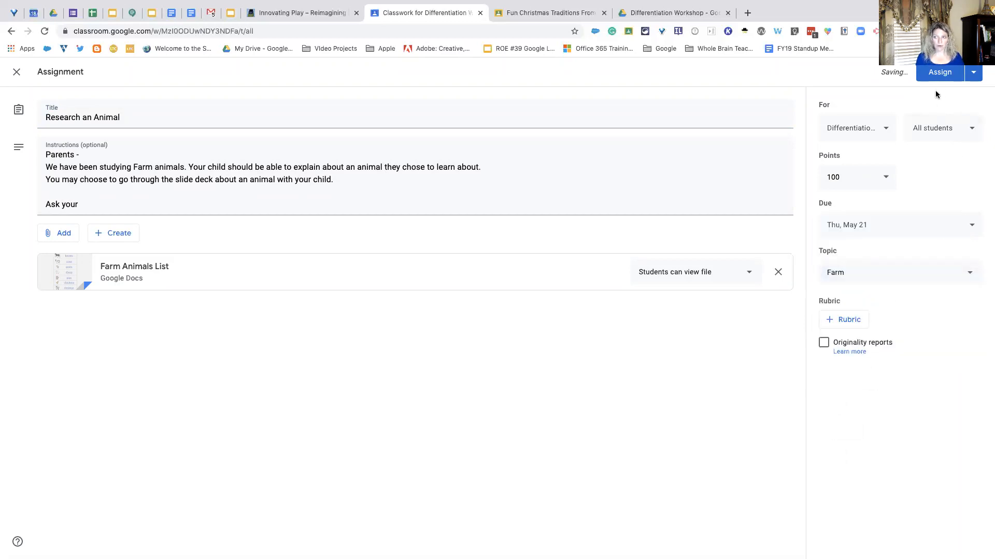
{"action": "left_click", "coordinate": [940, 76]}
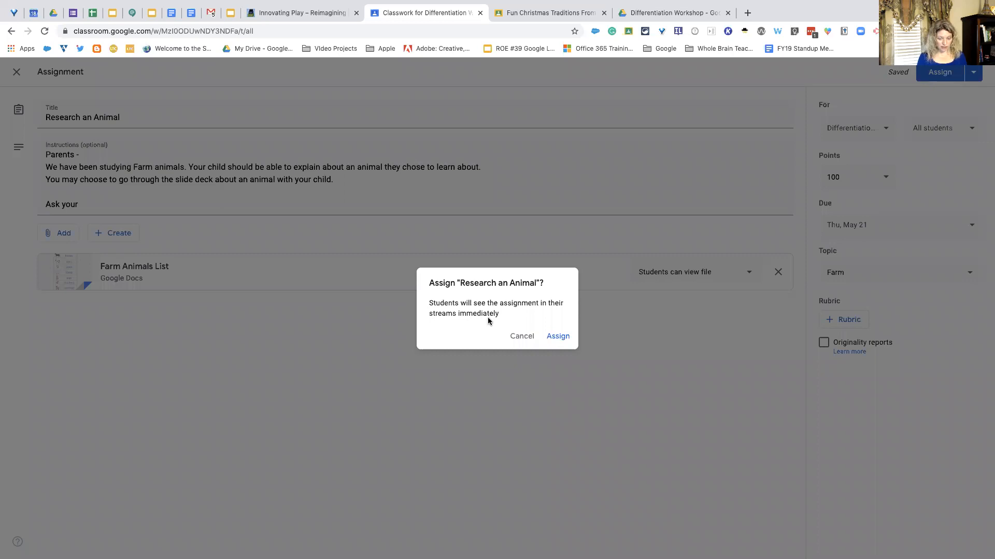
{"action": "left_click", "coordinate": [556, 337]}
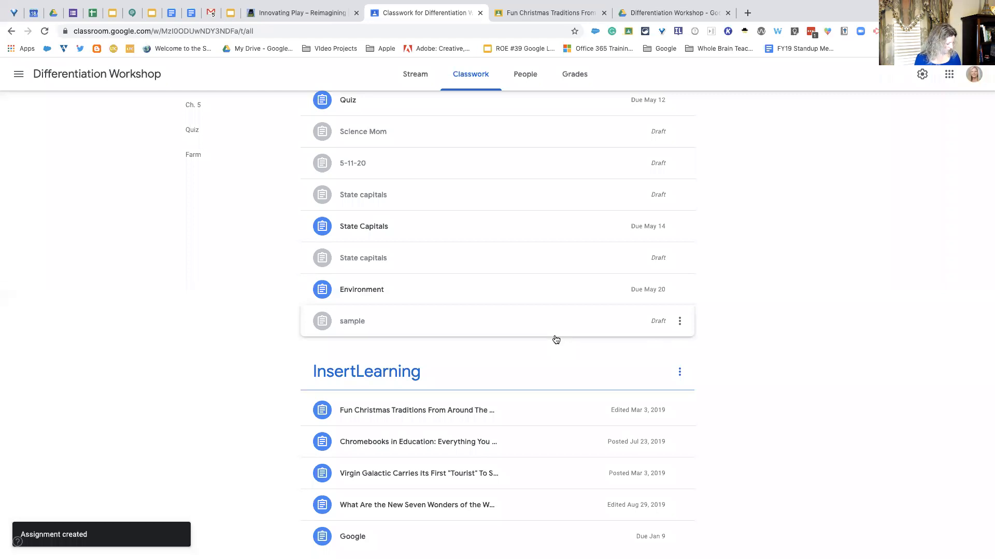
Step: Switch to the student's Google Chrome window and open the Differentiation Workshop class's Classwork page
{"action": "scroll", "coordinate": [551, 331], "scroll_direction": "up", "scroll_amount": 3}
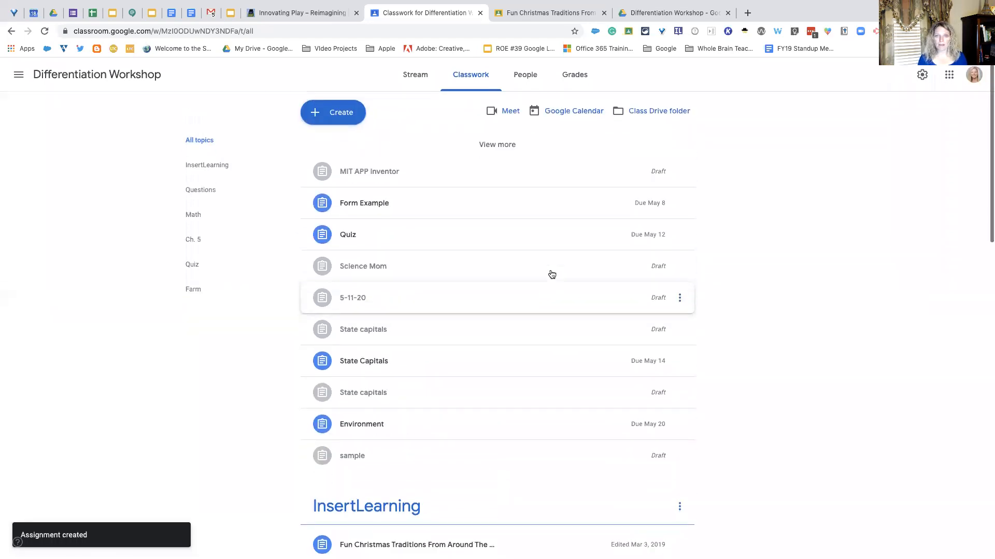
{"action": "scroll", "coordinate": [518, 137], "scroll_direction": "down", "scroll_amount": 1}
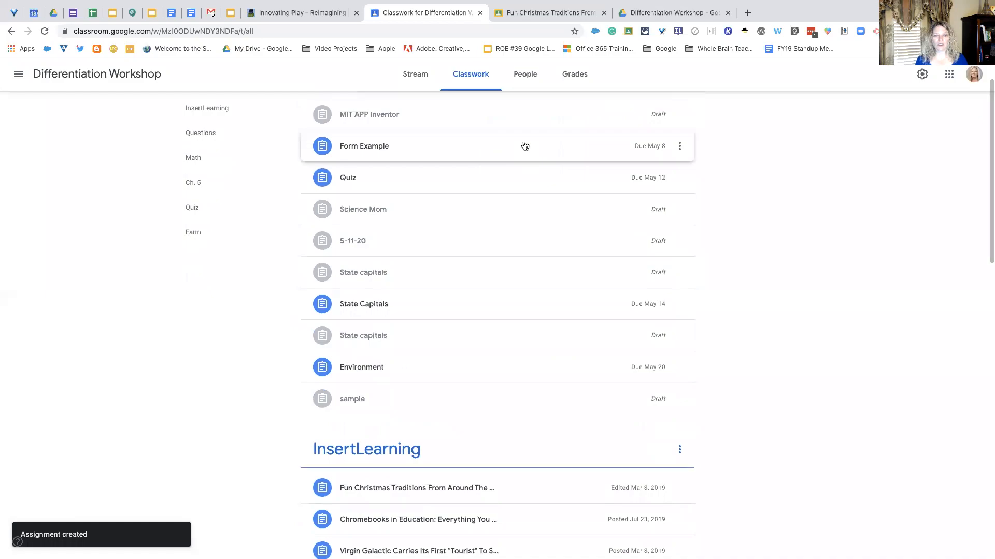
{"action": "key", "text": "ctrl+Up"}
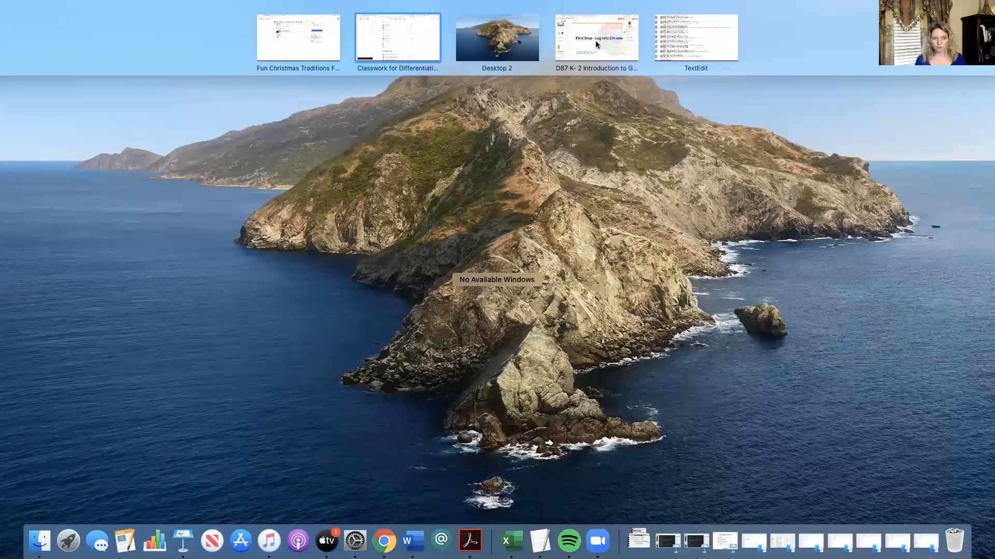
{"action": "left_click", "coordinate": [330, 31]}
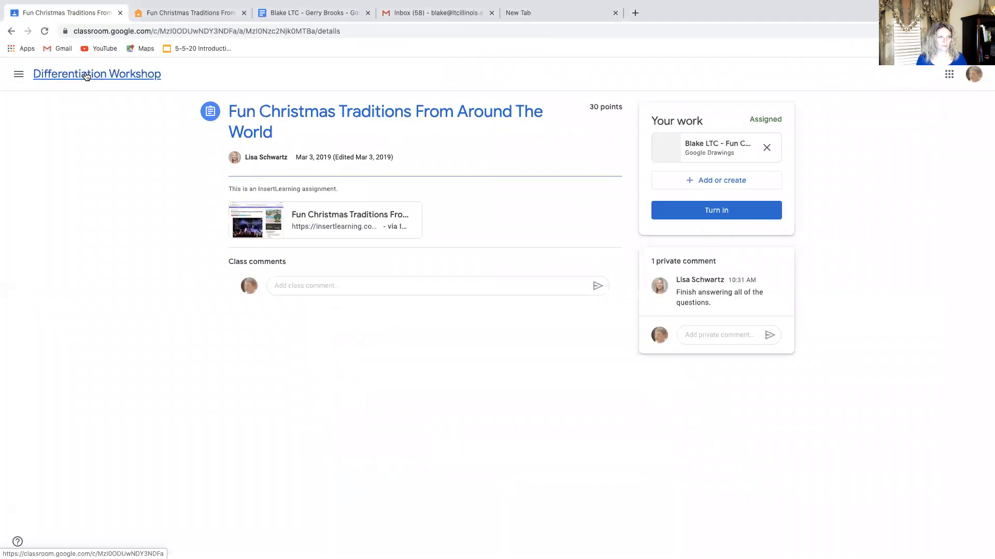
{"action": "left_click", "coordinate": [94, 76]}
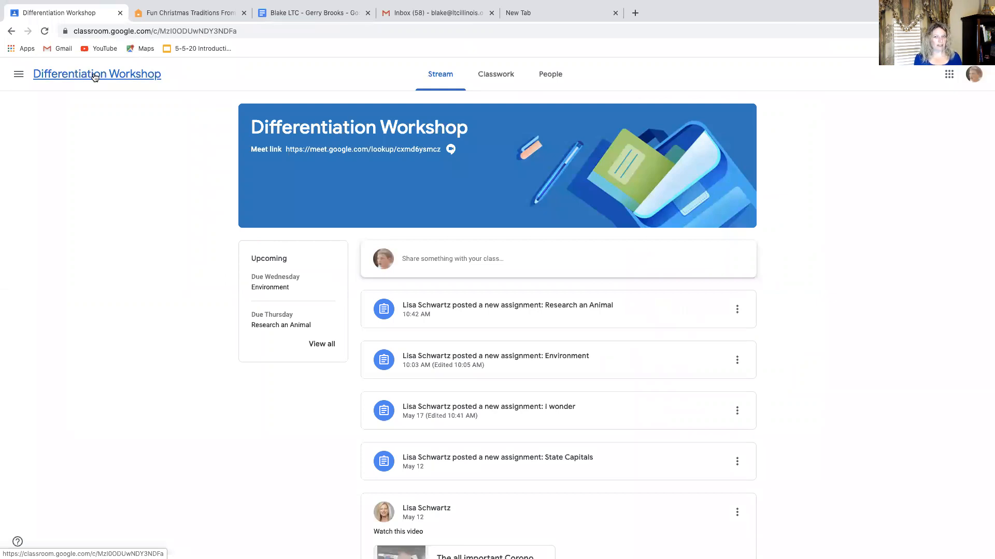
{"action": "left_click", "coordinate": [498, 78]}
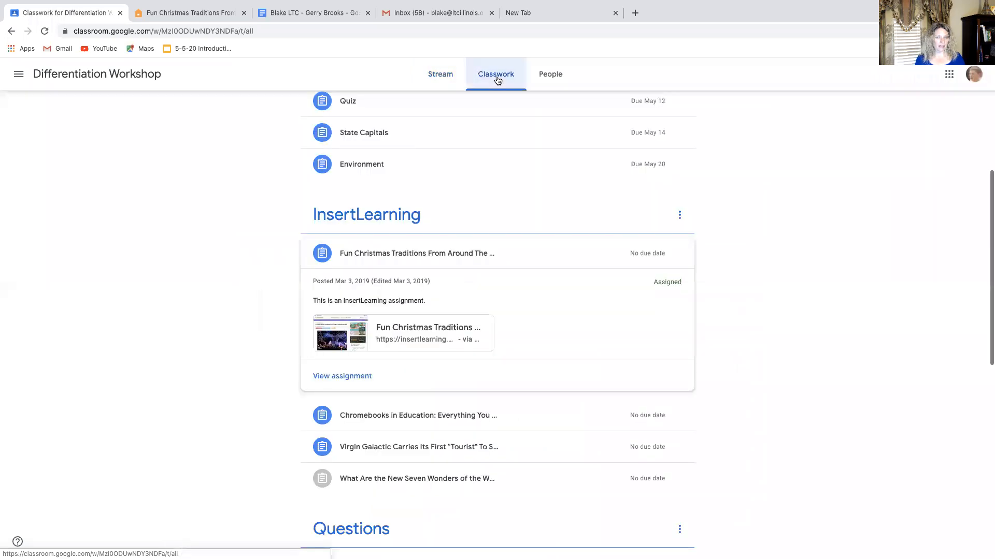
Step: Expand the "I wonder" assignment under the Farm topic to view its instructions and attachments as a student
{"action": "scroll", "coordinate": [484, 168], "scroll_direction": "up", "scroll_amount": 1}
{"action": "scroll", "coordinate": [483, 168], "scroll_direction": "down", "scroll_amount": 10}
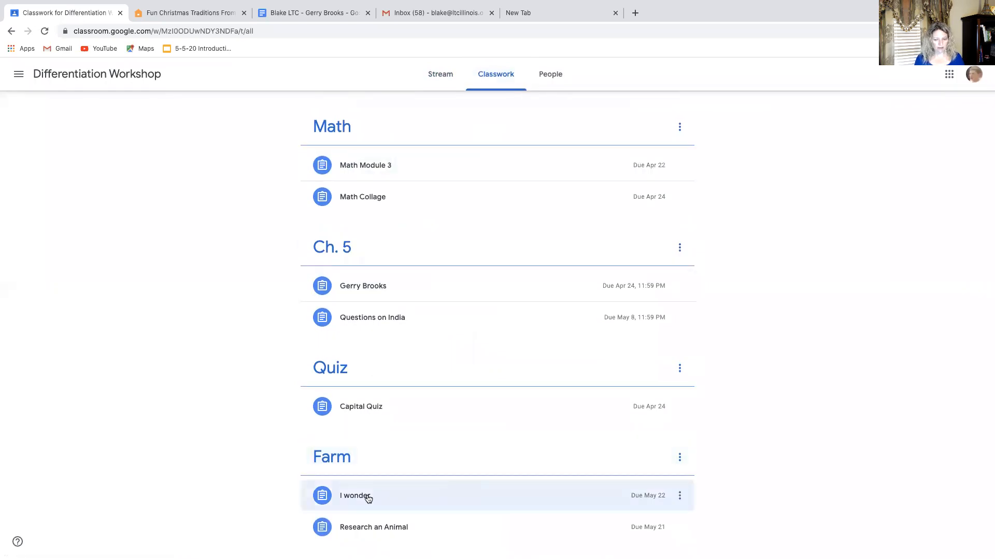
{"action": "left_click", "coordinate": [368, 499]}
{"action": "scroll", "coordinate": [369, 499], "scroll_direction": "down", "scroll_amount": 4}
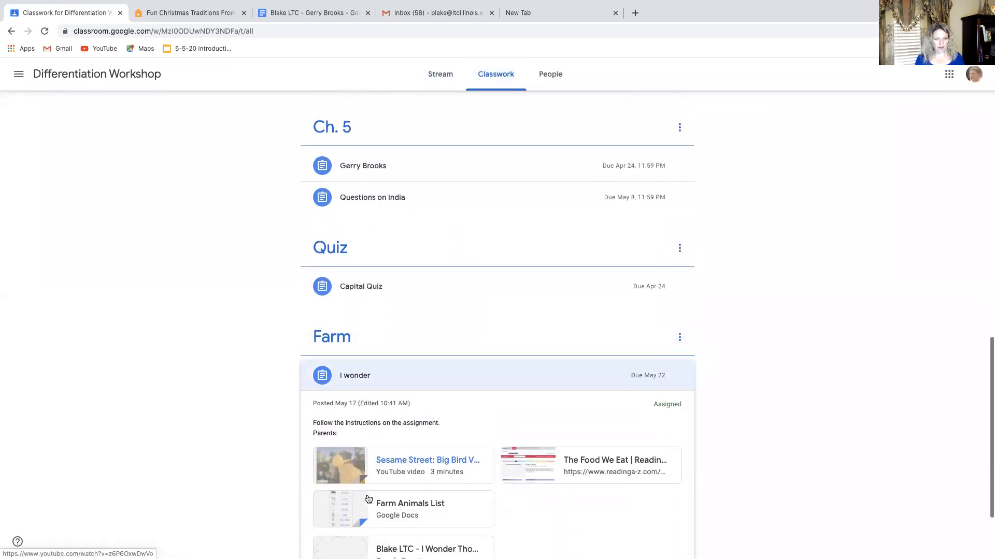
{"action": "scroll", "coordinate": [416, 407], "scroll_direction": "down", "scroll_amount": 1}
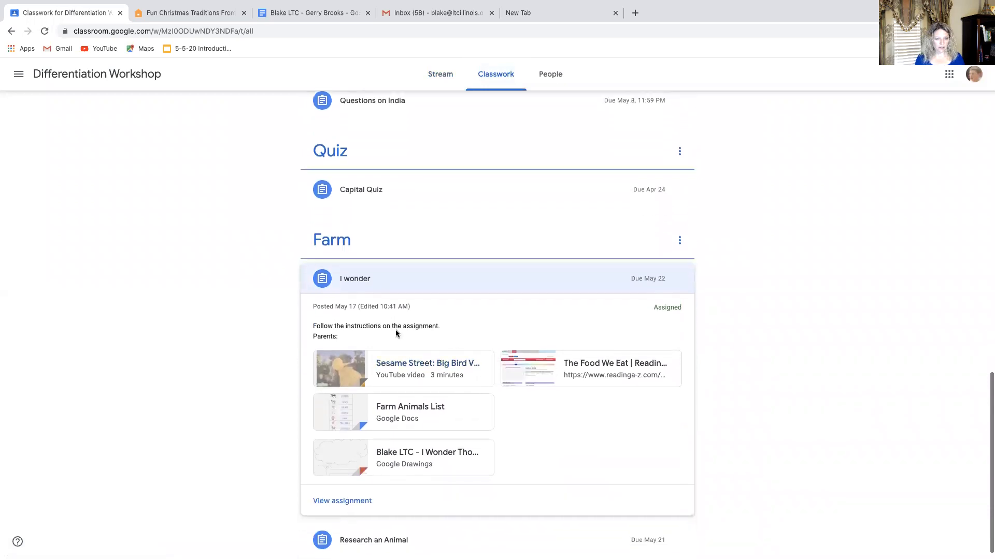
Step: Open the attached "Sesame Street: Big Bird Visits A Farm" video, pause its playback and close it
{"action": "left_click", "coordinate": [427, 369]}
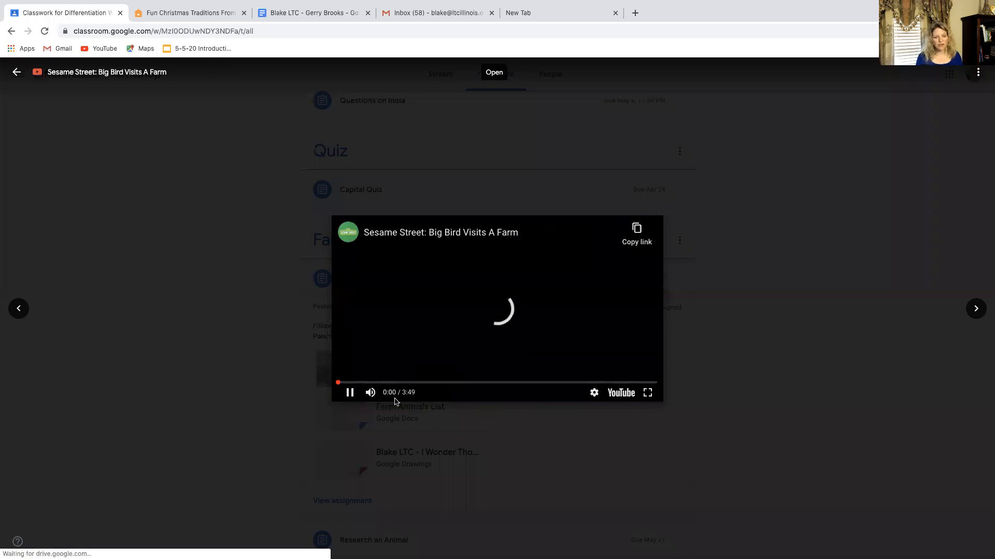
{"action": "right_click", "coordinate": [348, 396]}
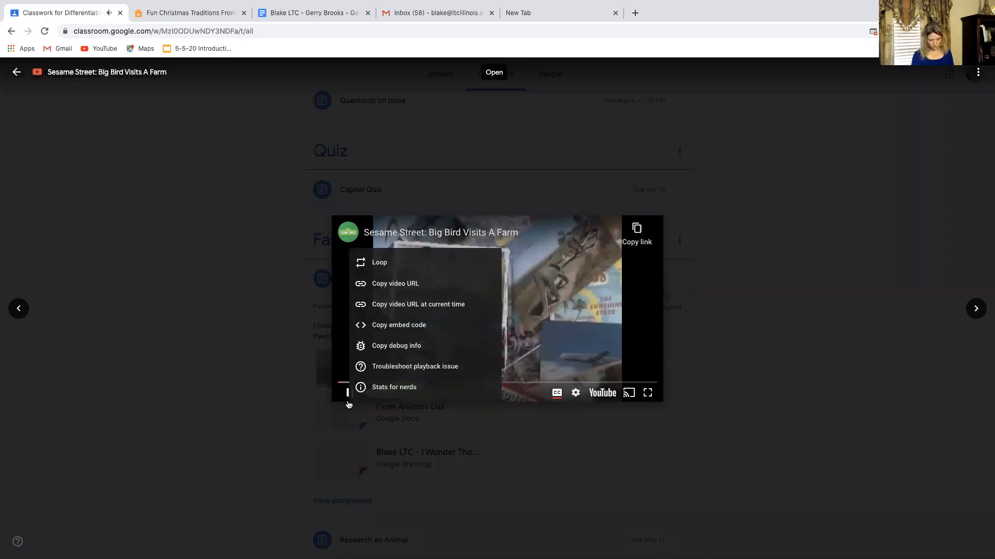
{"action": "left_click", "coordinate": [345, 395]}
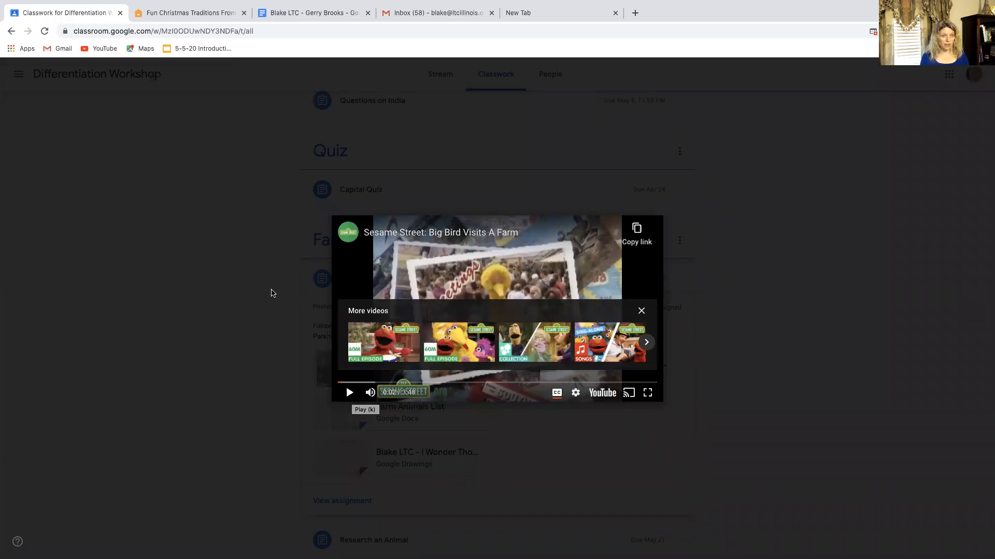
{"action": "left_click", "coordinate": [18, 71]}
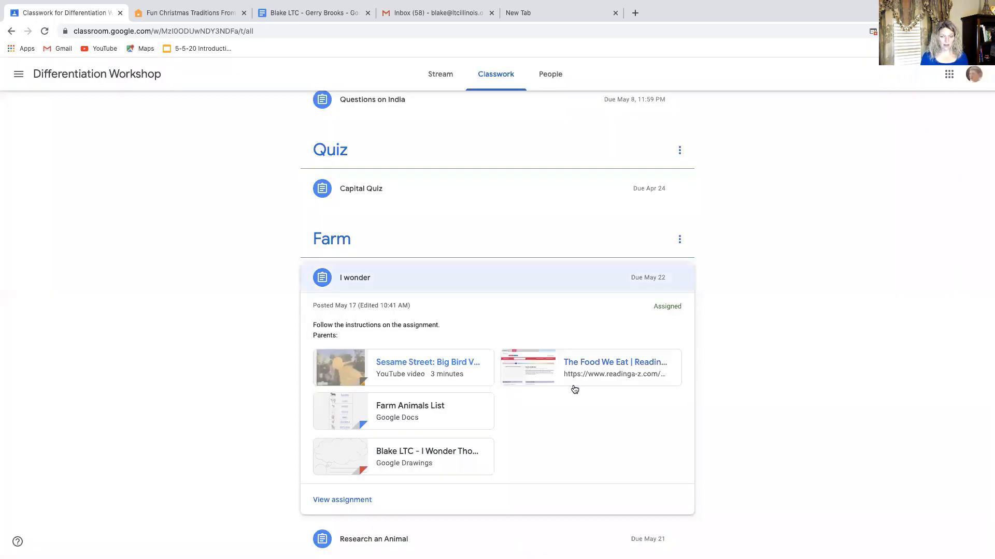
Step: Open the attached "The Food We Eat" link, preview the book's next page, look over its resources and return to the classwork
{"action": "left_click", "coordinate": [599, 368]}
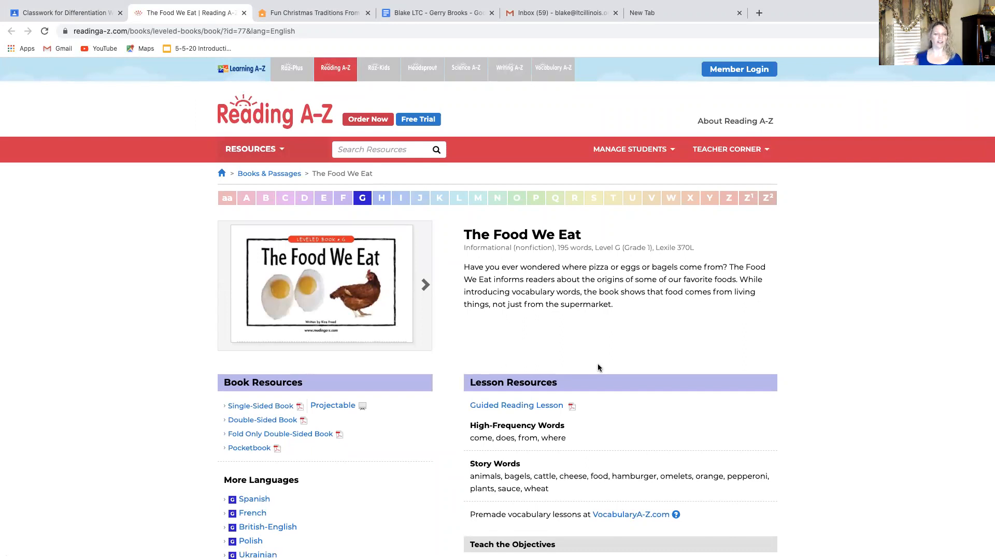
{"action": "left_click", "coordinate": [426, 286]}
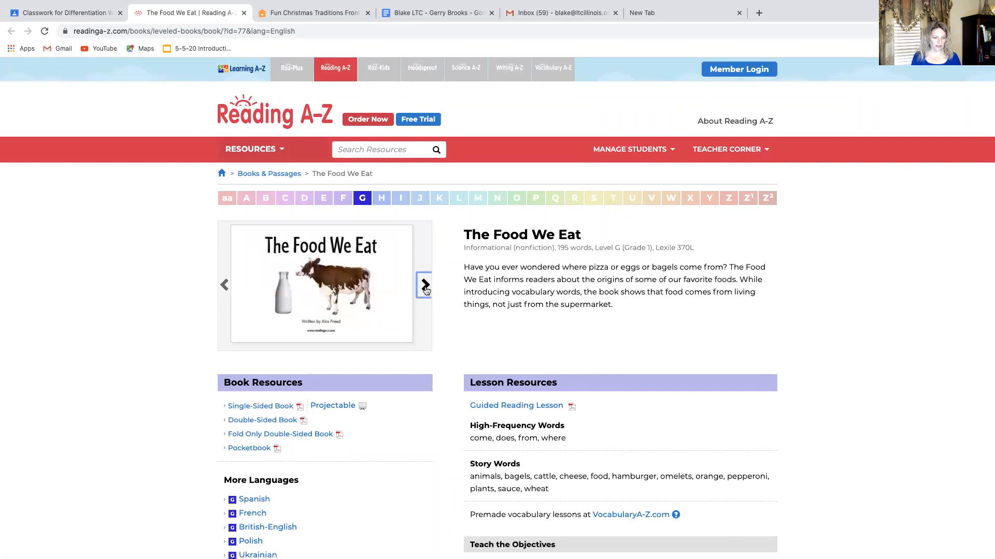
{"action": "scroll", "coordinate": [419, 350], "scroll_direction": "down", "scroll_amount": 2}
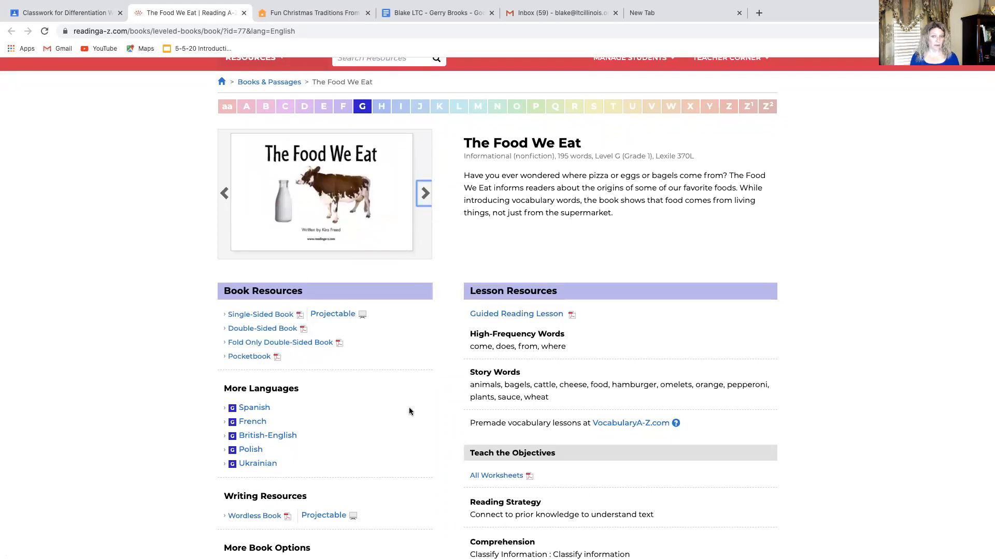
{"action": "scroll", "coordinate": [409, 412], "scroll_direction": "down", "scroll_amount": 3}
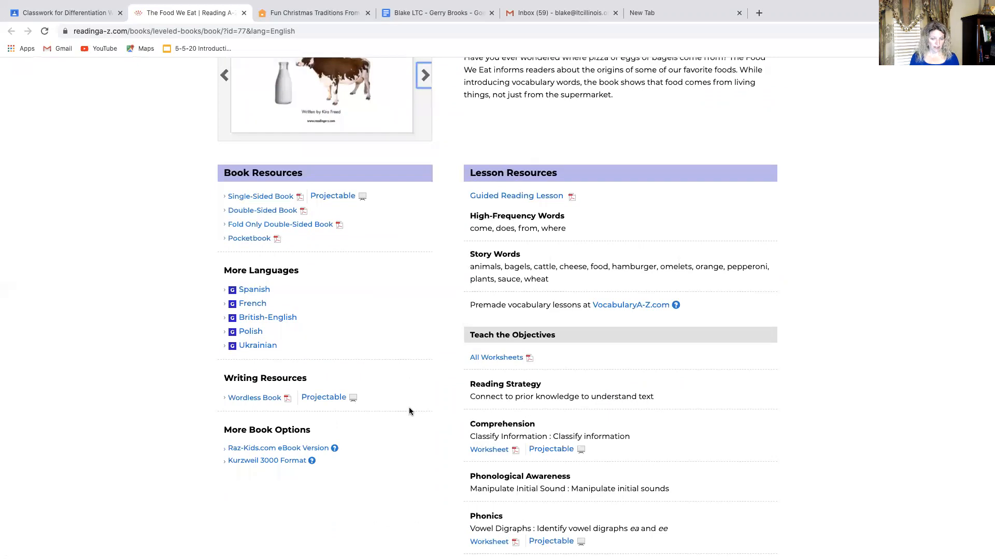
{"action": "scroll", "coordinate": [409, 412], "scroll_direction": "up", "scroll_amount": 5}
{"action": "left_click", "coordinate": [88, 17]}
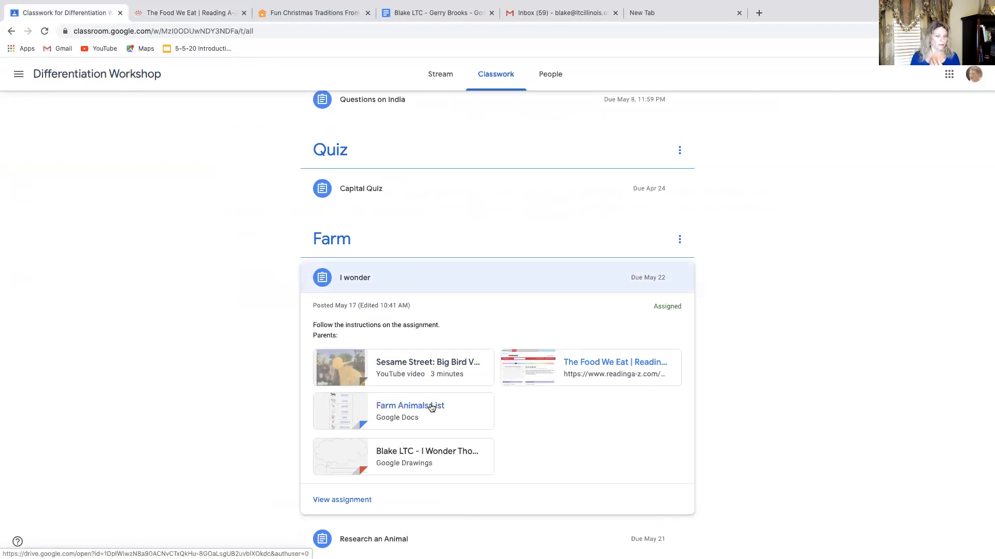
Step: Open the full "I wonder" assignment view and turn in the student's "I Wonder Thought Cloud/Mental Image" drawing
{"action": "scroll", "coordinate": [404, 370], "scroll_direction": "down", "scroll_amount": 1}
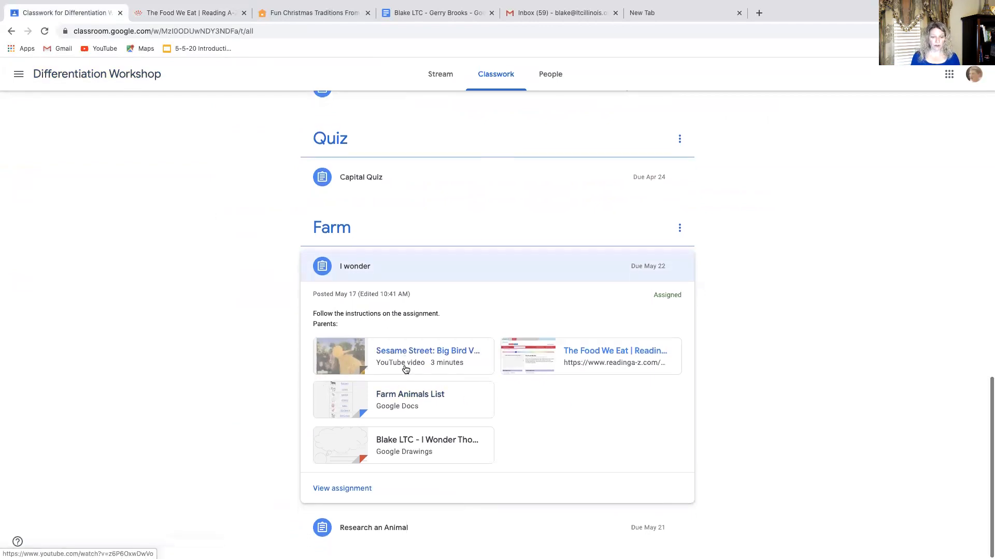
{"action": "left_click", "coordinate": [363, 490]}
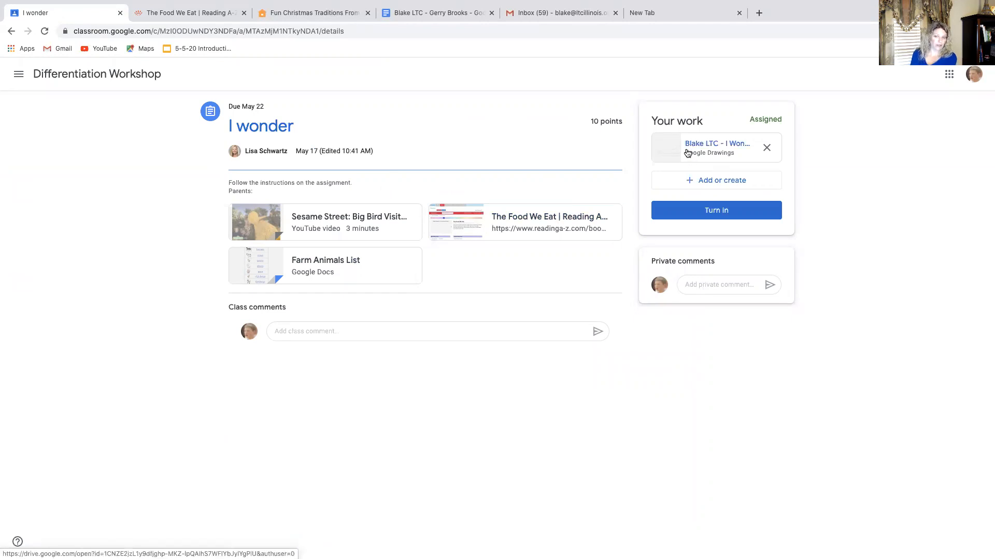
{"action": "left_click", "coordinate": [687, 218]}
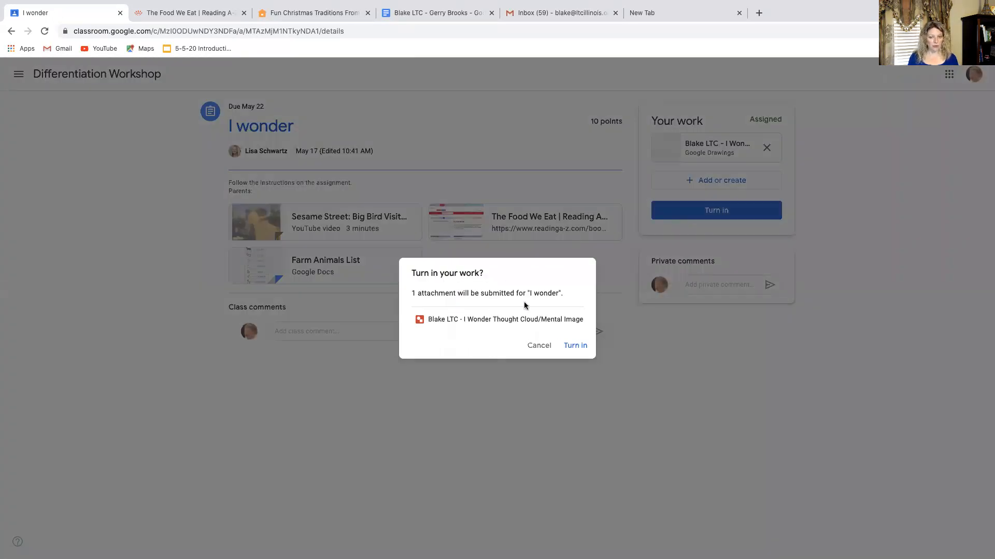
{"action": "left_click", "coordinate": [567, 346]}
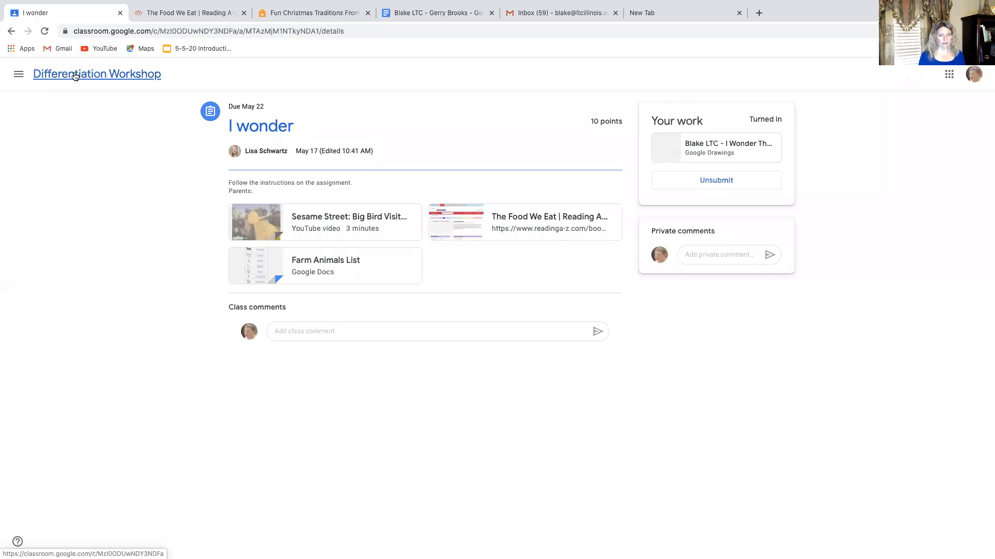
Step: Return from the "I wonder" assignment to the Differentiation Workshop class's Stream page
{"action": "right_click", "coordinate": [74, 76]}
{"action": "left_click", "coordinate": [39, 74]}
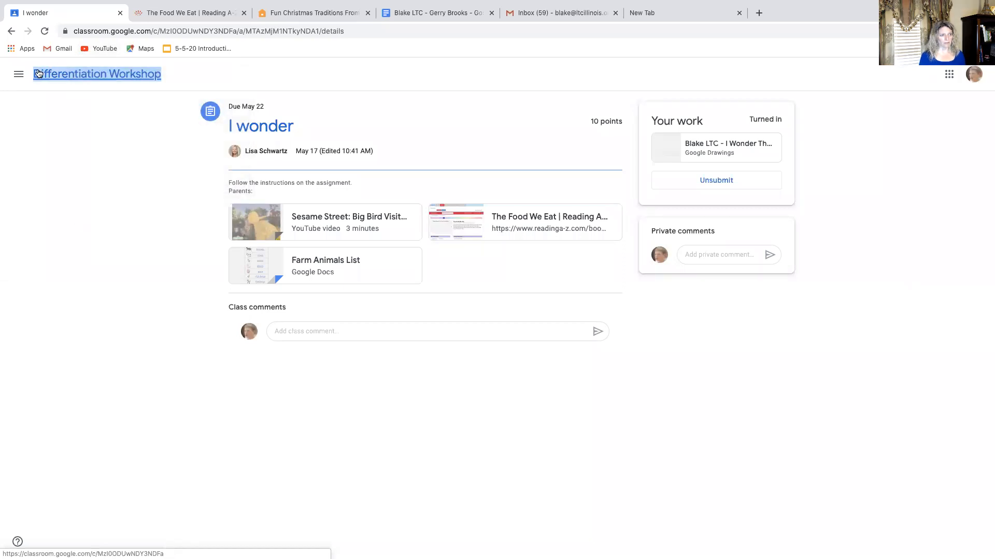
{"action": "left_click", "coordinate": [39, 74]}
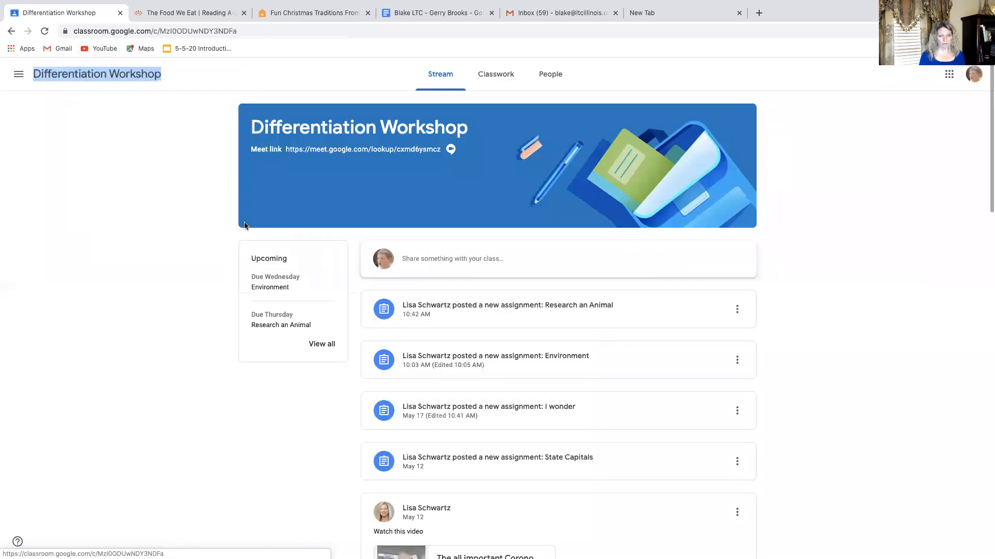
Step: Open the full view of the "Research an Animal" assignment from the student's classwork and mark it as done
{"action": "left_click", "coordinate": [495, 76]}
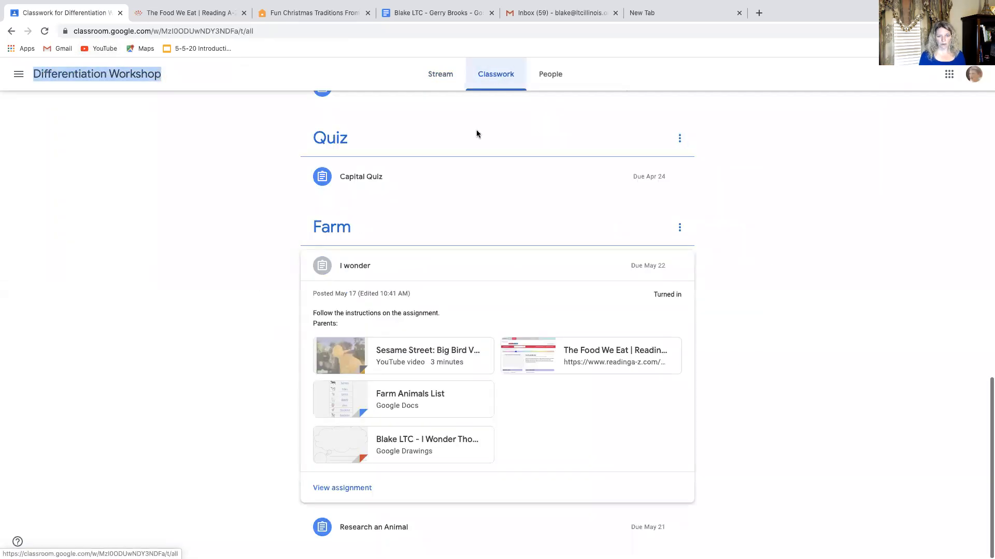
{"action": "left_click", "coordinate": [385, 534]}
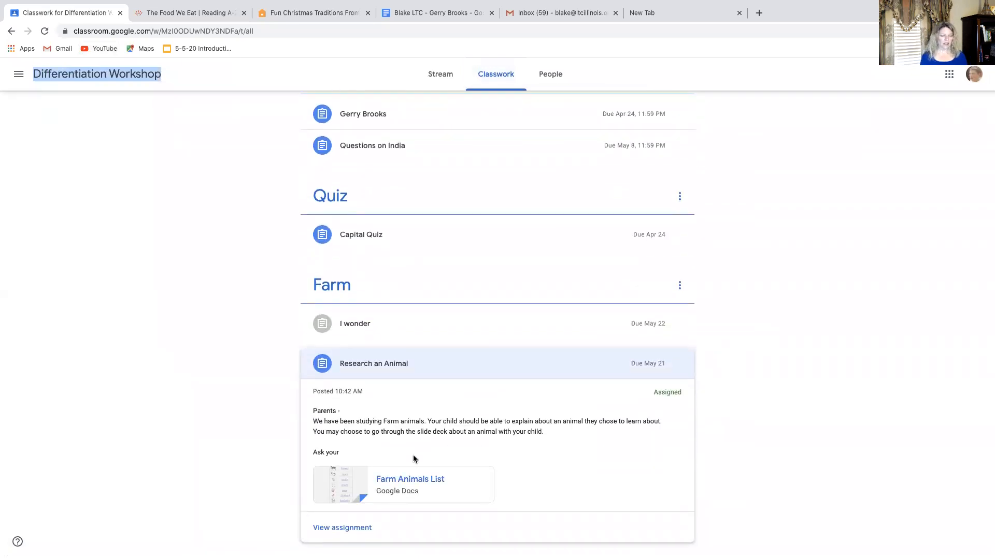
{"action": "left_click", "coordinate": [361, 527]}
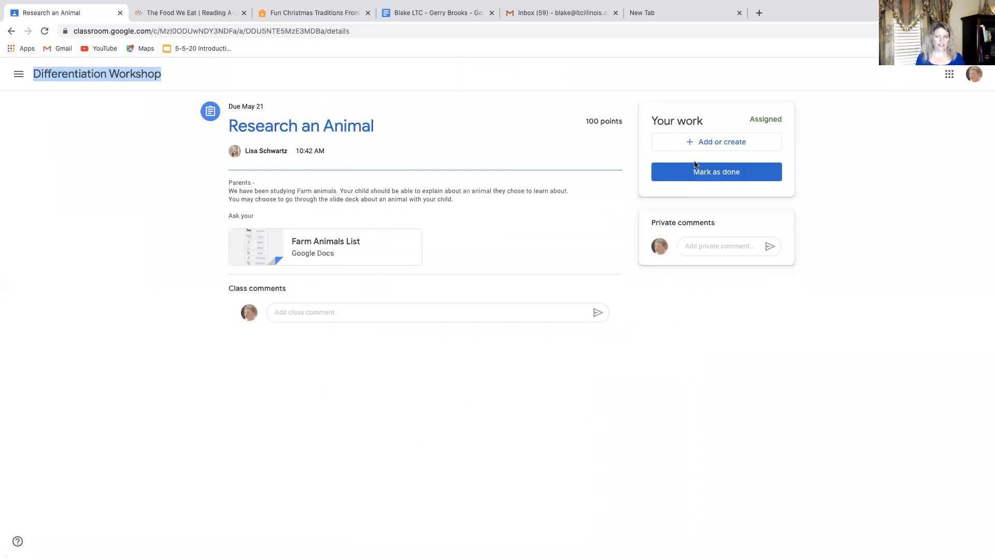
{"action": "left_click", "coordinate": [707, 175]}
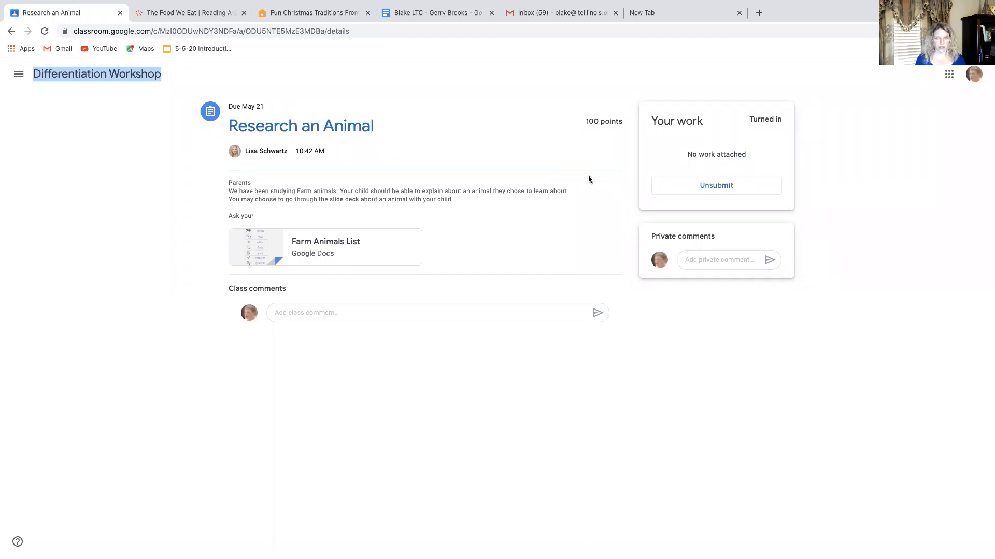
Step: Bring up and dismiss the unsubmit prompt for "Research an Animal", and return to the class's classwork
{"action": "left_click", "coordinate": [708, 191]}
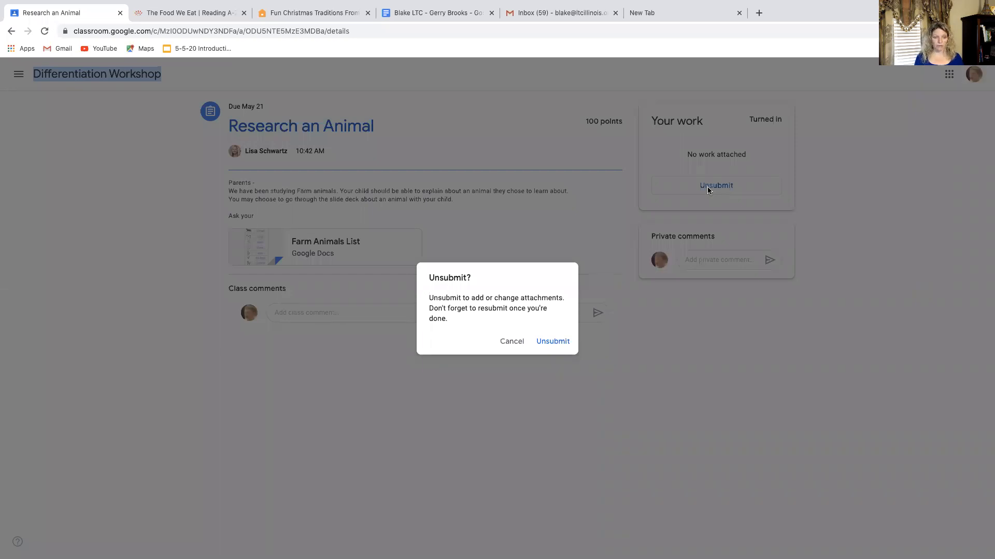
{"action": "left_click", "coordinate": [550, 342]}
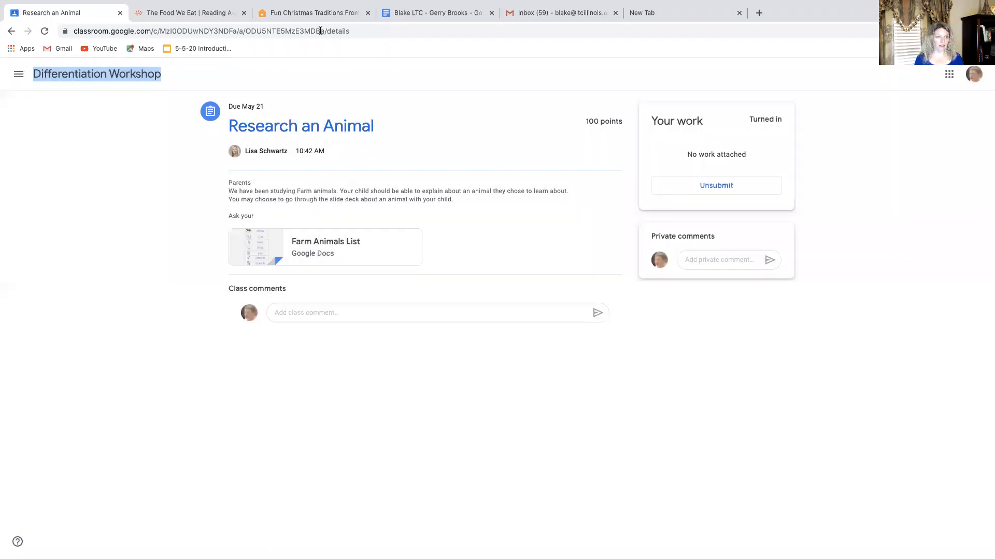
{"action": "left_click", "coordinate": [57, 76]}
{"action": "left_click", "coordinate": [497, 79]}
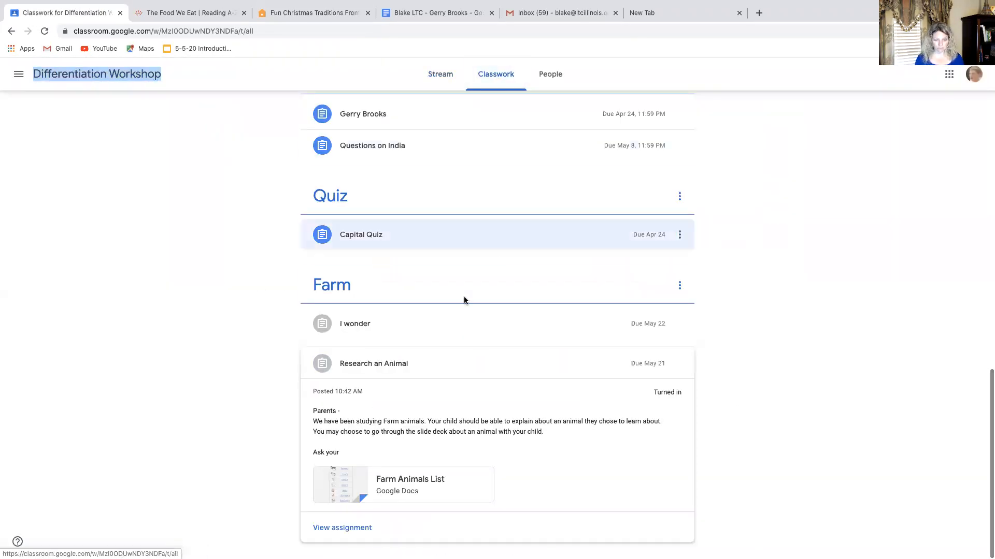
Step: Open the full view of the "I wonder" assignment from the Farm topic to check its submission
{"action": "left_click", "coordinate": [403, 322]}
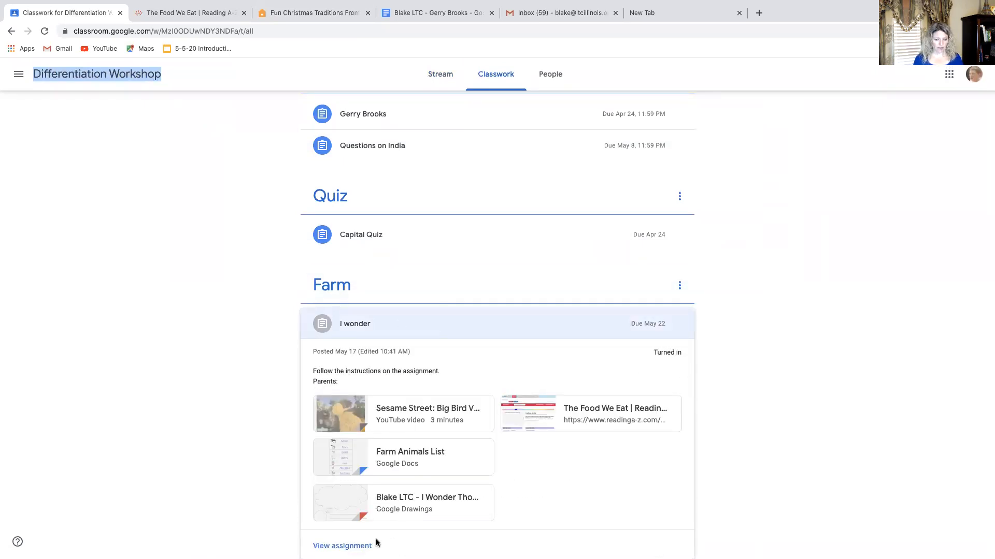
{"action": "left_click", "coordinate": [342, 546]}
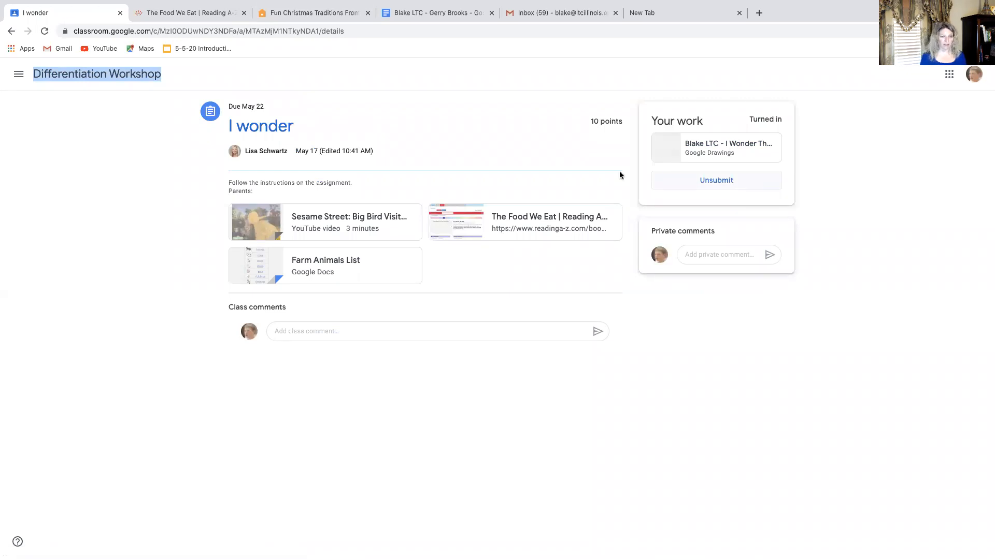
{"action": "right_click", "coordinate": [24, 72]}
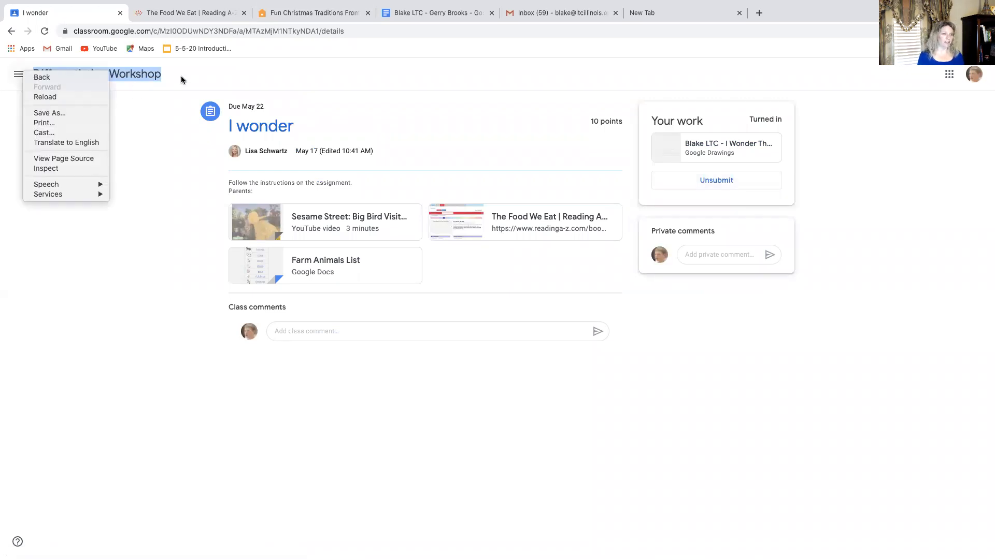
{"action": "left_click", "coordinate": [211, 78]}
Step: Review the student's To-do list of missing, undated and upcoming work, and show the completed assignments
{"action": "left_click", "coordinate": [18, 74]}
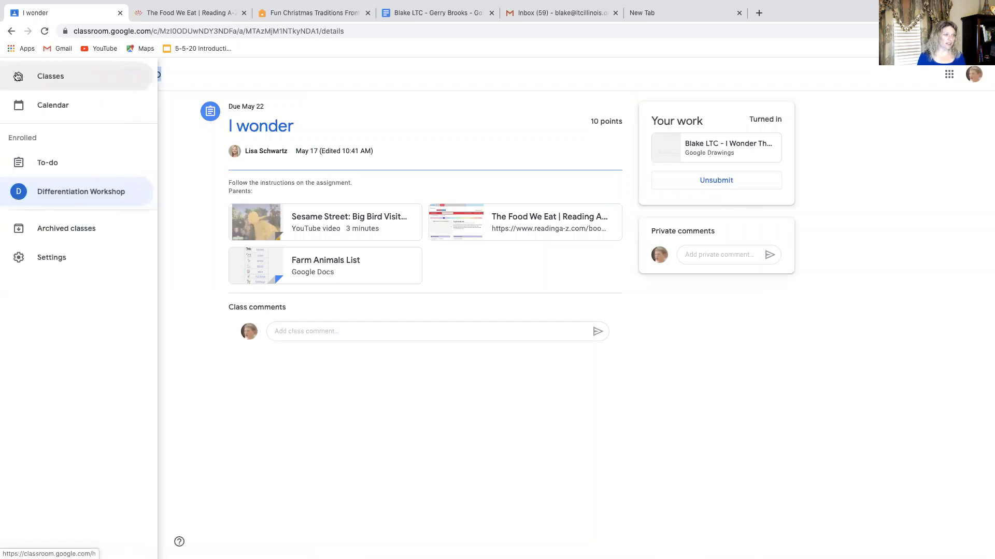
{"action": "left_click", "coordinate": [70, 165]}
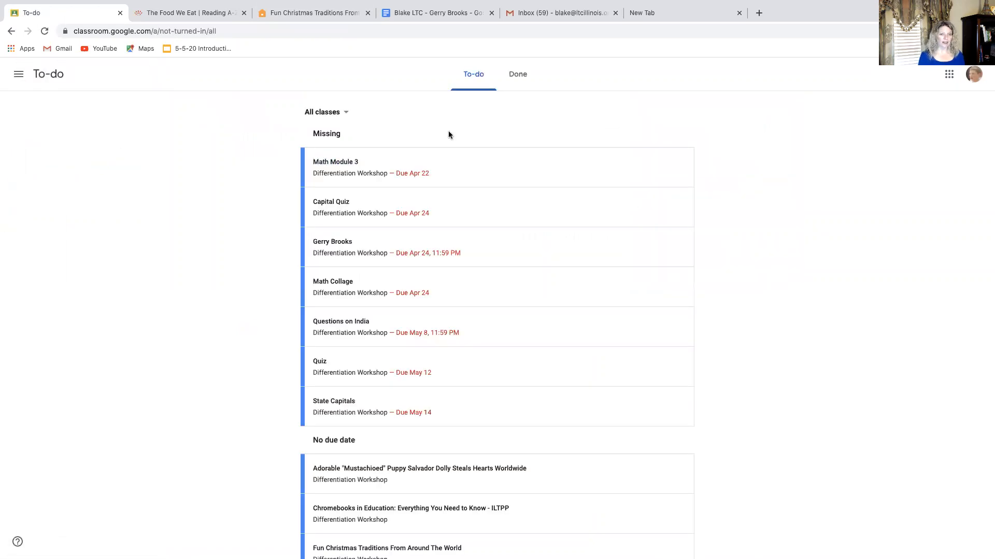
{"action": "scroll", "coordinate": [387, 228], "scroll_direction": "down", "scroll_amount": 7}
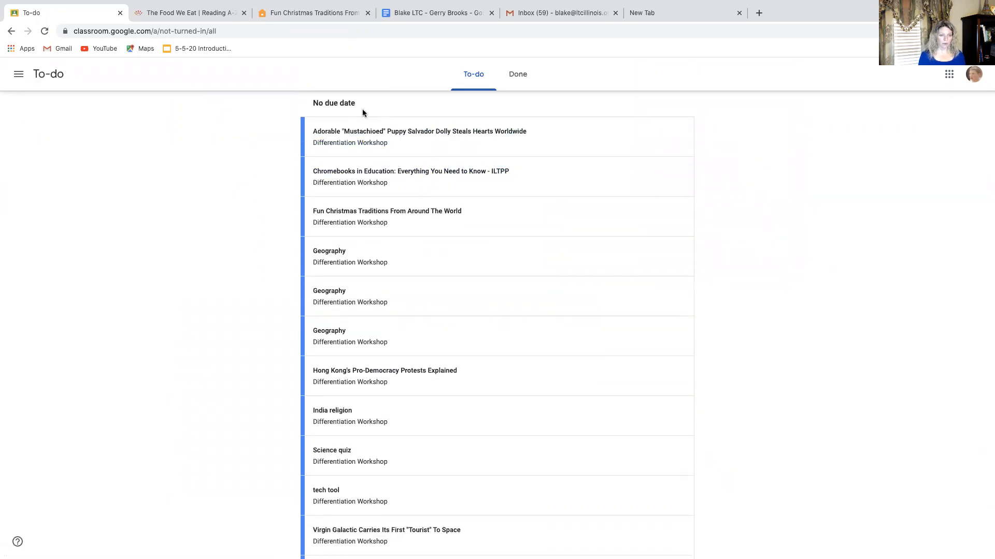
{"action": "scroll", "coordinate": [367, 173], "scroll_direction": "down", "scroll_amount": 3}
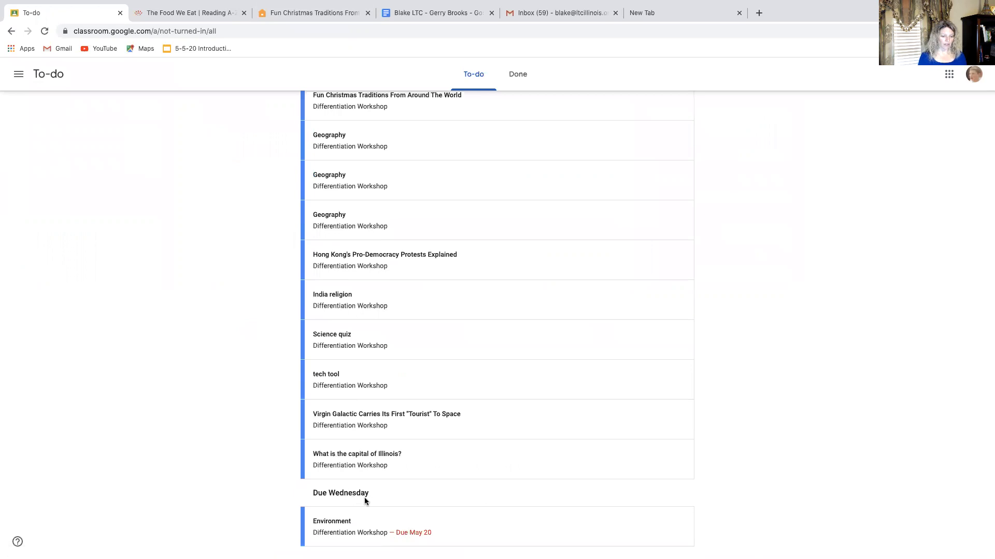
{"action": "scroll", "coordinate": [434, 479], "scroll_direction": "up", "scroll_amount": 1}
{"action": "scroll", "coordinate": [546, 218], "scroll_direction": "up", "scroll_amount": 5}
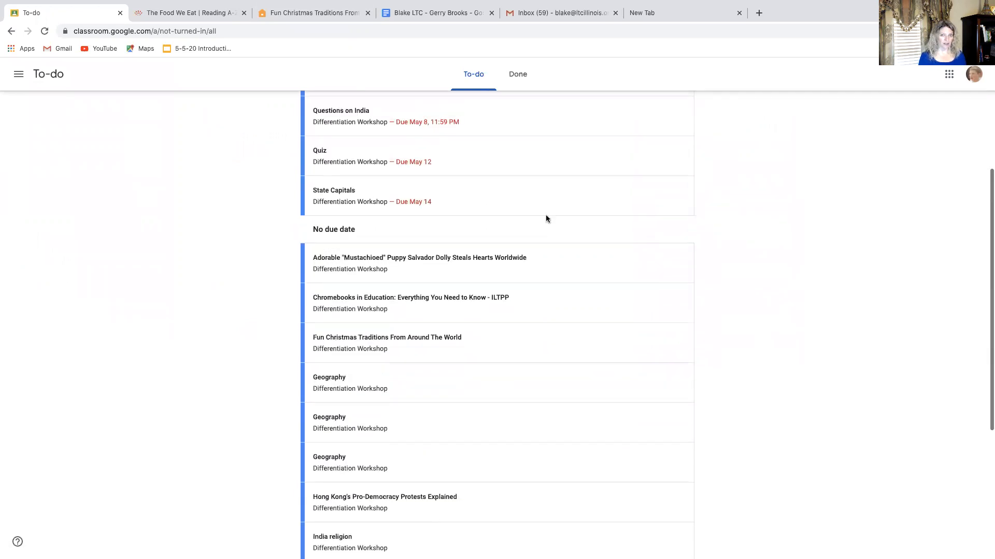
{"action": "left_click", "coordinate": [521, 78]}
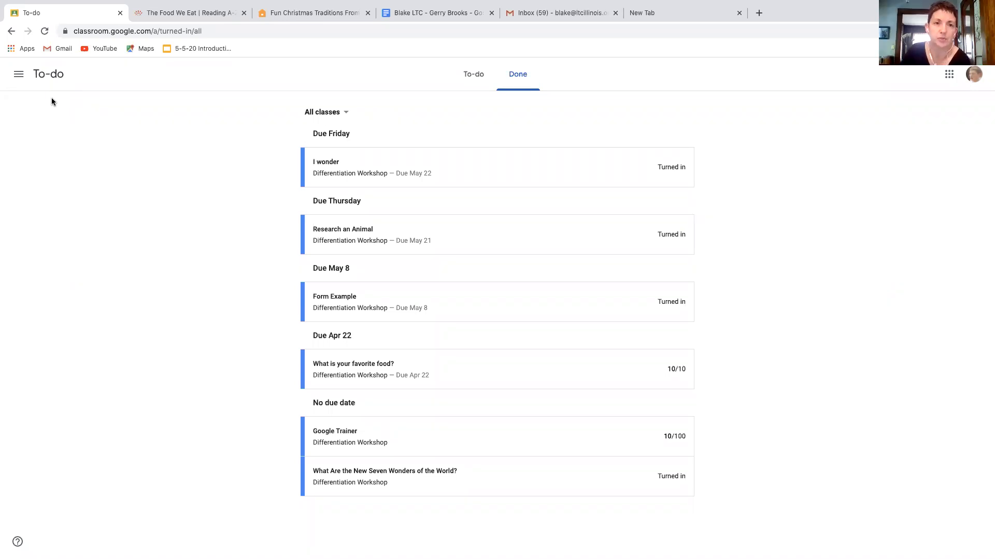
Step: Return to the student's Classes overview and switch to the teacher's Classwork window for Differentiation Workshop
{"action": "left_click", "coordinate": [21, 75]}
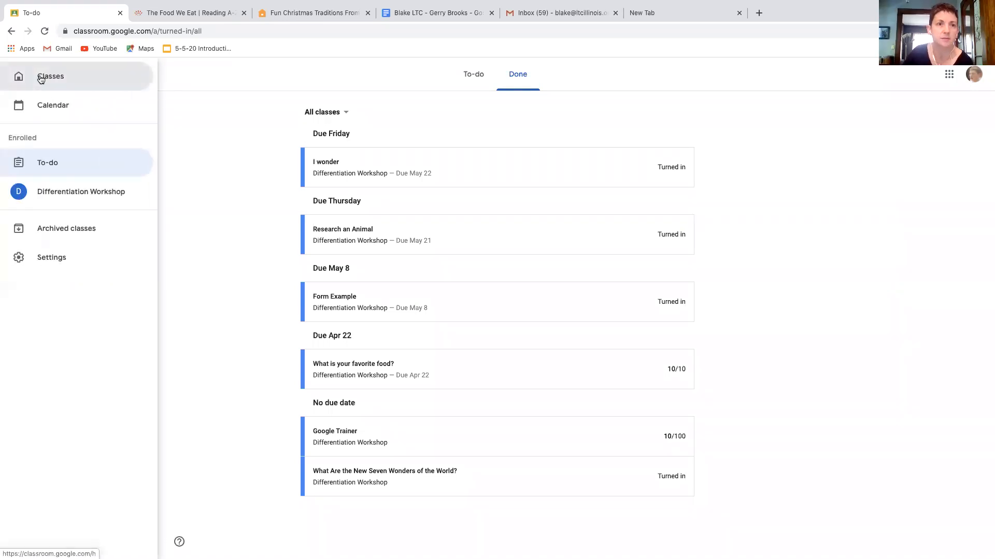
{"action": "left_click", "coordinate": [51, 77]}
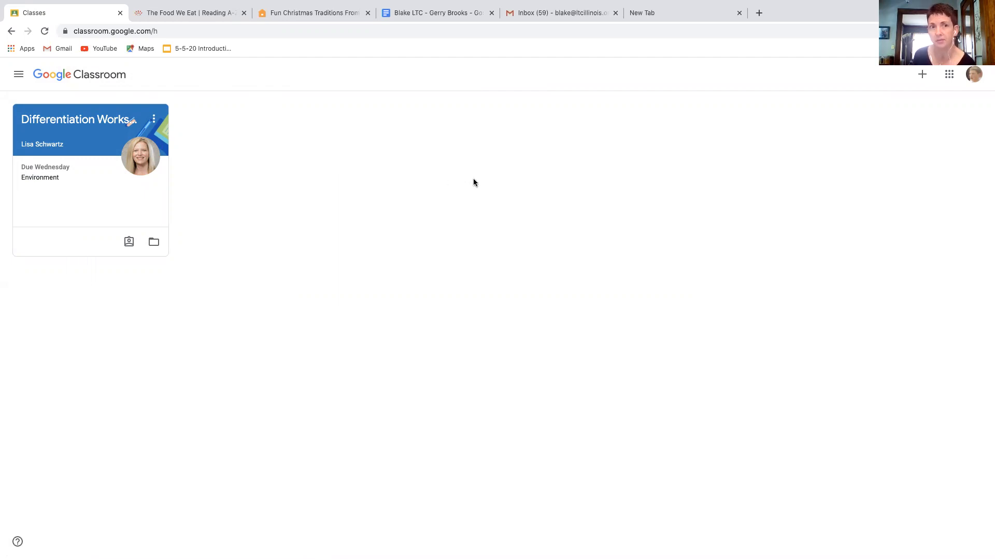
{"action": "key", "text": "ctrl+Up"}
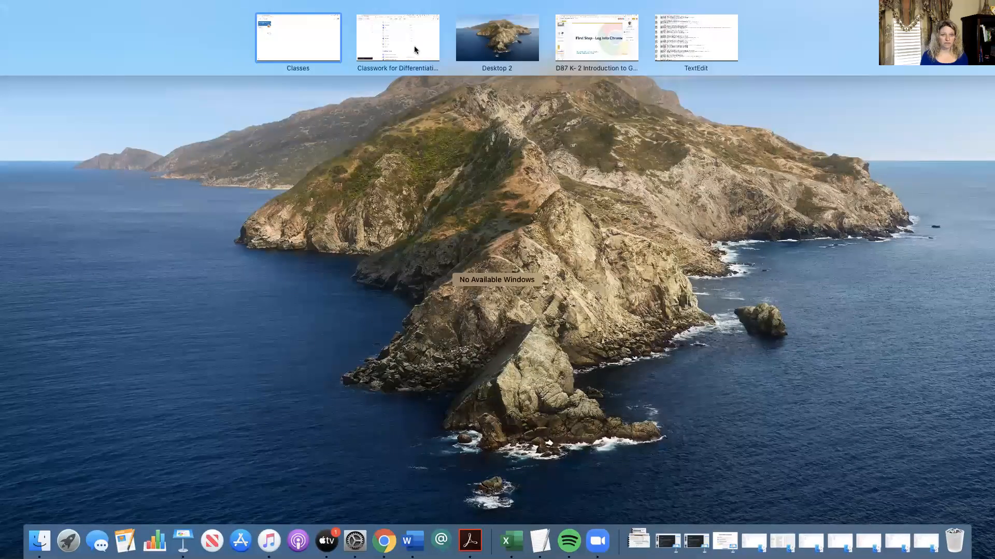
{"action": "left_click", "coordinate": [415, 50]}
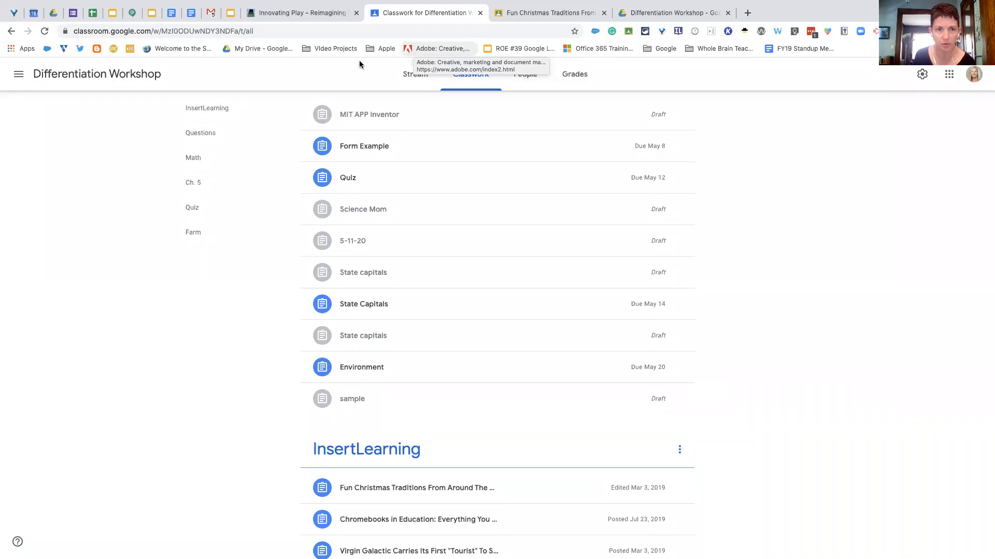
{"action": "scroll", "coordinate": [293, 92], "scroll_direction": "up", "scroll_amount": 2}
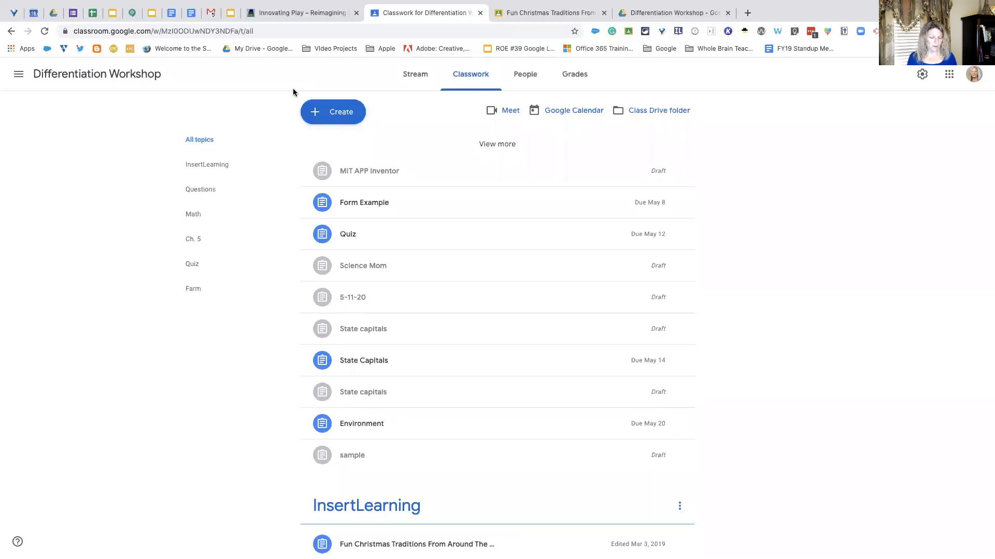
Step: Switch to the student's Classes window and back to the teacher's Classwork window
{"action": "key", "text": "ctrl+Up"}
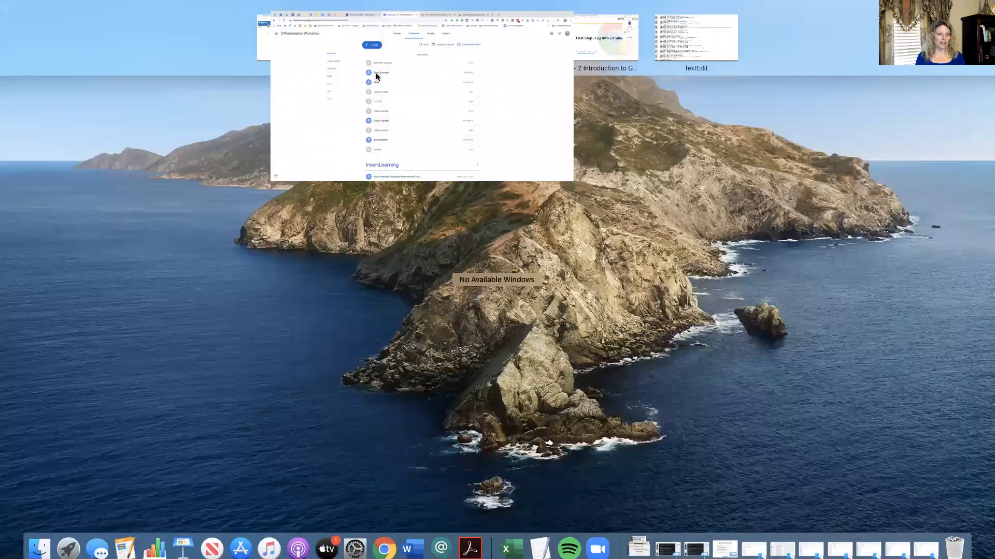
{"action": "left_click", "coordinate": [296, 53]}
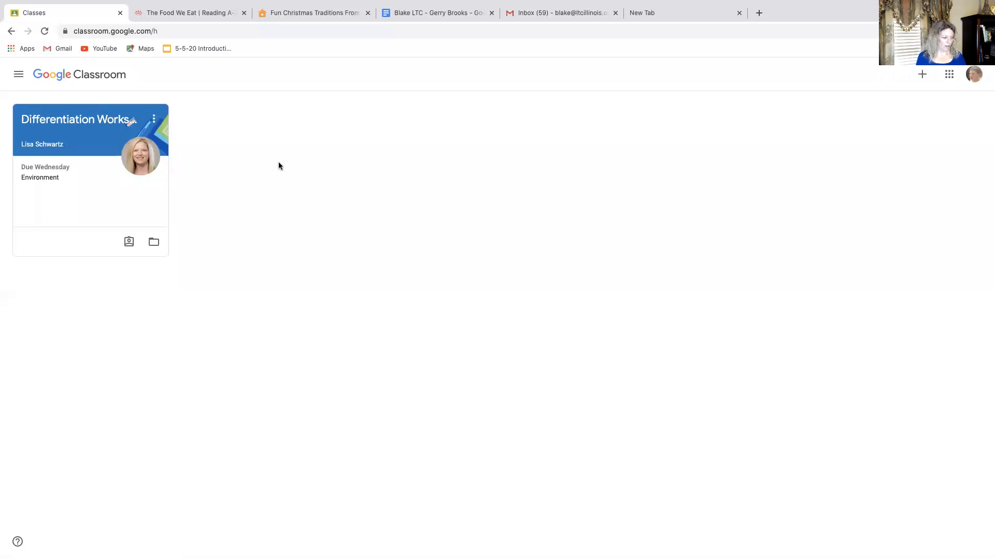
{"action": "key", "text": "ctrl+Up"}
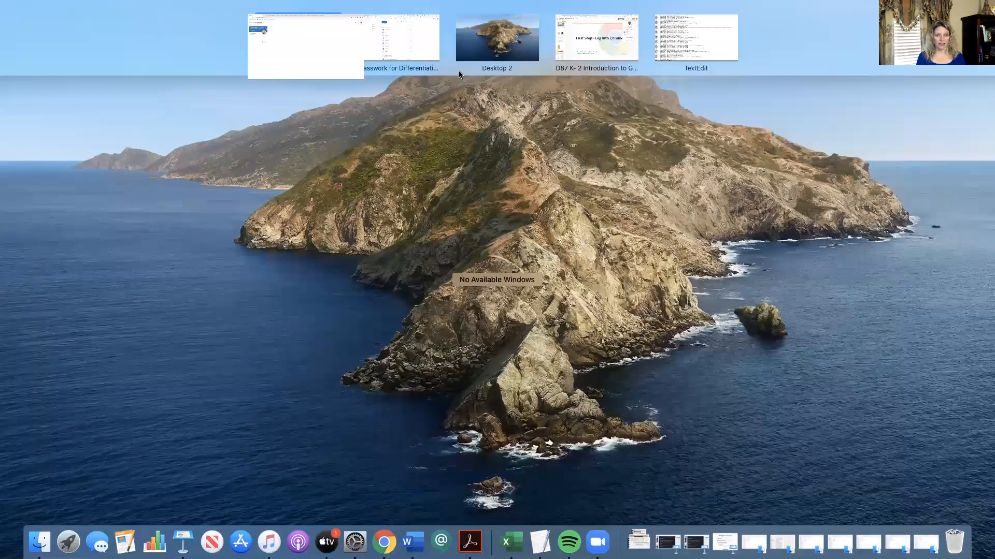
{"action": "left_click", "coordinate": [425, 47]}
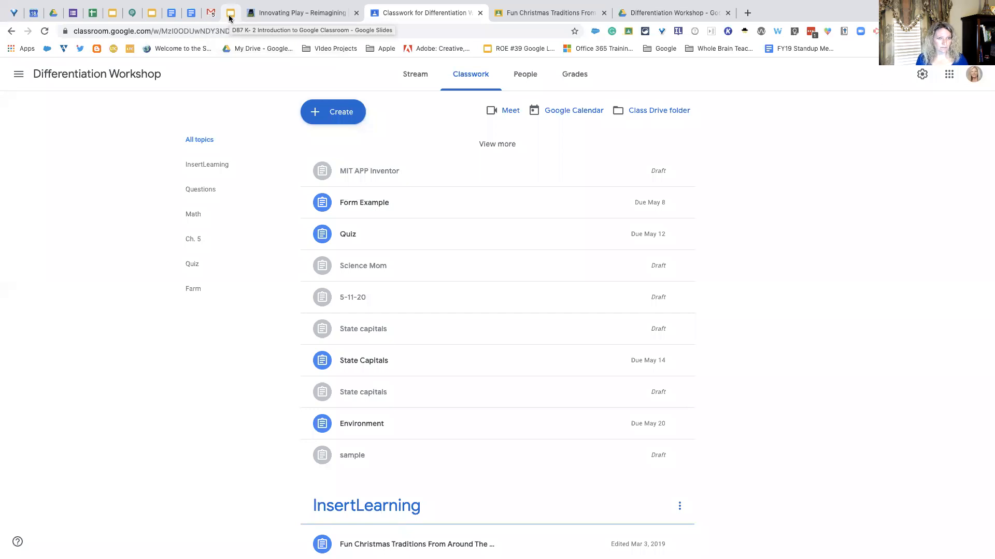
Step: Switch to the "D87 K- 2 Introduction to Google Classroom" Google Slides deck and show slide 31, "What are students able to turn in?"
{"action": "left_click", "coordinate": [229, 17]}
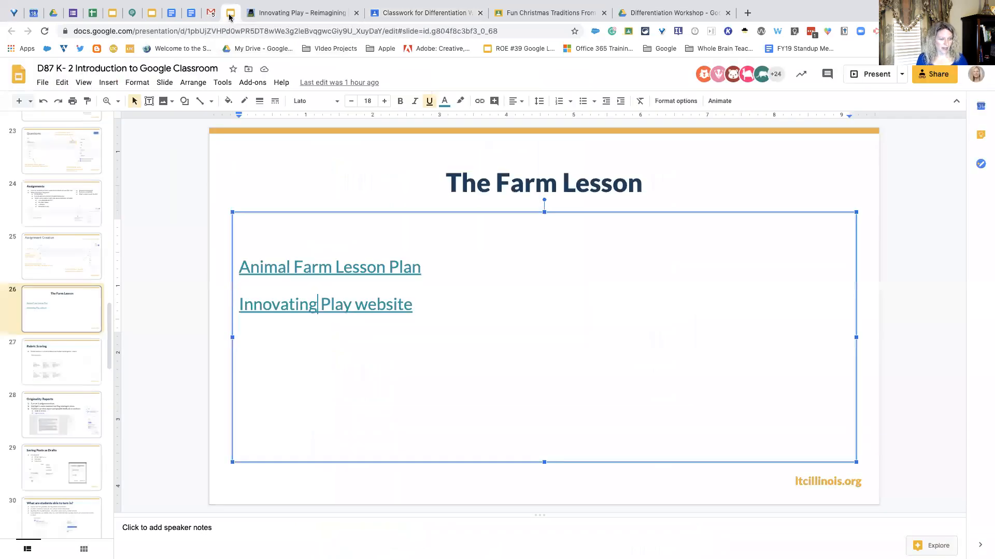
{"action": "scroll", "coordinate": [87, 305], "scroll_direction": "down", "scroll_amount": 2}
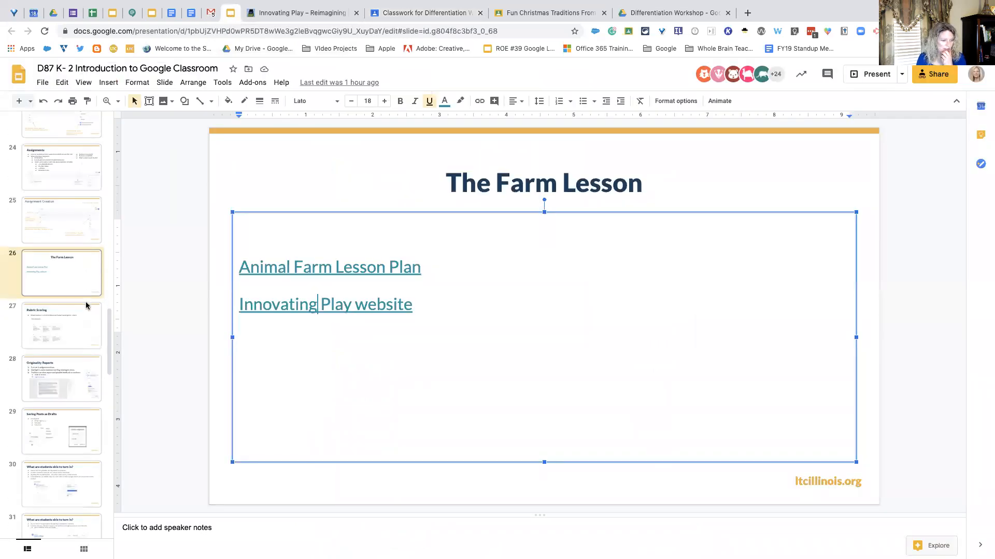
{"action": "scroll", "coordinate": [86, 306], "scroll_direction": "down", "scroll_amount": 3}
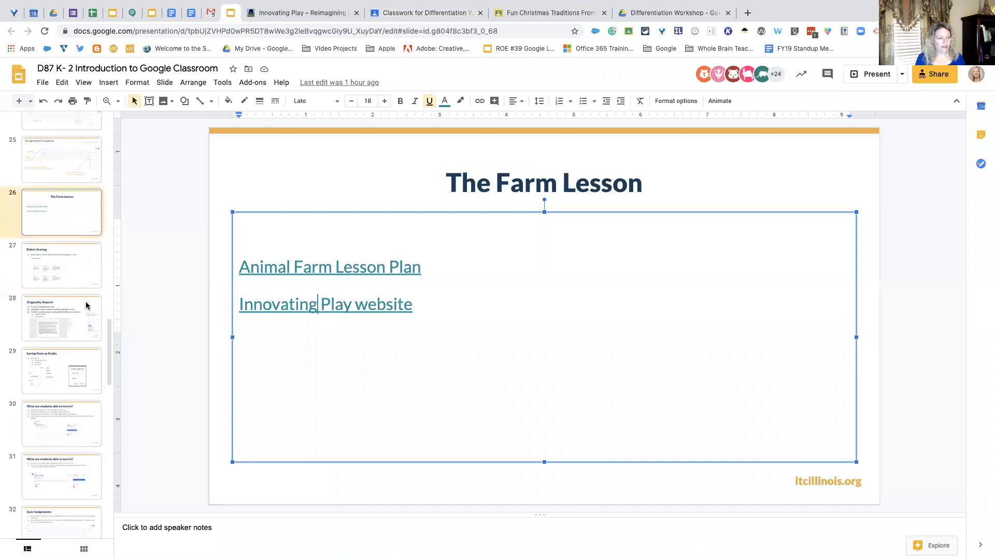
{"action": "left_click", "coordinate": [67, 331]}
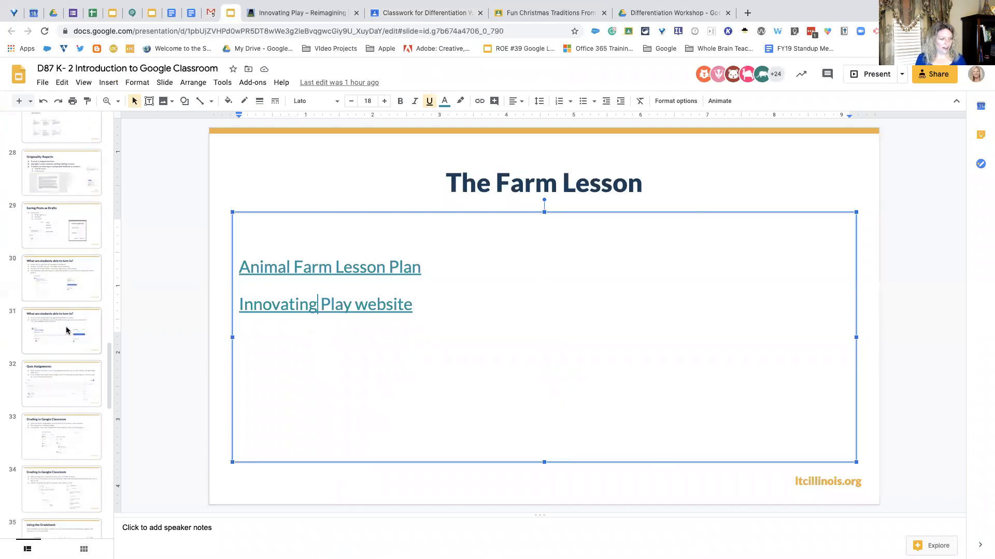
{"action": "scroll", "coordinate": [66, 331], "scroll_direction": "down", "scroll_amount": 3}
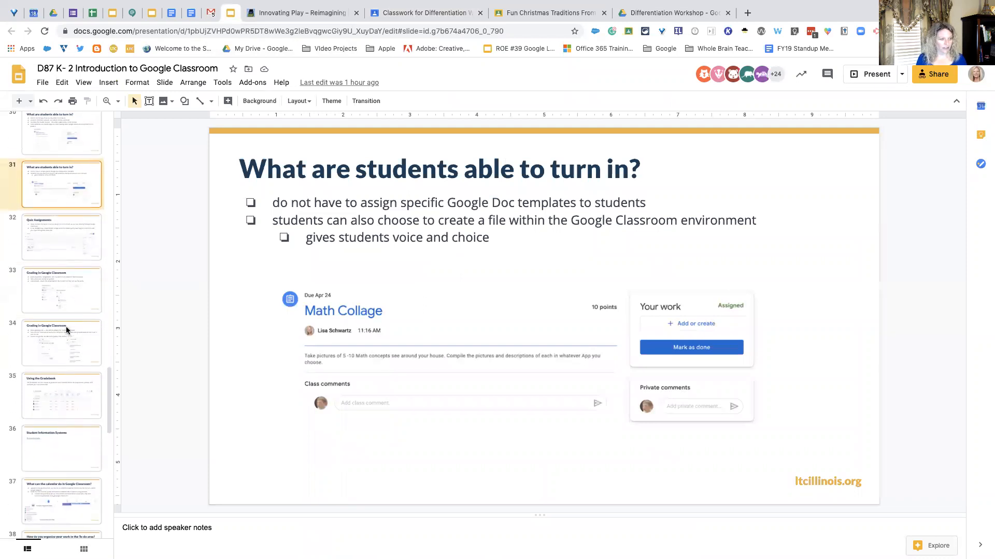
{"action": "scroll", "coordinate": [67, 329], "scroll_direction": "down", "scroll_amount": 1}
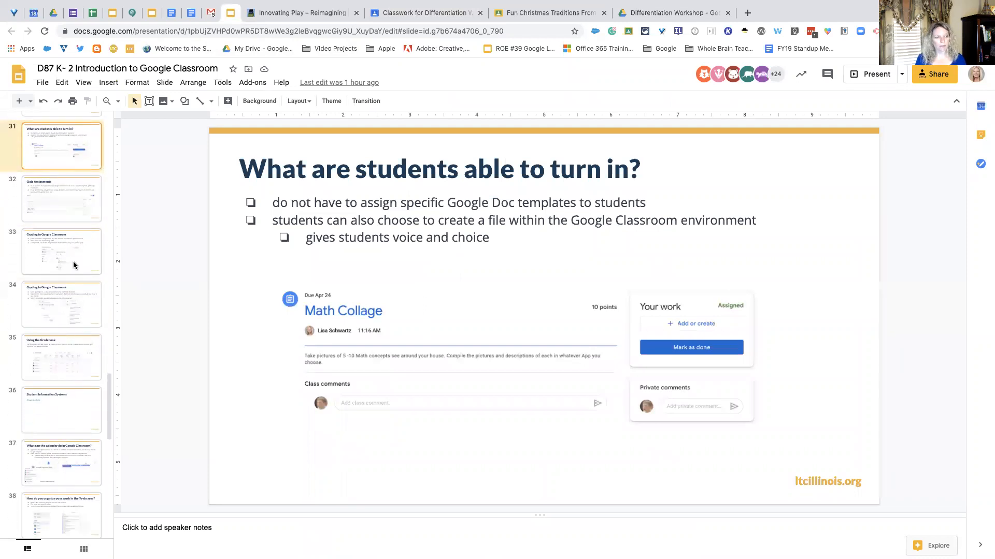
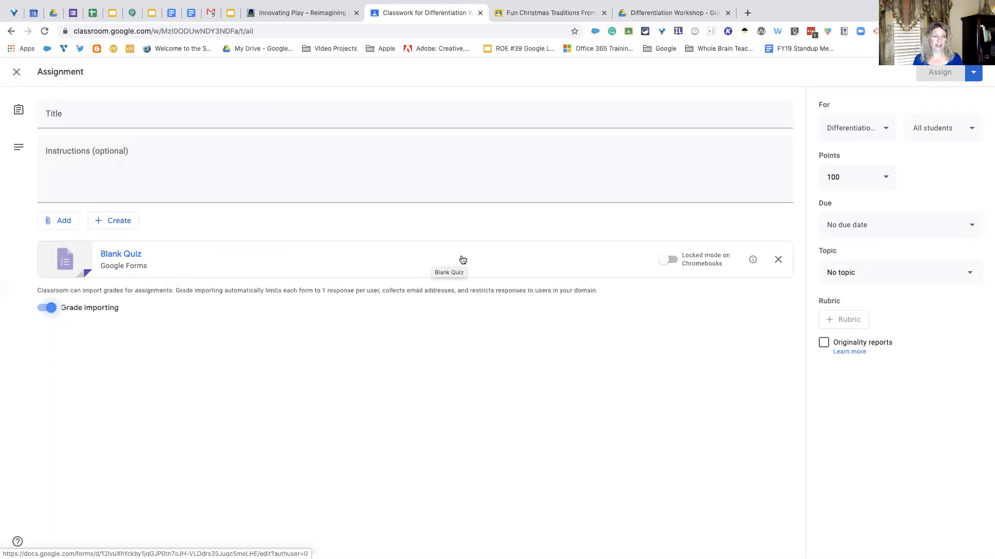
Step: Remove the "Blank Quiz" form attachment from the new quiz assignment
{"action": "left_click", "coordinate": [778, 260]}
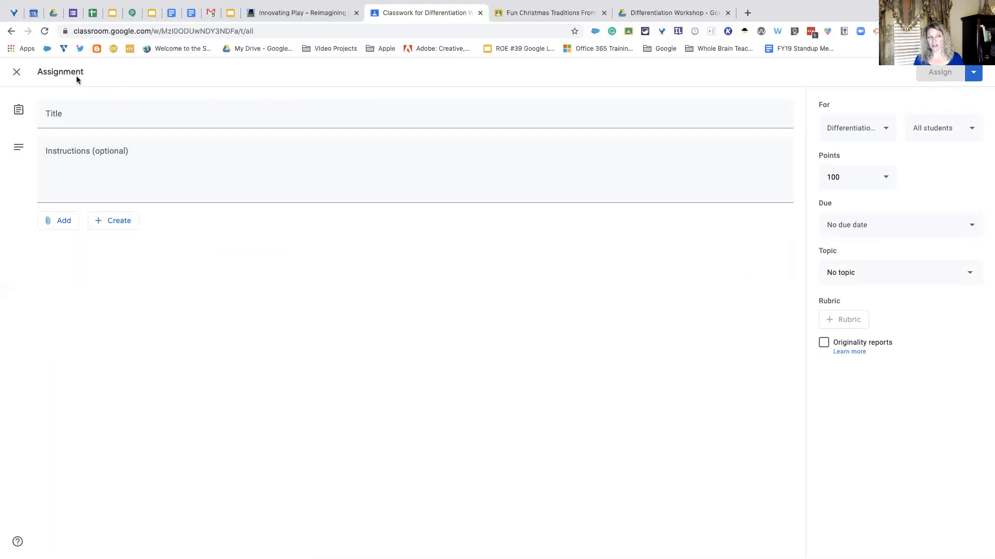
{"action": "right_click", "coordinate": [19, 73]}
{"action": "right_click", "coordinate": [163, 82]}
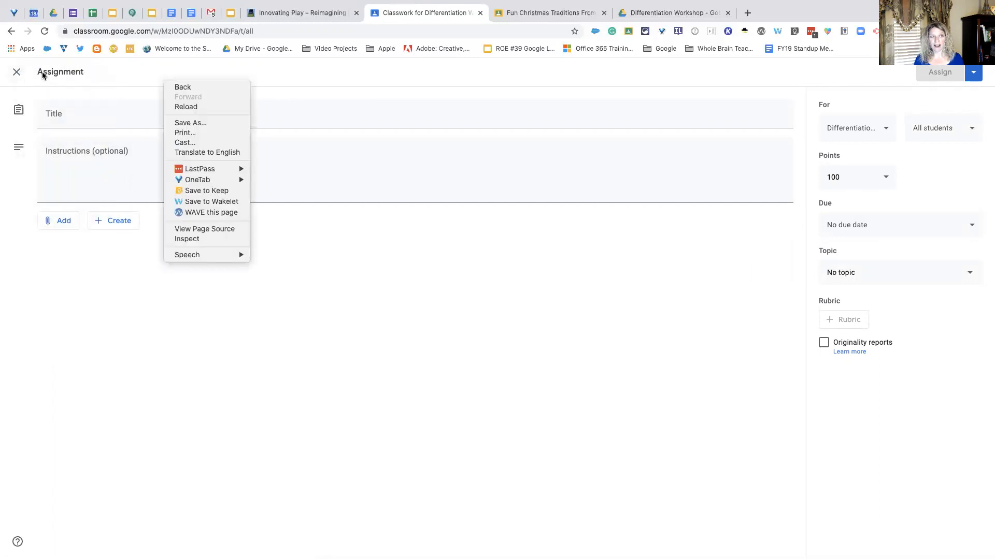
{"action": "right_click", "coordinate": [18, 72]}
{"action": "right_click", "coordinate": [16, 69]}
{"action": "left_click", "coordinate": [160, 91]}
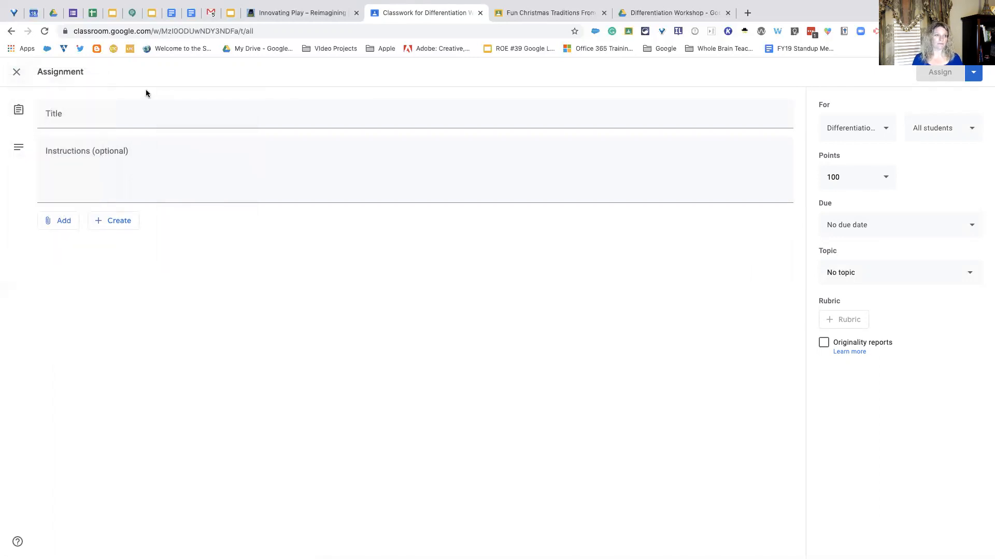
Step: Close the blank assignment and create a question in Classwork reading "What is your favorite summer time activity?"
{"action": "left_click", "coordinate": [16, 72]}
{"action": "left_click", "coordinate": [334, 117]}
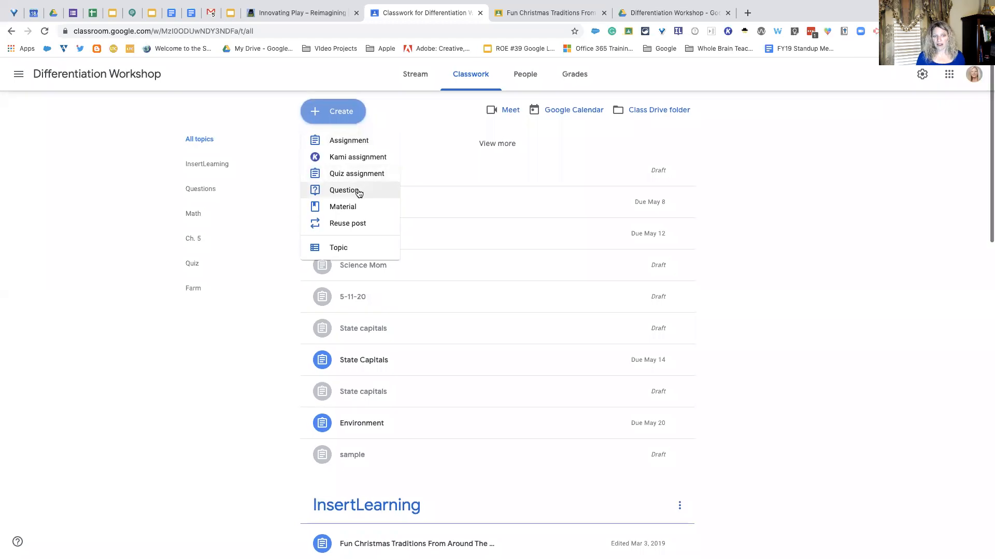
{"action": "left_click", "coordinate": [352, 192]}
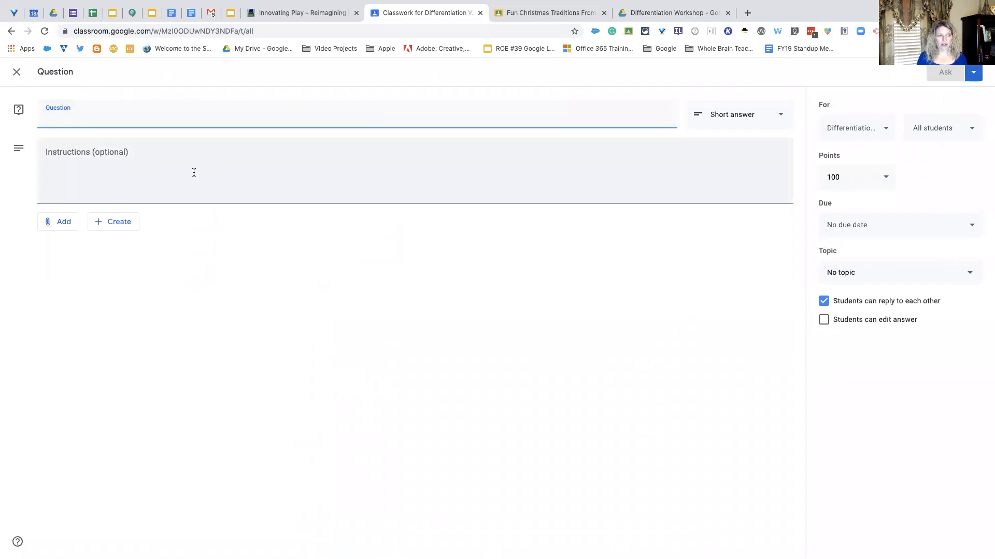
{"action": "left_click", "coordinate": [778, 118]}
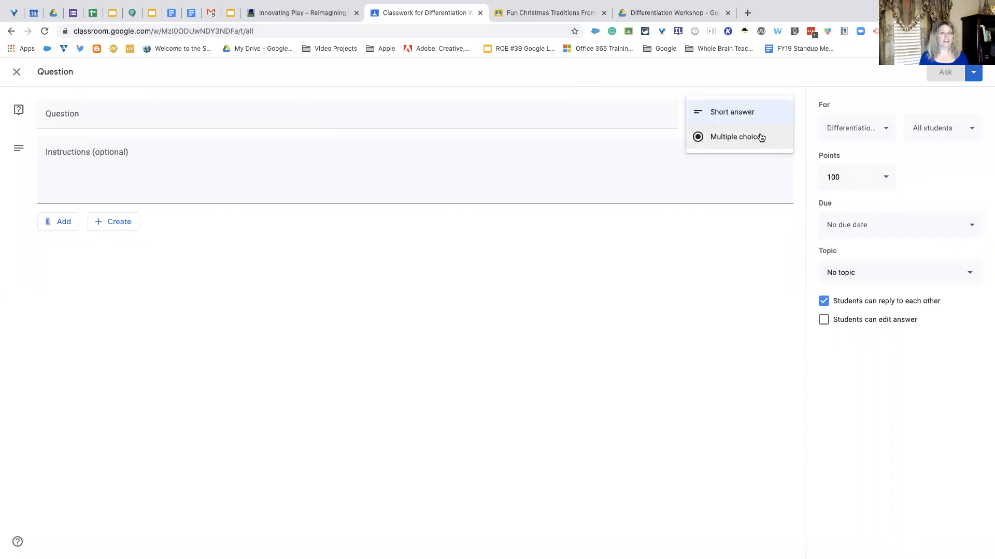
{"action": "left_click", "coordinate": [530, 122]}
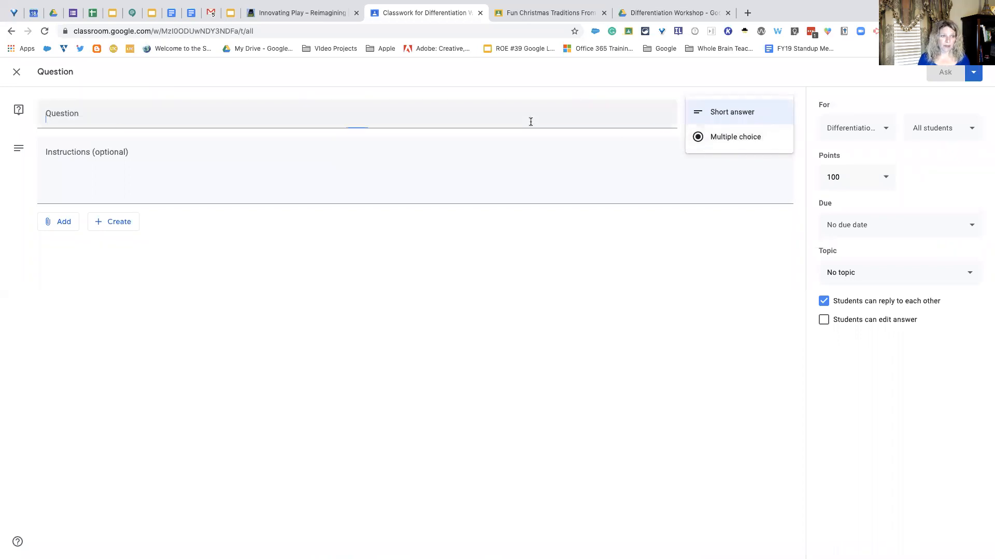
{"action": "type", "text": "What is your favorite summer s"}
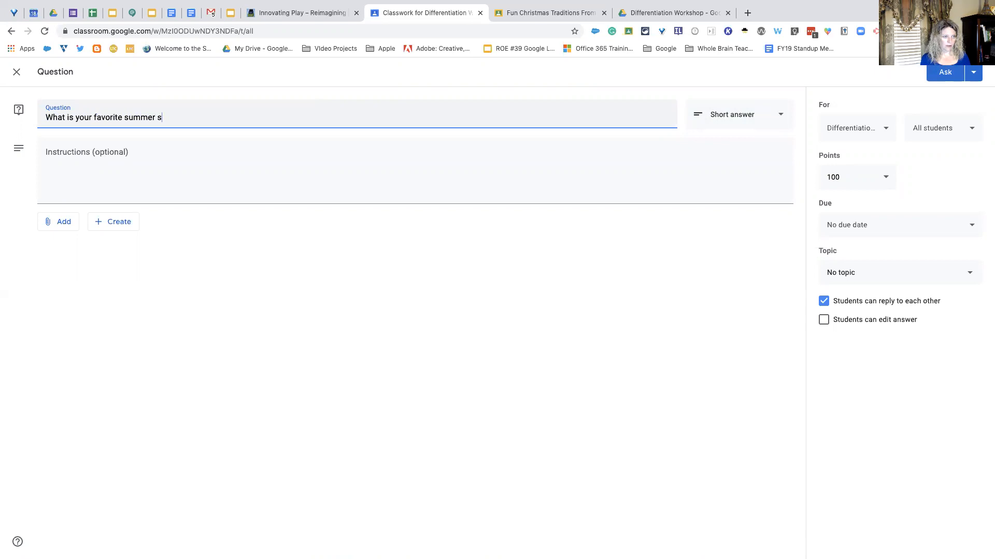
{"action": "key", "text": "BackSpace"}
{"action": "type", "text": "time ac"}
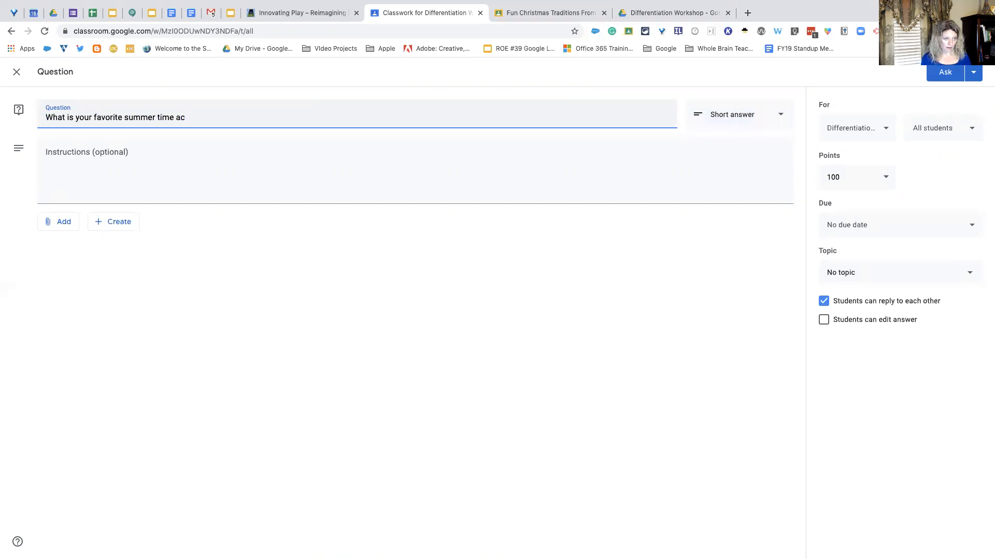
{"action": "type", "text": "tivity?"}
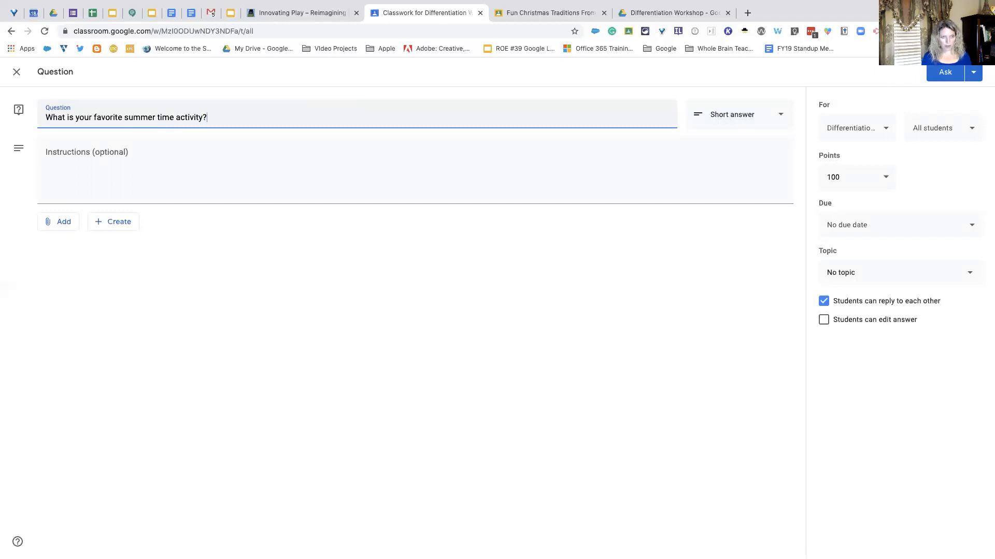
Step: Make the question multiple choice with only two answer options, "Swimming" and "Bike riding"
{"action": "left_click", "coordinate": [781, 118]}
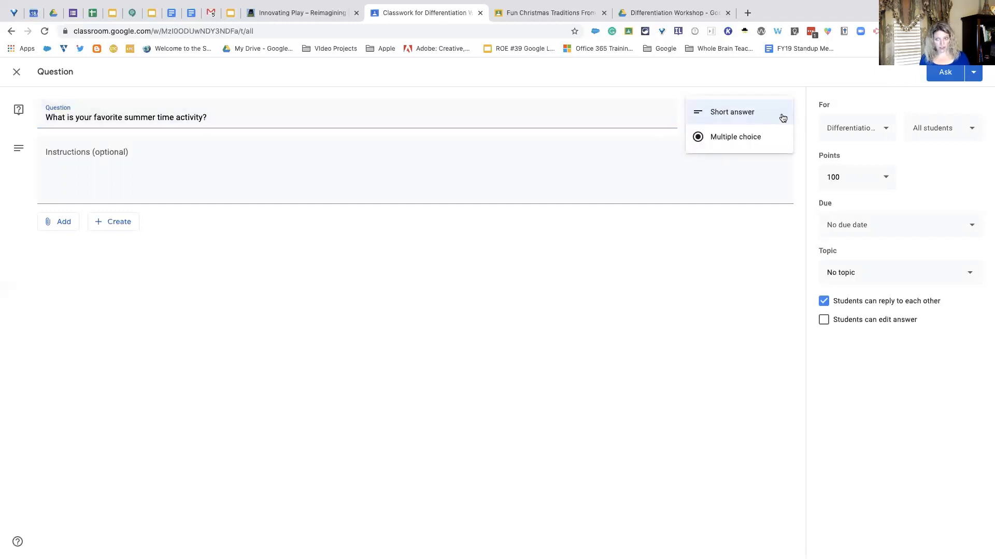
{"action": "left_click", "coordinate": [760, 135]}
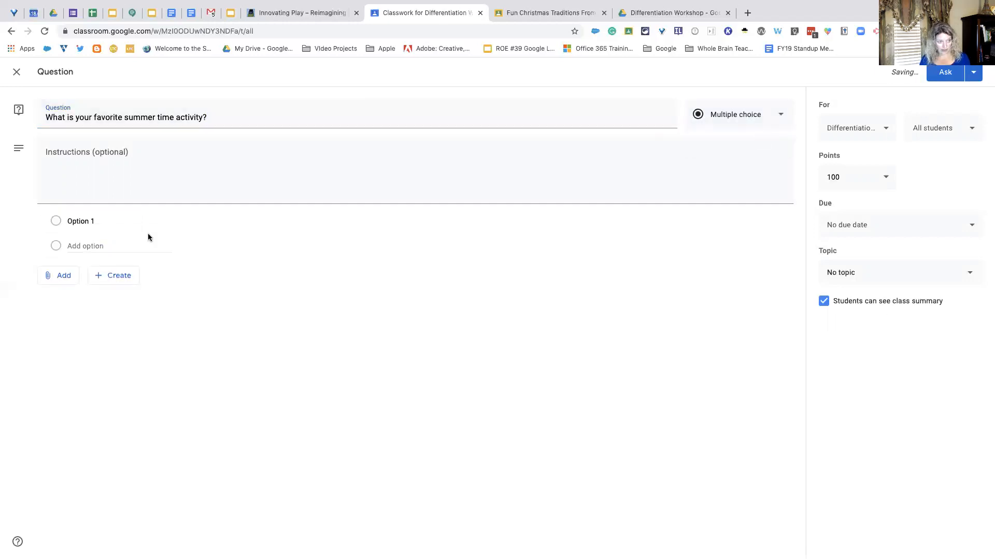
{"action": "left_click", "coordinate": [103, 222]}
{"action": "type", "text": "Sewi"}
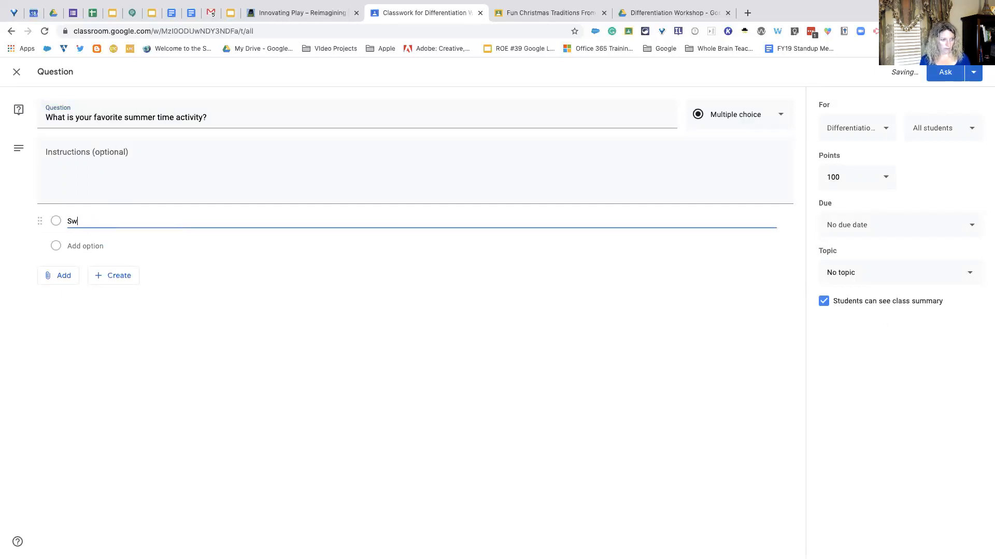
{"action": "type", "text": "ming"}
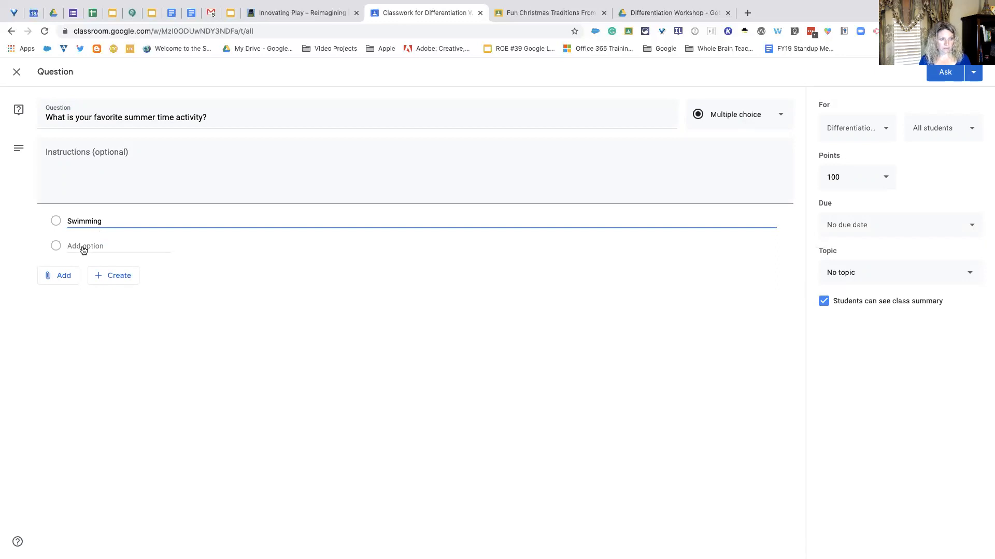
{"action": "left_click", "coordinate": [83, 246]}
{"action": "type", "text": "Bike riding"}
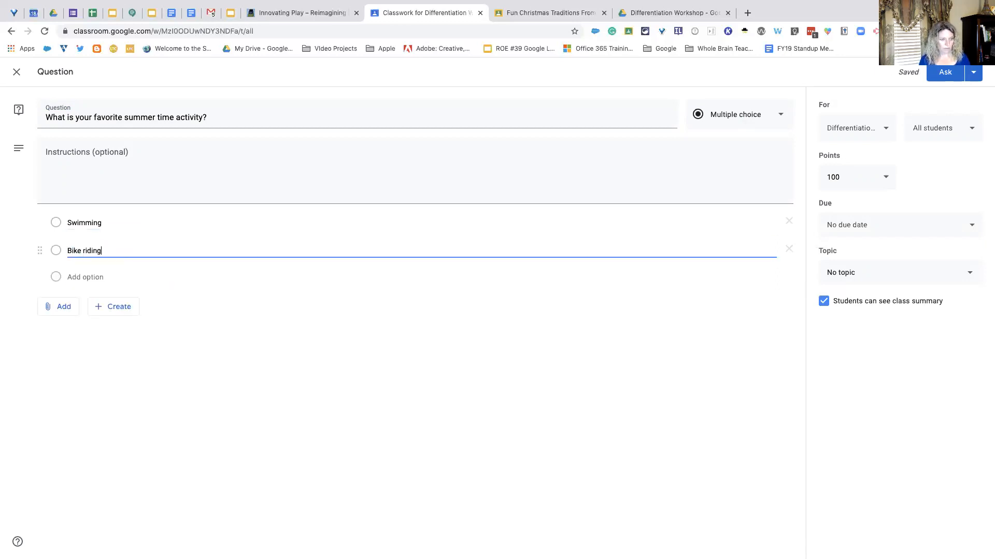
{"action": "left_click", "coordinate": [111, 276]}
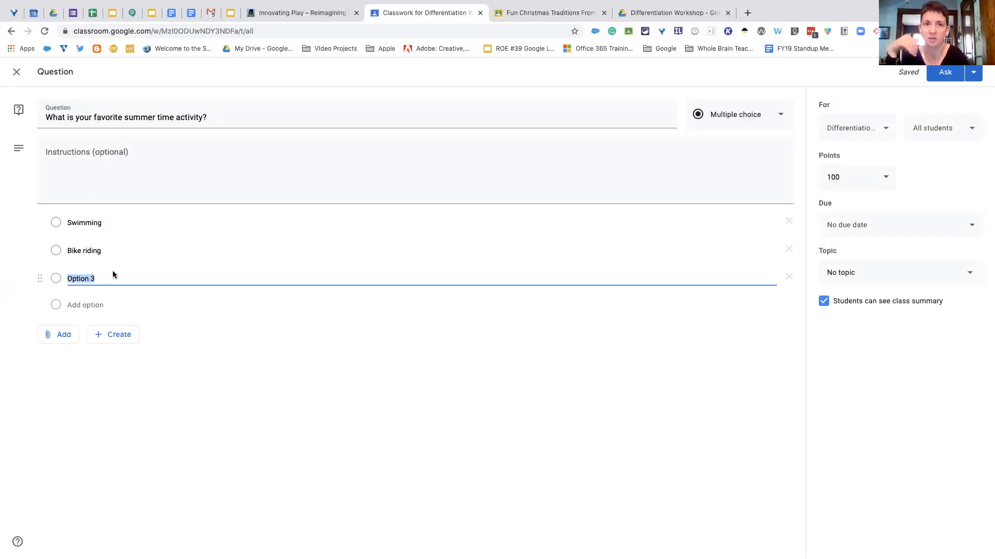
{"action": "left_click", "coordinate": [788, 278]}
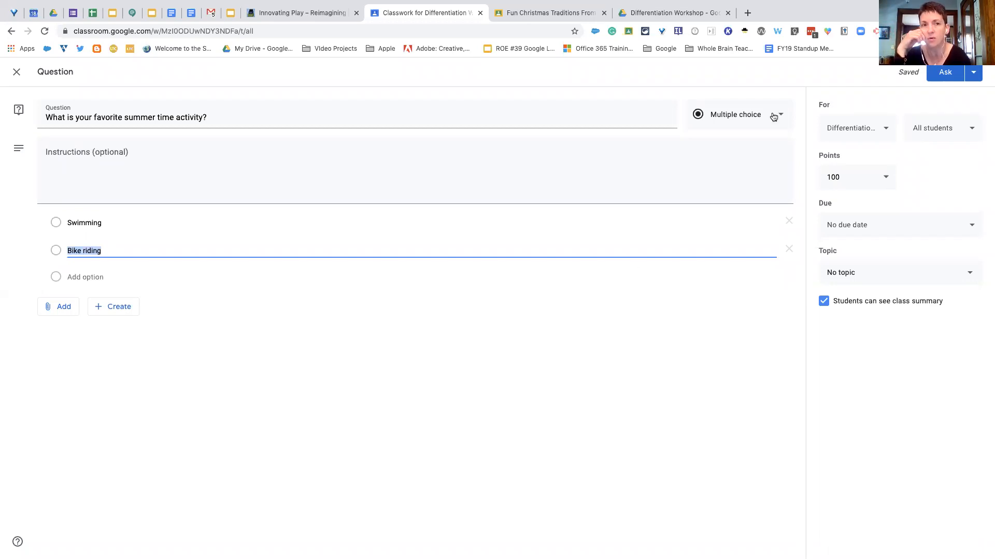
Step: Set the question's points to 10 and post it to the class
{"action": "left_click", "coordinate": [870, 175]}
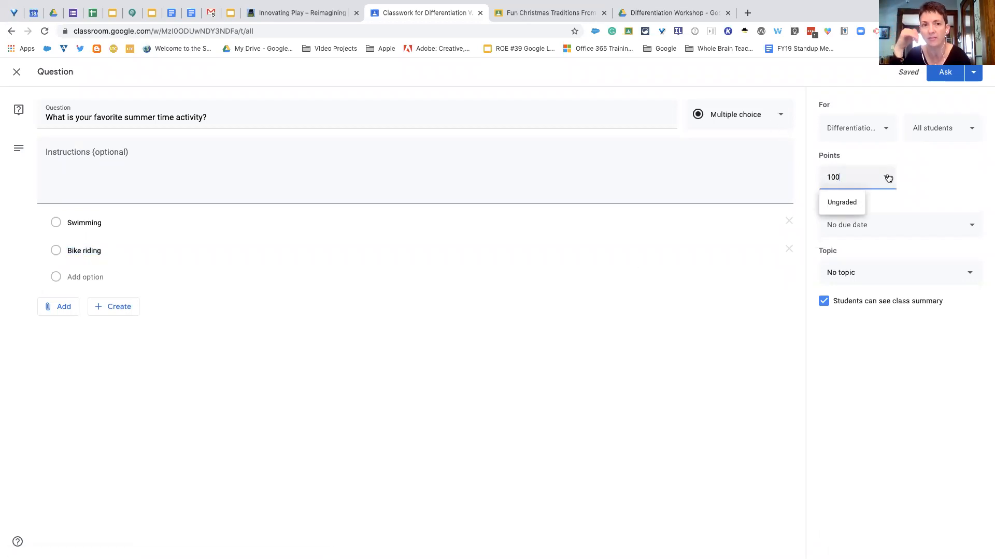
{"action": "key", "text": "BackSpace"}
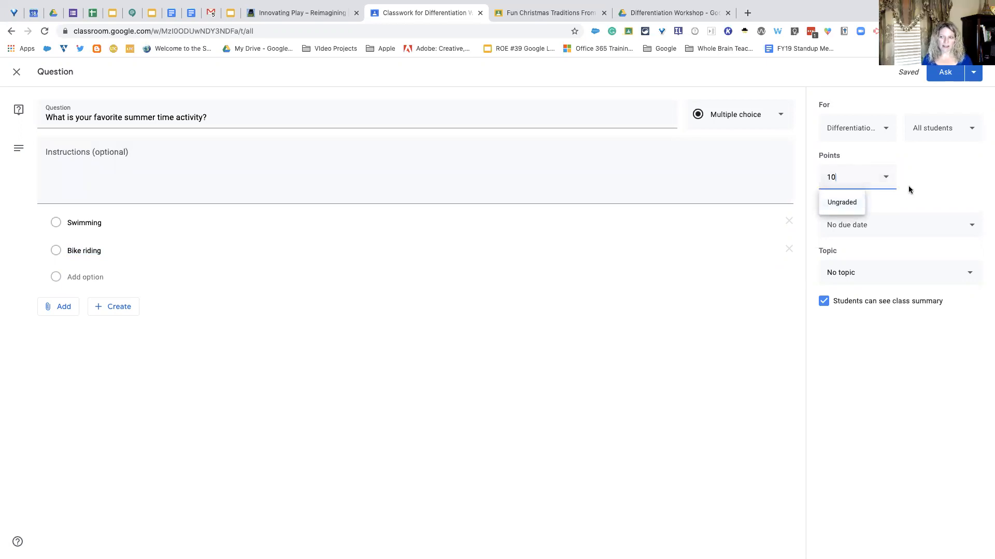
{"action": "left_click", "coordinate": [940, 73]}
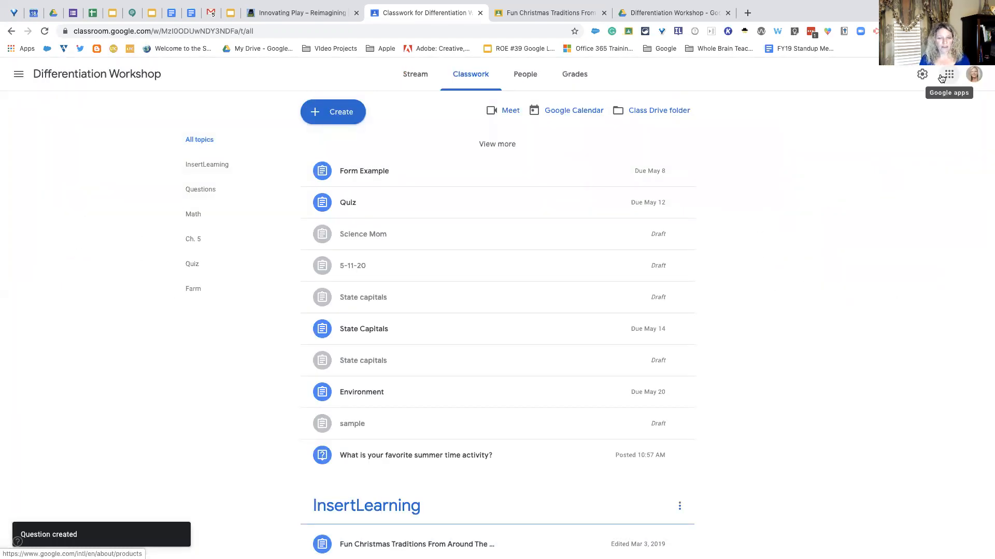
Step: Follow the YouTube Channel link on slide 1 of the "D87 K- 2 Introduction to Google Classroom" deck and browse the channel's uploaded videos
{"action": "left_click", "coordinate": [230, 13]}
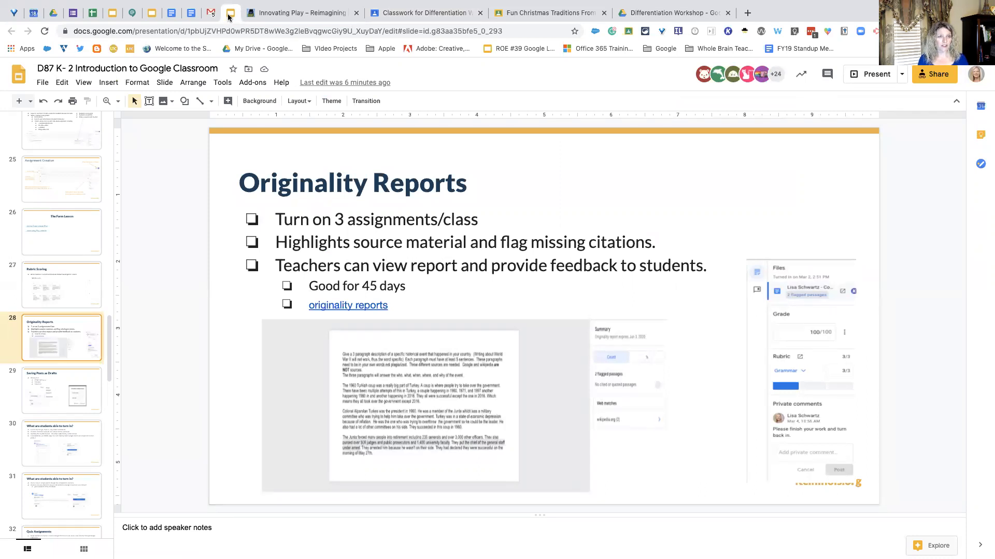
{"action": "scroll", "coordinate": [64, 133], "scroll_direction": "up", "scroll_amount": 20}
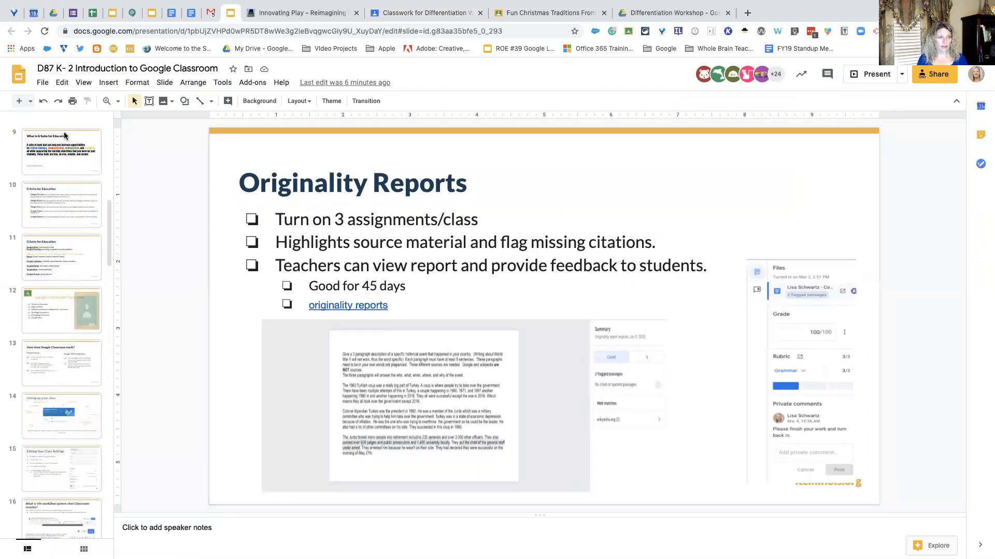
{"action": "left_click", "coordinate": [75, 144]}
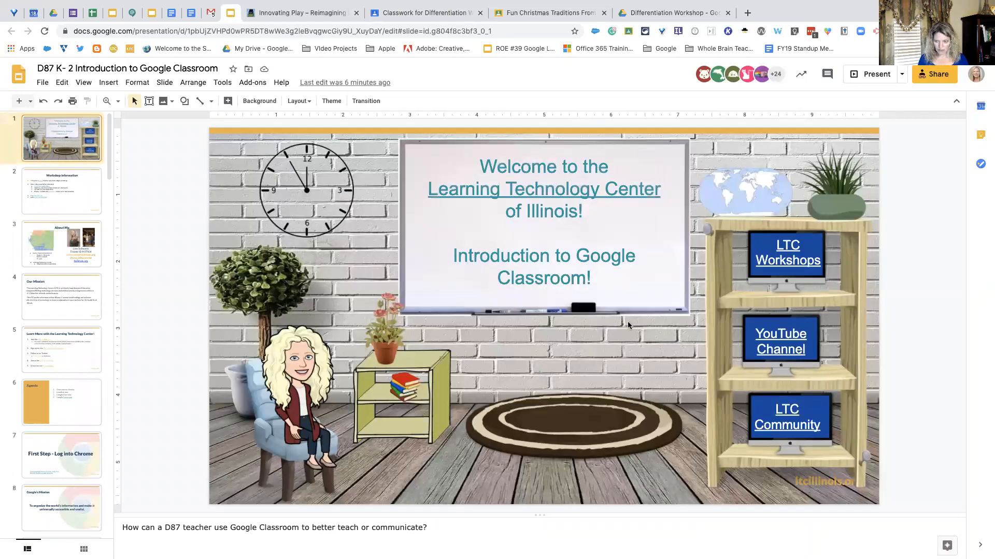
{"action": "left_click", "coordinate": [784, 350]}
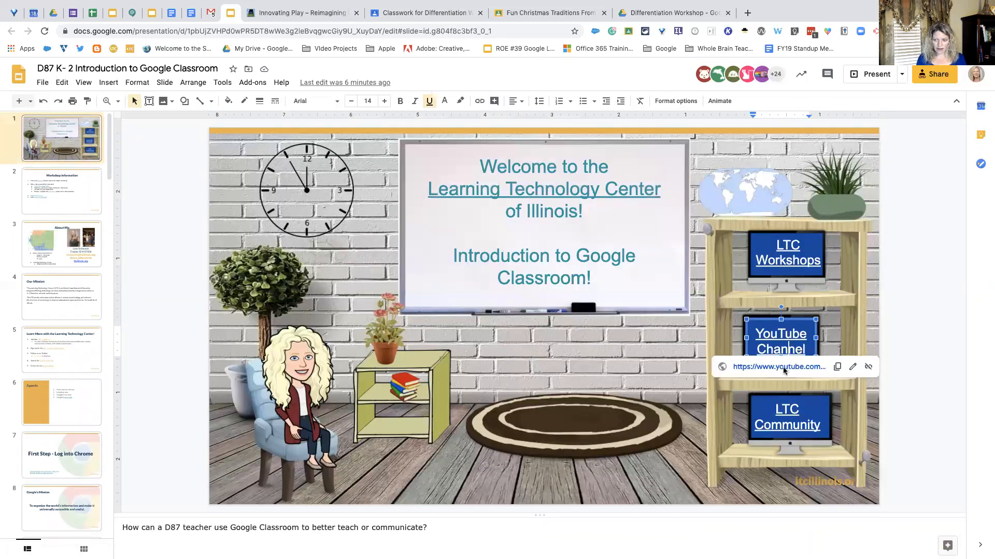
{"action": "left_click", "coordinate": [782, 367]}
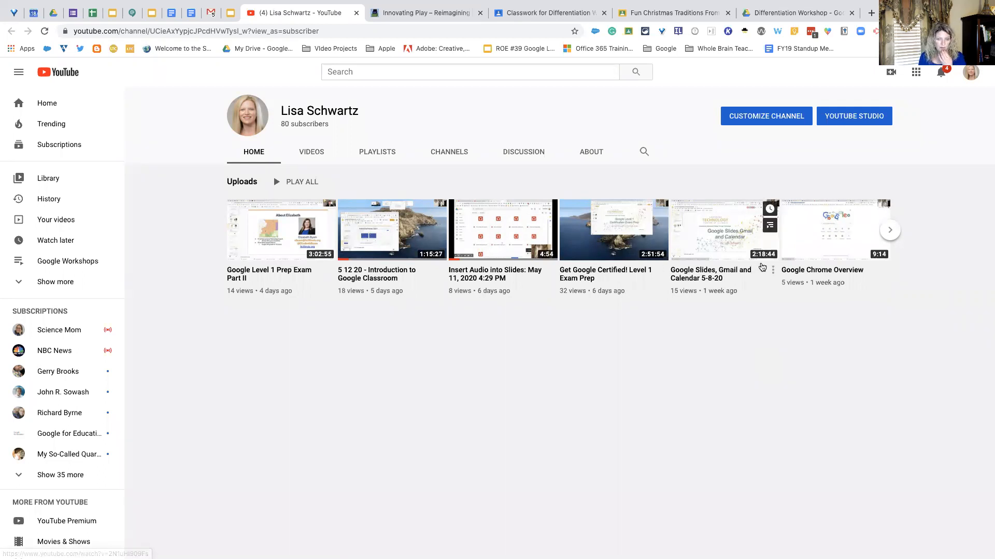
{"action": "left_click", "coordinate": [889, 231]}
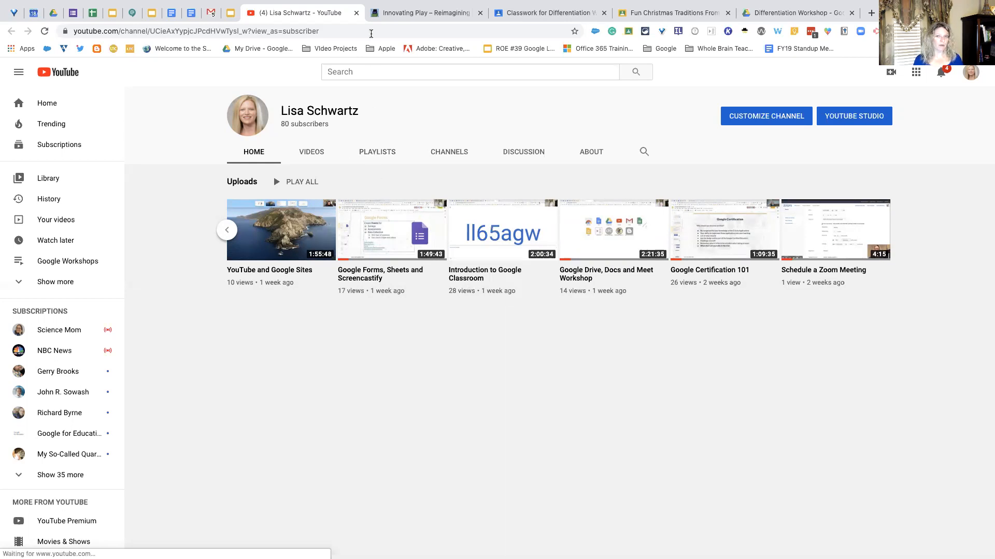
Step: Return to the teacher's Classwork page for Differentiation Workshop and locate the newly posted summer activity question
{"action": "left_click", "coordinate": [520, 15]}
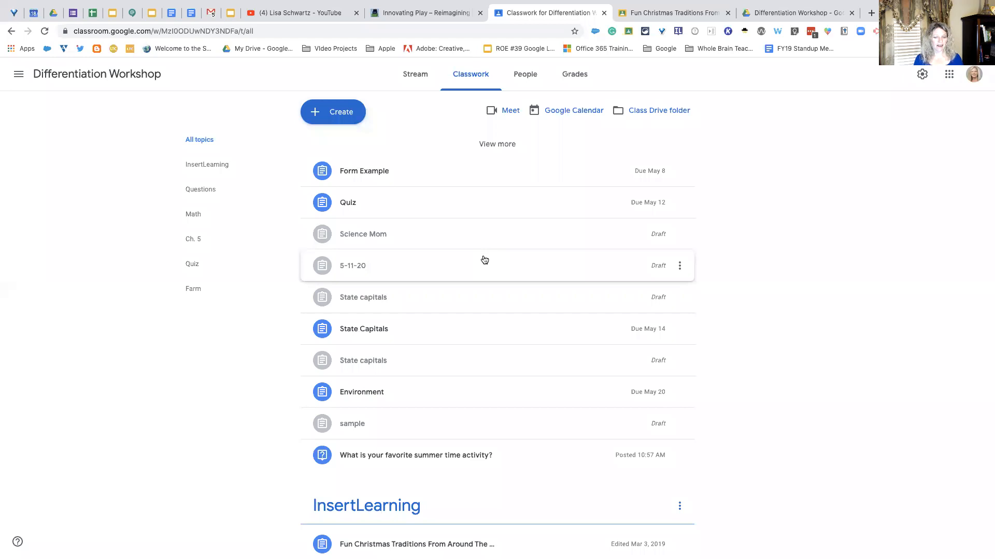
{"action": "left_click", "coordinate": [231, 13]}
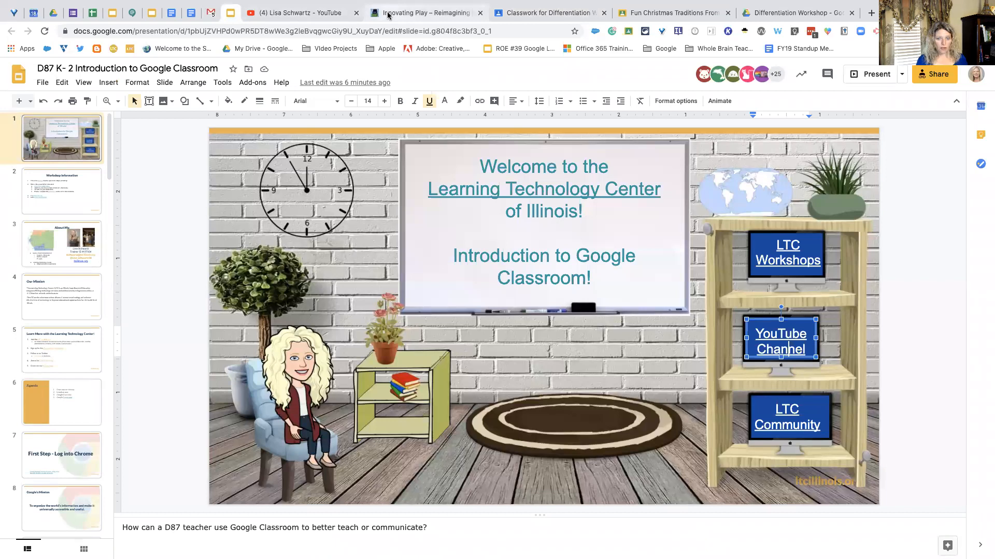
{"action": "left_click", "coordinate": [404, 13]}
{"action": "left_click", "coordinate": [311, 13]}
{"action": "left_click", "coordinate": [550, 13]}
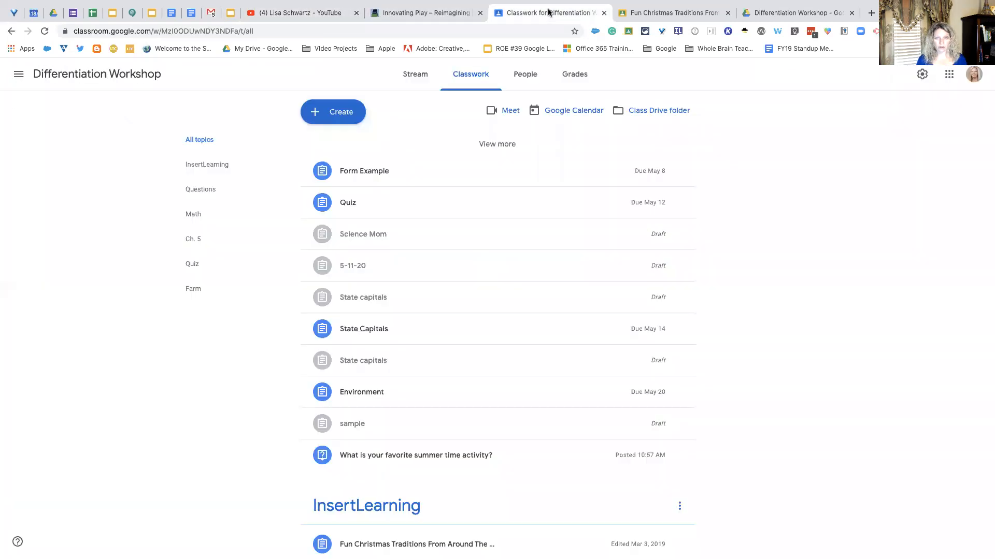
{"action": "scroll", "coordinate": [474, 234], "scroll_direction": "down", "scroll_amount": 5}
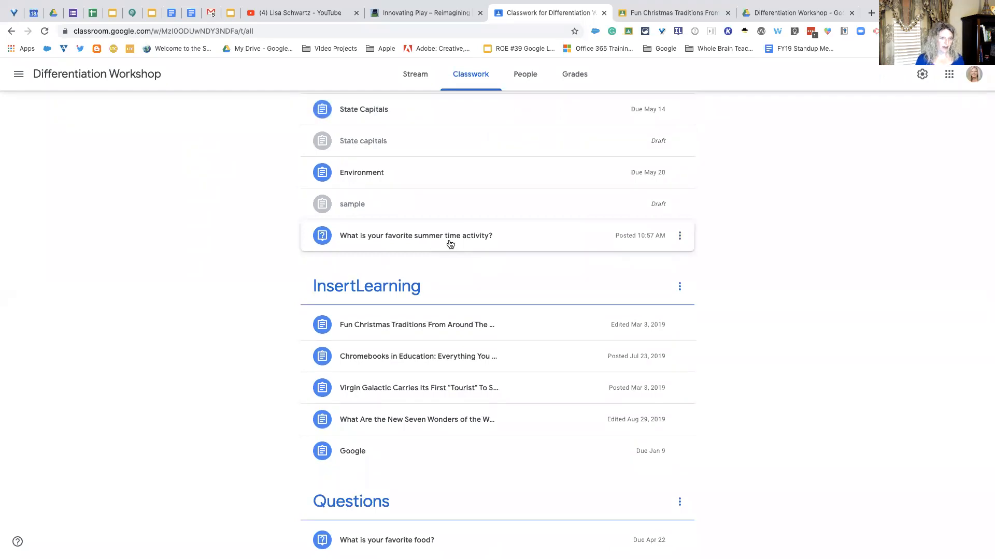
{"action": "scroll", "coordinate": [454, 245], "scroll_direction": "up", "scroll_amount": 5}
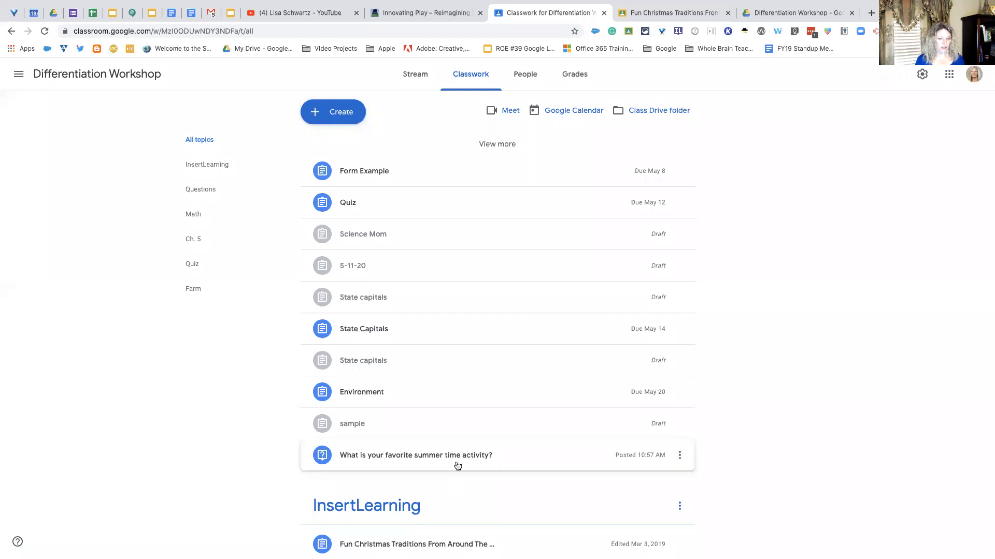
Step: Switch to the student's Classroom window and open the Classwork page of Differentiation Workshop
{"action": "key", "text": "ctrl+Up"}
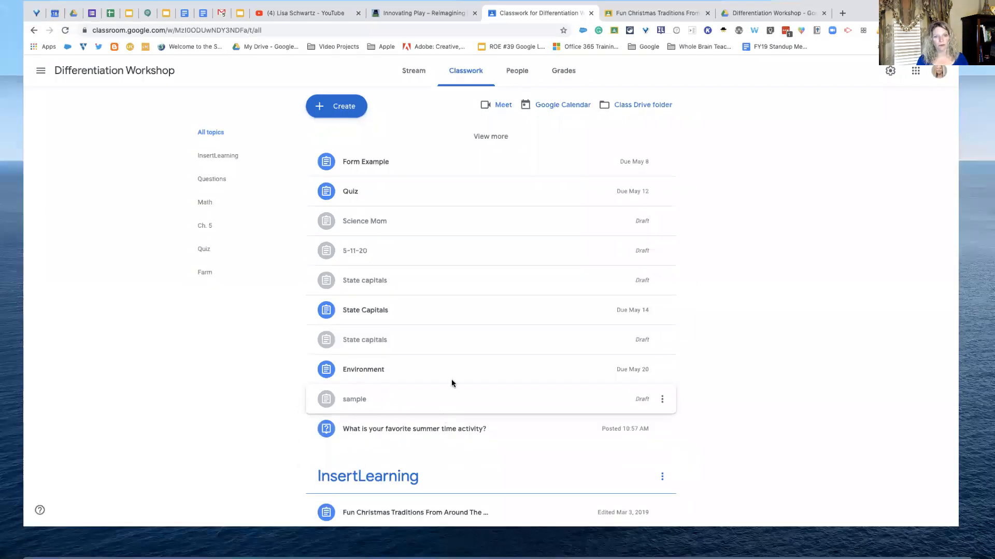
{"action": "left_click", "coordinate": [327, 27]}
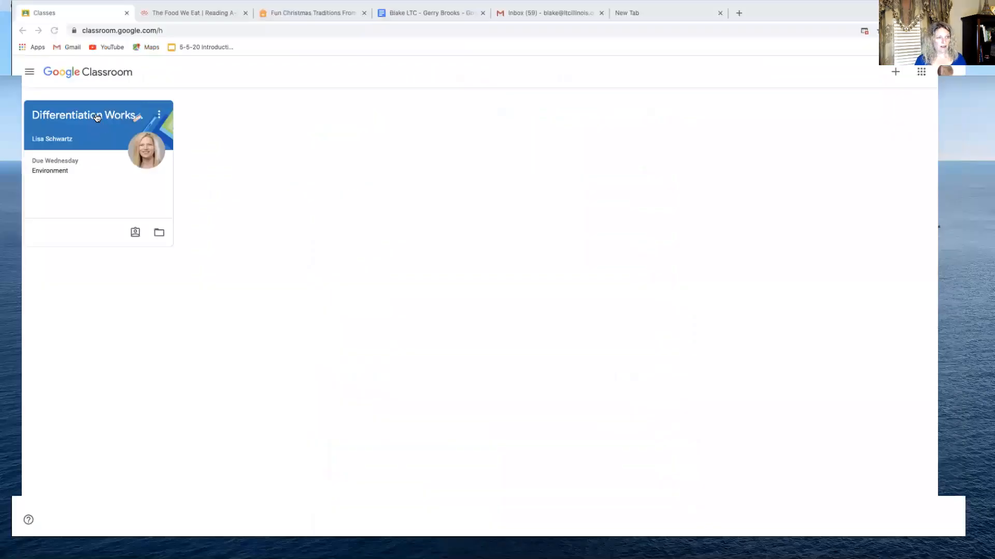
{"action": "left_click", "coordinate": [98, 115]}
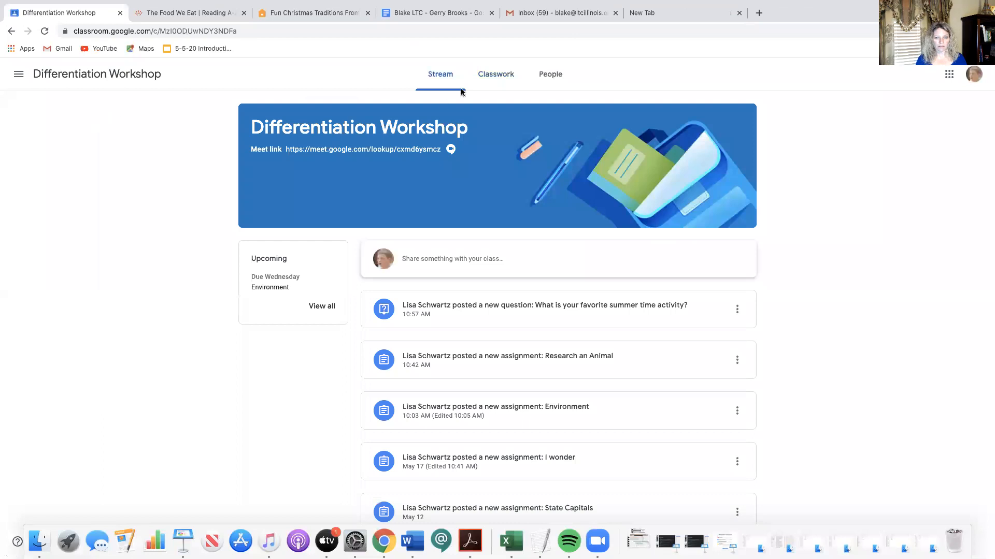
{"action": "left_click", "coordinate": [493, 77]}
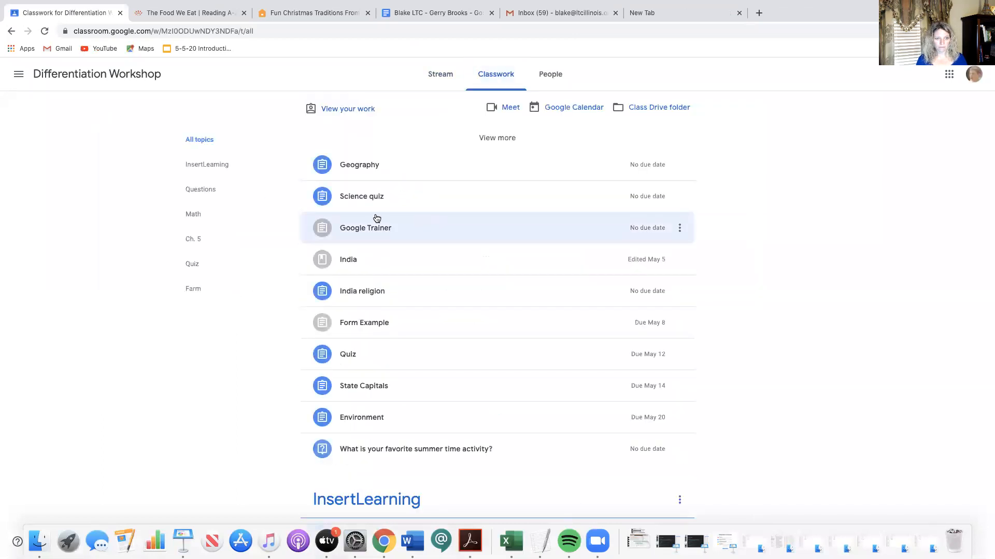
Step: Expand the "What is your favorite summer time activity?" question as the student and select Swimming as the answer
{"action": "scroll", "coordinate": [438, 374], "scroll_direction": "down", "scroll_amount": 2}
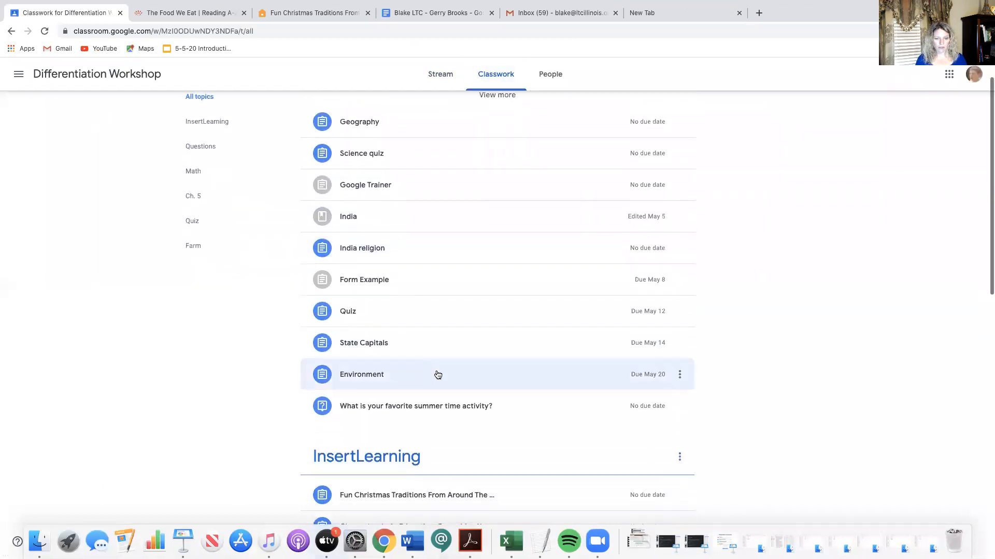
{"action": "left_click", "coordinate": [444, 406]}
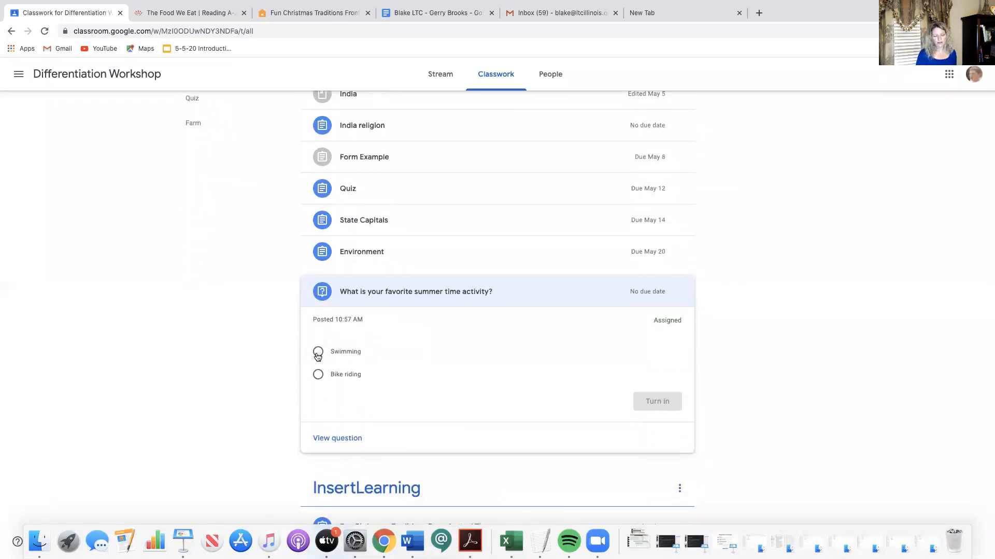
{"action": "left_click", "coordinate": [318, 353]}
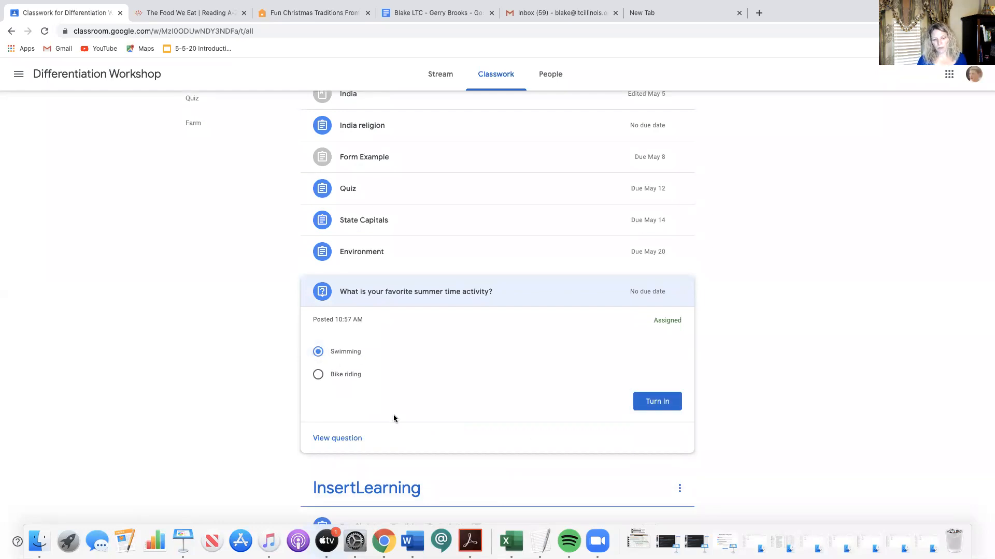
Step: Turn in the student's Swimming answer to the summer time activity question and confirm the submission
{"action": "left_click", "coordinate": [644, 405]}
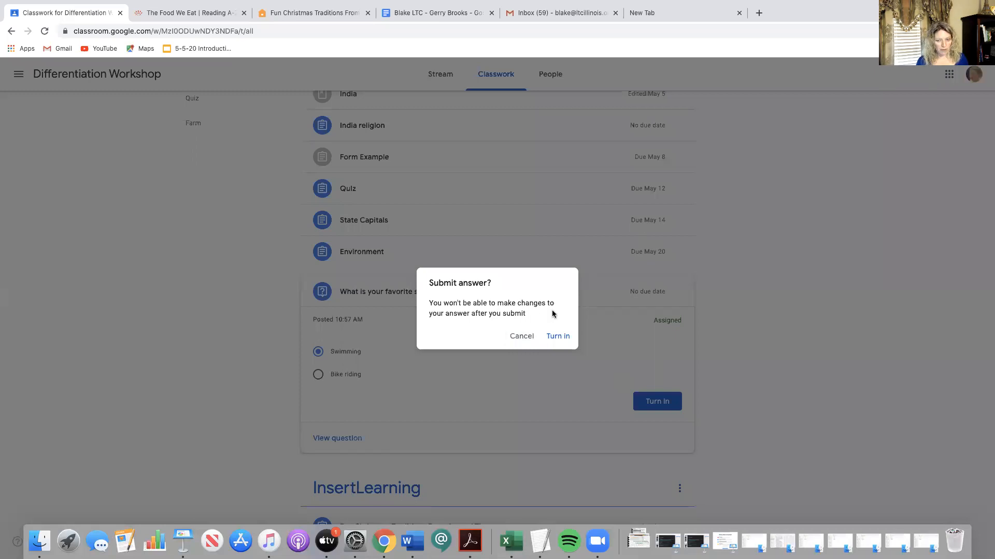
{"action": "left_click", "coordinate": [558, 337]}
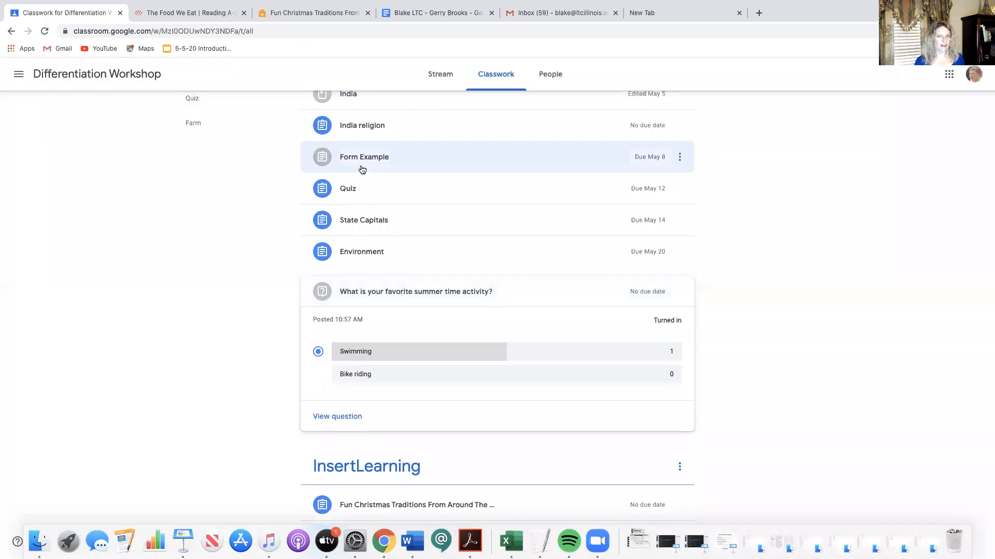
Step: Switch to the teacher's Classroom window, refresh the Classwork page, and expand the summer time activity question to review the student responses
{"action": "key", "text": "ctrl+Up"}
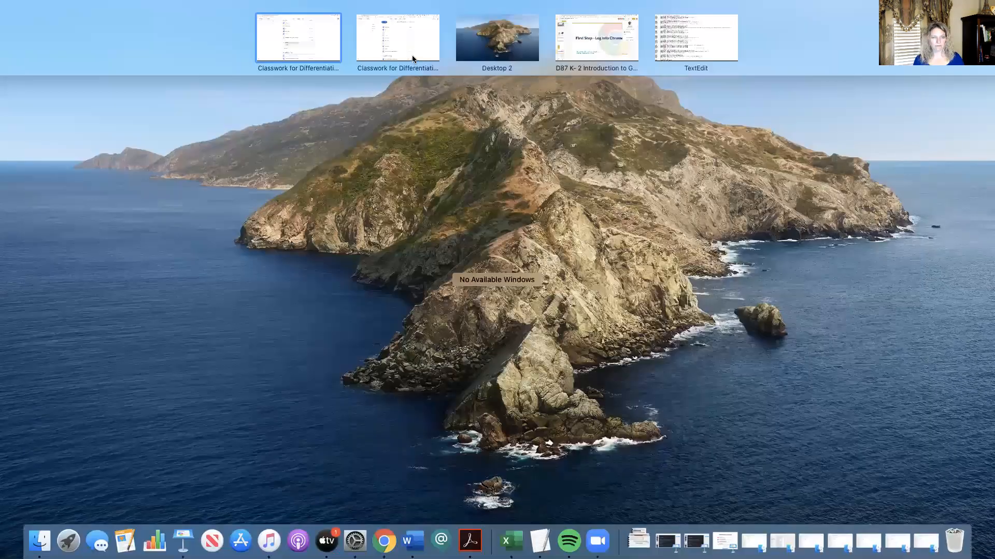
{"action": "left_click", "coordinate": [413, 58]}
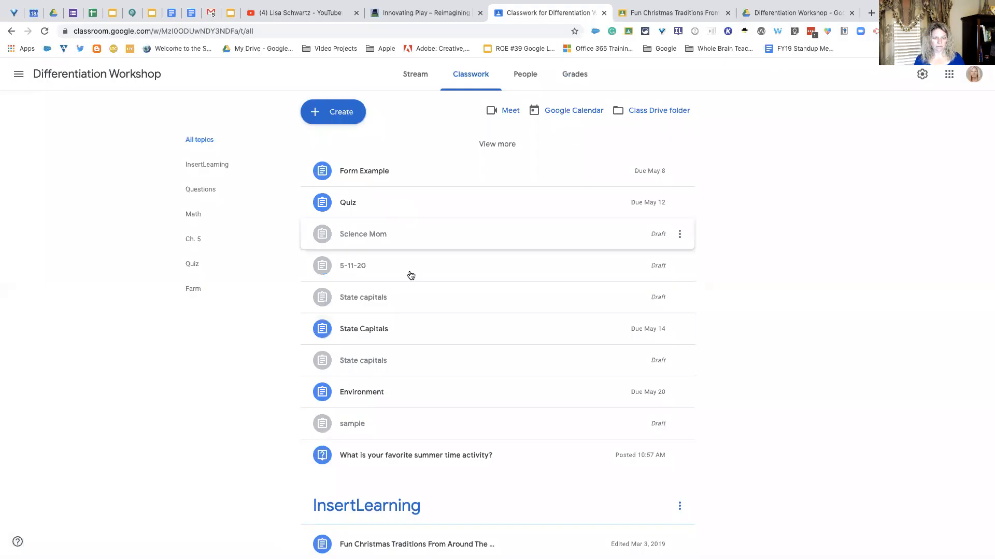
{"action": "left_click", "coordinate": [412, 82]}
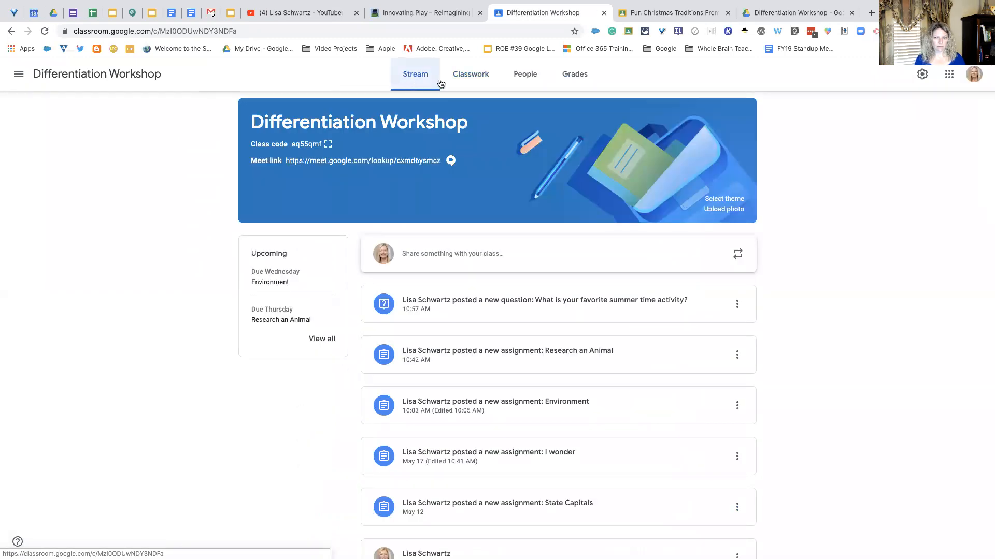
{"action": "left_click", "coordinate": [471, 78]}
{"action": "left_click", "coordinate": [481, 457]}
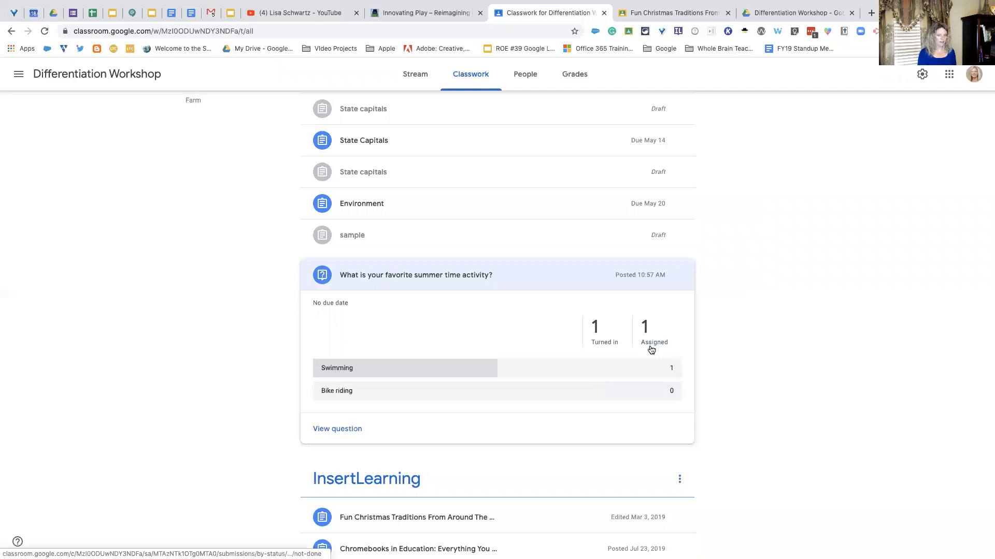
{"action": "scroll", "coordinate": [573, 399], "scroll_direction": "up", "scroll_amount": 4}
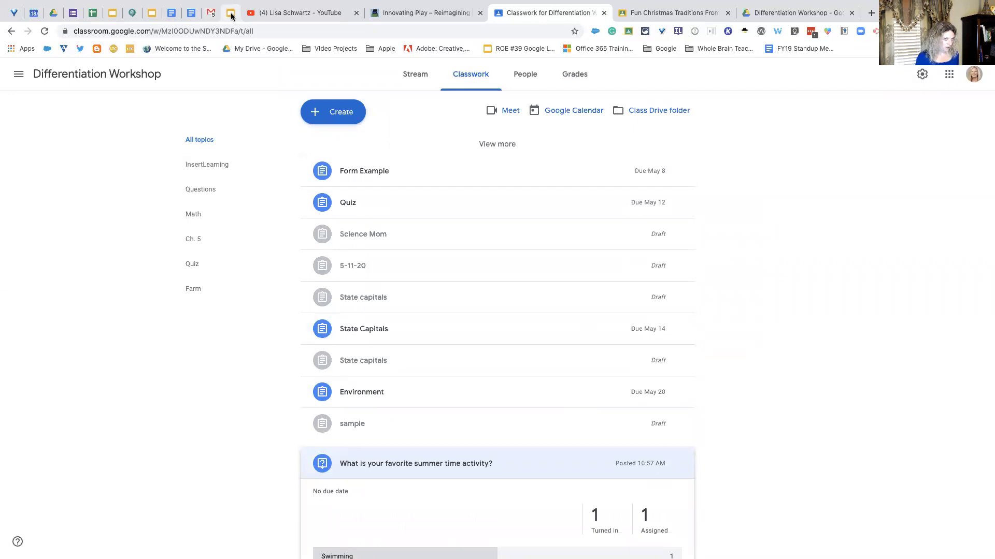
Step: Return to the "D87 K- 2 Introduction to Google Classroom" deck and show the closing "Thank you!" slide 49 with the evaluation links
{"action": "left_click", "coordinate": [231, 14]}
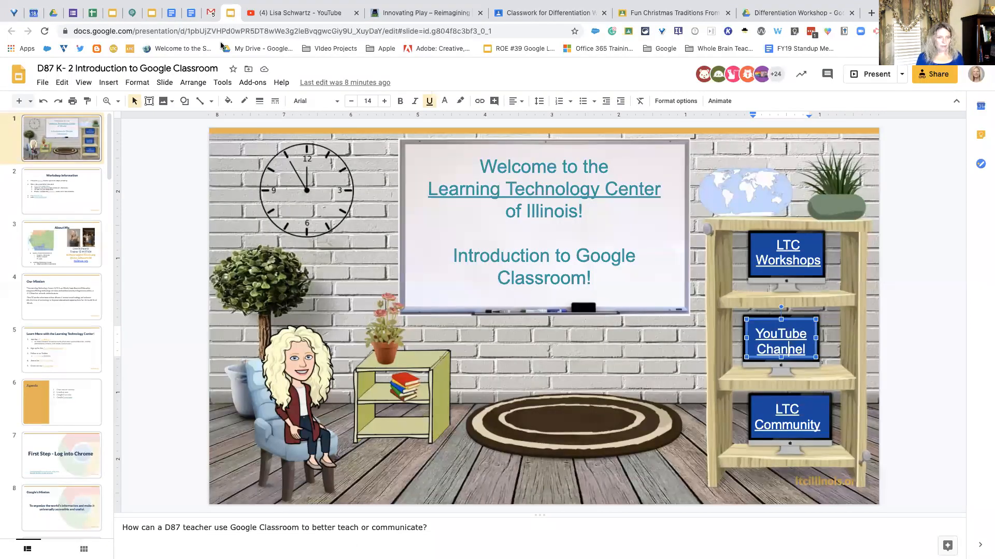
{"action": "scroll", "coordinate": [83, 281], "scroll_direction": "down", "scroll_amount": 15}
{"action": "scroll", "coordinate": [84, 281], "scroll_direction": "down", "scroll_amount": 20}
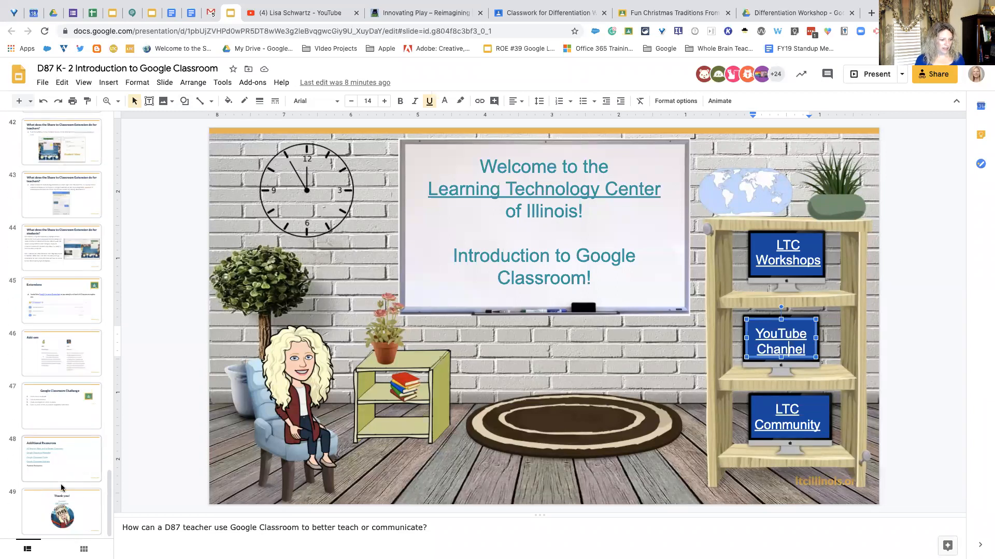
{"action": "left_click", "coordinate": [81, 502]}
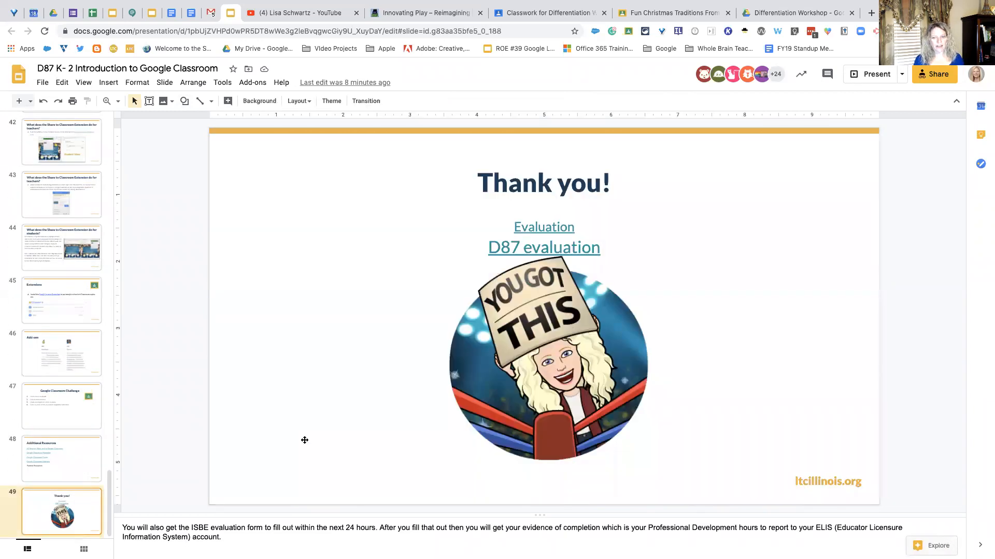